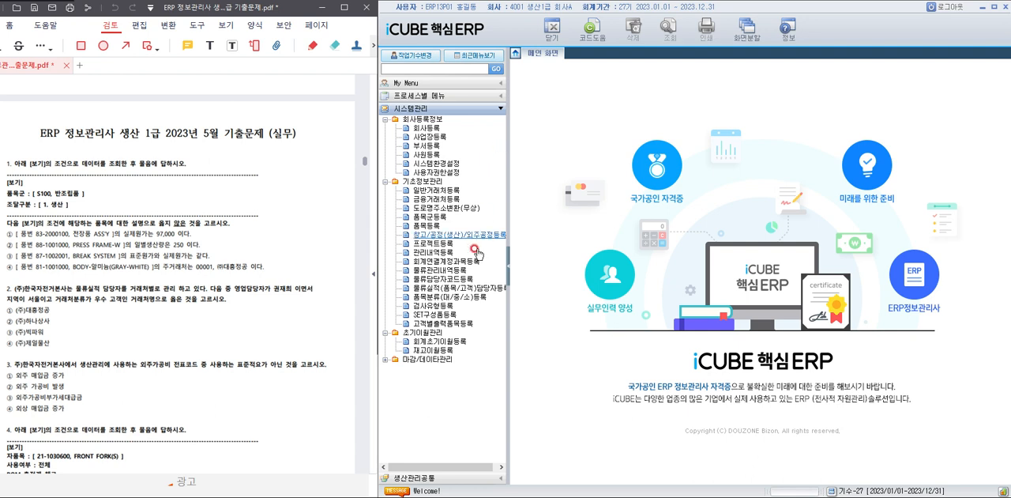
Open the item registration screen (품목등록) and query items with 품목군 S100 반조립품 and 조달구분 1. 생산.
{"action": "left_click", "coordinate": [384, 362]}
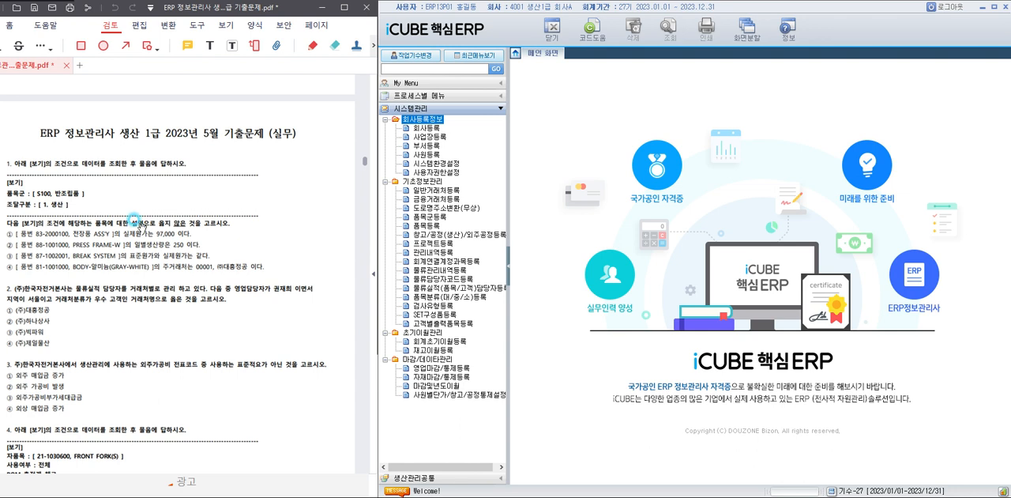
{"action": "left_click", "coordinate": [431, 226]}
{"action": "double_click", "coordinate": [433, 227]}
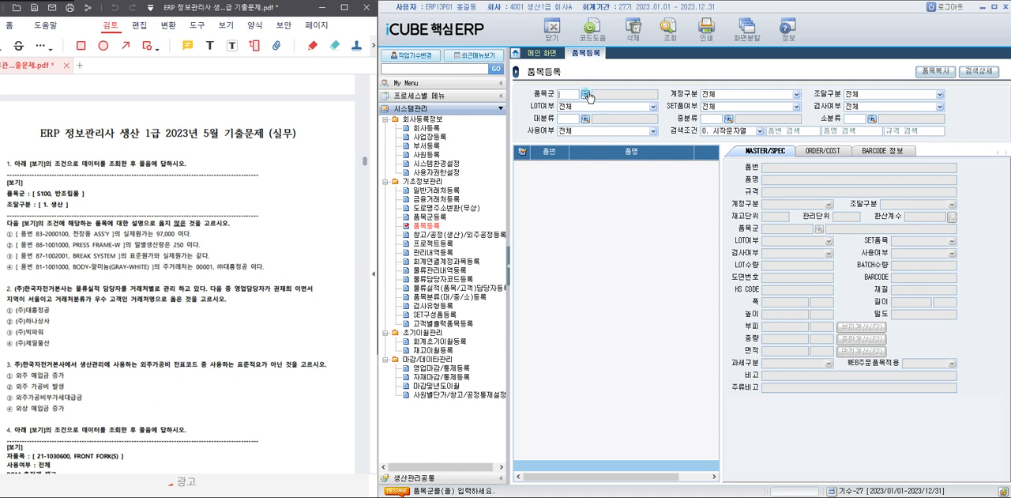
{"action": "left_click", "coordinate": [586, 94]}
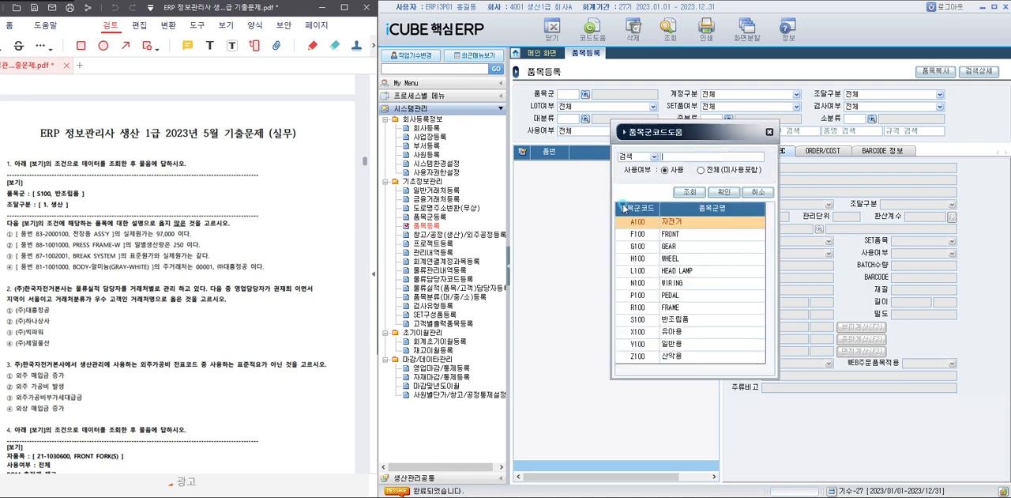
{"action": "double_click", "coordinate": [689, 322]}
{"action": "left_click", "coordinate": [904, 95]}
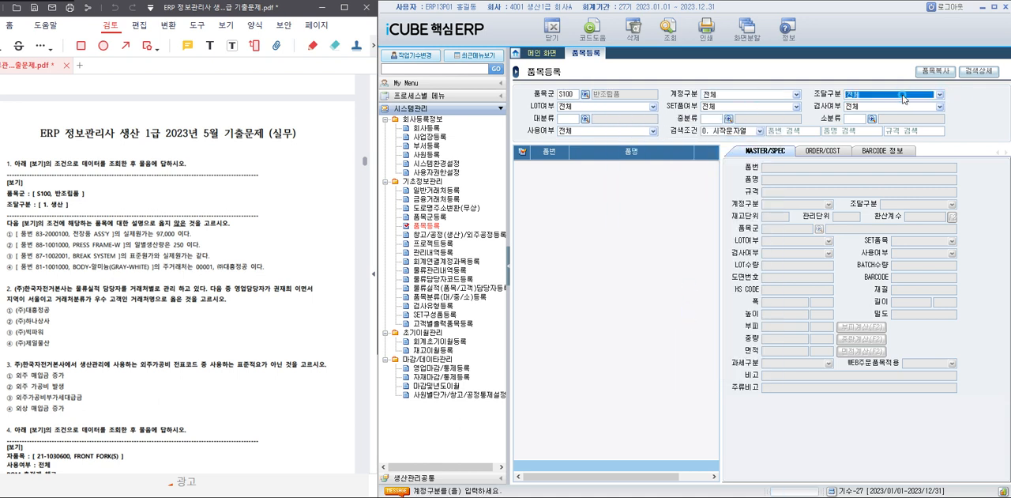
{"action": "left_click", "coordinate": [885, 120]}
{"action": "left_click", "coordinate": [669, 32]}
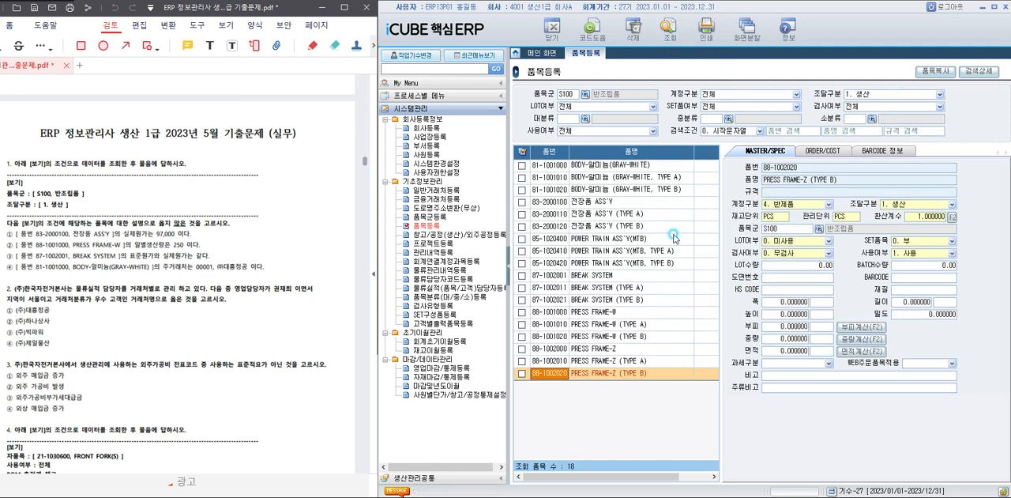
Examine the ORDER/COST details of items 83-2000100, 88-1001000 and 87-1002001 against the choices of question 1.
{"action": "left_click", "coordinate": [570, 202]}
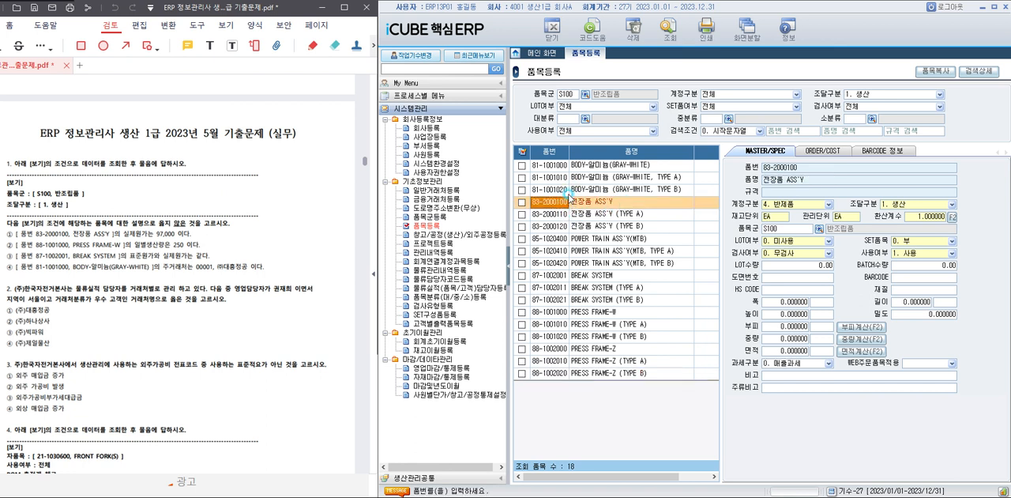
{"action": "left_click", "coordinate": [822, 151]}
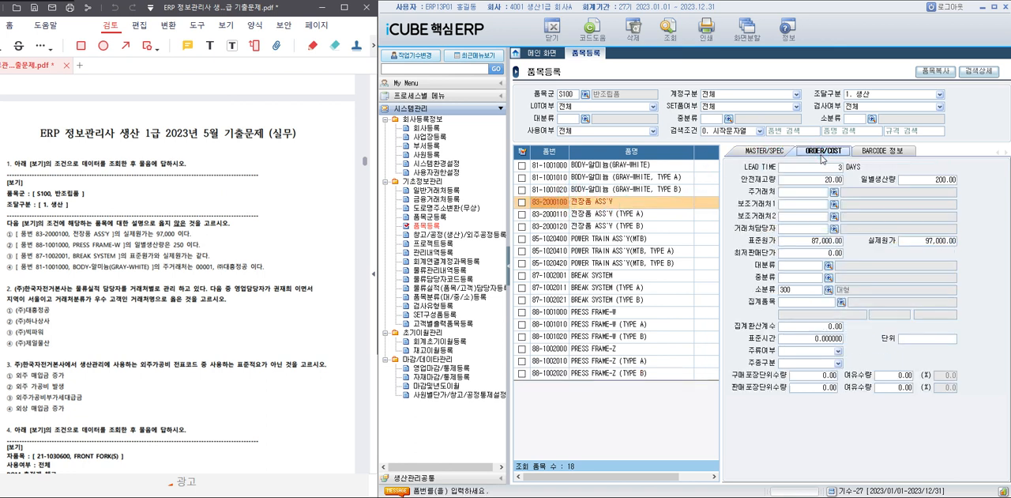
{"action": "left_click", "coordinate": [927, 240]}
{"action": "left_click", "coordinate": [552, 313]}
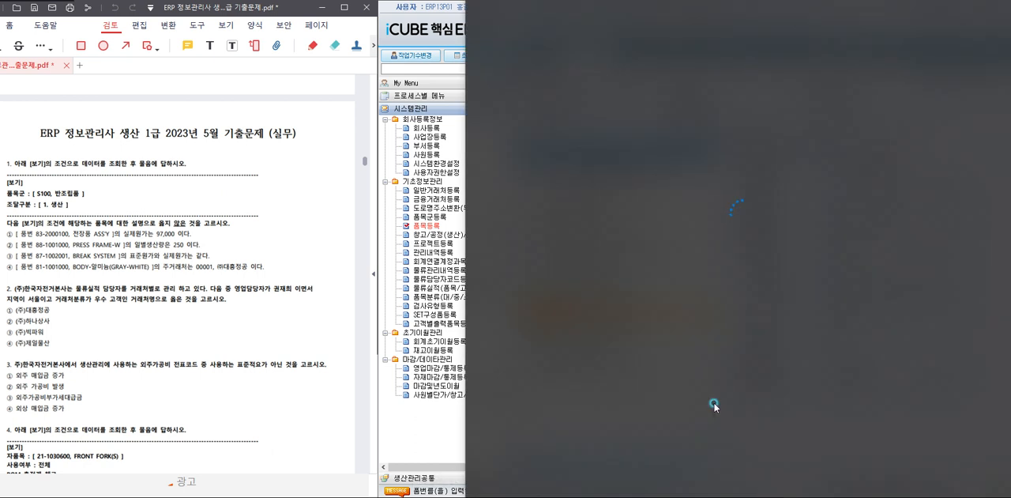
{"action": "double_click", "coordinate": [434, 191]}
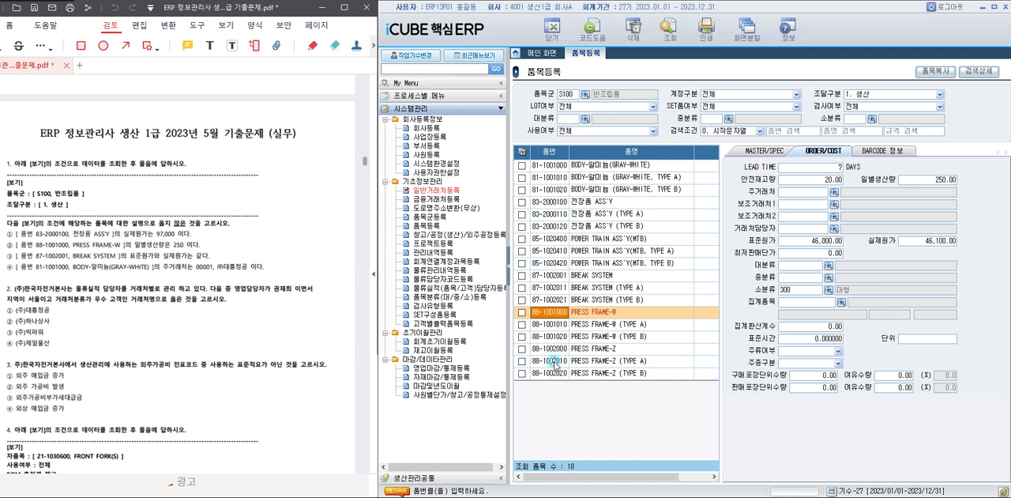
{"action": "left_click", "coordinate": [562, 276]}
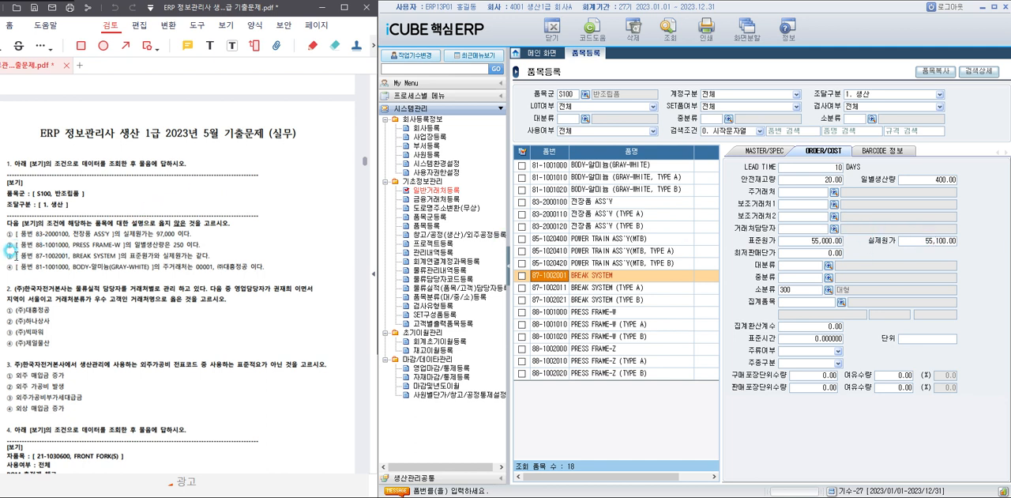
Highlight answer choice ③ of question 1, on BREAK SYSTEM 87-1002001, in the exam PDF.
{"action": "left_click_drag", "start_coordinate": [10, 252], "coordinate": [226, 250]}
{"action": "left_click", "coordinate": [228, 329]}
{"action": "scroll", "coordinate": [228, 324], "scroll_direction": "down", "scroll_amount": 3}
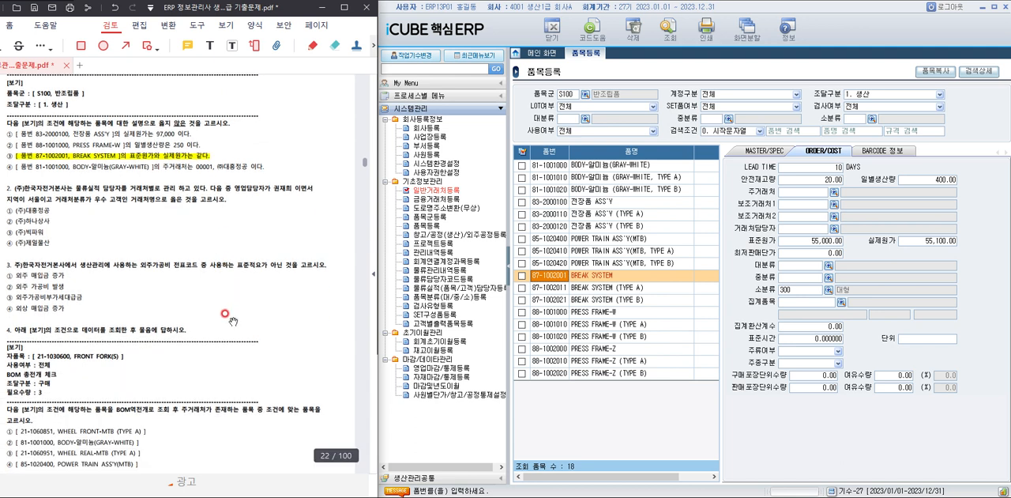
Open 물류실적(품목/고객)담당자등록 and query the customers whose sales manager (1. 영업) has code A200.
{"action": "left_click", "coordinate": [450, 288]}
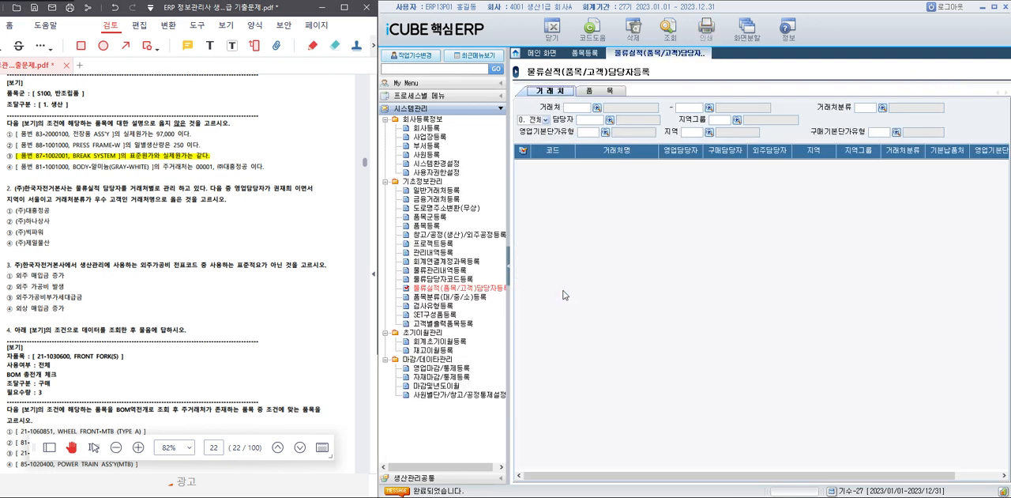
{"action": "key", "text": "F12"}
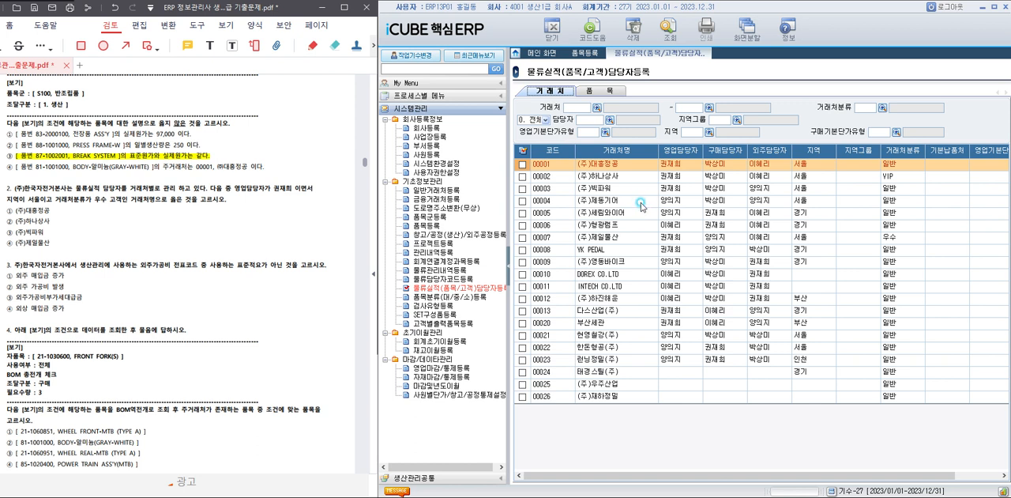
{"action": "left_click", "coordinate": [546, 119]}
{"action": "left_click", "coordinate": [531, 136]}
{"action": "left_click", "coordinate": [609, 119]}
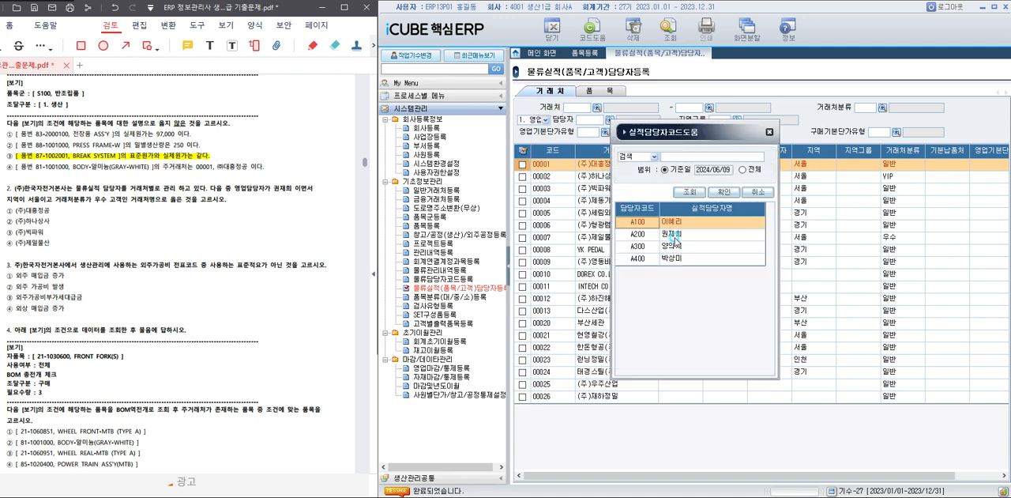
{"action": "double_click", "coordinate": [671, 236]}
{"action": "left_click", "coordinate": [662, 49]}
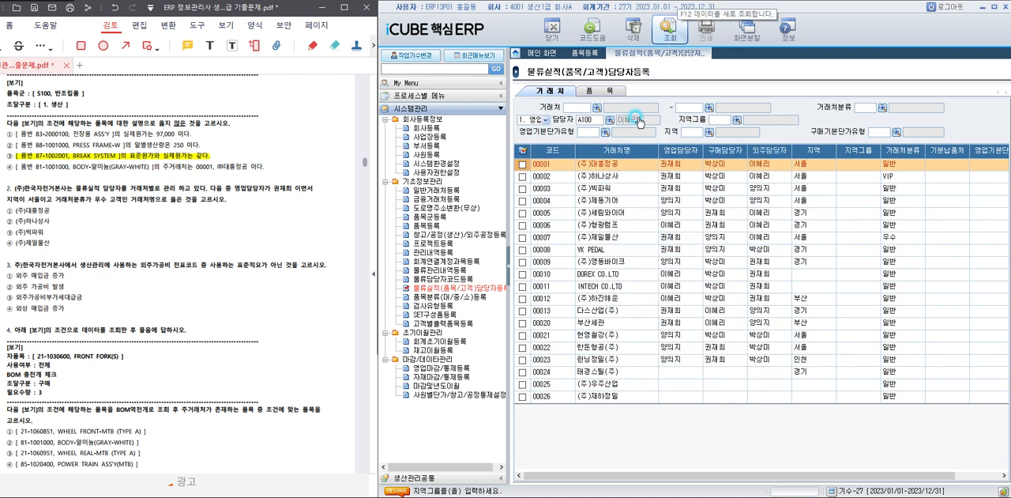
{"action": "double_click", "coordinate": [665, 235]}
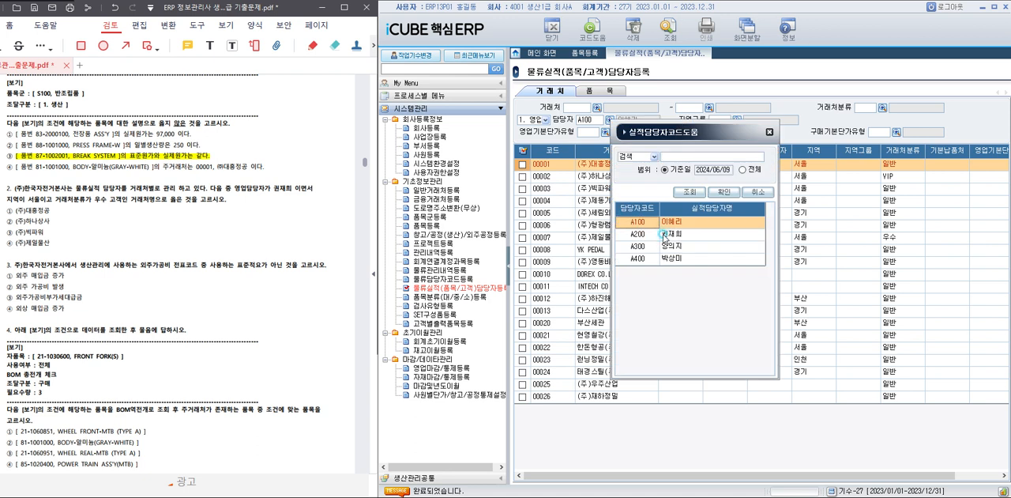
{"action": "left_click", "coordinate": [608, 120]}
{"action": "double_click", "coordinate": [684, 235]}
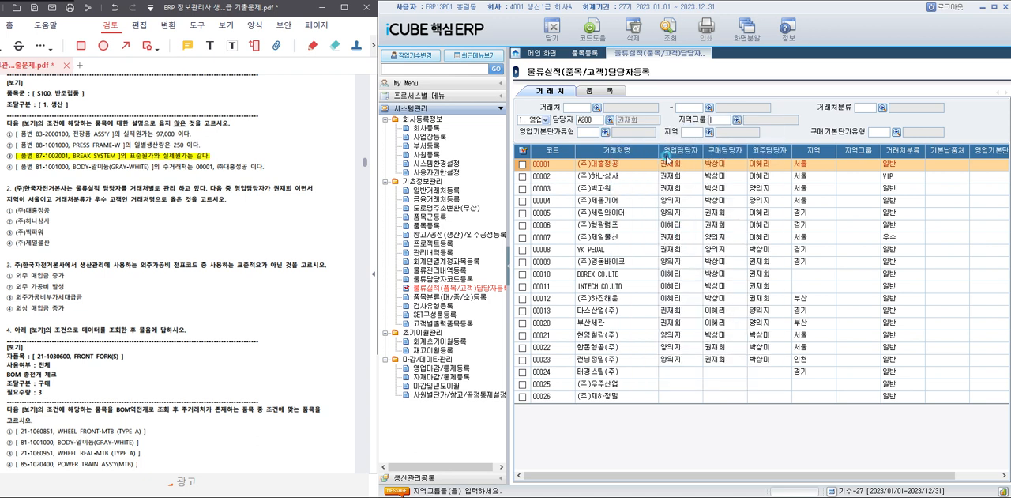
{"action": "left_click", "coordinate": [668, 30]}
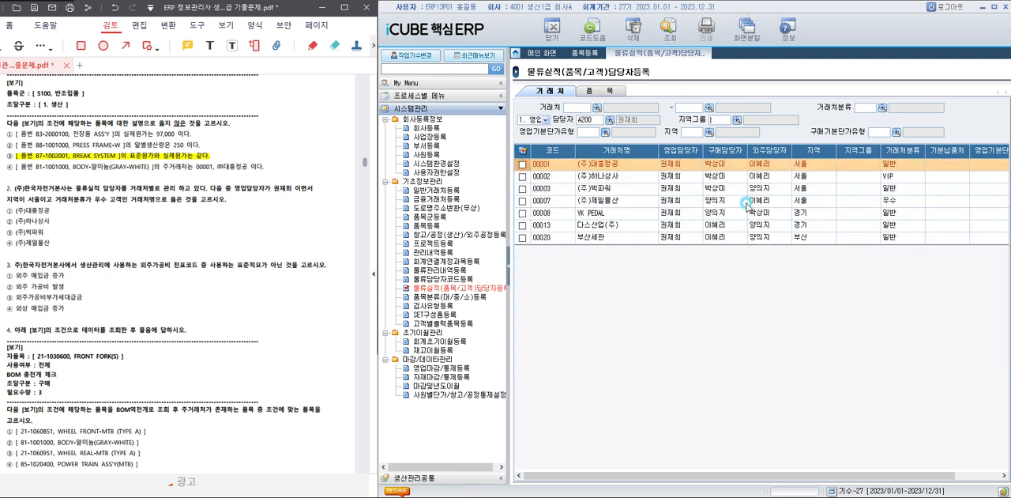
Narrow the customer query to 지역 10 서울 and 거래처분류 2000 우수.
{"action": "left_click", "coordinate": [711, 133]}
{"action": "double_click", "coordinate": [677, 250]}
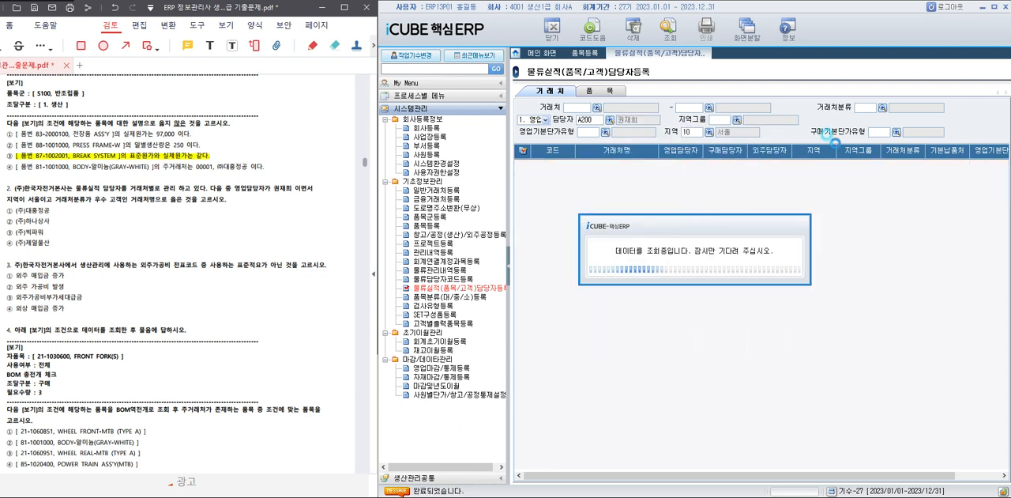
{"action": "left_click", "coordinate": [881, 111]}
{"action": "double_click", "coordinate": [692, 232]}
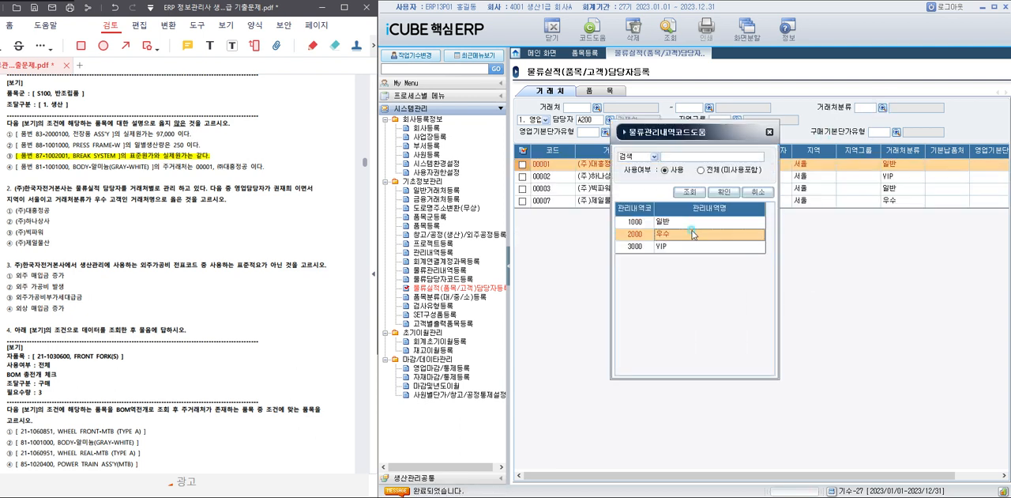
{"action": "left_click", "coordinate": [677, 37]}
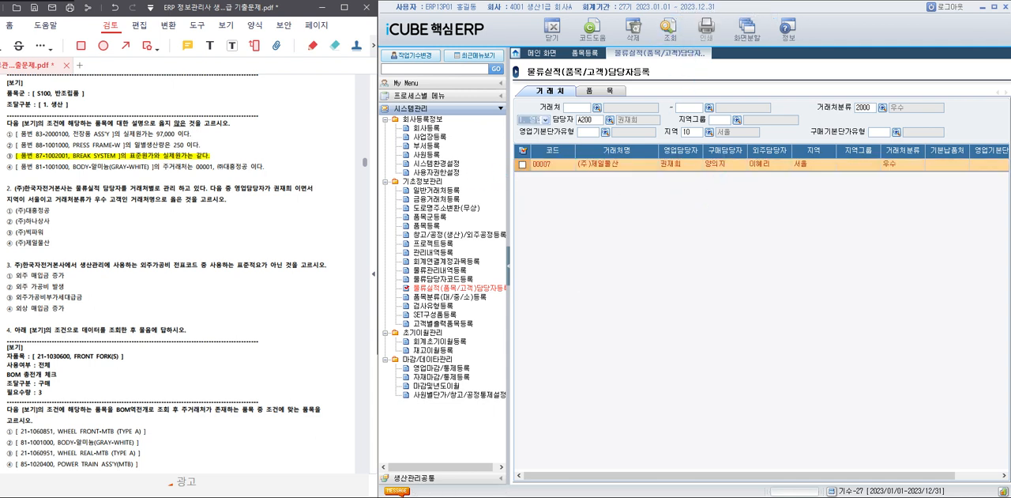
Highlight answer choice ④ of question 2, (주)제일물산, in the exam PDF.
{"action": "left_click_drag", "start_coordinate": [12, 242], "coordinate": [62, 242]}
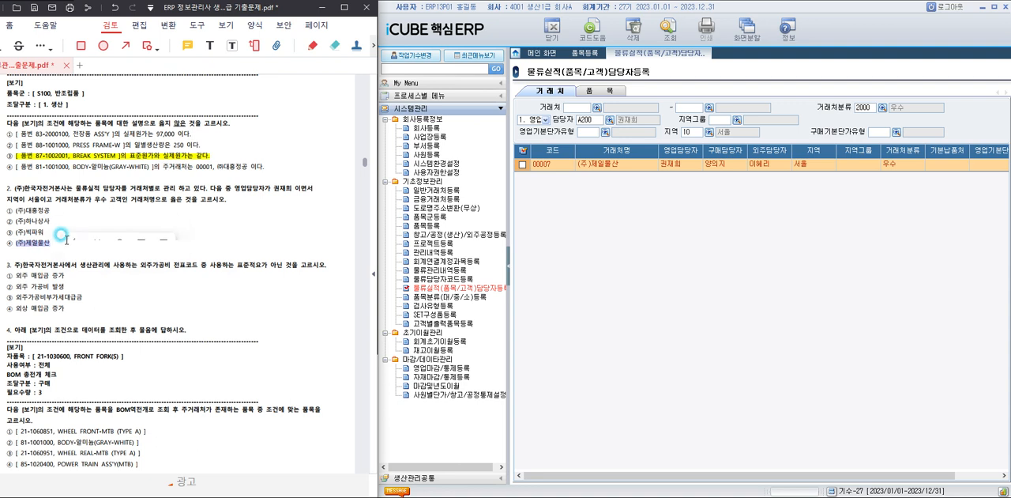
{"action": "left_click", "coordinate": [178, 300]}
{"action": "scroll", "coordinate": [178, 298], "scroll_direction": "down", "scroll_amount": 3}
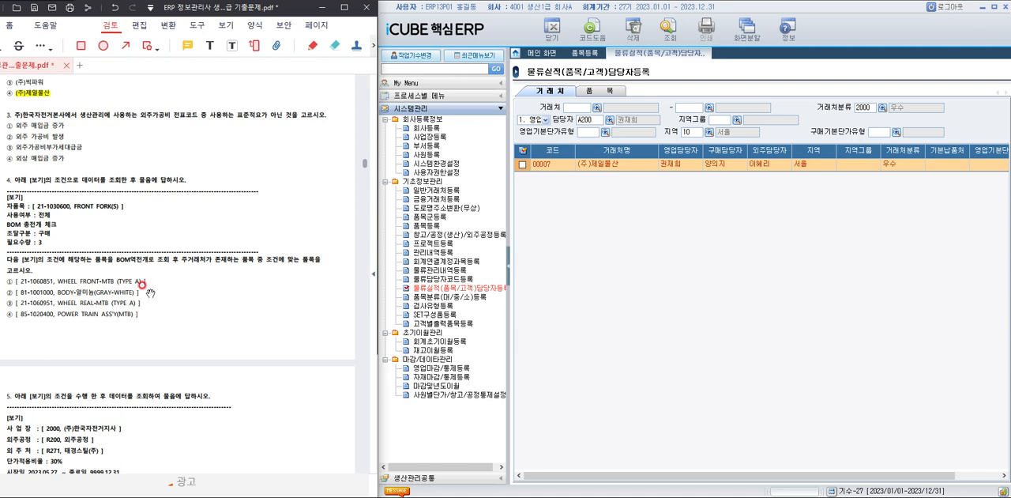
Open 회계연결계정과목등록 and query the accounts for module 생산관리 with 전표코드 외주가공비.
{"action": "left_click", "coordinate": [404, 260]}
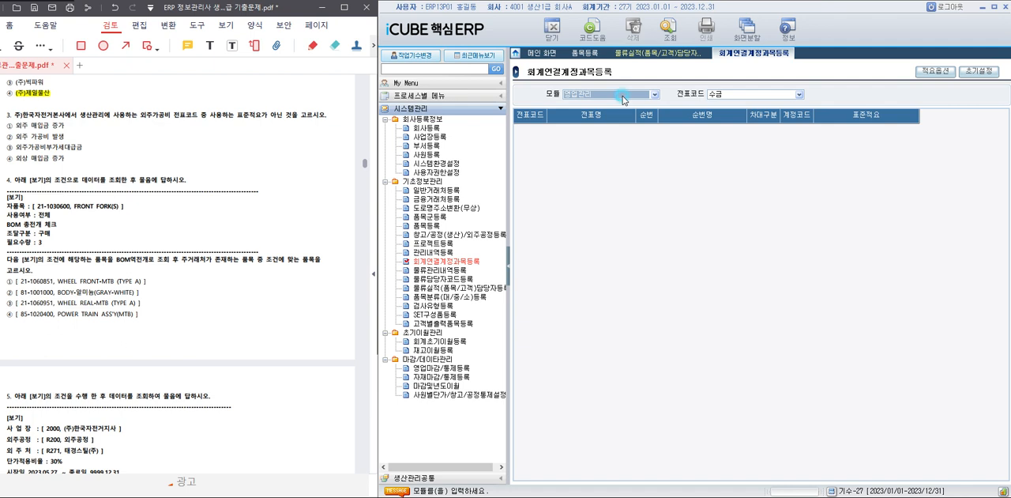
{"action": "left_click", "coordinate": [624, 98]}
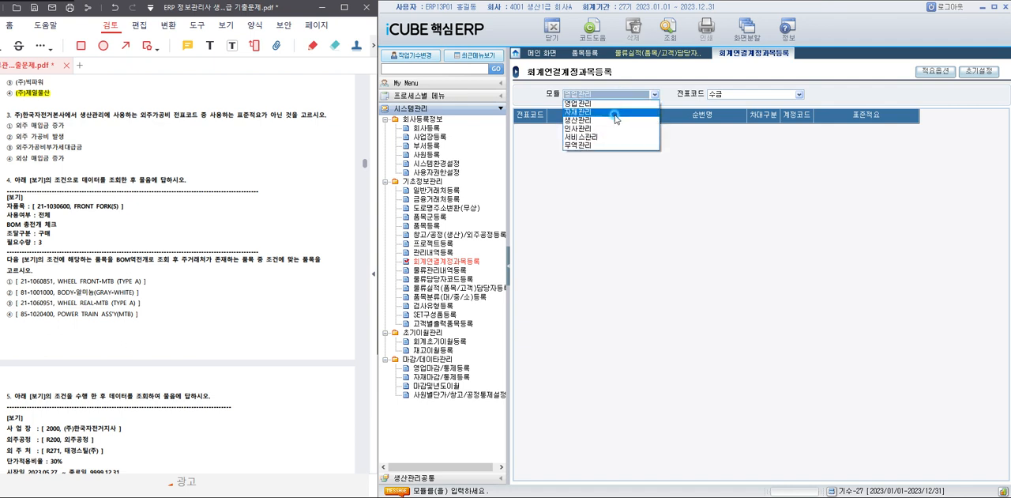
{"action": "left_click", "coordinate": [621, 110]}
{"action": "left_click", "coordinate": [718, 95]}
{"action": "left_click", "coordinate": [719, 105]}
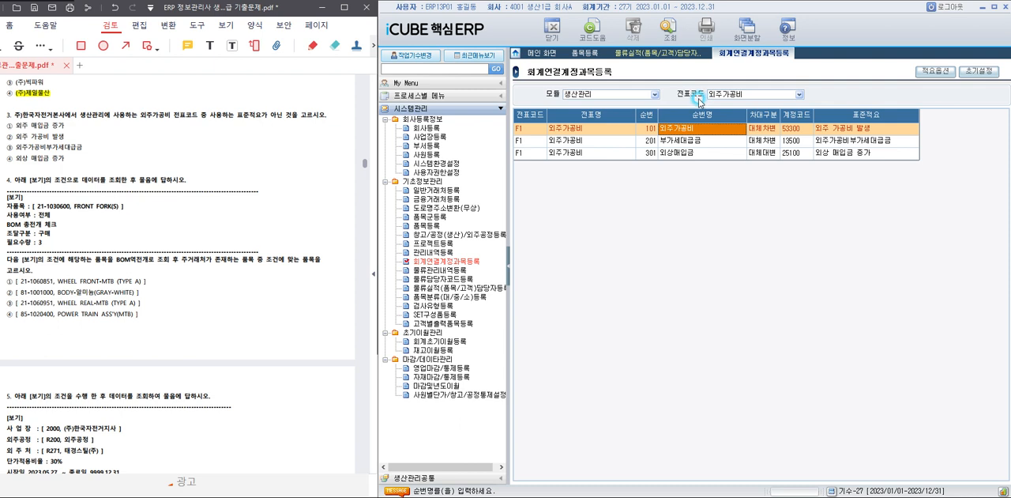
Check the standard summary (표준적요) of each 외주가공비 line against the choices of question 3.
{"action": "left_click", "coordinate": [840, 132]}
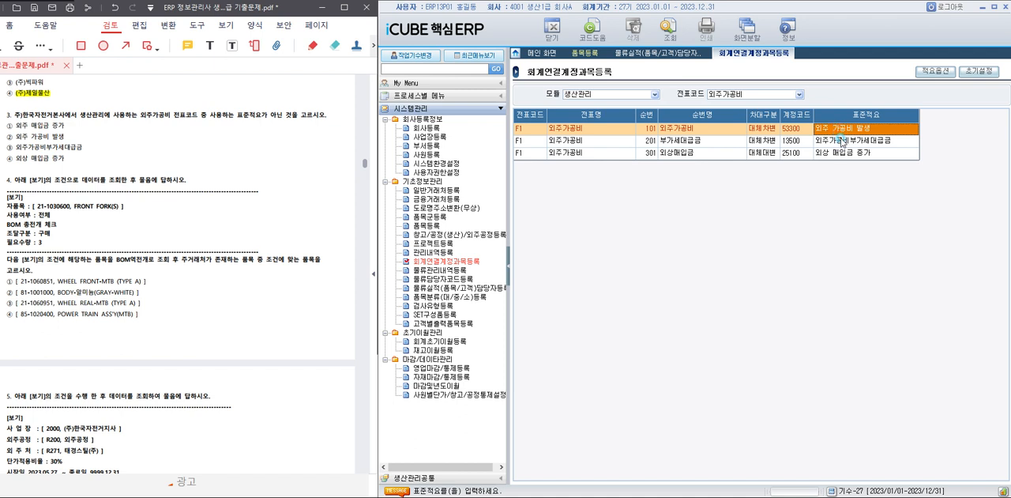
{"action": "left_click", "coordinate": [842, 141]}
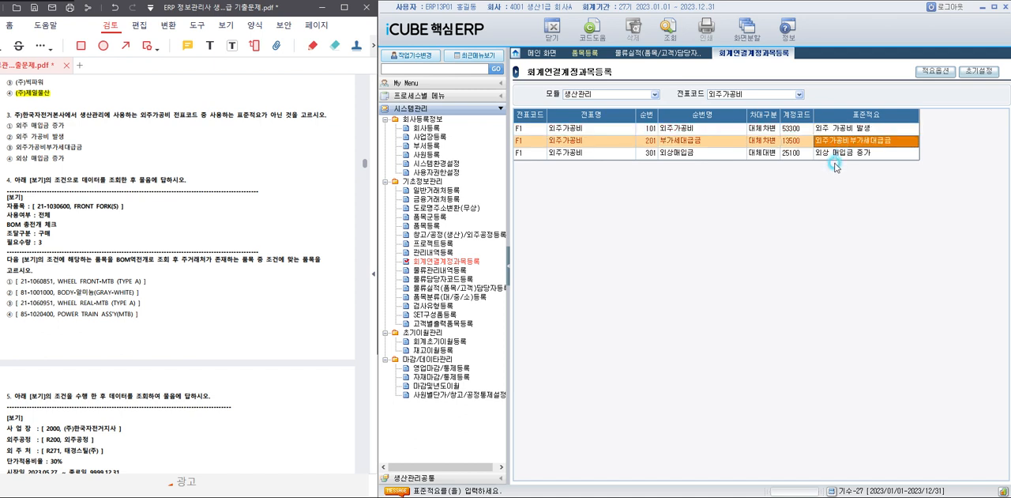
{"action": "left_click", "coordinate": [839, 157]}
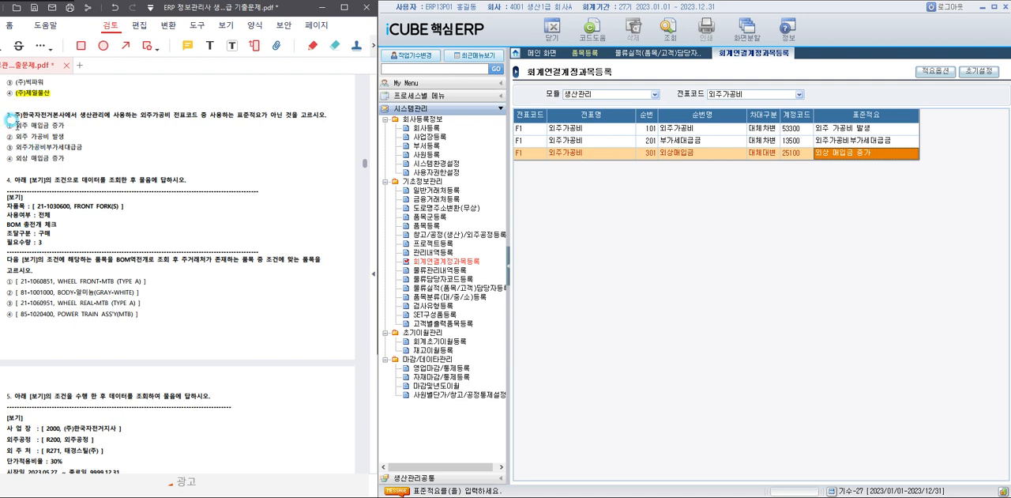
Highlight answer choice ① of question 3, 외주 매입금 증가, in the exam PDF.
{"action": "left_click_drag", "start_coordinate": [16, 124], "coordinate": [65, 125]}
{"action": "left_click", "coordinate": [157, 242]}
{"action": "scroll", "coordinate": [158, 246], "scroll_direction": "down", "scroll_amount": 2}
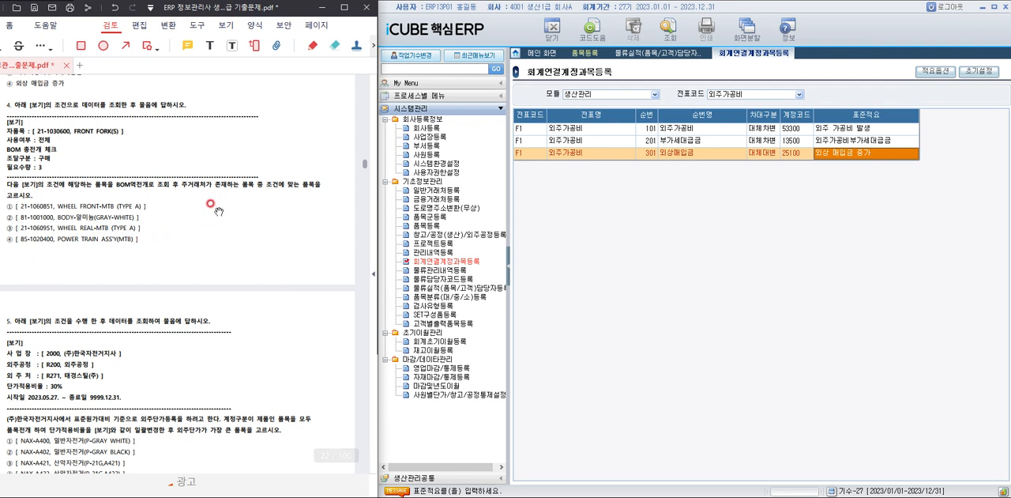
Open the BOM역전개 screen and choose 21-1030600 FRONT FORK(S) as the child item (자품목).
{"action": "left_click", "coordinate": [452, 478]}
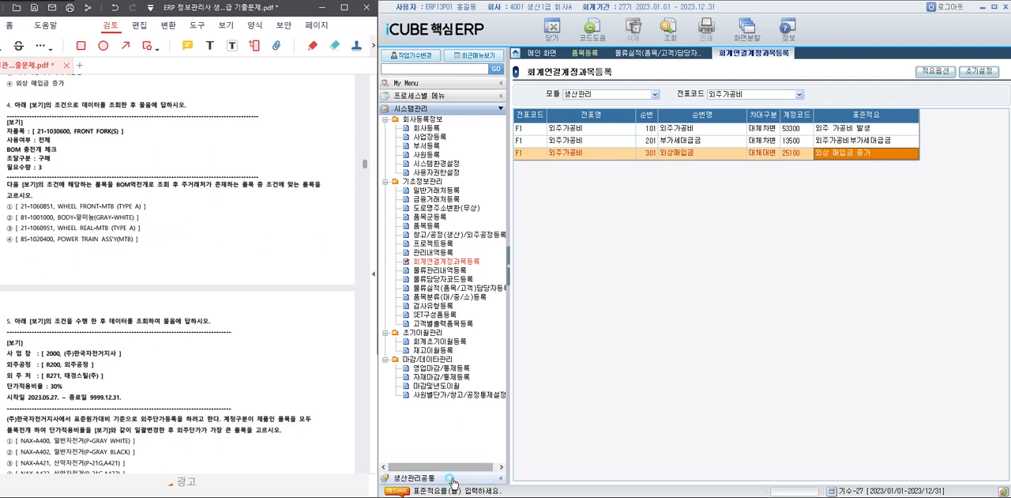
{"action": "left_click", "coordinate": [423, 167]}
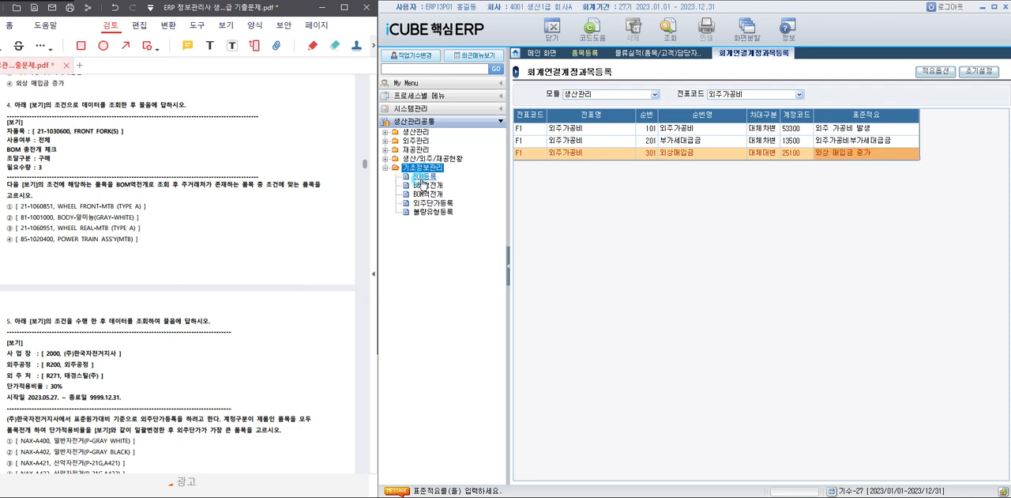
{"action": "left_click", "coordinate": [426, 196]}
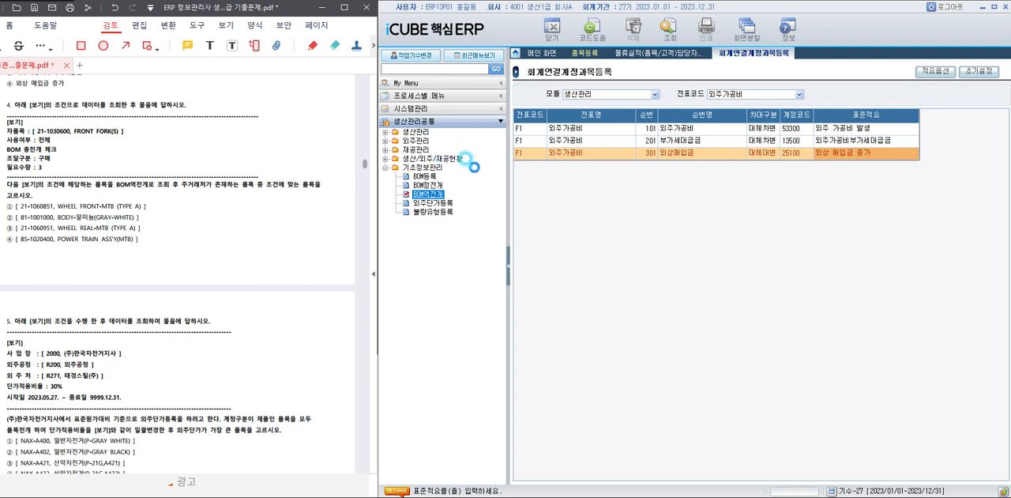
{"action": "left_click", "coordinate": [619, 95]}
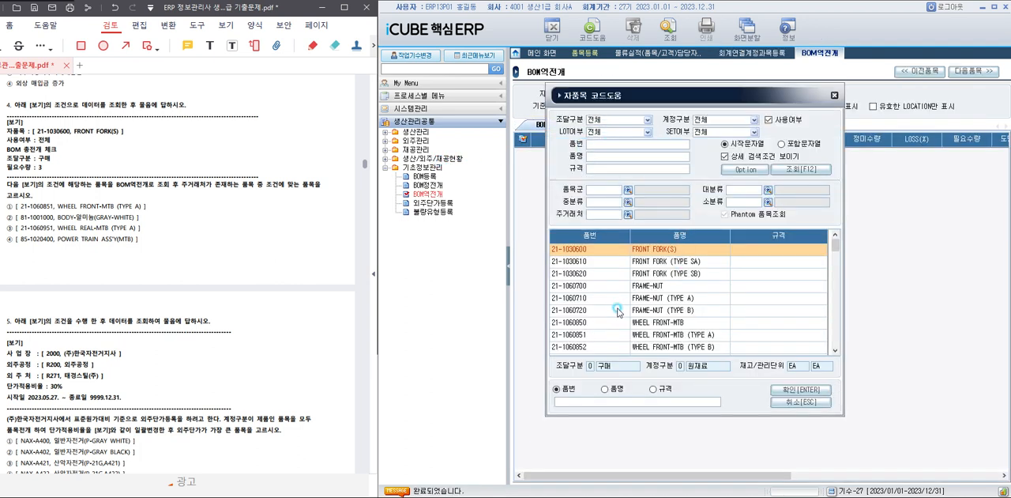
{"action": "double_click", "coordinate": [604, 250]}
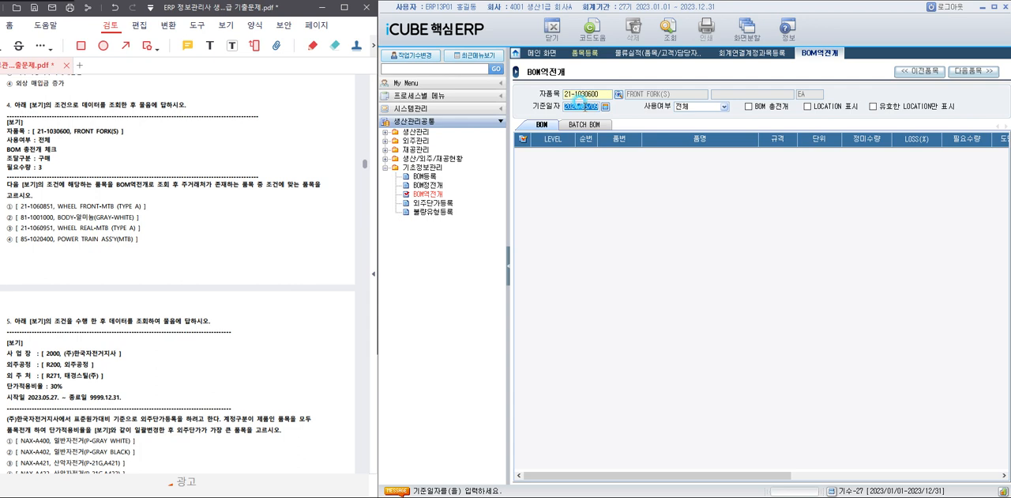
Set the base date (기준일자) to 2023/05/01, enable BOM 총전개 and query the reverse BOM.
{"action": "type", "text": "2023/03/01"}
{"action": "key", "text": "Return"}
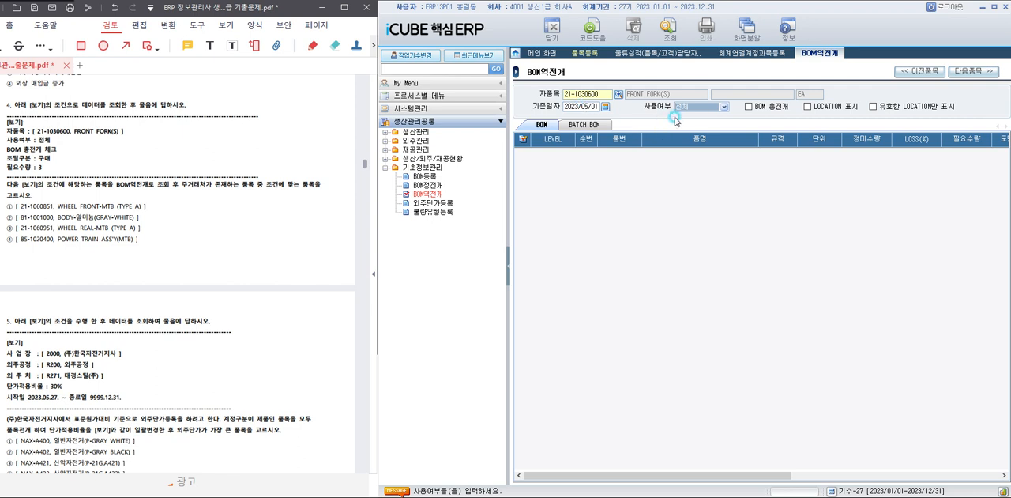
{"action": "left_click", "coordinate": [748, 106]}
{"action": "left_click", "coordinate": [662, 28]}
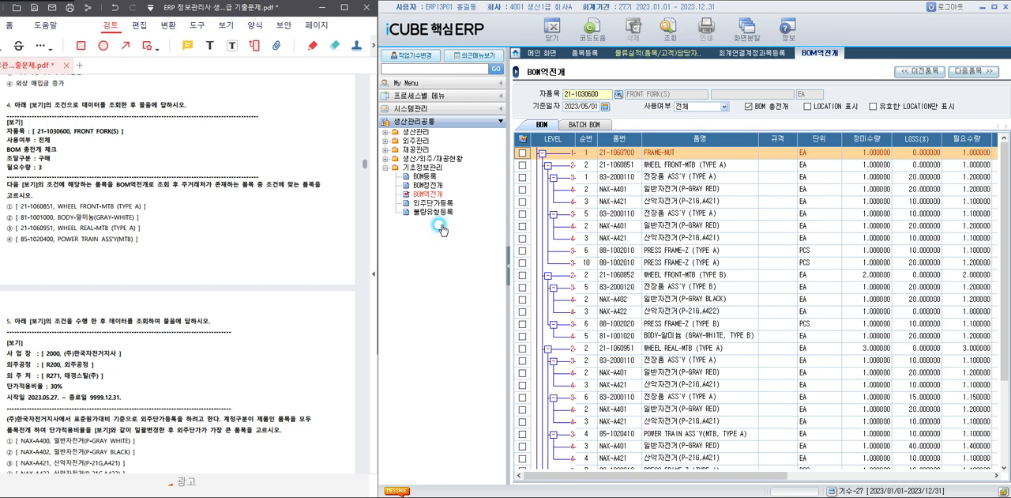
Compare the main supplier (주거래처), procurement type (조달) and required quantity (필요수량) of the listed items with question 4's conditions.
{"action": "scroll", "coordinate": [730, 185], "scroll_direction": "down", "scroll_amount": 3}
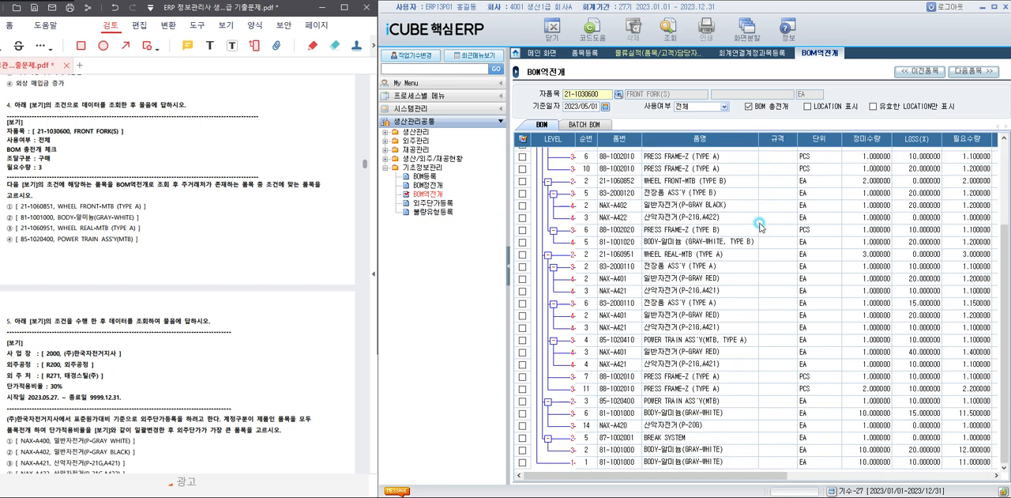
{"action": "left_click_drag", "start_coordinate": [757, 474], "coordinate": [881, 475]}
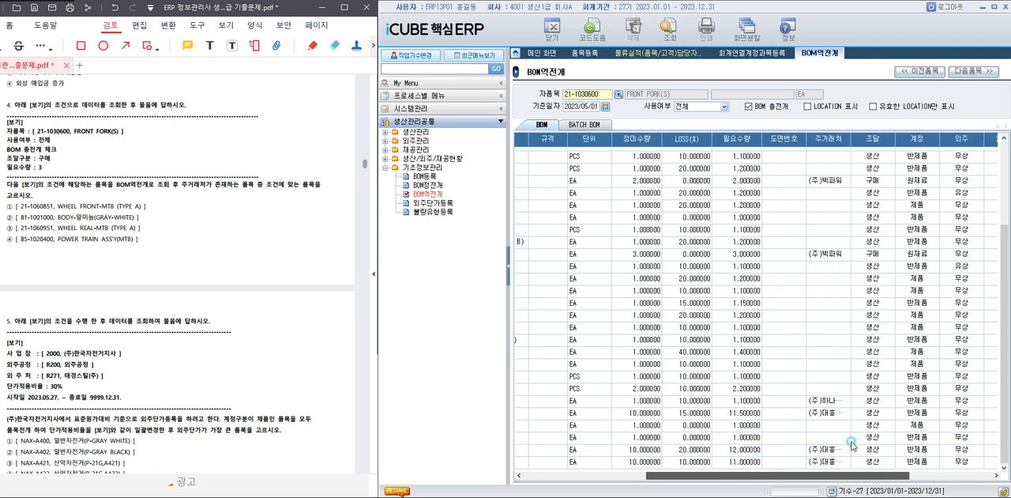
{"action": "left_click_drag", "start_coordinate": [808, 477], "coordinate": [651, 483]}
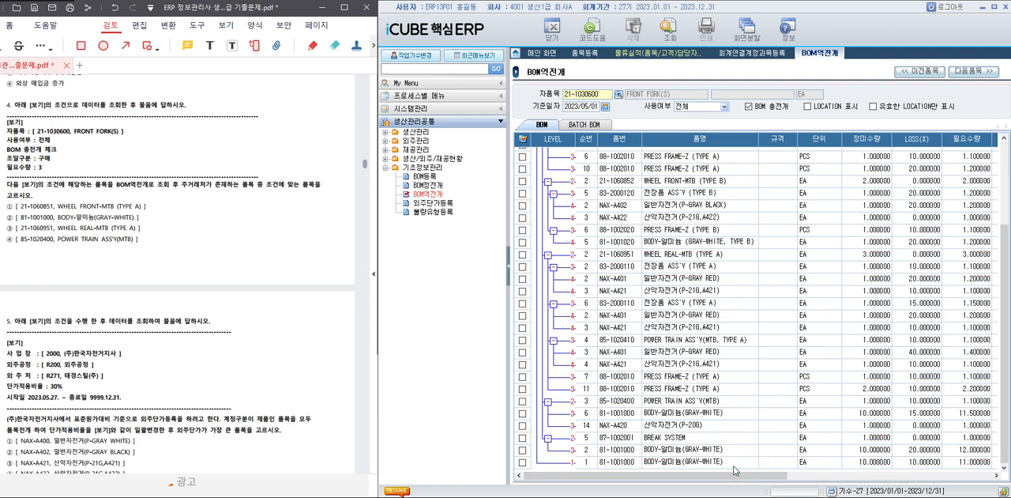
{"action": "left_click_drag", "start_coordinate": [729, 477], "coordinate": [811, 480]}
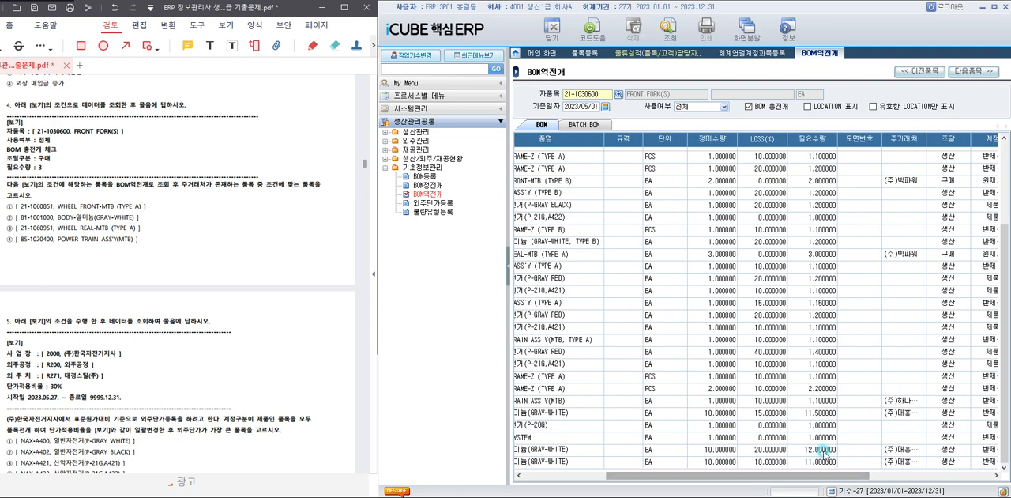
{"action": "left_click", "coordinate": [816, 254]}
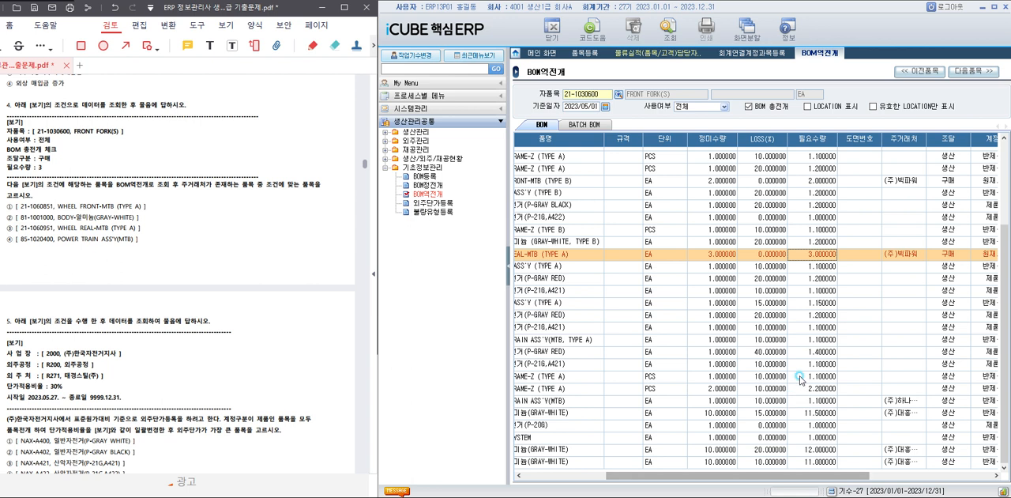
{"action": "scroll", "coordinate": [802, 371], "scroll_direction": "up", "scroll_amount": 1}
{"action": "scroll", "coordinate": [802, 375], "scroll_direction": "up", "scroll_amount": 2}
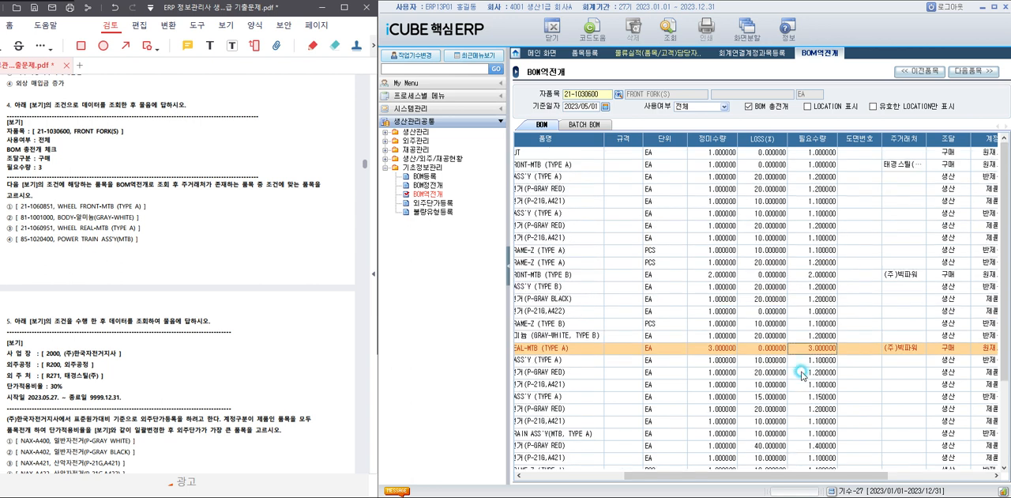
{"action": "scroll", "coordinate": [802, 374], "scroll_direction": "down", "scroll_amount": 3}
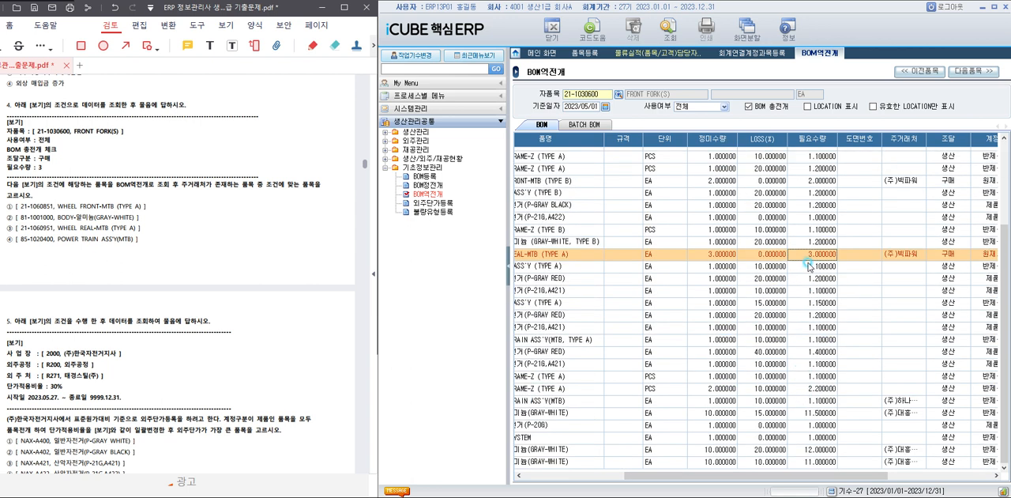
{"action": "left_click_drag", "start_coordinate": [745, 476], "coordinate": [684, 479]}
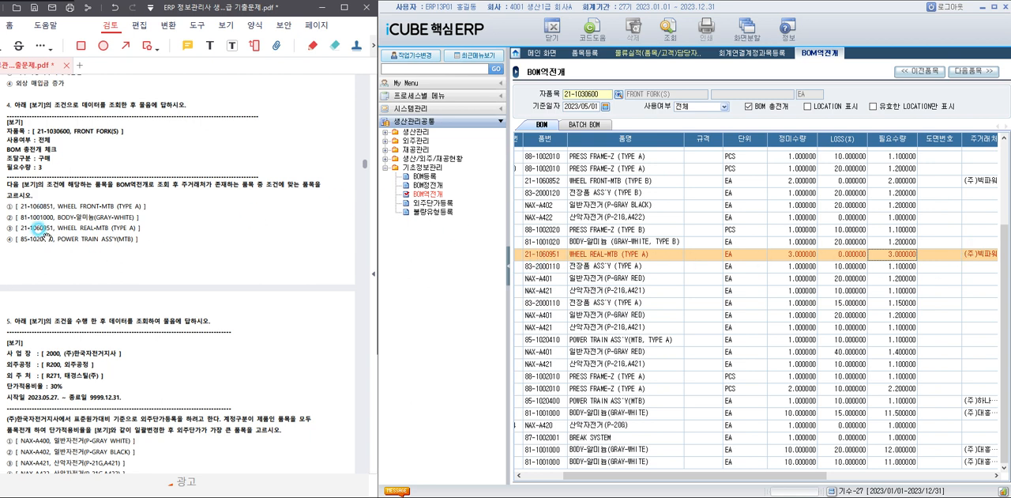
Highlight answer choice ③ of question 4, 21-1060951 WHEEL REAL-MTB (TYPE A), in the exam PDF.
{"action": "left_click", "coordinate": [12, 229]}
{"action": "left_click_drag", "start_coordinate": [4, 224], "coordinate": [172, 222]}
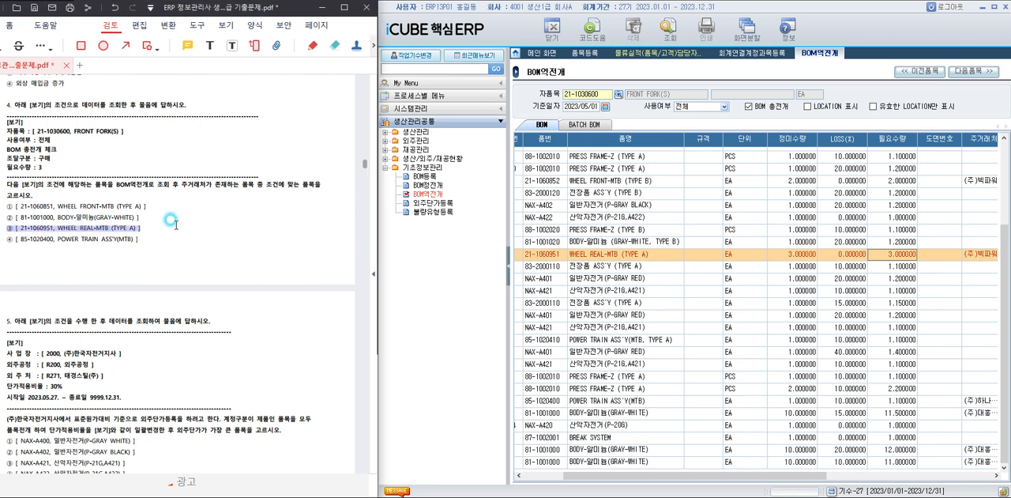
{"action": "left_click", "coordinate": [212, 344]}
{"action": "scroll", "coordinate": [213, 343], "scroll_direction": "down", "scroll_amount": 5}
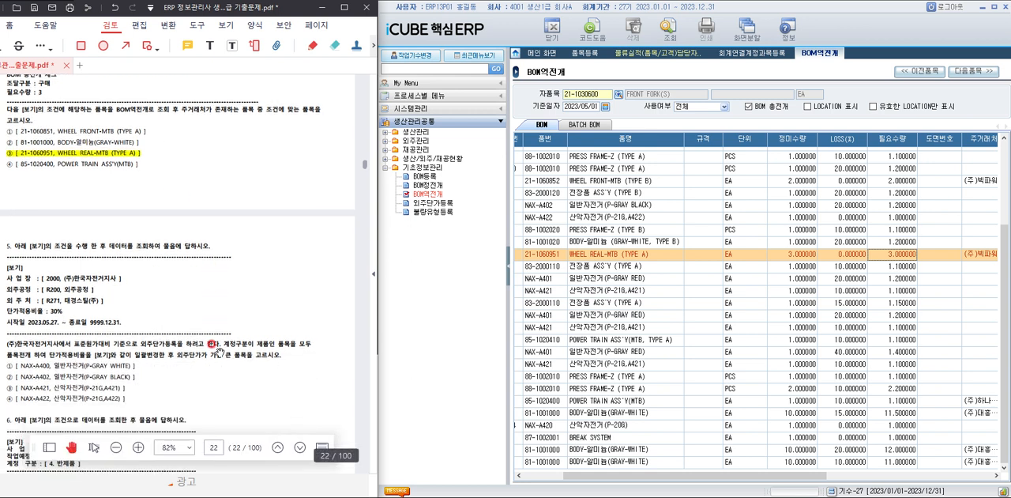
{"action": "scroll", "coordinate": [213, 344], "scroll_direction": "up", "scroll_amount": 1}
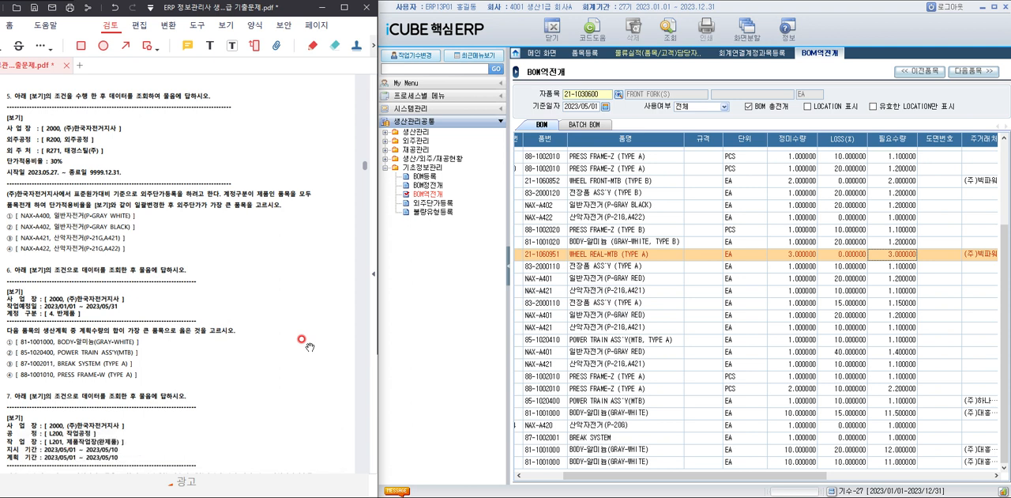
Open 외주단가등록 and query it with outsourcing process R200 (외주공정) and subcontractor R271 (태경스틸(주)).
{"action": "left_click", "coordinate": [419, 204]}
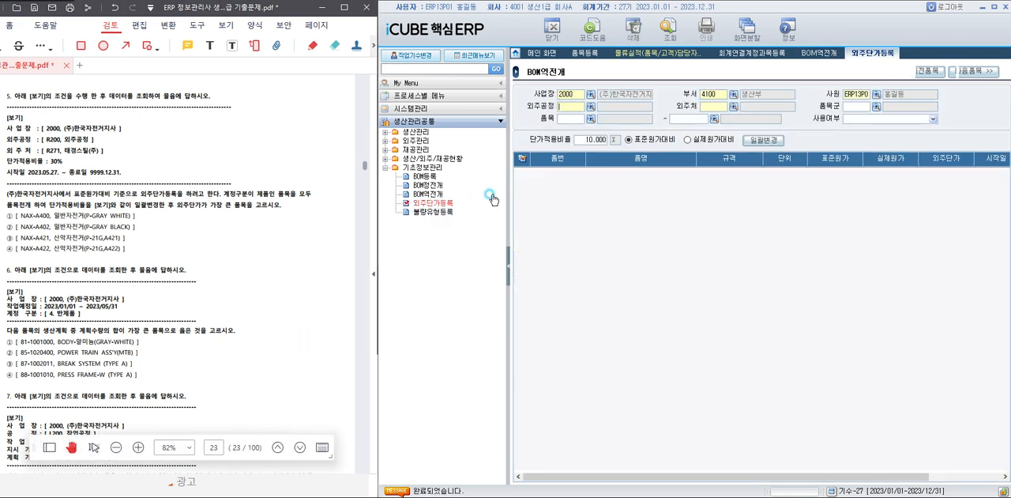
{"action": "left_click", "coordinate": [591, 107]}
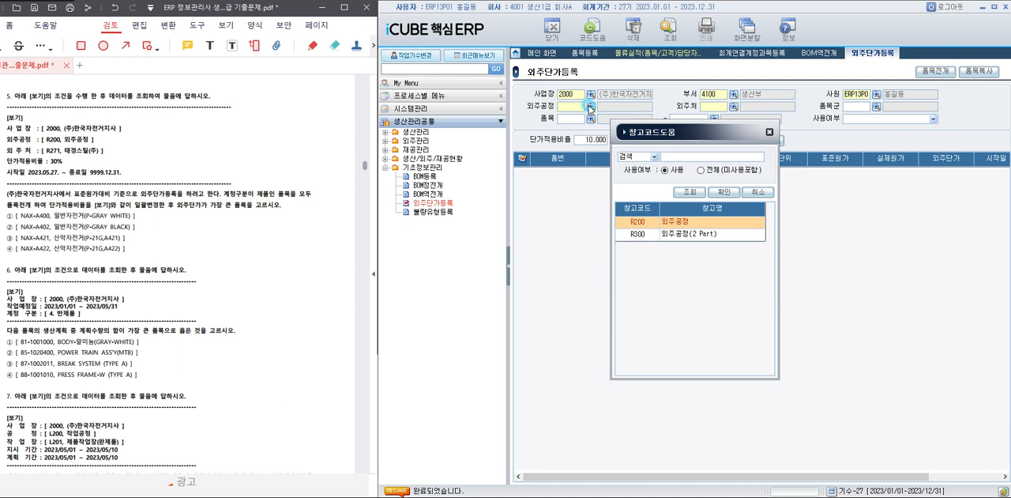
{"action": "double_click", "coordinate": [673, 222]}
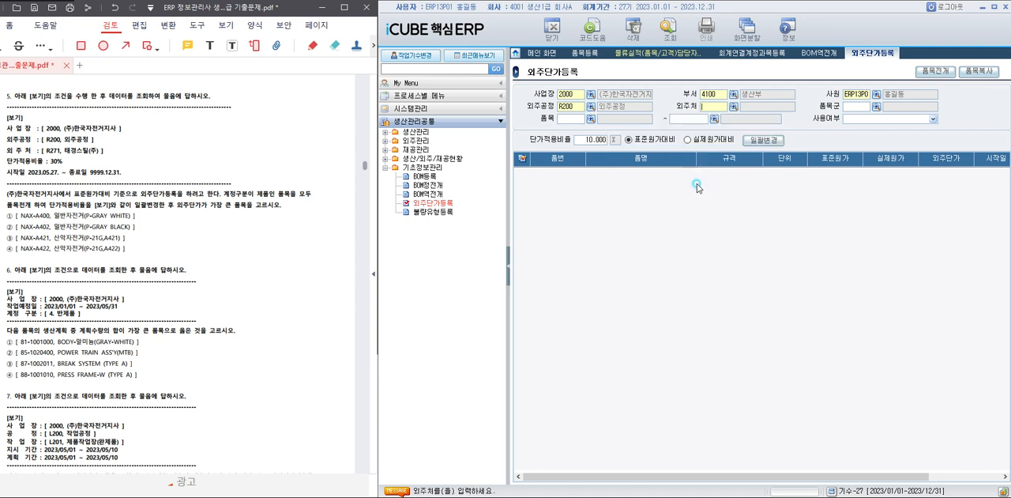
{"action": "left_click", "coordinate": [734, 106]}
{"action": "double_click", "coordinate": [684, 282]}
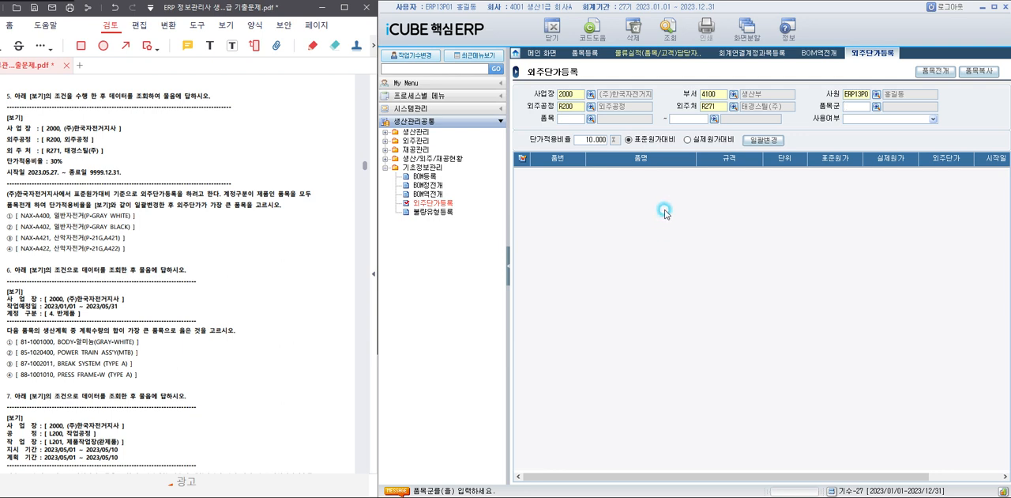
{"action": "left_click", "coordinate": [669, 30]}
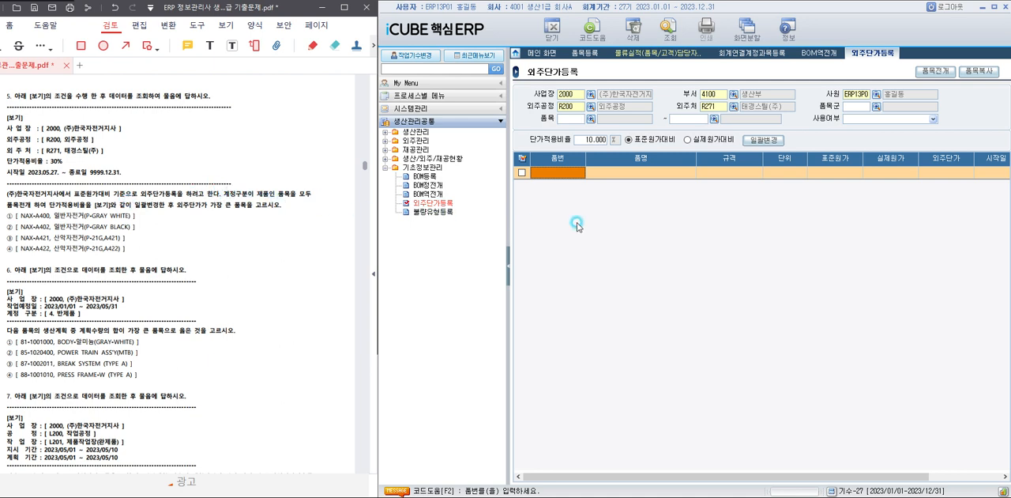
Filter the item lookup by 계정구분 2. 제품 and set the start of the item range to NAX-A400.
{"action": "left_click", "coordinate": [591, 118]}
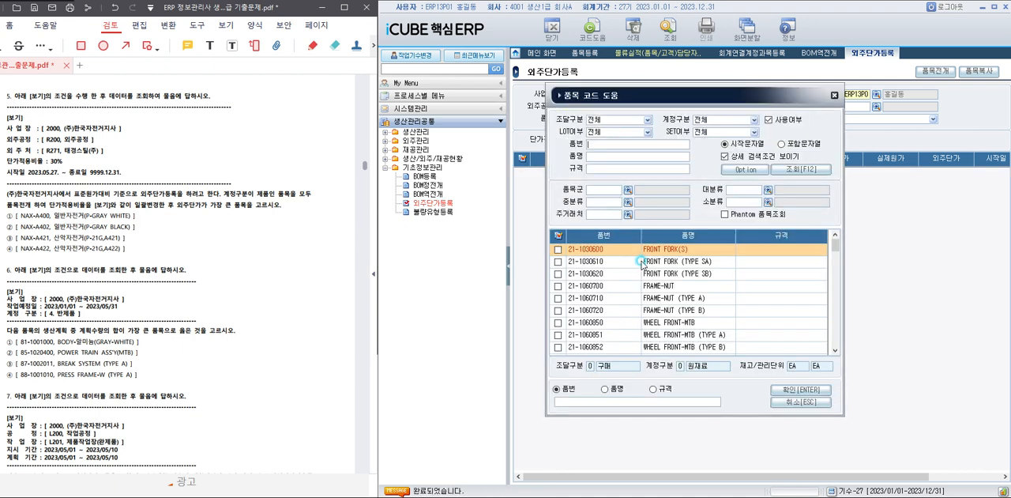
{"action": "scroll", "coordinate": [694, 304], "scroll_direction": "down", "scroll_amount": 10}
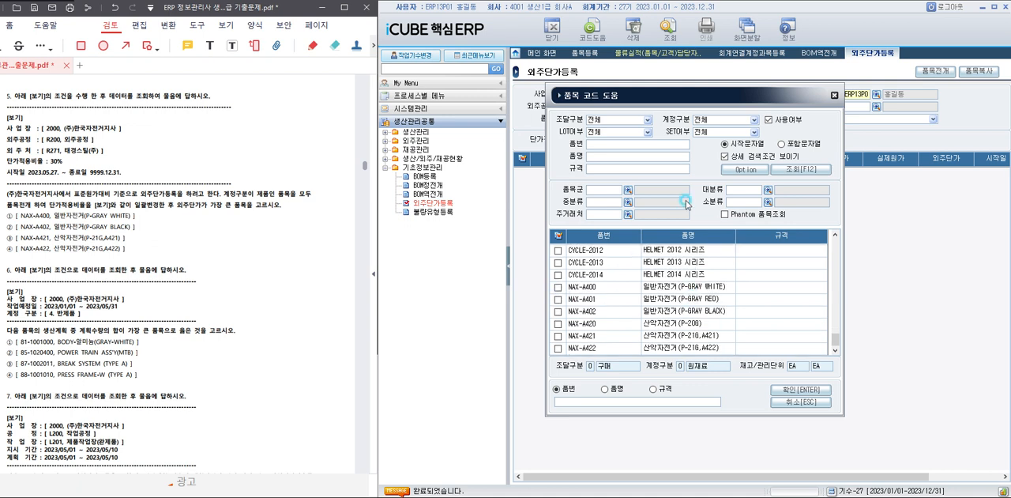
{"action": "left_click", "coordinate": [720, 120]}
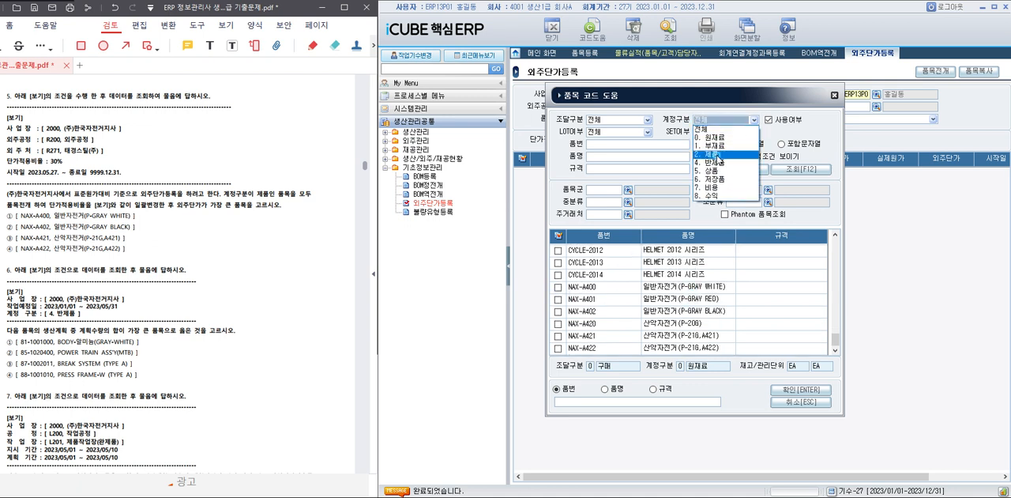
{"action": "left_click", "coordinate": [717, 155]}
{"action": "left_click", "coordinate": [800, 169]}
{"action": "left_click", "coordinate": [559, 237]}
{"action": "left_click", "coordinate": [782, 390]}
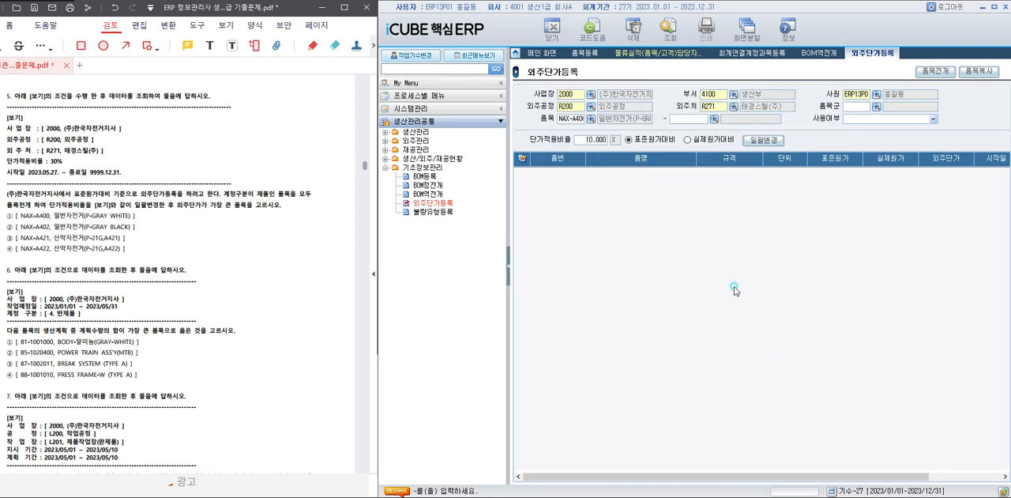
Look up the 계정구분 2. 제품 items for the range end and set it to NAX-A422.
{"action": "left_click", "coordinate": [715, 120]}
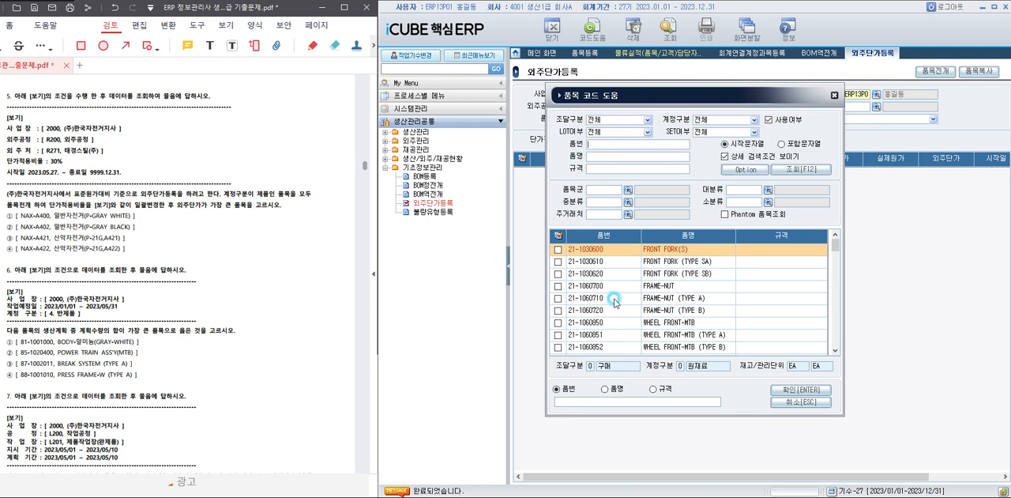
{"action": "left_click", "coordinate": [615, 301]}
{"action": "left_click", "coordinate": [730, 120]}
{"action": "left_click", "coordinate": [724, 155]}
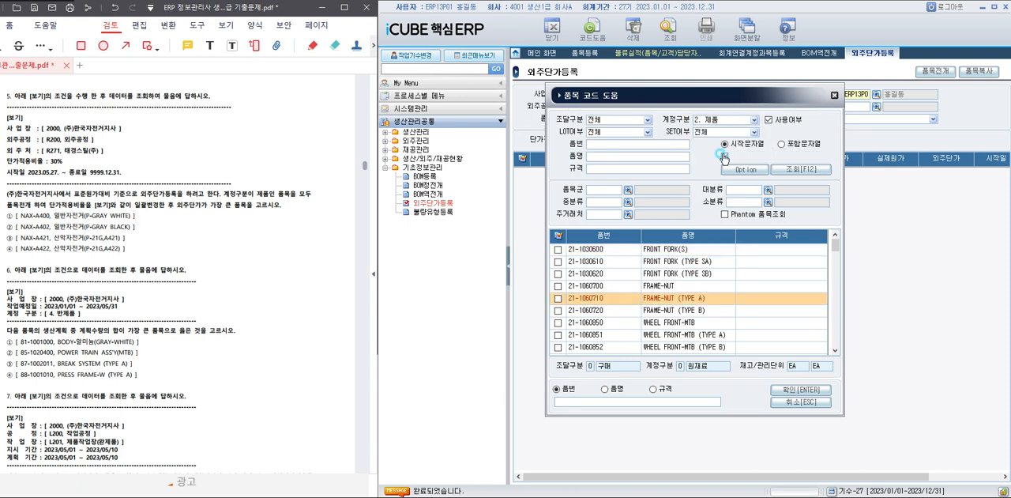
{"action": "left_click", "coordinate": [778, 171]}
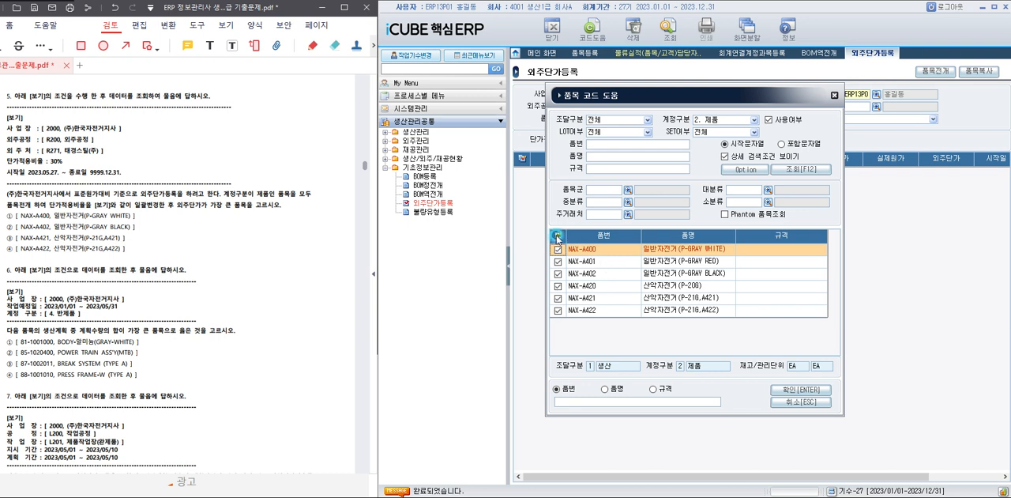
{"action": "left_click", "coordinate": [799, 392]}
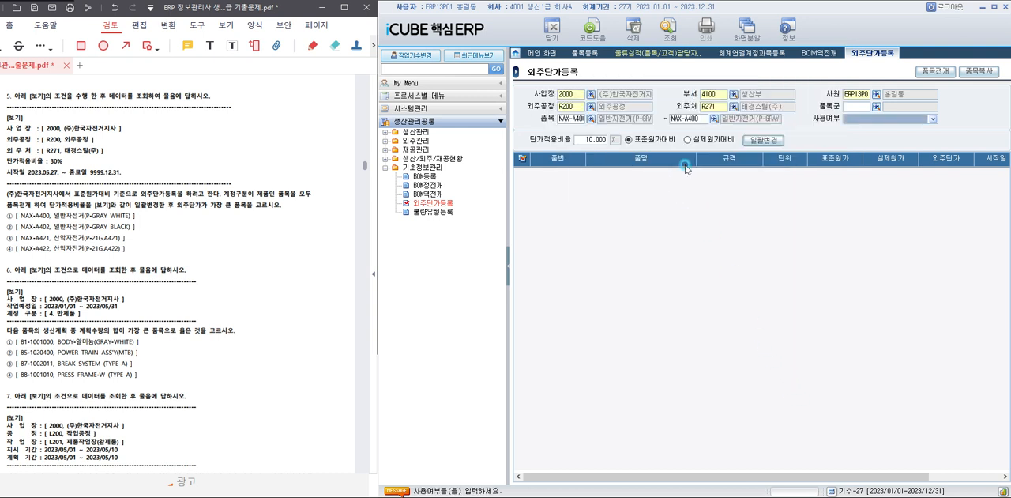
{"action": "left_click", "coordinate": [689, 117]}
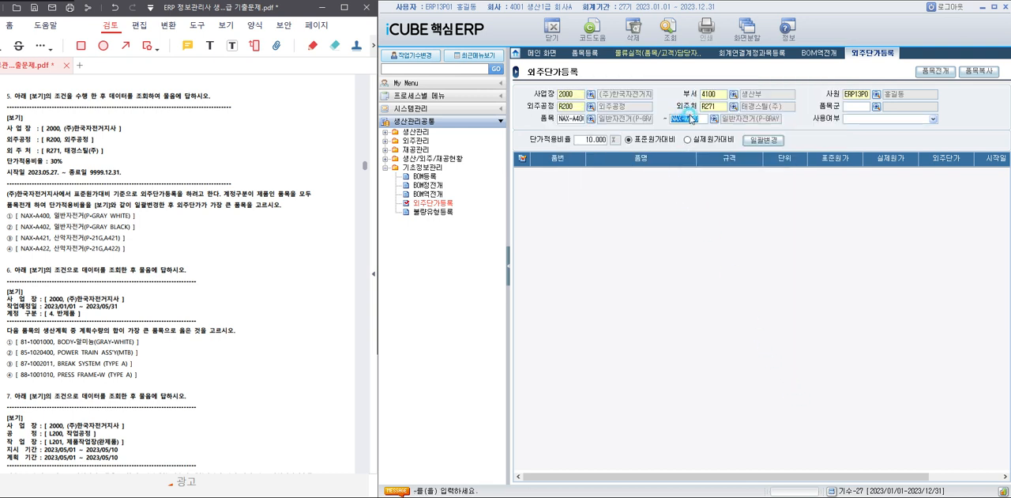
{"action": "left_click", "coordinate": [693, 117]}
Load the item range with 품목전개 and batch-change all items' outsourcing prices at a 30% 단가적용비율 against standard cost.
{"action": "left_click", "coordinate": [936, 71]}
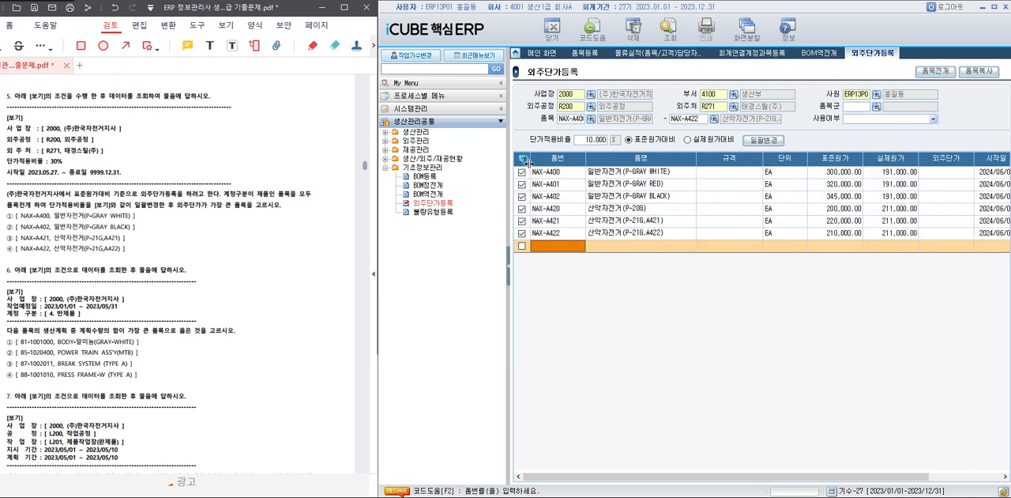
{"action": "left_click", "coordinate": [593, 140]}
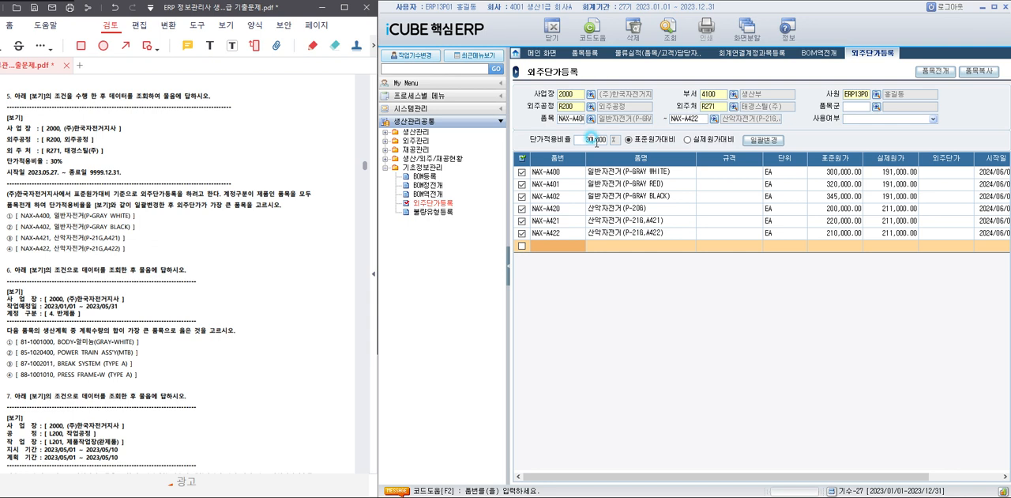
{"action": "left_click", "coordinate": [761, 140]}
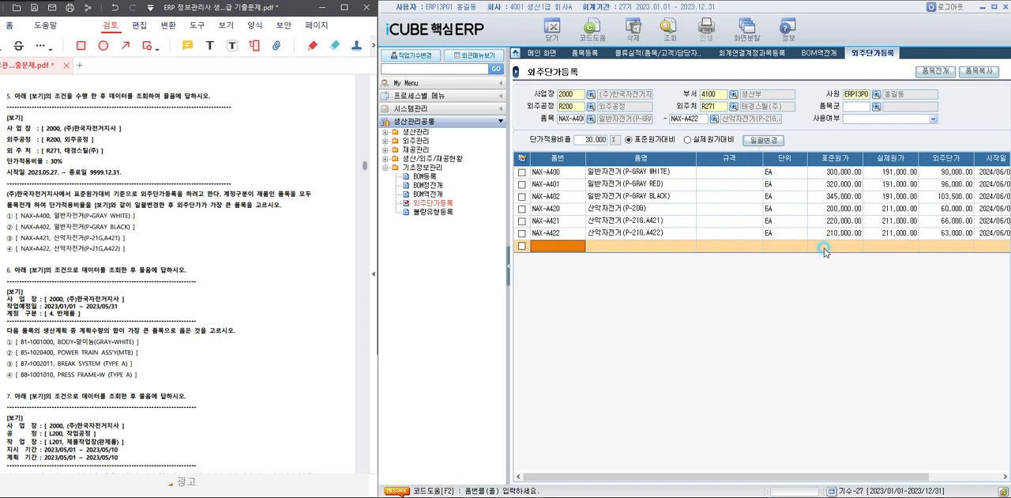
Select the largest 외주단가 and highlight answer choice ② of question 5, NAX-A402 일반자전거(P-GRAY BLACK), in the exam PDF.
{"action": "left_click", "coordinate": [952, 196]}
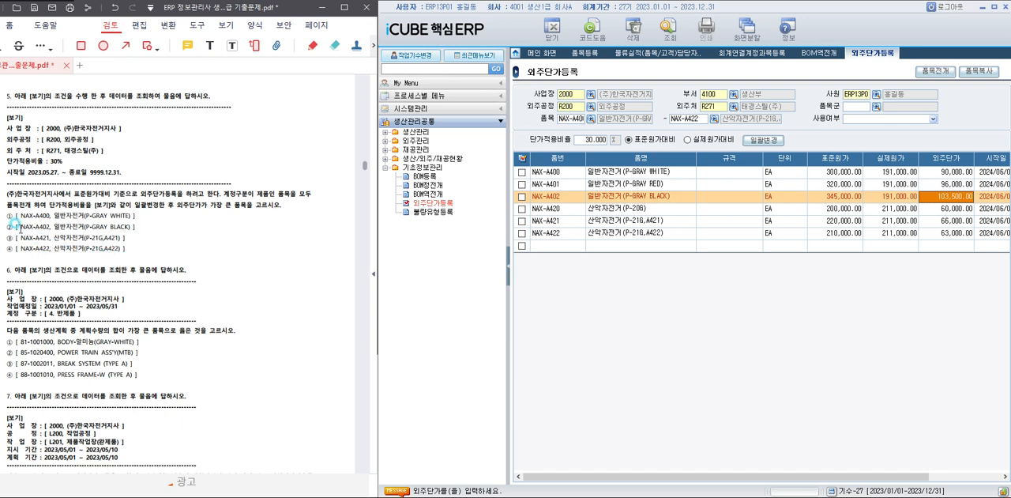
{"action": "left_click_drag", "start_coordinate": [14, 226], "coordinate": [147, 229]}
{"action": "left_click", "coordinate": [153, 217]}
{"action": "scroll", "coordinate": [218, 280], "scroll_direction": "down", "scroll_amount": 3}
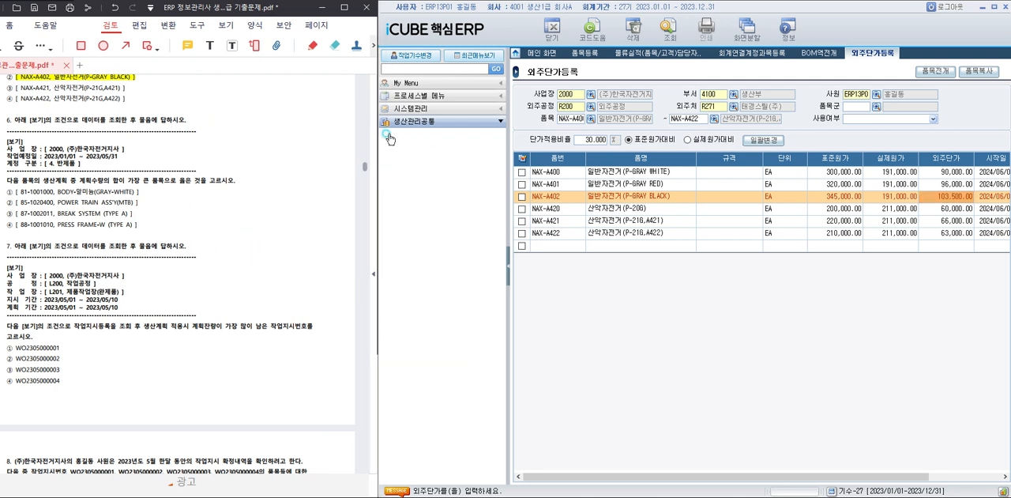
Expand the 생산관리, 외주관리, 재공관리 and 생산/외주/재공현황 folders under 생산관리공통.
{"action": "left_click", "coordinate": [386, 132]}
{"action": "left_click", "coordinate": [385, 221]}
{"action": "left_click", "coordinate": [385, 300]}
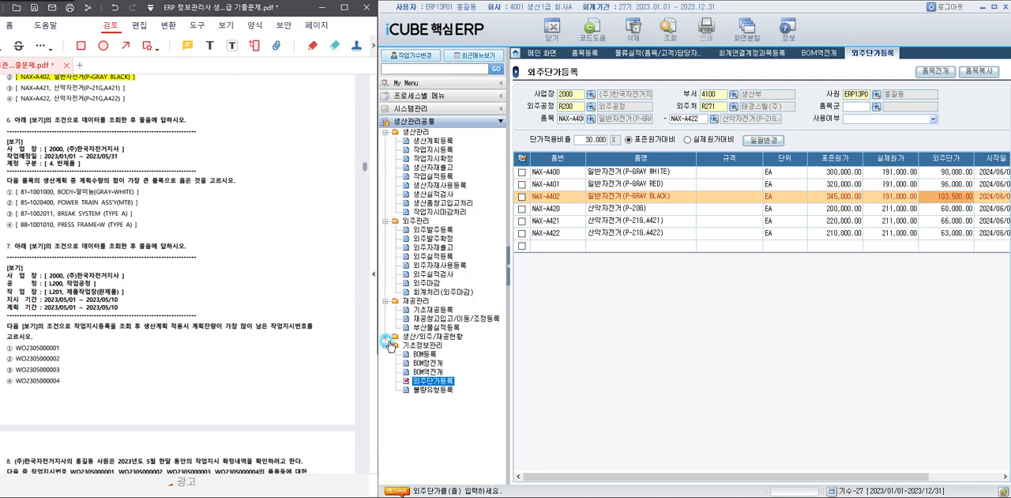
{"action": "left_click", "coordinate": [386, 335]}
{"action": "scroll", "coordinate": [430, 260], "scroll_direction": "up", "scroll_amount": 1}
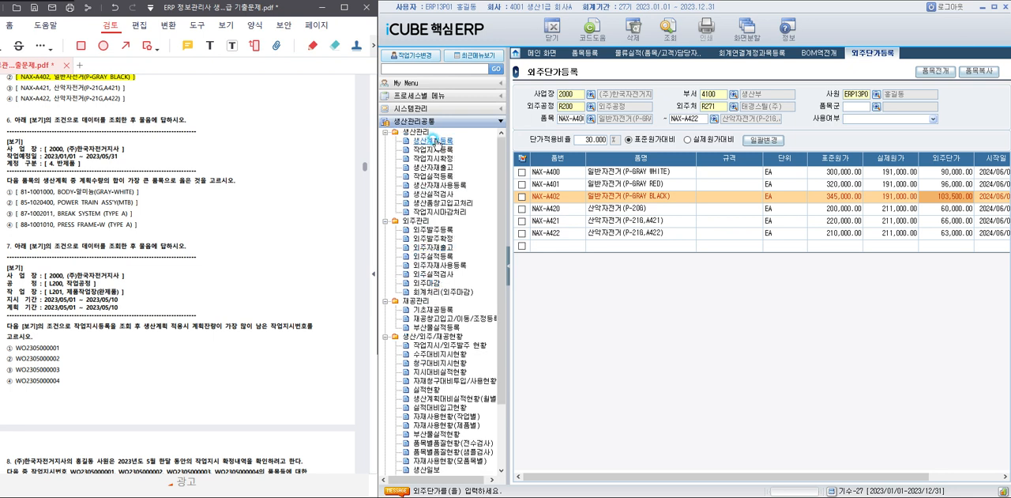
Open 생산계획등록 and query the 4. 반제품 items with 작업예정일 2023/01/01 to 2023/05/31.
{"action": "double_click", "coordinate": [440, 142]}
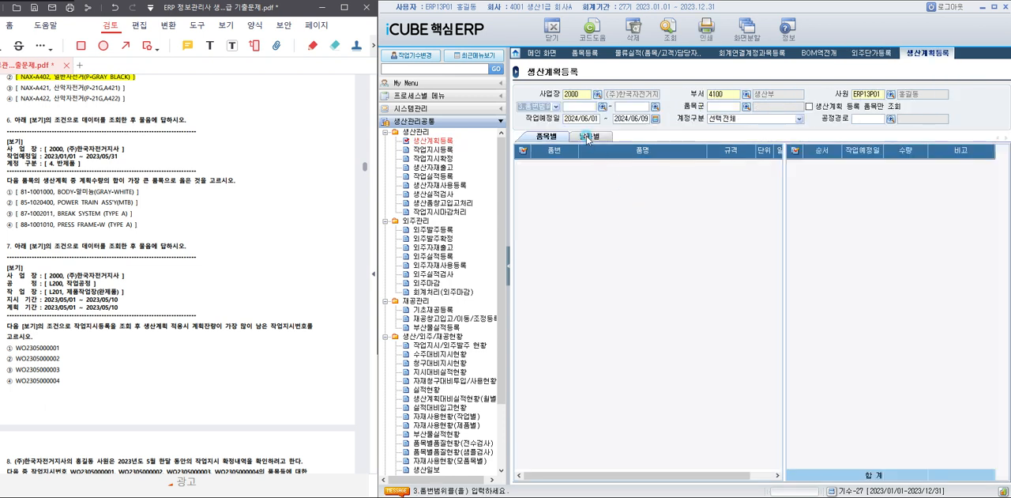
{"action": "left_click", "coordinate": [586, 119]}
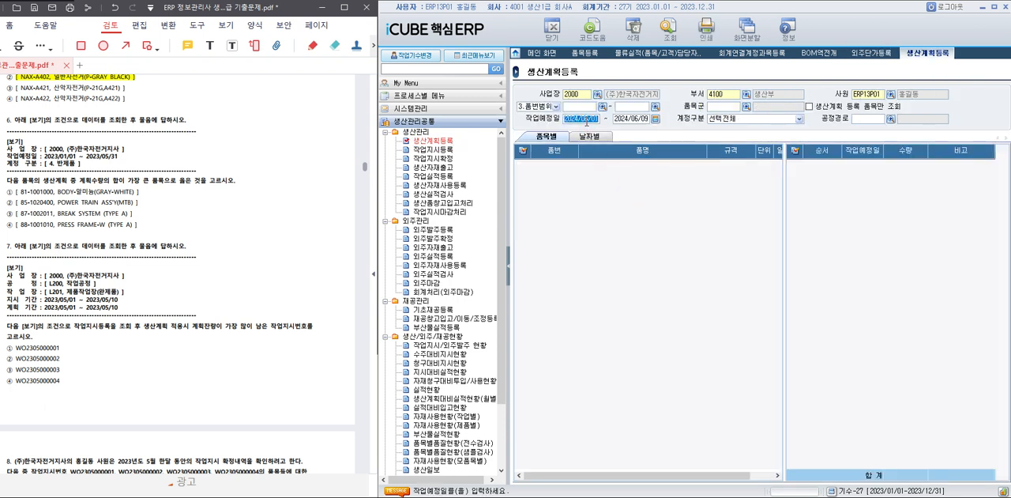
{"action": "type", "text": "01"}
{"action": "key", "text": "Return"}
{"action": "type", "text": "2023/05/31"}
{"action": "key", "text": "Return"}
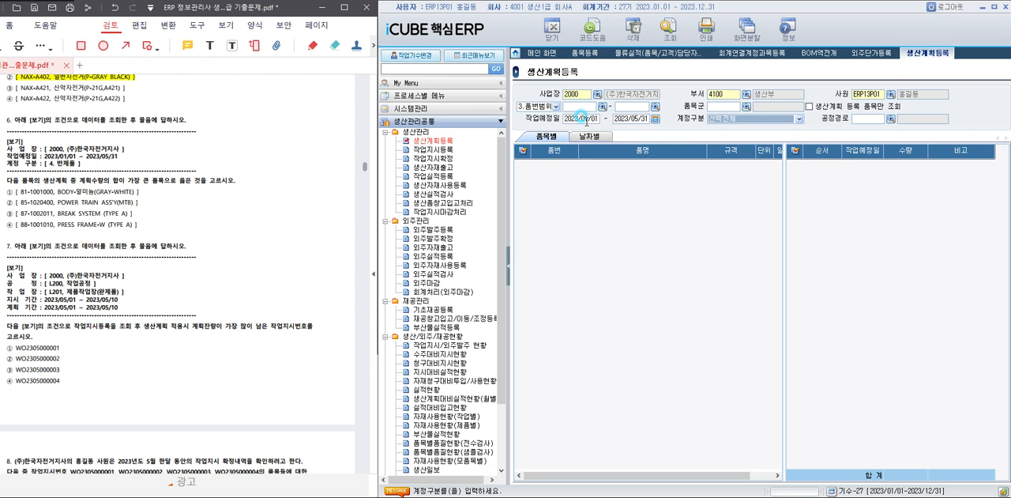
{"action": "left_click", "coordinate": [733, 118]}
{"action": "left_click", "coordinate": [738, 146]}
{"action": "left_click", "coordinate": [669, 31]}
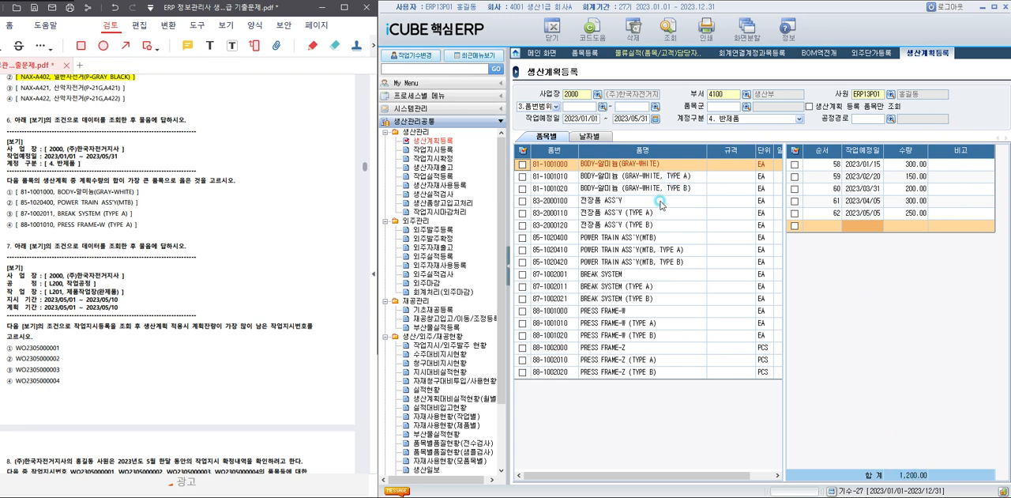
Compare the four answer items' total planned quantities and highlight choice ③ of question 6, 87-1002011, BREAK SYSTEM (TYPE A), in the exam PDF.
{"action": "left_click", "coordinate": [650, 239]}
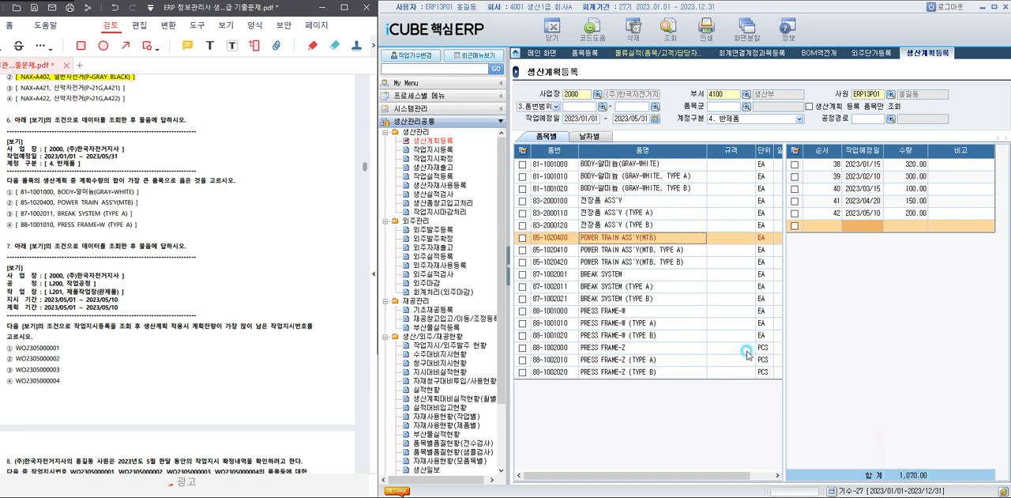
{"action": "left_click", "coordinate": [642, 275]}
{"action": "left_click", "coordinate": [644, 287]}
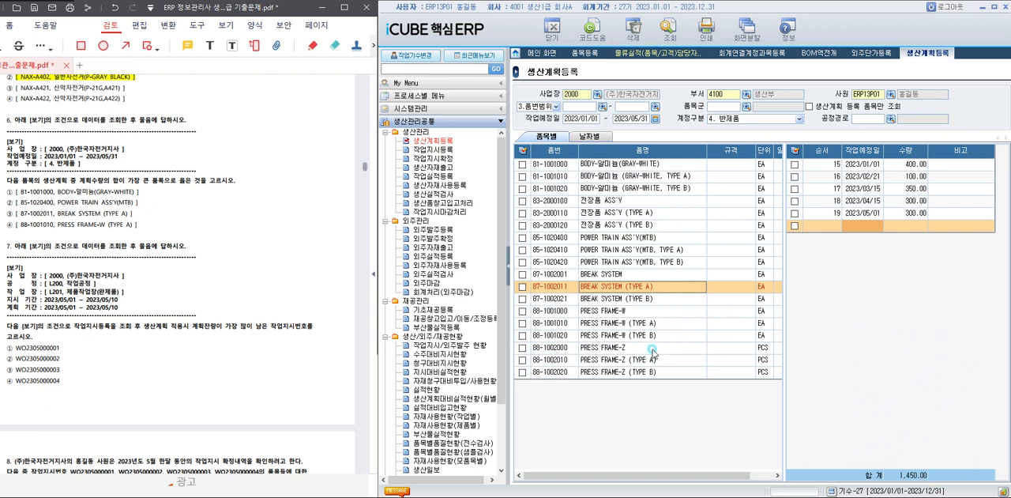
{"action": "left_click", "coordinate": [636, 322]}
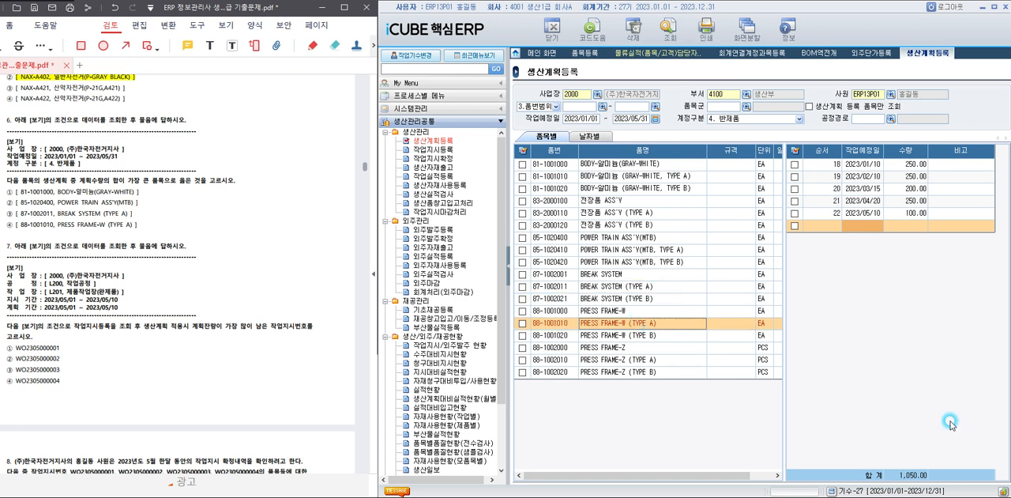
{"action": "left_click", "coordinate": [601, 287]}
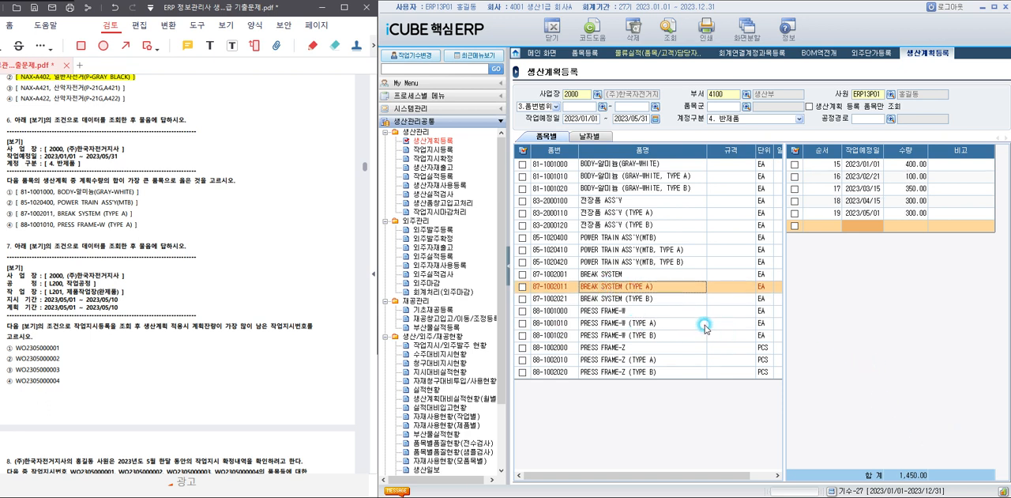
{"action": "left_click_drag", "start_coordinate": [6, 212], "coordinate": [143, 218]}
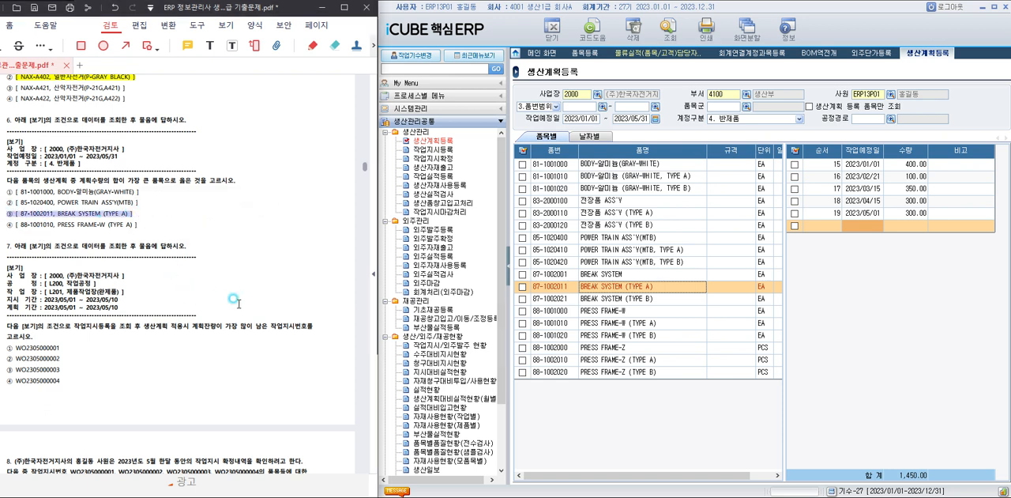
For question 7, open 작업지시등록 and query 작업장 L201 제품작업장(완제품) with 지시기간 2023/05/01 to 2023/05/10.
{"action": "scroll", "coordinate": [234, 294], "scroll_direction": "down", "scroll_amount": 3}
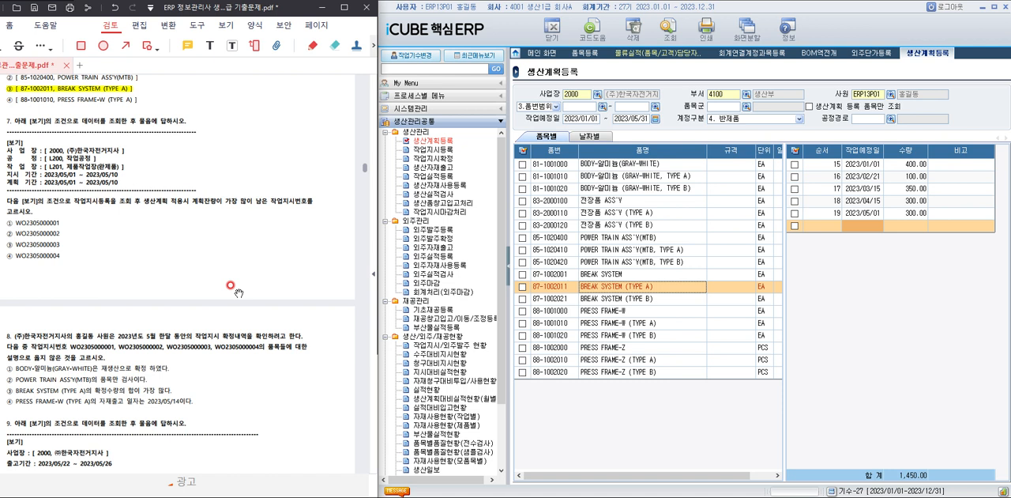
{"action": "left_click", "coordinate": [433, 149]}
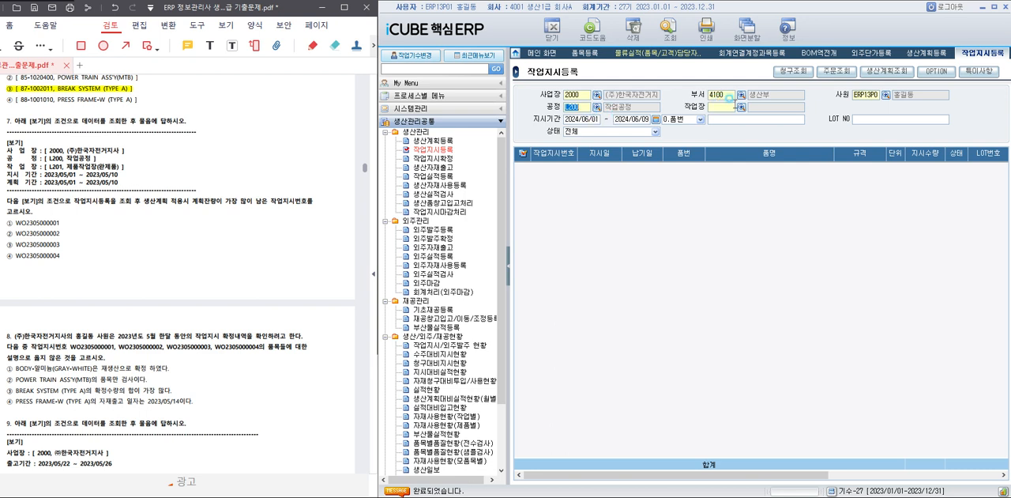
{"action": "left_click", "coordinate": [742, 107]}
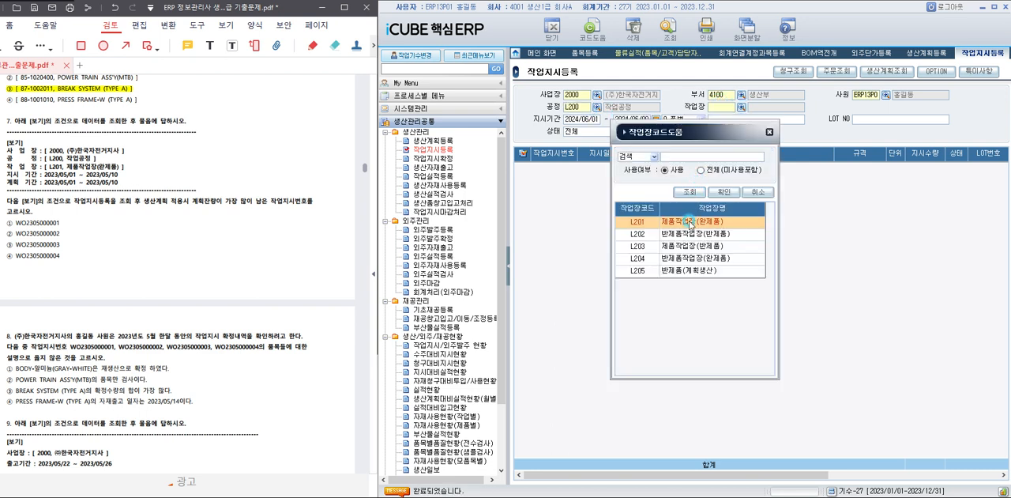
{"action": "left_click", "coordinate": [688, 222]}
{"action": "double_click", "coordinate": [687, 223]}
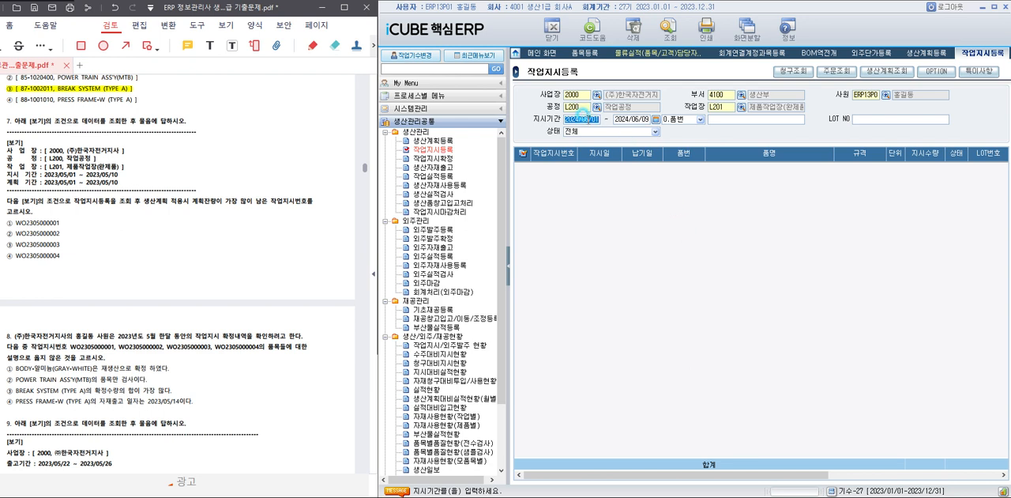
{"action": "type", "text": "20"}
{"action": "type", "text": "23/05/01 ~ 20"}
{"action": "type", "text": "23/05/10"}
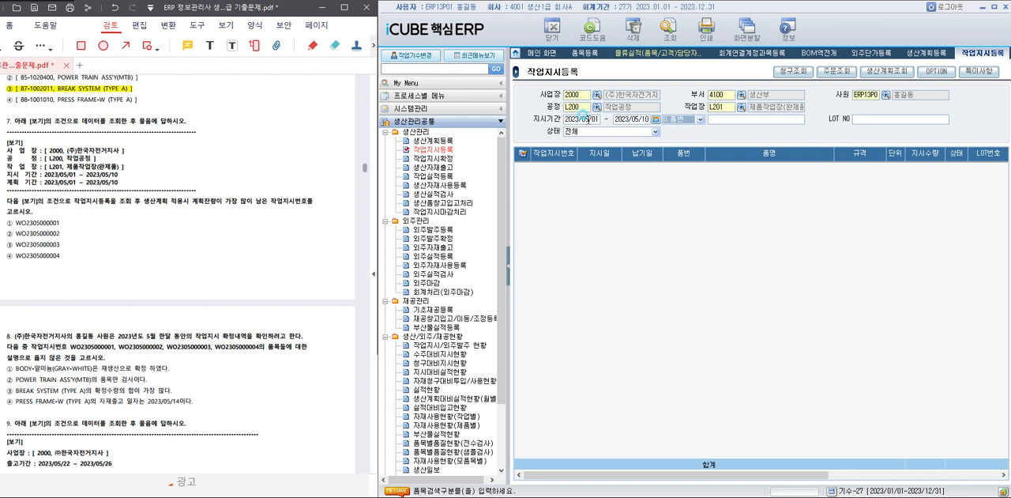
{"action": "left_click", "coordinate": [670, 31]}
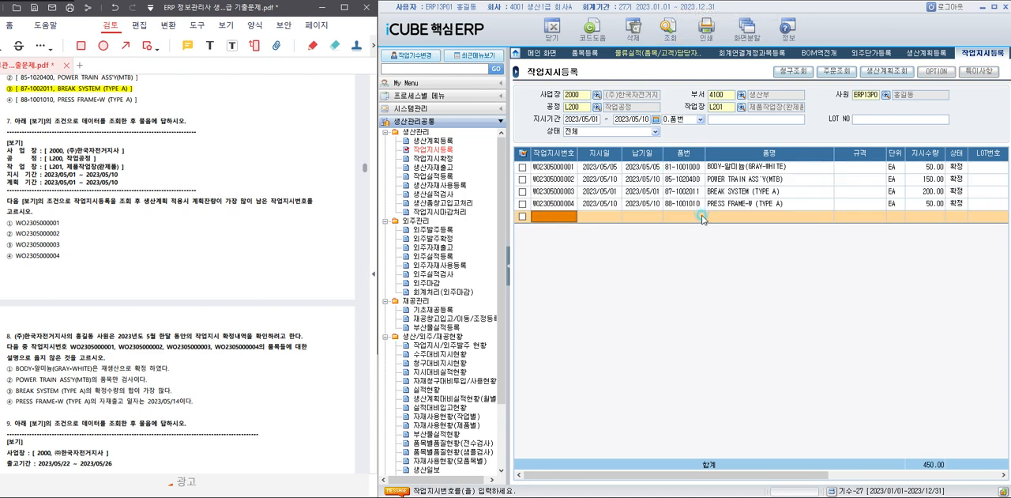
{"action": "left_click", "coordinate": [727, 169]}
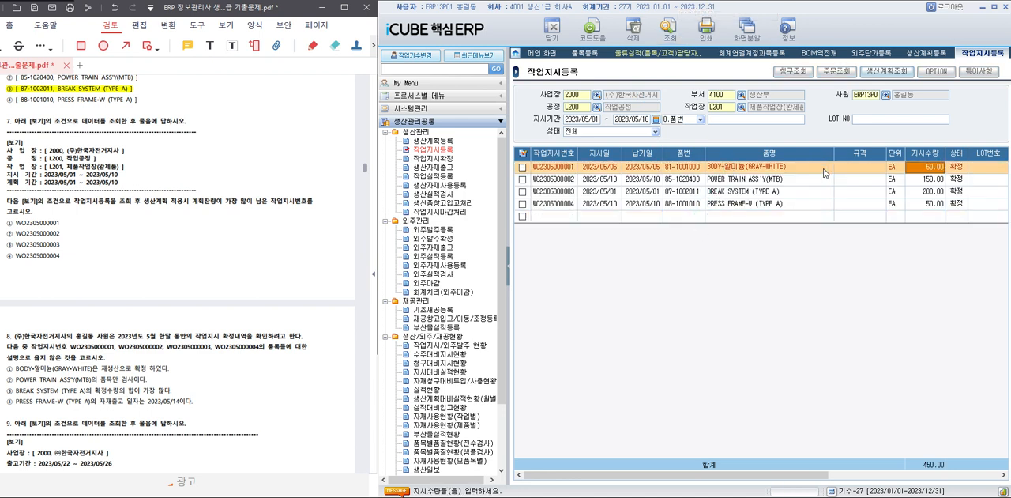
{"action": "left_click", "coordinate": [877, 73]}
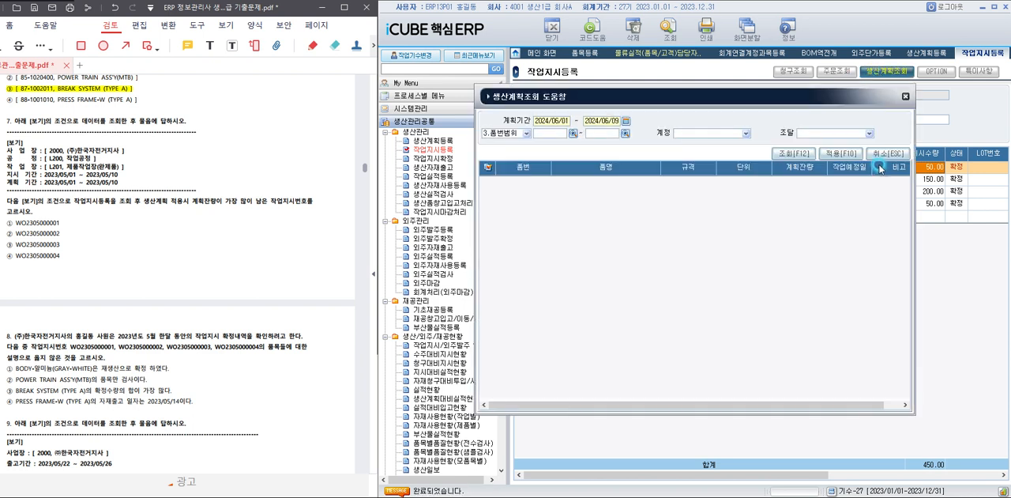
{"action": "left_click", "coordinate": [806, 153]}
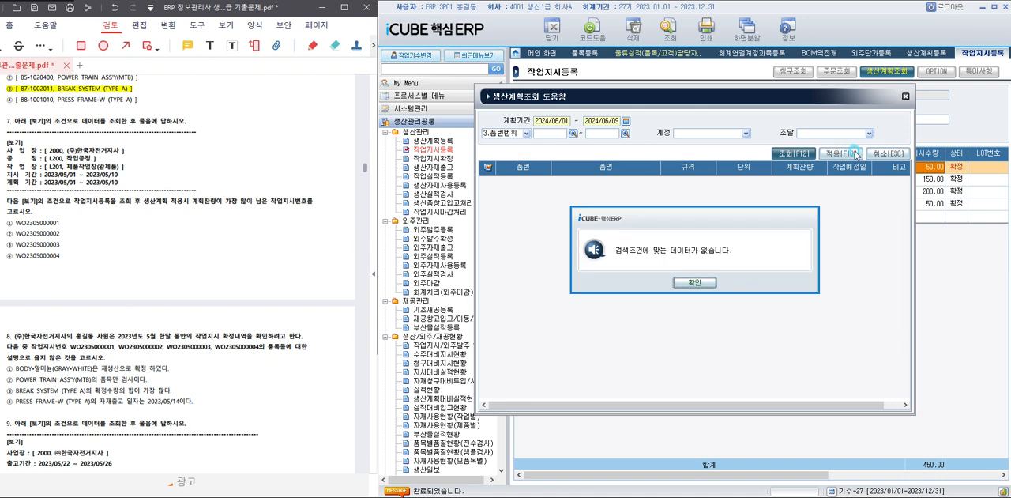
{"action": "left_click", "coordinate": [696, 289]}
{"action": "left_click", "coordinate": [905, 97]}
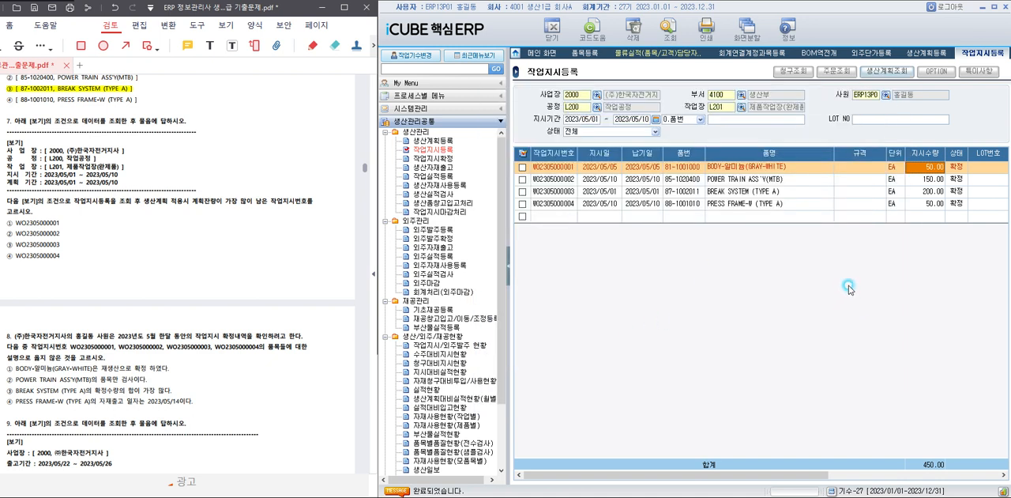
Run 생산계획조회 from 작업지시등록 with 계획기간 2023/05/01 to 2023/05/10.
{"action": "left_click", "coordinate": [616, 216]}
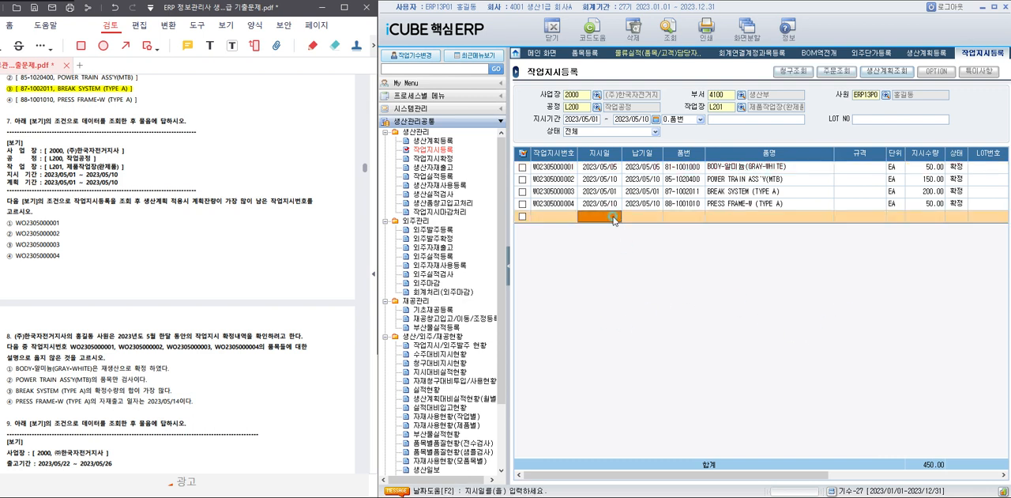
{"action": "left_click", "coordinate": [875, 73]}
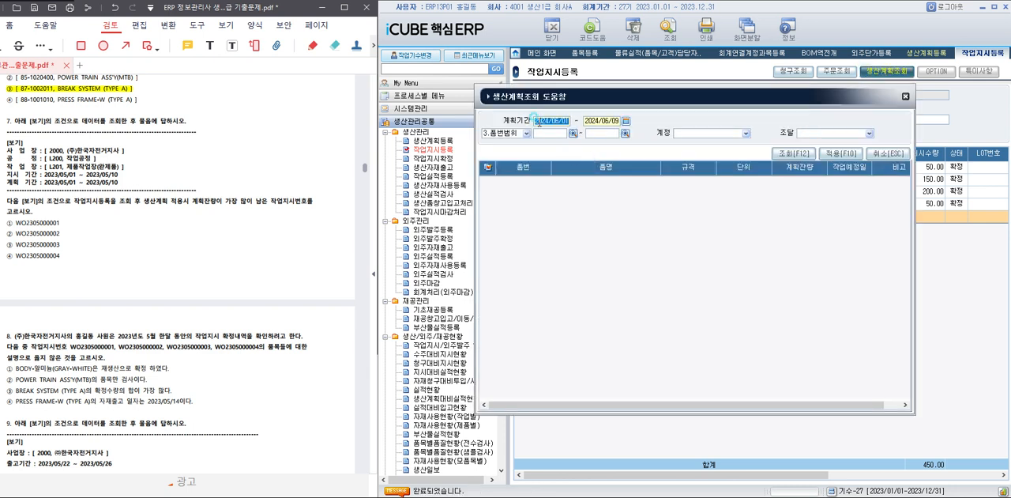
{"action": "type", "text": "2023/"}
{"action": "type", "text": "05/01 ~ 202"}
{"action": "type", "text": "3/05/10"}
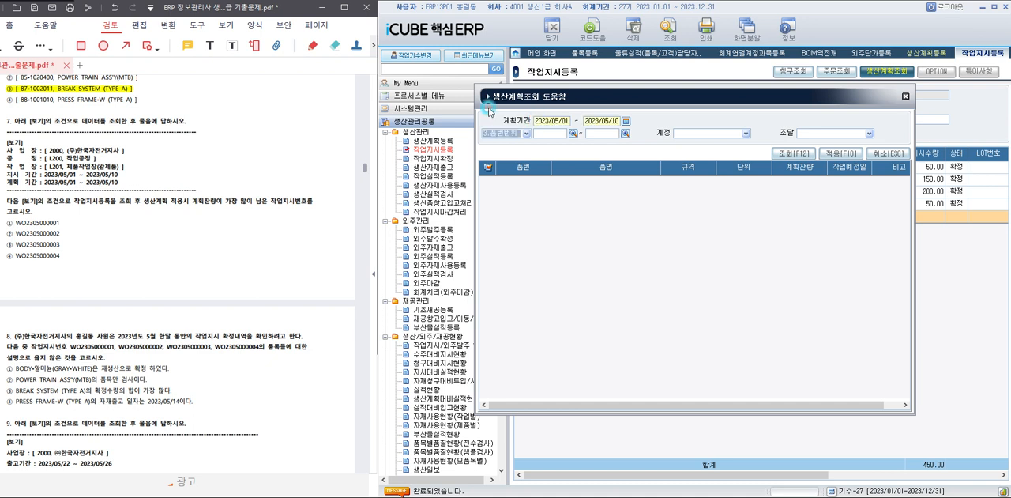
{"action": "left_click", "coordinate": [794, 153]}
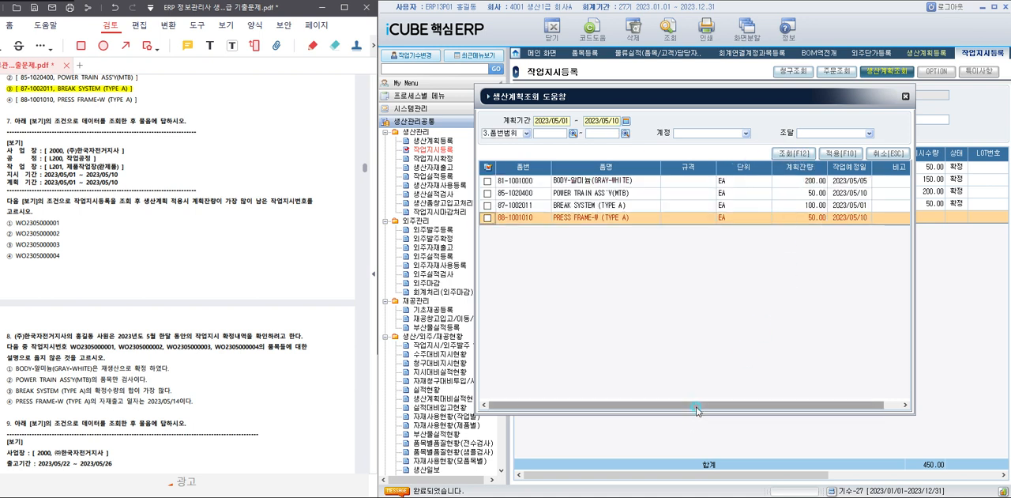
{"action": "left_click_drag", "start_coordinate": [692, 405], "coordinate": [709, 405]}
{"action": "left_click", "coordinate": [792, 180]}
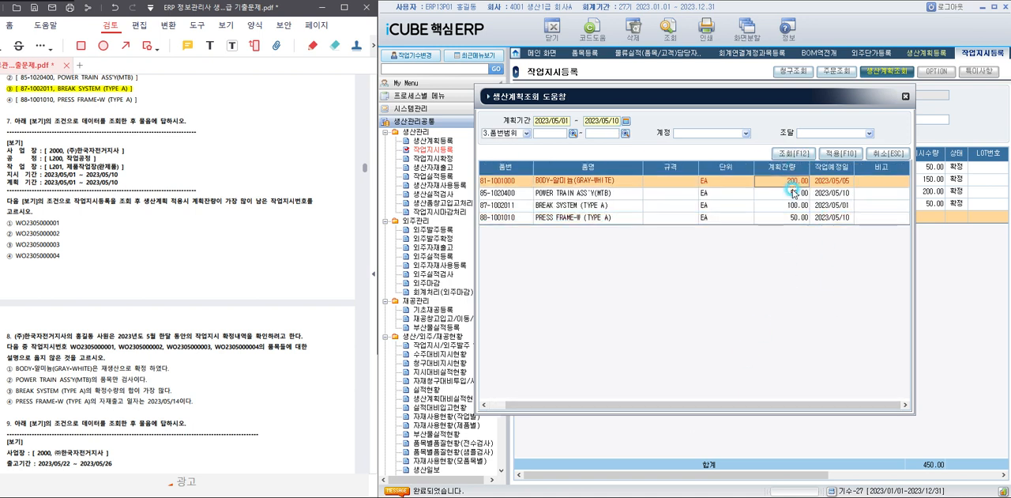
{"action": "left_click", "coordinate": [716, 182]}
{"action": "left_click_drag", "start_coordinate": [717, 405], "coordinate": [661, 405]}
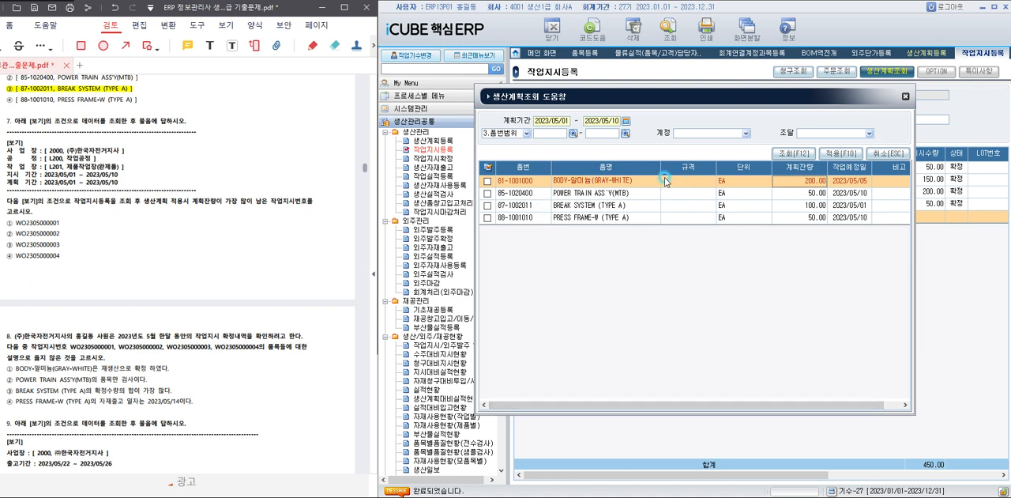
{"action": "left_click", "coordinate": [666, 178]}
{"action": "left_click_drag", "start_coordinate": [723, 96], "coordinate": [702, 275]}
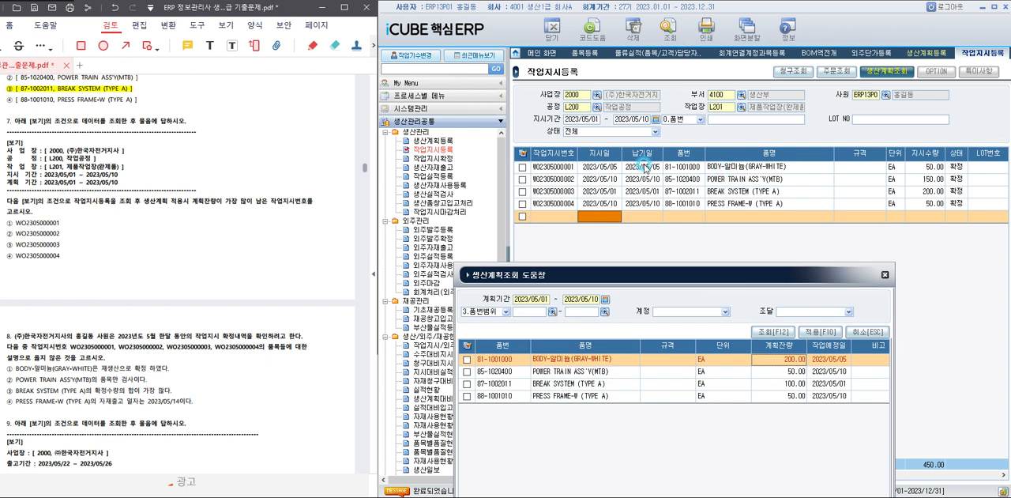
{"action": "left_click", "coordinate": [885, 275]}
{"action": "left_click", "coordinate": [714, 173]}
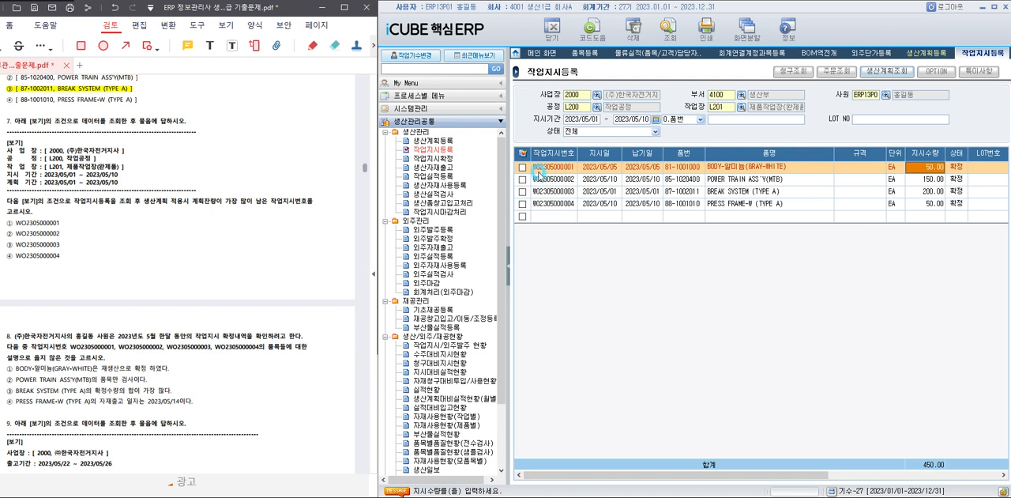
{"action": "left_click_drag", "start_coordinate": [16, 222], "coordinate": [70, 221]}
{"action": "left_click", "coordinate": [70, 221]}
{"action": "left_click", "coordinate": [183, 304]}
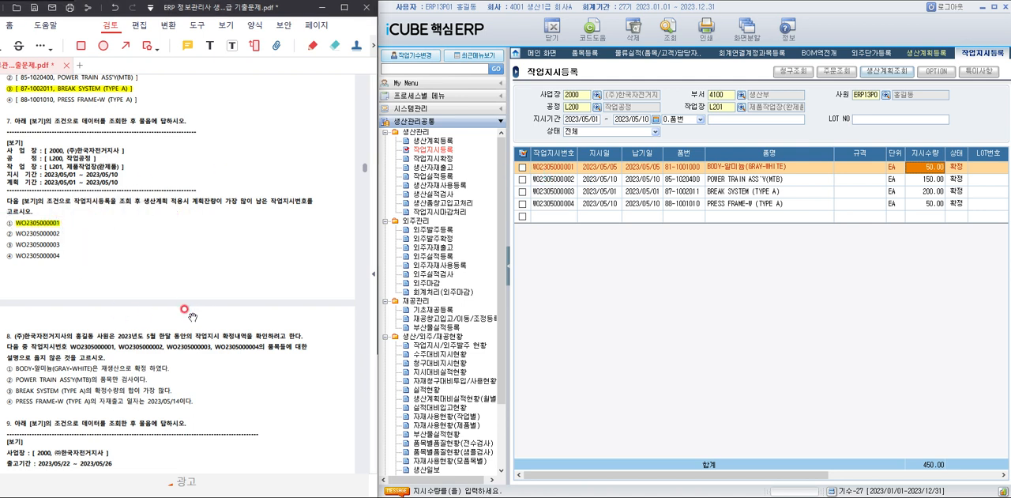
For question 8, open 작업지시확정, clear the 공정 filter and query 지시기간 2023/05/01 to 2023/05/31.
{"action": "scroll", "coordinate": [190, 303], "scroll_direction": "down", "scroll_amount": 4}
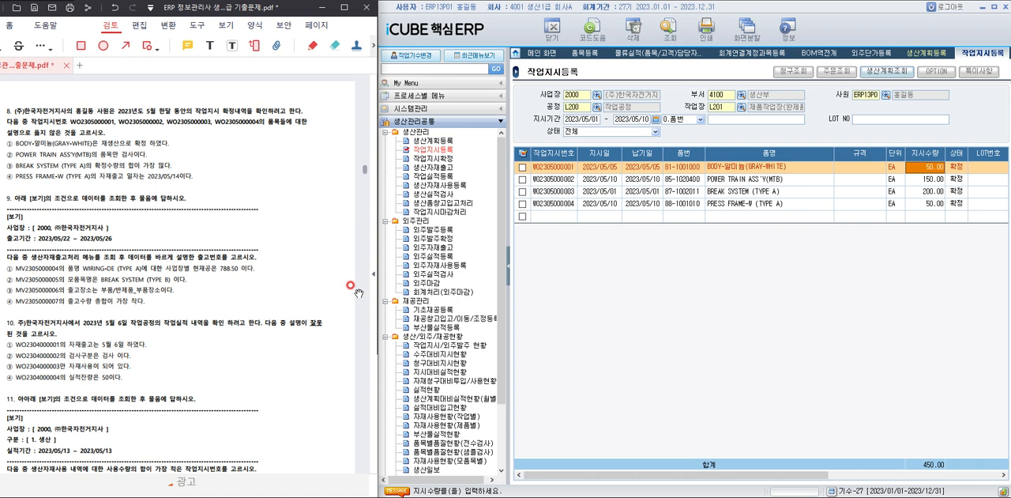
{"action": "left_click", "coordinate": [433, 159]}
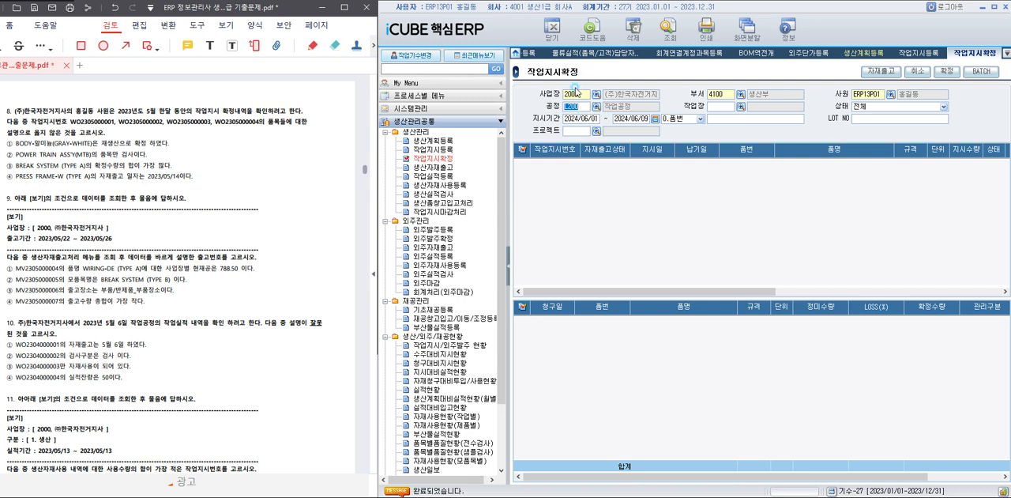
{"action": "key", "text": "Delete"}
{"action": "left_click", "coordinate": [570, 117]}
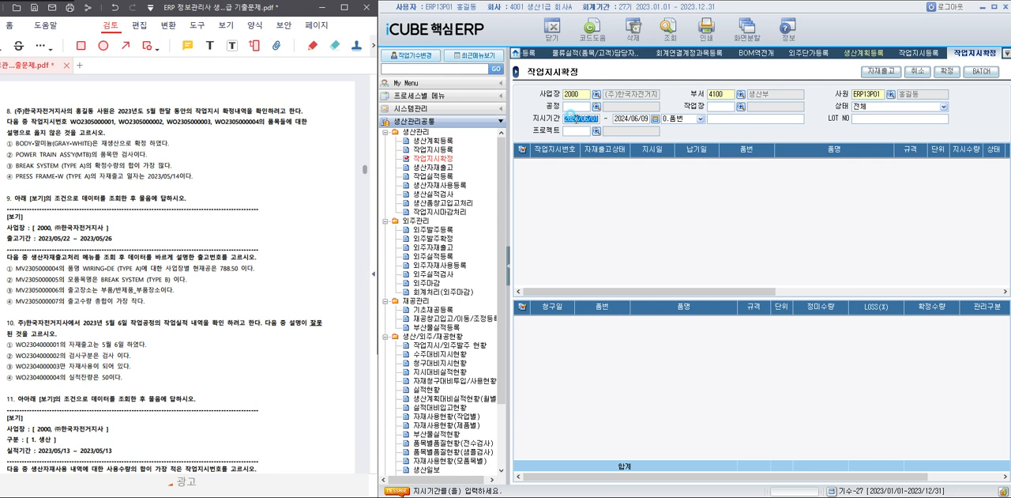
{"action": "type", "text": "2023/05/01 ~ 202"}
{"action": "type", "text": "3/05/31"}
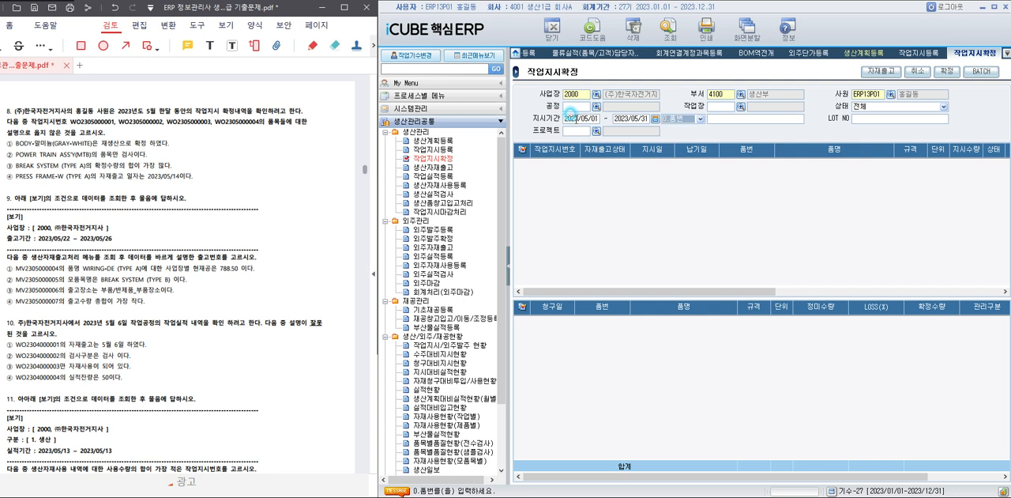
{"action": "left_click", "coordinate": [668, 33]}
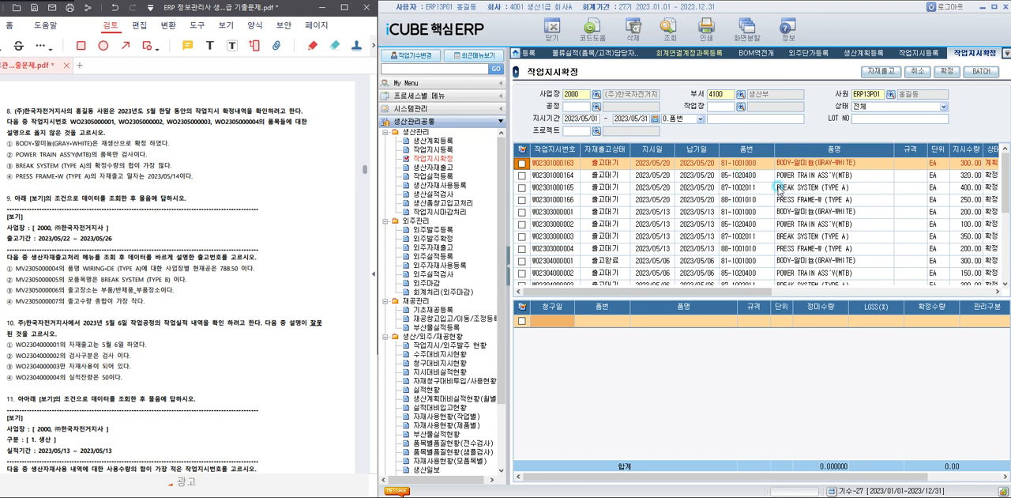
{"action": "scroll", "coordinate": [751, 197], "scroll_direction": "down", "scroll_amount": 1}
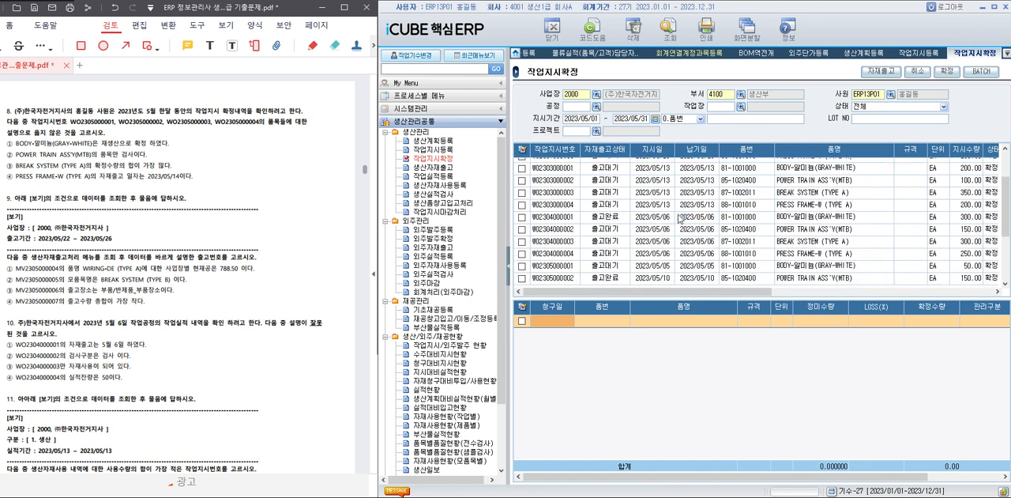
{"action": "left_click", "coordinate": [676, 218]}
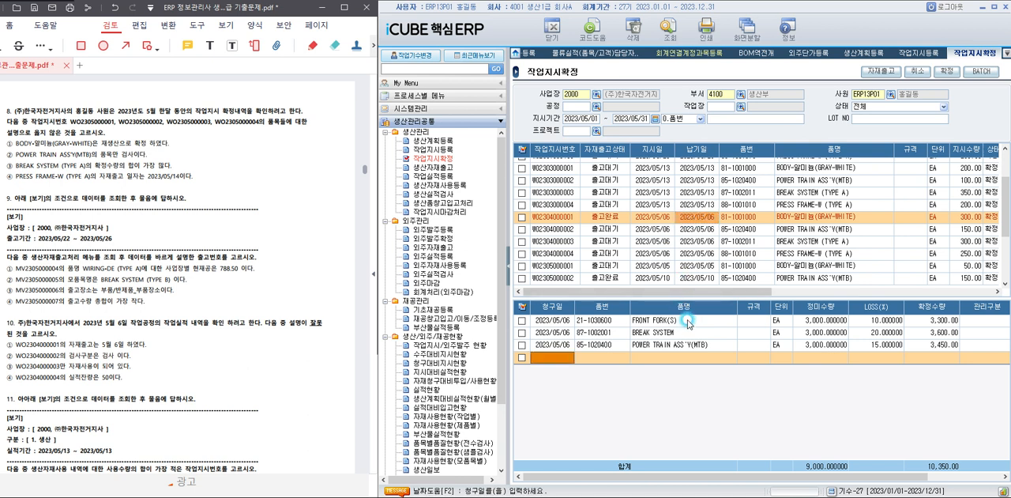
{"action": "left_click", "coordinate": [688, 322]}
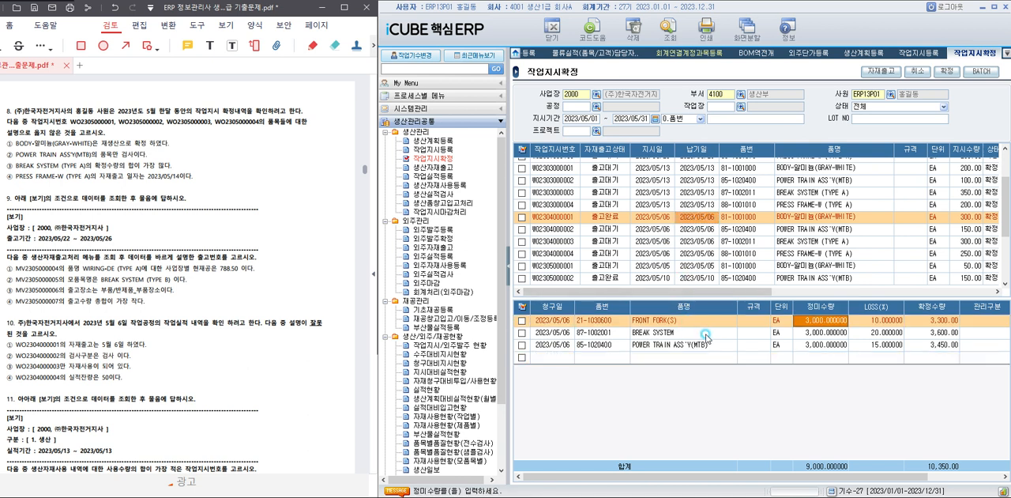
{"action": "right_click", "coordinate": [702, 320]}
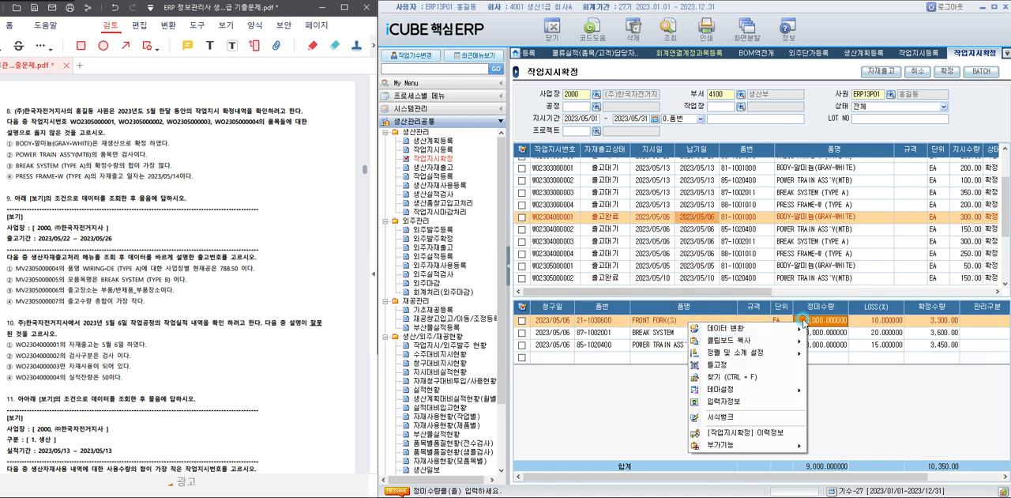
{"action": "left_click", "coordinate": [794, 432]}
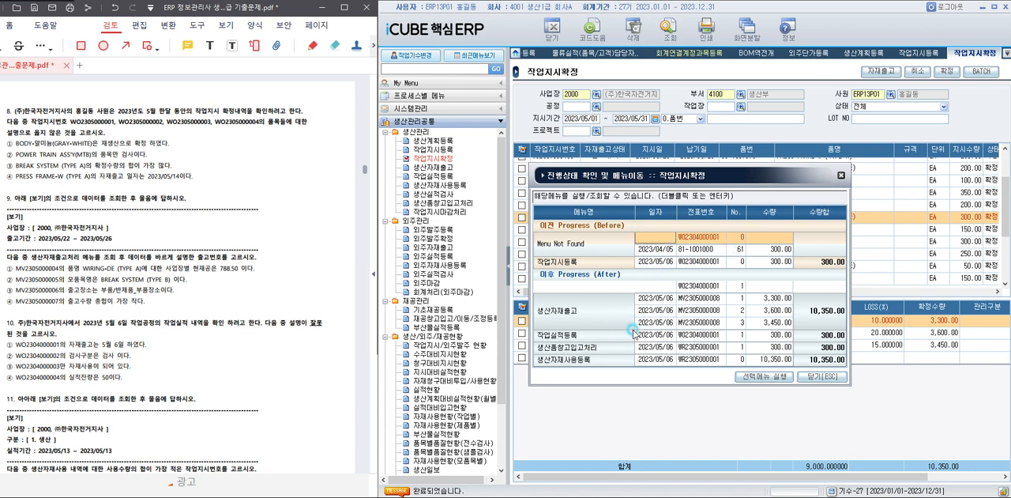
{"action": "left_click", "coordinate": [804, 376]}
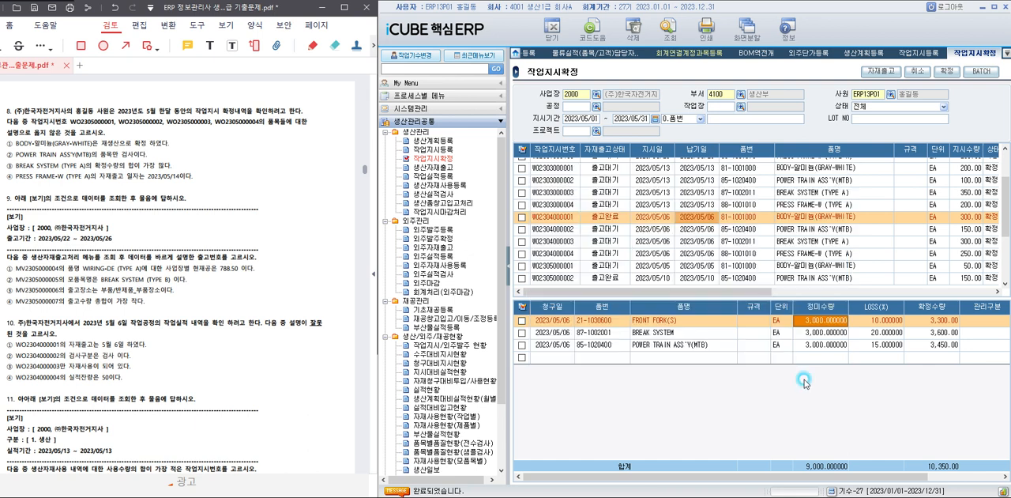
{"action": "left_click_drag", "start_coordinate": [764, 291], "coordinate": [732, 300]}
{"action": "left_click", "coordinate": [678, 266]}
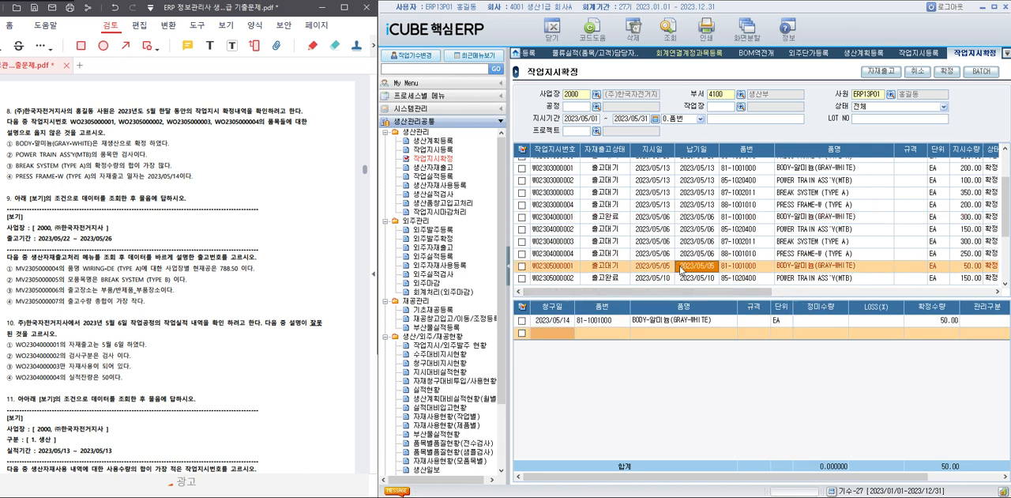
{"action": "left_click", "coordinate": [788, 218]}
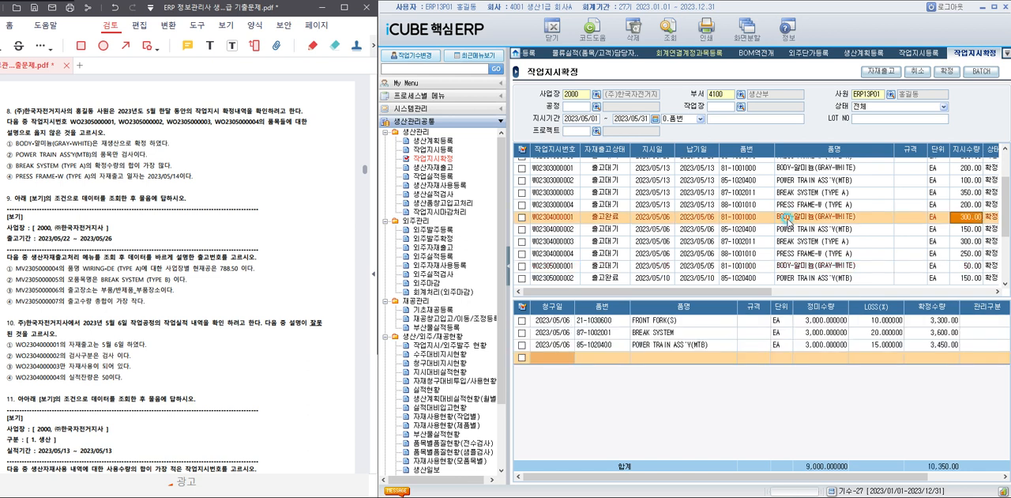
{"action": "left_click", "coordinate": [767, 266]}
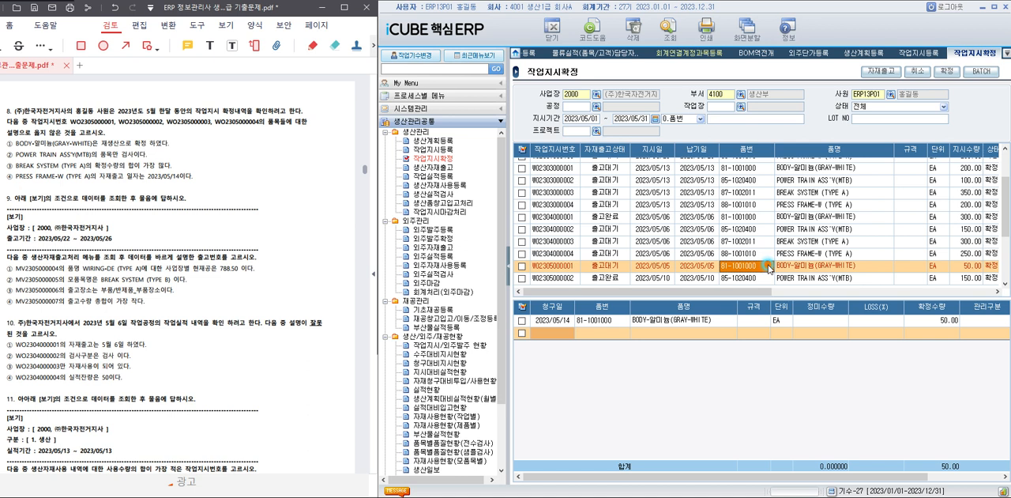
{"action": "left_click", "coordinate": [767, 217]}
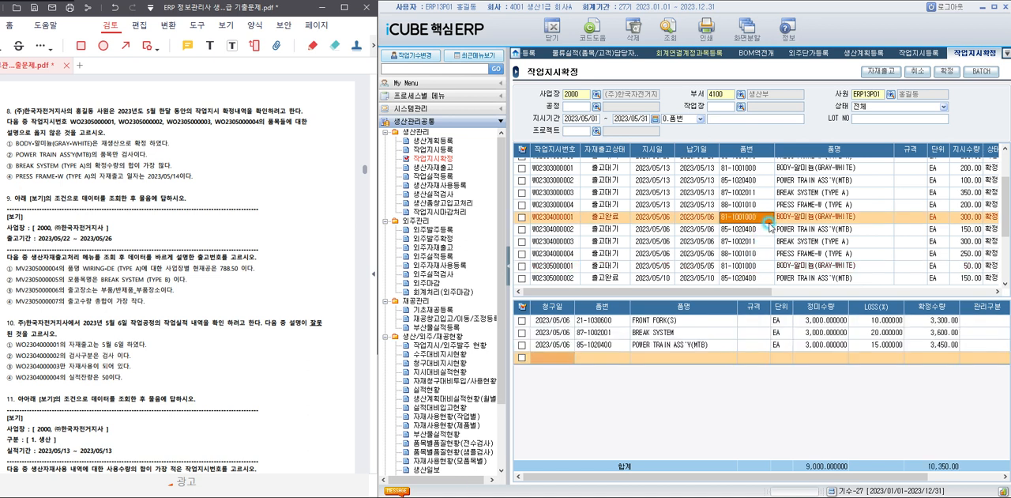
{"action": "left_click", "coordinate": [765, 270]}
{"action": "scroll", "coordinate": [754, 268], "scroll_direction": "down", "scroll_amount": 2}
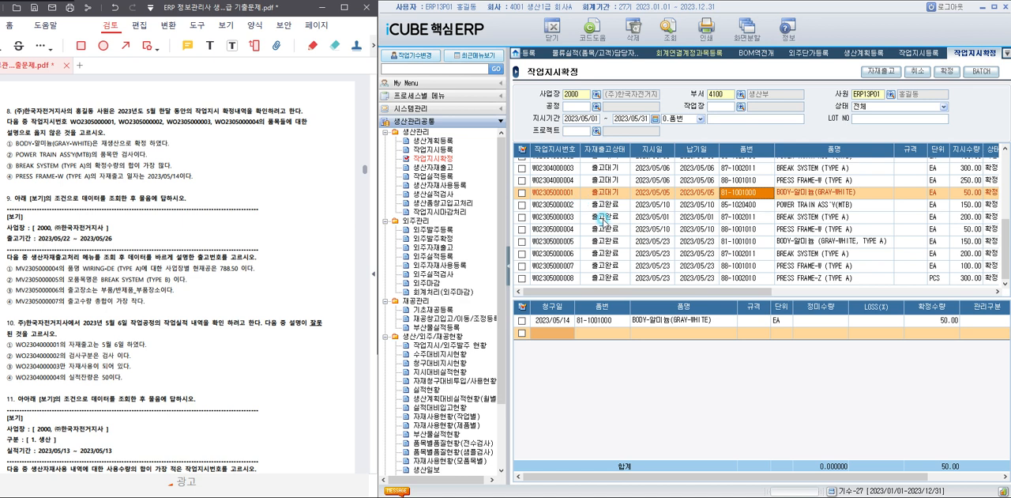
{"action": "left_click", "coordinate": [736, 205]}
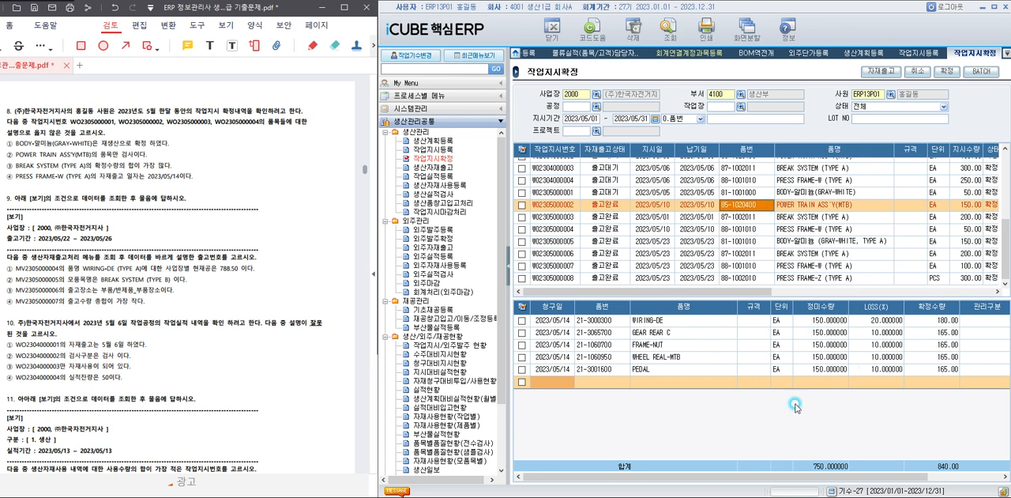
{"action": "left_click_drag", "start_coordinate": [794, 476], "coordinate": [891, 476]}
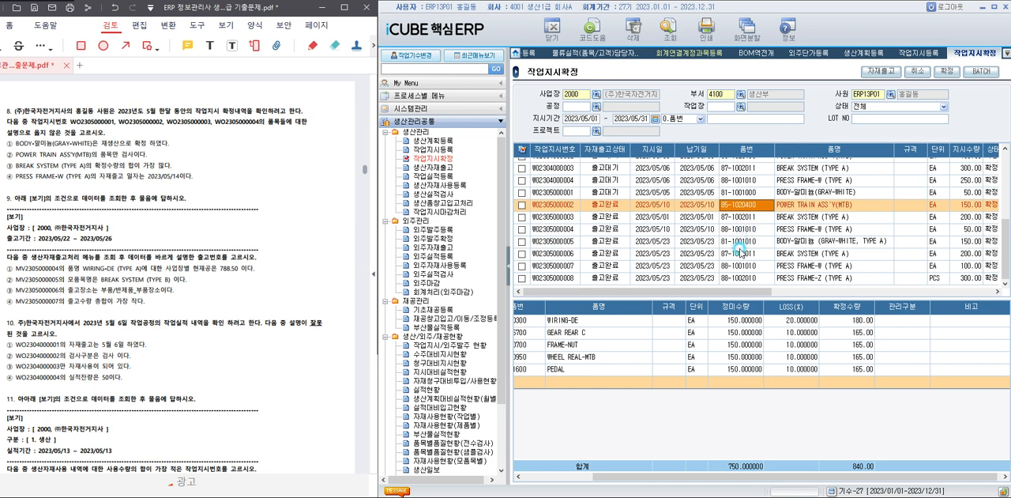
{"action": "left_click_drag", "start_coordinate": [747, 293], "coordinate": [836, 294]}
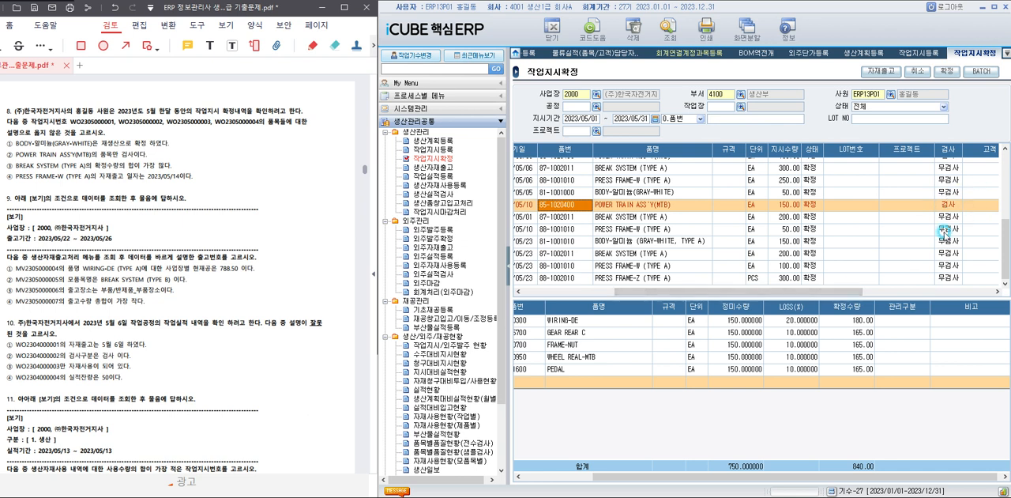
{"action": "left_click_drag", "start_coordinate": [838, 291], "coordinate": [743, 290]}
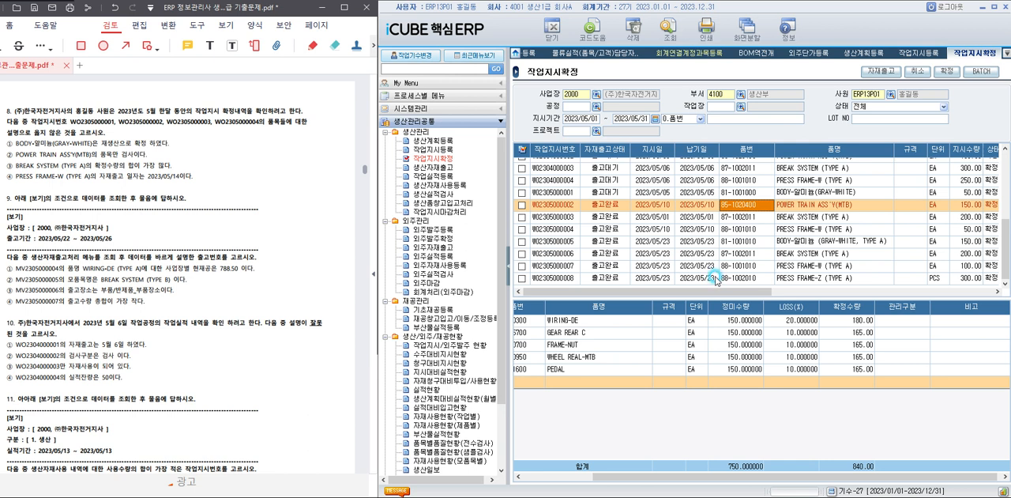
{"action": "left_click", "coordinate": [770, 217]}
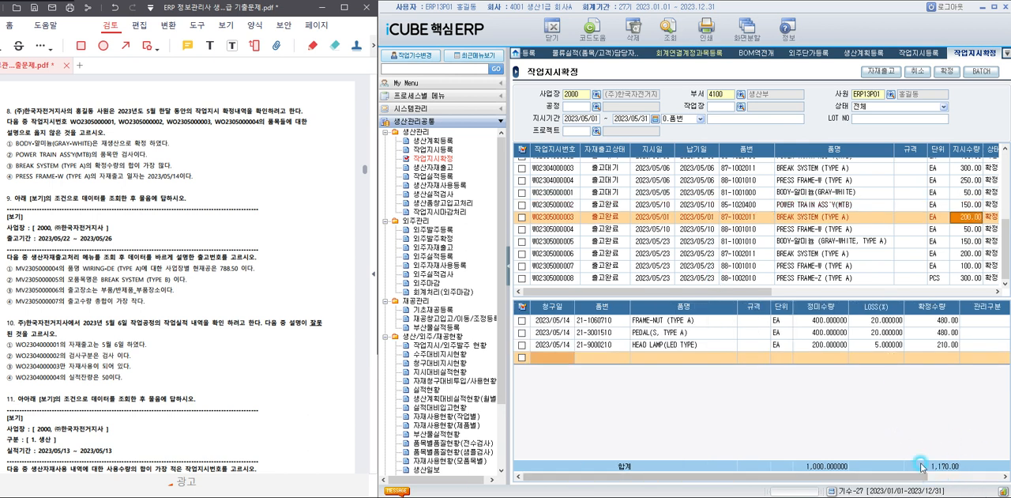
{"action": "left_click", "coordinate": [853, 206]}
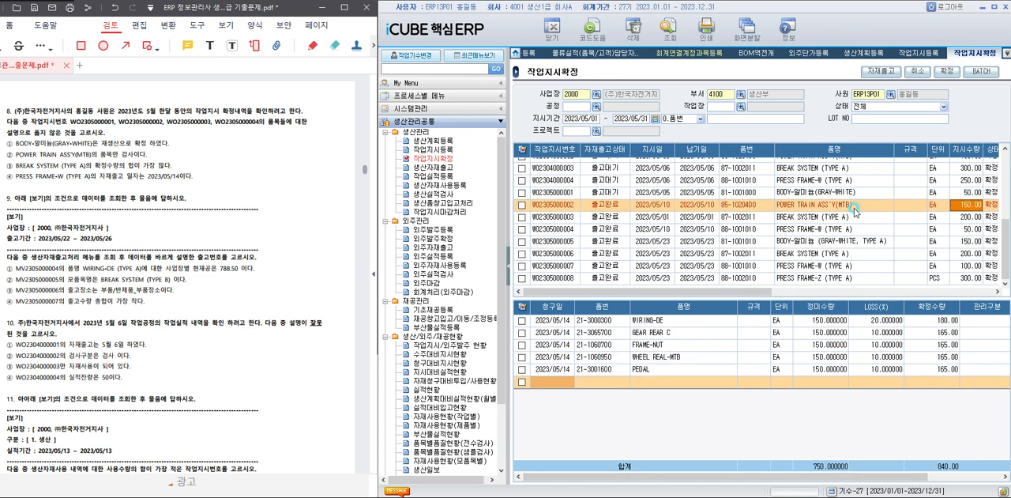
{"action": "left_click", "coordinate": [853, 193]}
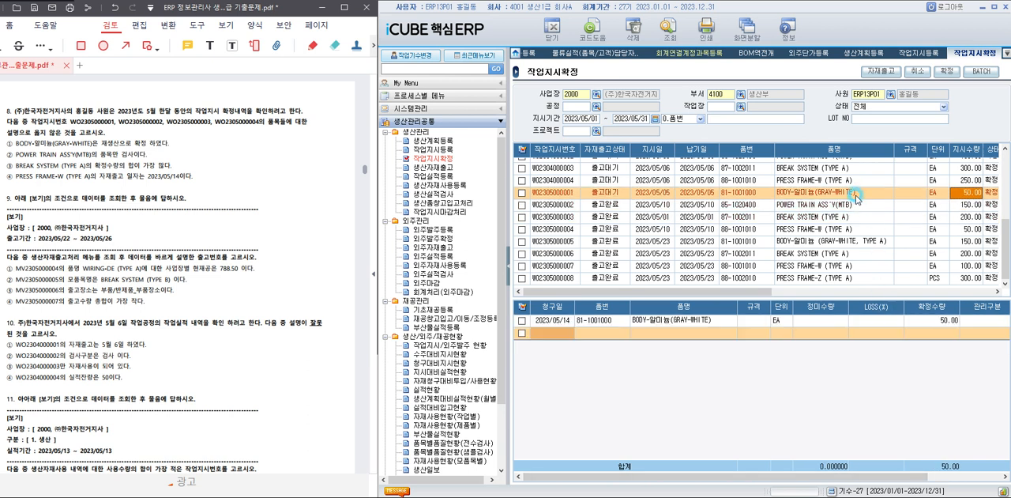
{"action": "left_click", "coordinate": [851, 229]}
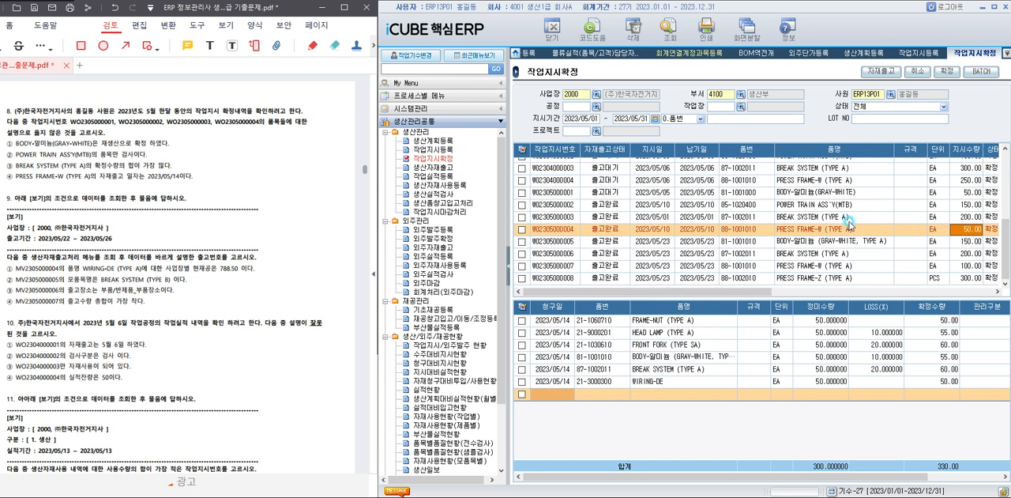
{"action": "left_click", "coordinate": [847, 217]}
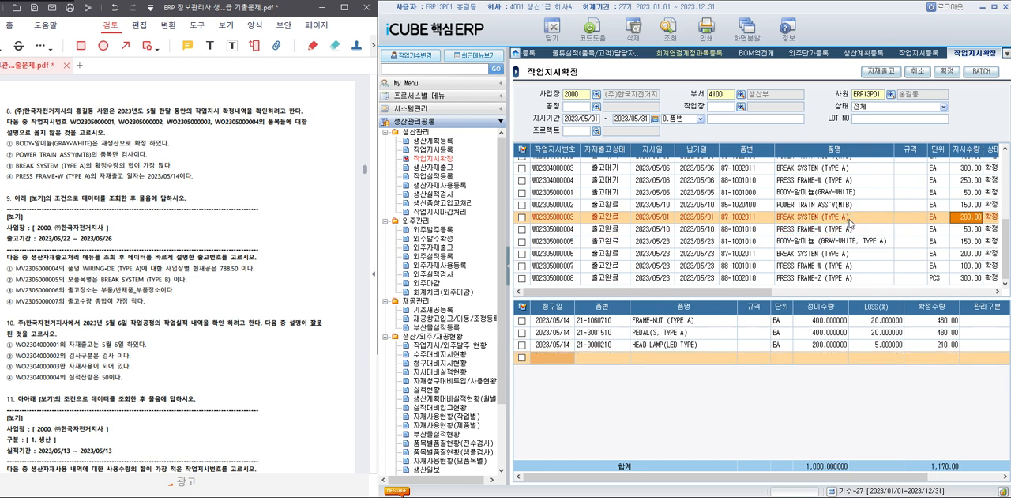
{"action": "left_click", "coordinate": [843, 229]}
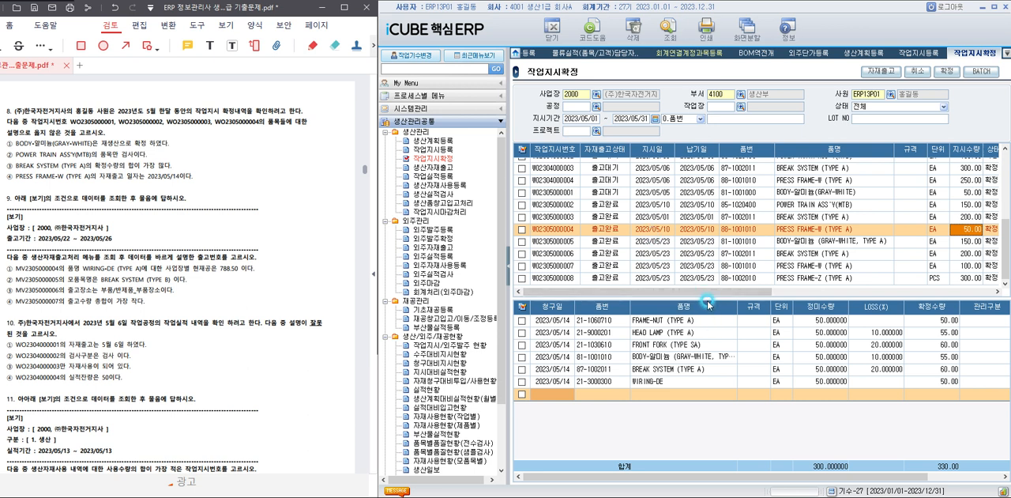
{"action": "left_click_drag", "start_coordinate": [708, 294], "coordinate": [685, 298]}
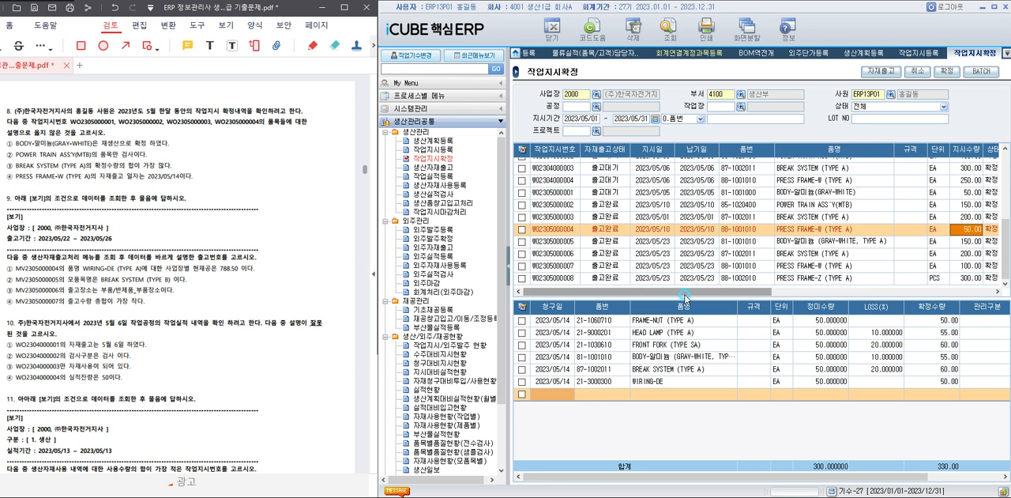
{"action": "right_click", "coordinate": [756, 348]}
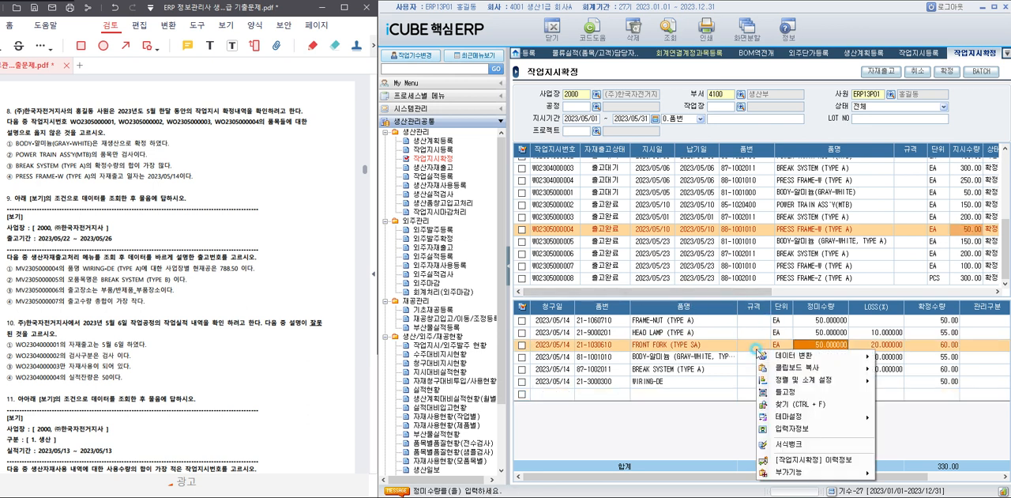
{"action": "left_click", "coordinate": [798, 459]}
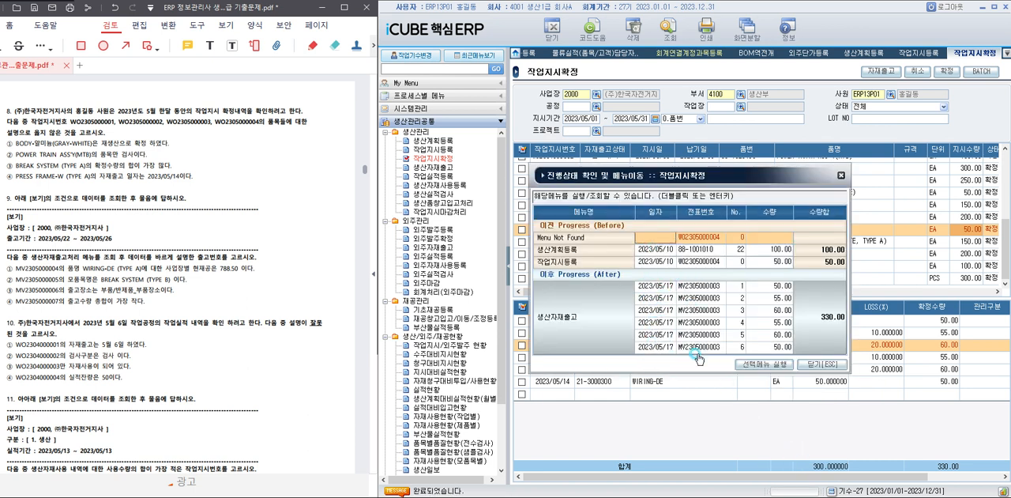
{"action": "left_click", "coordinate": [822, 364]}
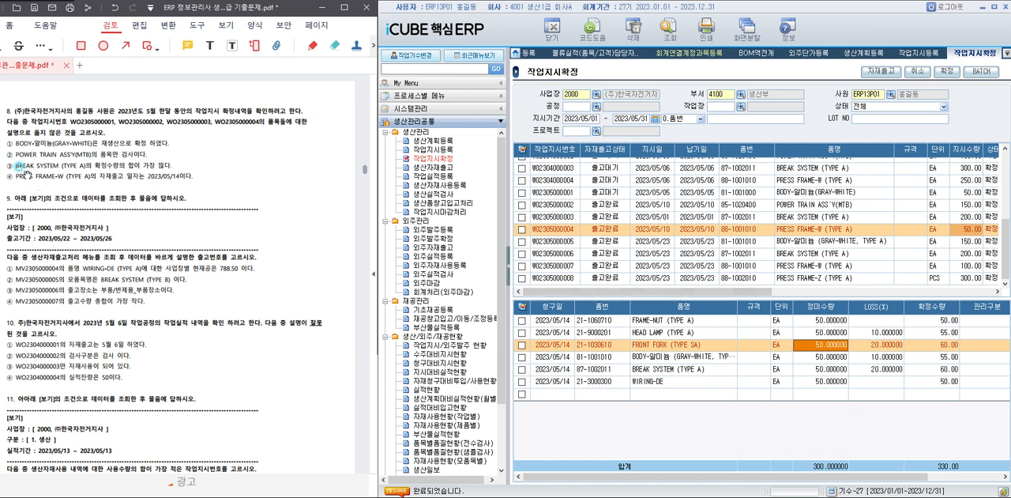
{"action": "left_click_drag", "start_coordinate": [11, 172], "coordinate": [229, 182]}
{"action": "left_click", "coordinate": [237, 175]}
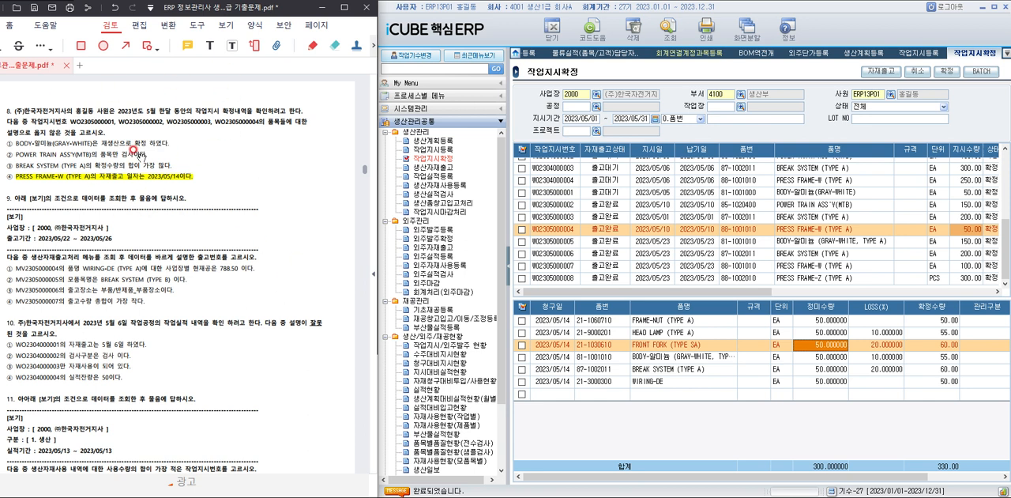
For question 9, open 생산자재출고 and query 출고기간 2023/05/22 to 2023/05/26.
{"action": "scroll", "coordinate": [192, 283], "scroll_direction": "down", "scroll_amount": 3}
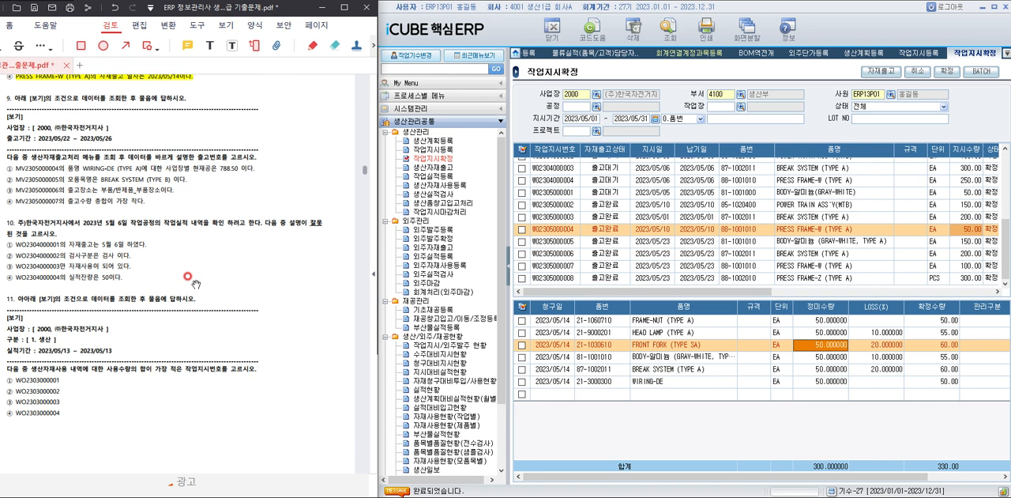
{"action": "double_click", "coordinate": [426, 168]}
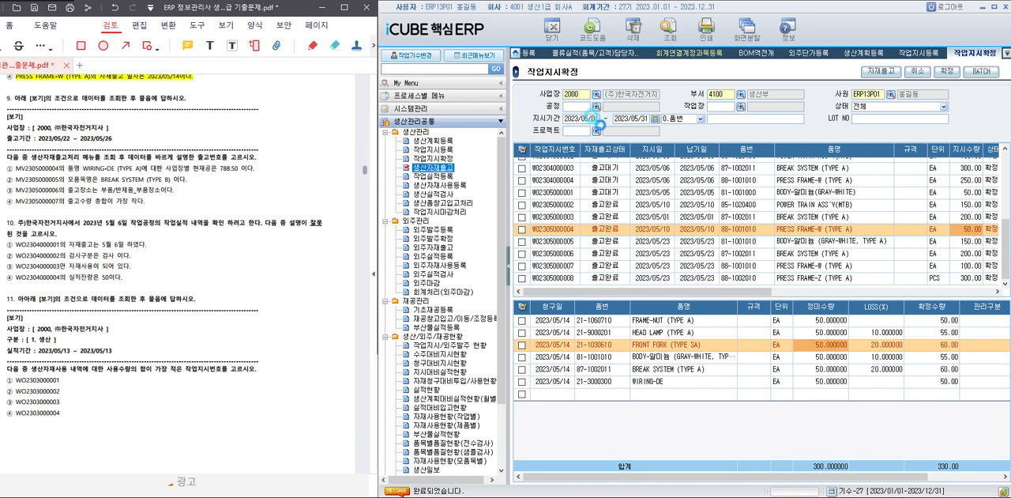
{"action": "key", "text": "Return"}
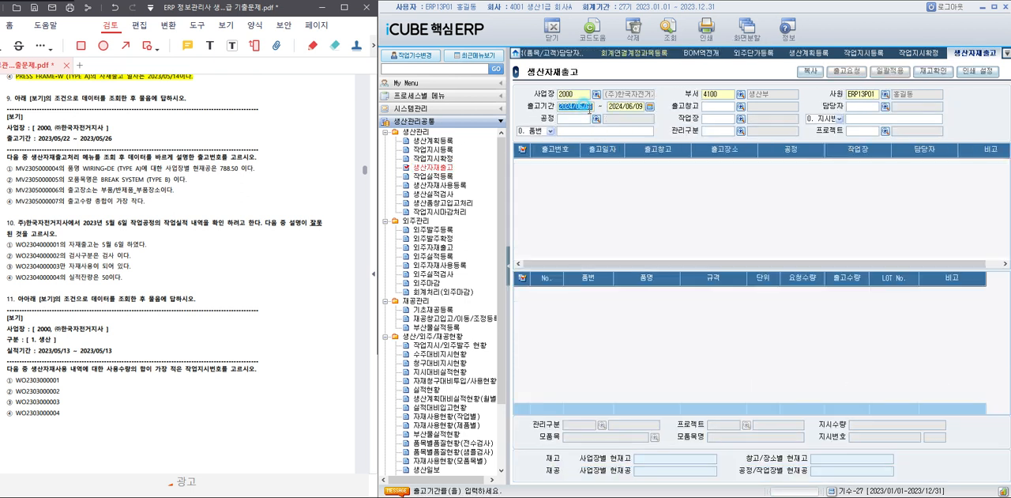
{"action": "type", "text": "2023/05/22"}
{"action": "key", "text": "Return"}
{"action": "type", "text": "2023/05/26"}
{"action": "key", "text": "Return"}
{"action": "left_click", "coordinate": [668, 29]}
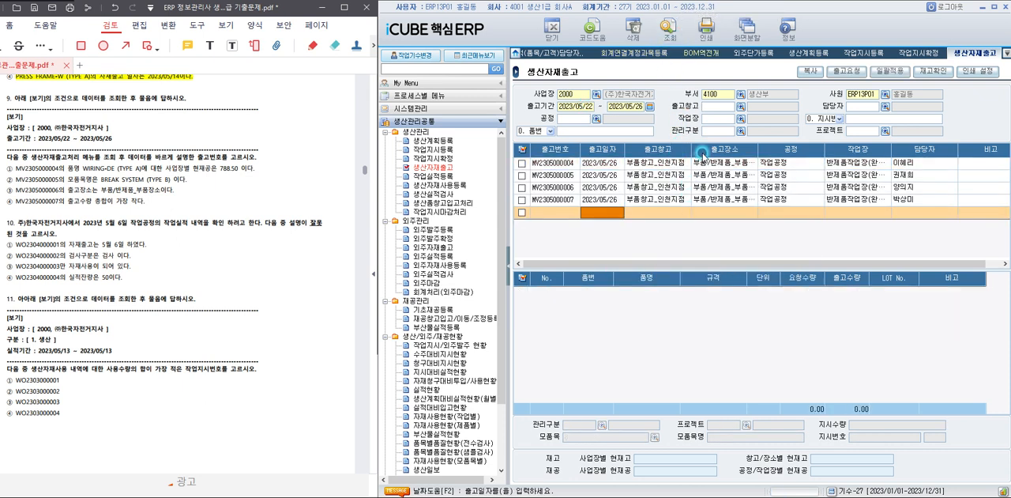
{"action": "left_click", "coordinate": [654, 164]}
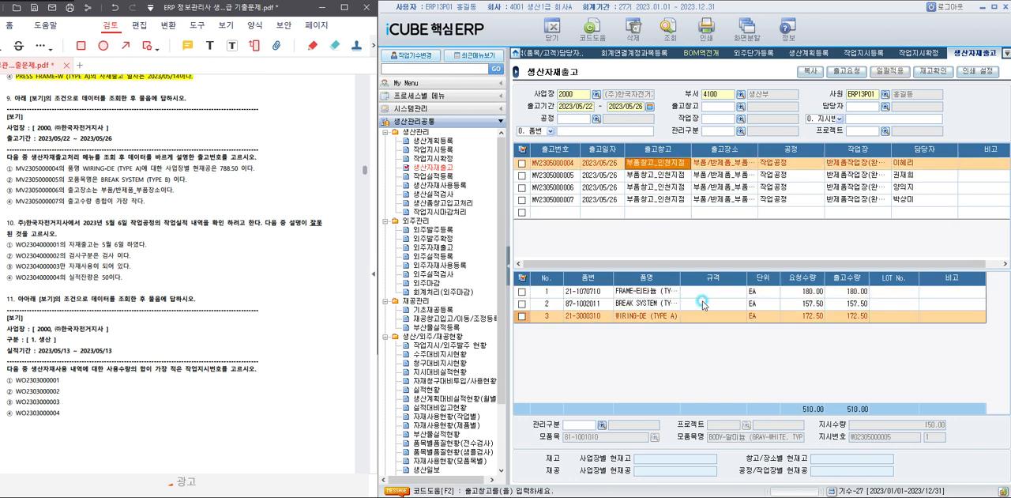
{"action": "left_click_drag", "start_coordinate": [681, 280], "coordinate": [699, 282]}
{"action": "left_click", "coordinate": [677, 316]}
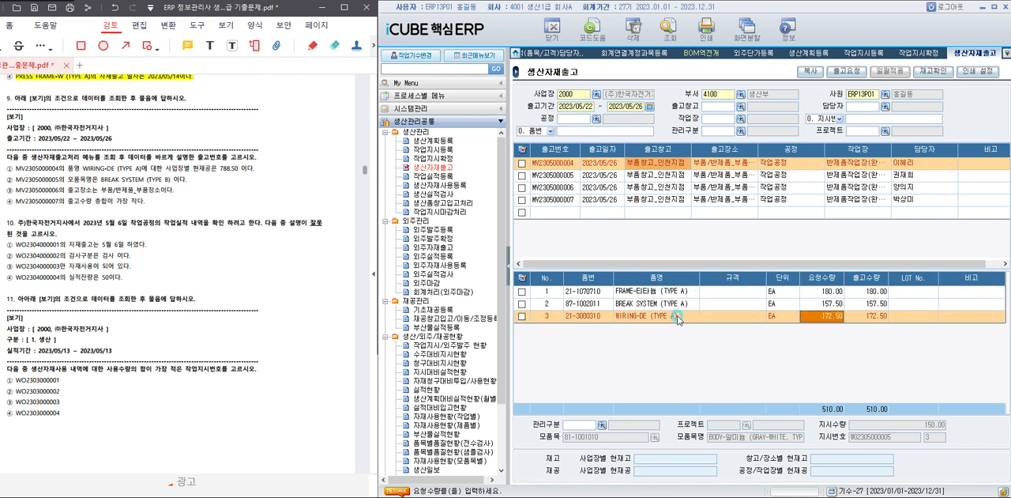
{"action": "left_click", "coordinate": [933, 71]}
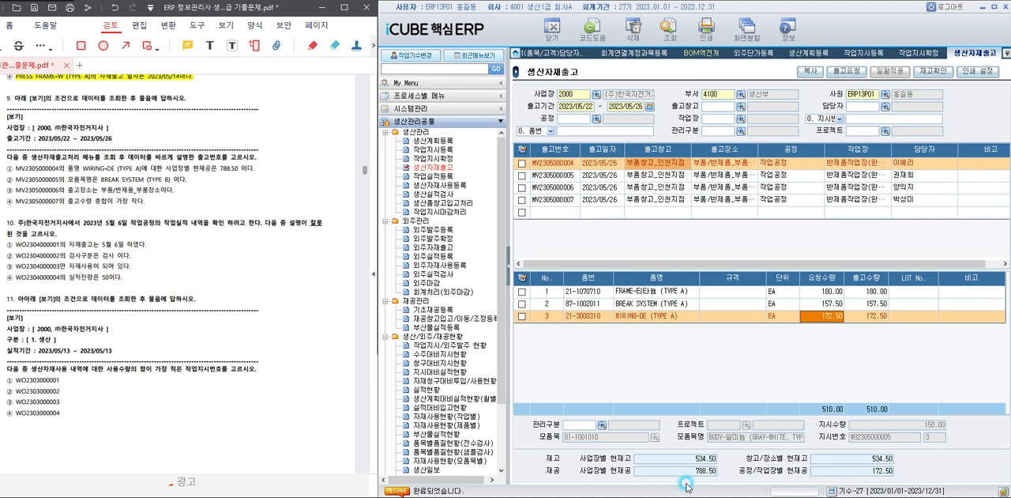
{"action": "left_click_drag", "start_coordinate": [696, 472], "coordinate": [715, 471]}
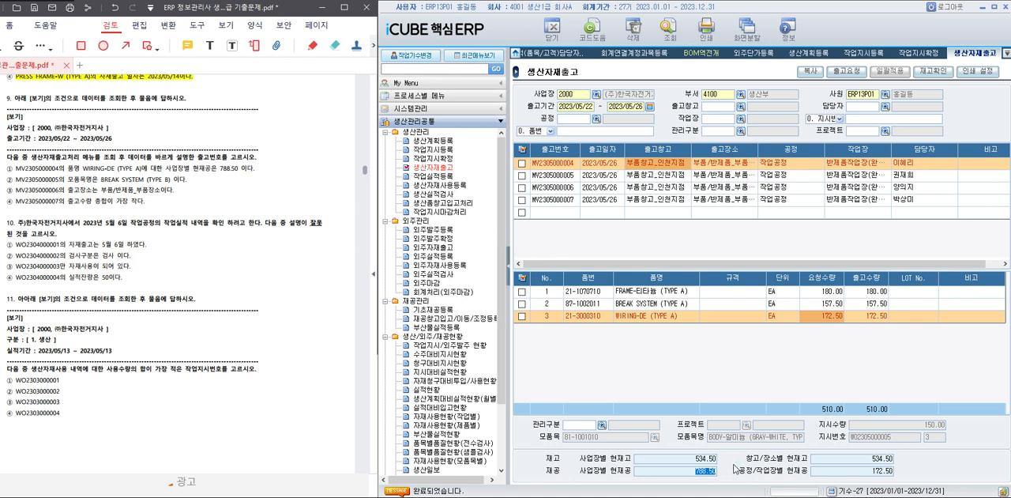
{"action": "left_click", "coordinate": [673, 176]}
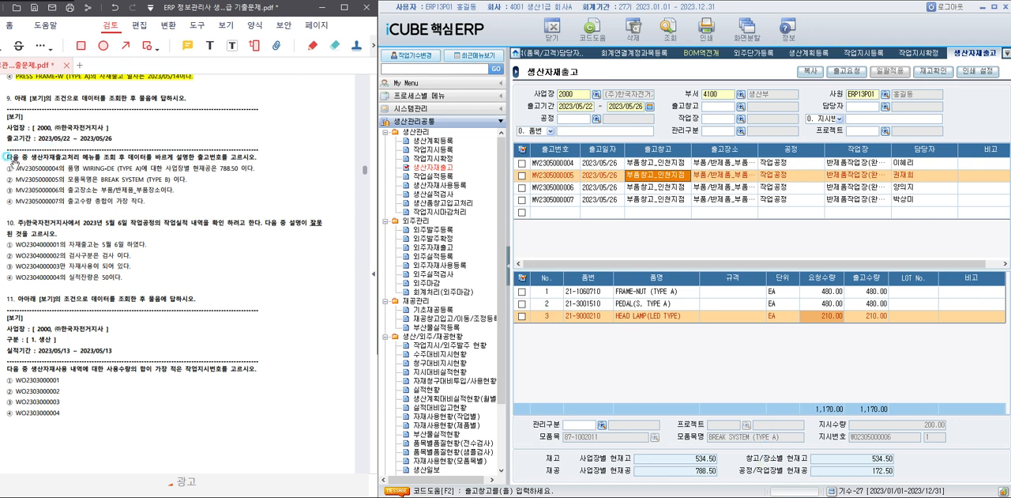
{"action": "left_click_drag", "start_coordinate": [13, 167], "coordinate": [261, 166]}
{"action": "left_click", "coordinate": [231, 238]}
{"action": "scroll", "coordinate": [230, 235], "scroll_direction": "down", "scroll_amount": 2}
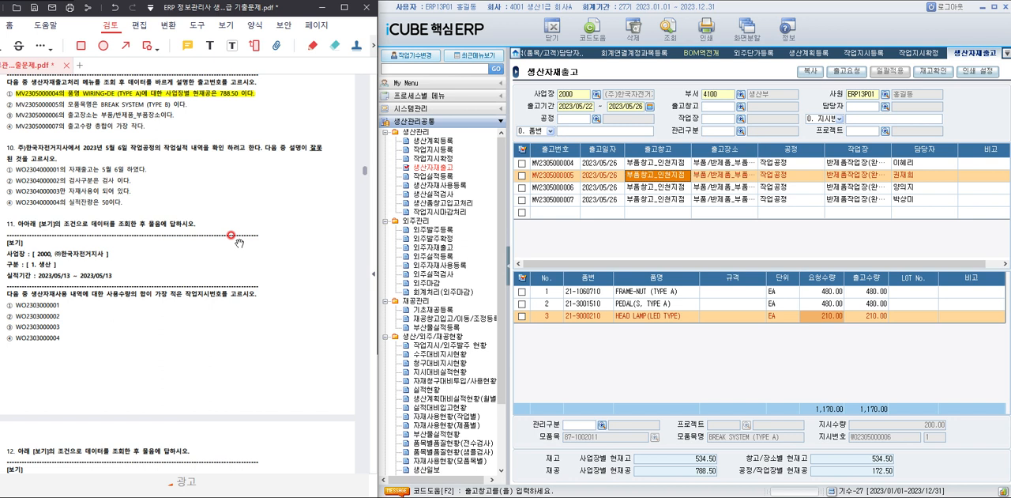
For question 10, open 작업실적등록 and query the 지시(품목) period 2023/05/06 to 2023/05/06.
{"action": "left_click", "coordinate": [434, 176]}
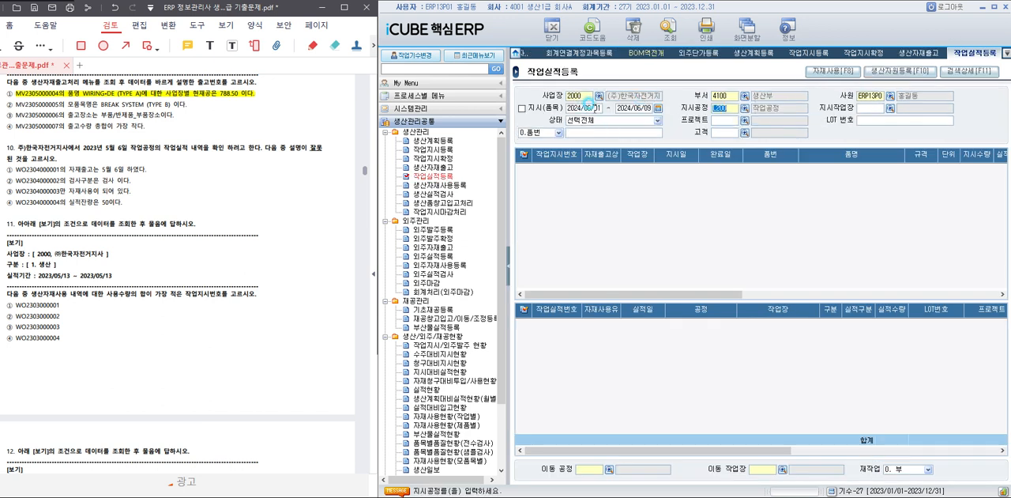
{"action": "type", "text": "2023/05/06 ~ "}
{"action": "type", "text": "2023/"}
{"action": "type", "text": "05/06"}
{"action": "key", "text": "Return"}
{"action": "left_click", "coordinate": [683, 45]}
{"action": "left_click", "coordinate": [721, 168]}
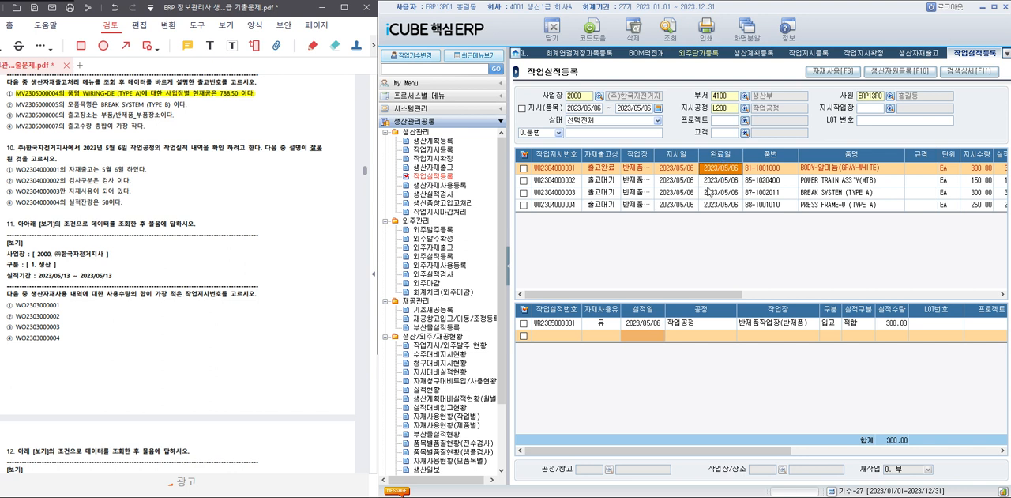
{"action": "left_click", "coordinate": [696, 323]}
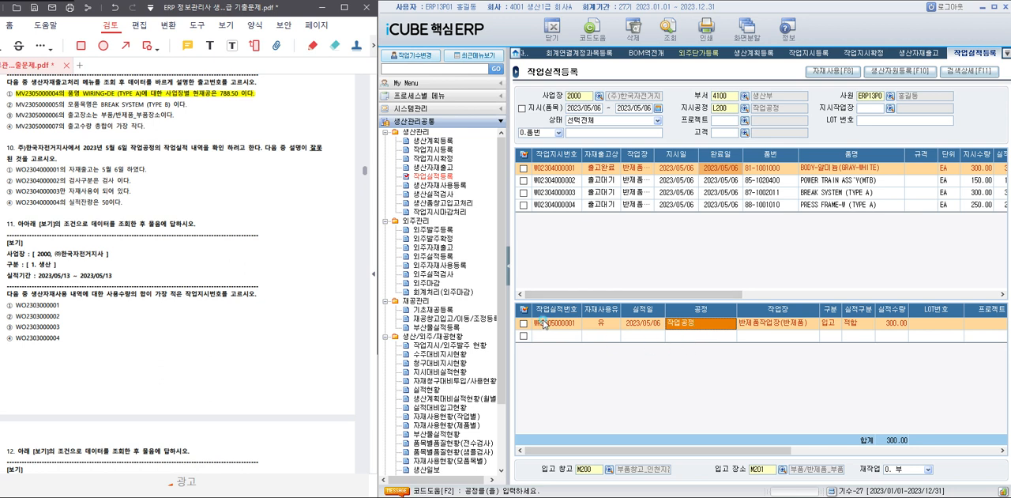
{"action": "left_click", "coordinate": [675, 308]}
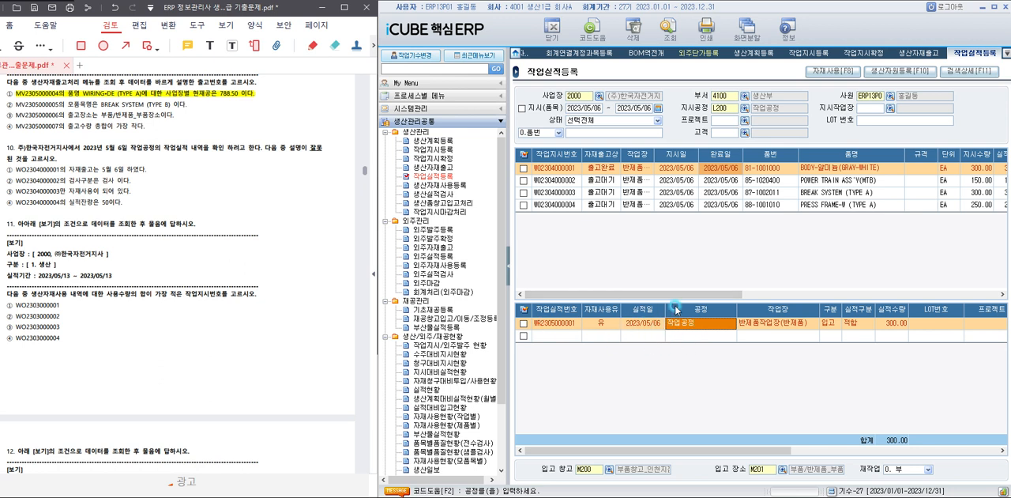
{"action": "right_click", "coordinate": [748, 324]}
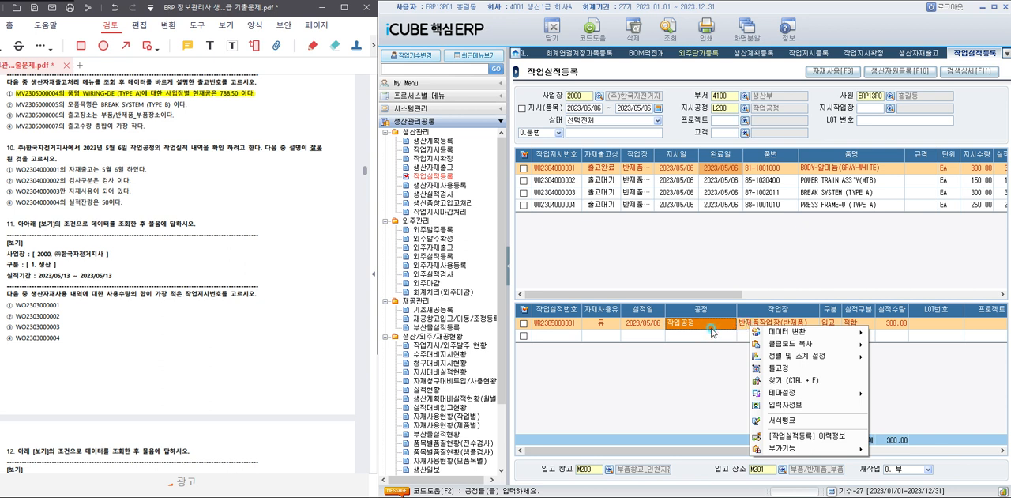
{"action": "left_click", "coordinate": [810, 436]}
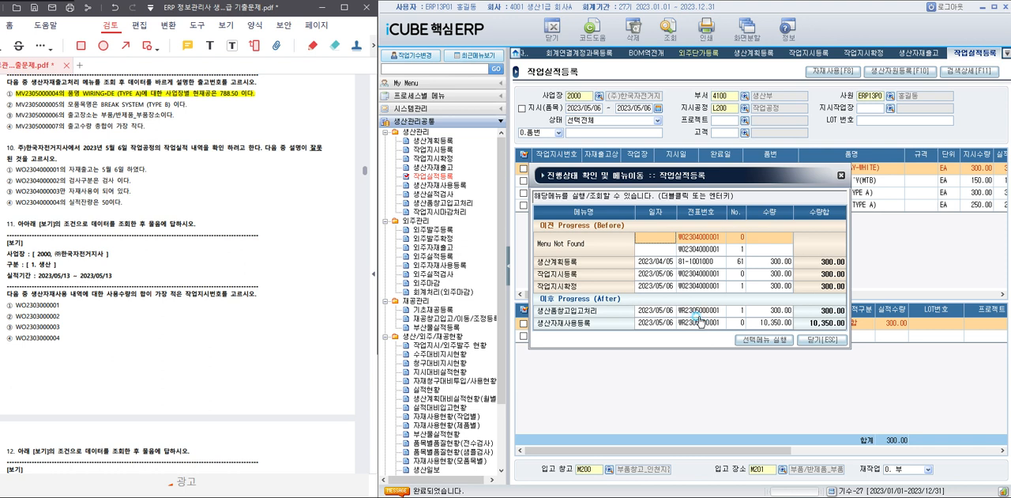
{"action": "left_click", "coordinate": [791, 338]}
{"action": "left_click", "coordinate": [822, 343]}
{"action": "left_click", "coordinate": [813, 342]}
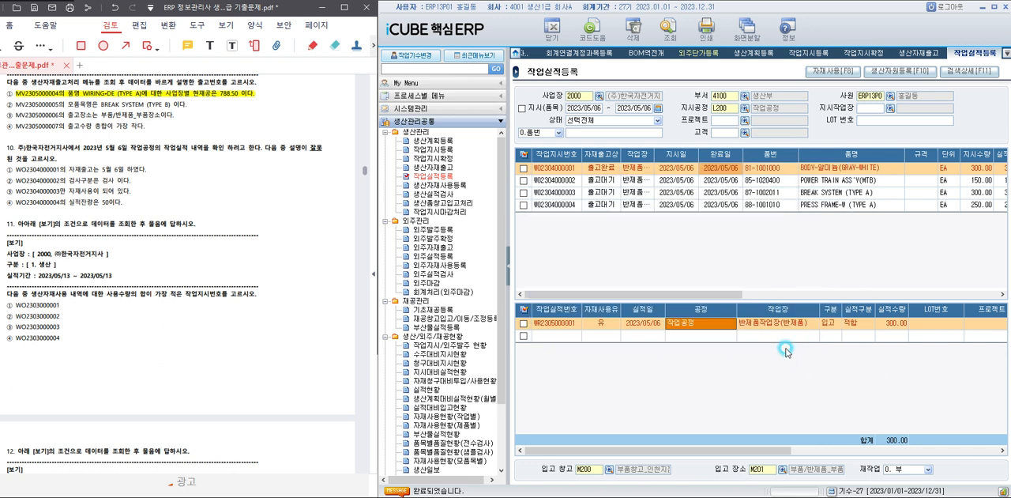
{"action": "left_click", "coordinate": [706, 182]}
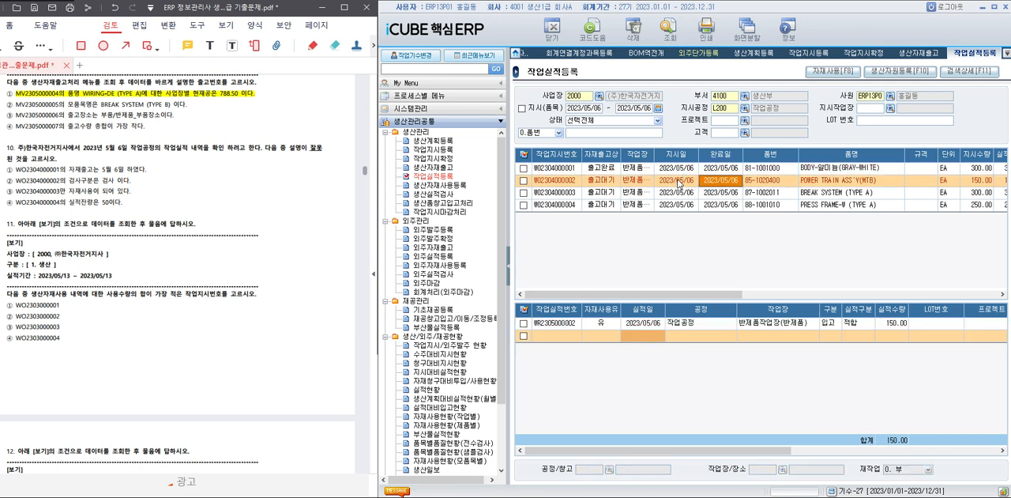
{"action": "left_click_drag", "start_coordinate": [714, 295], "coordinate": [694, 294]}
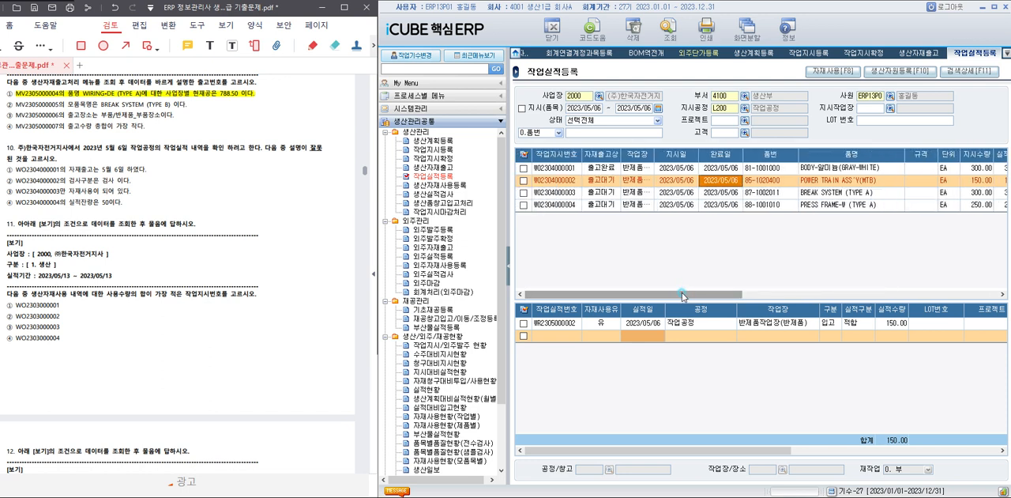
{"action": "left_click", "coordinate": [610, 192]}
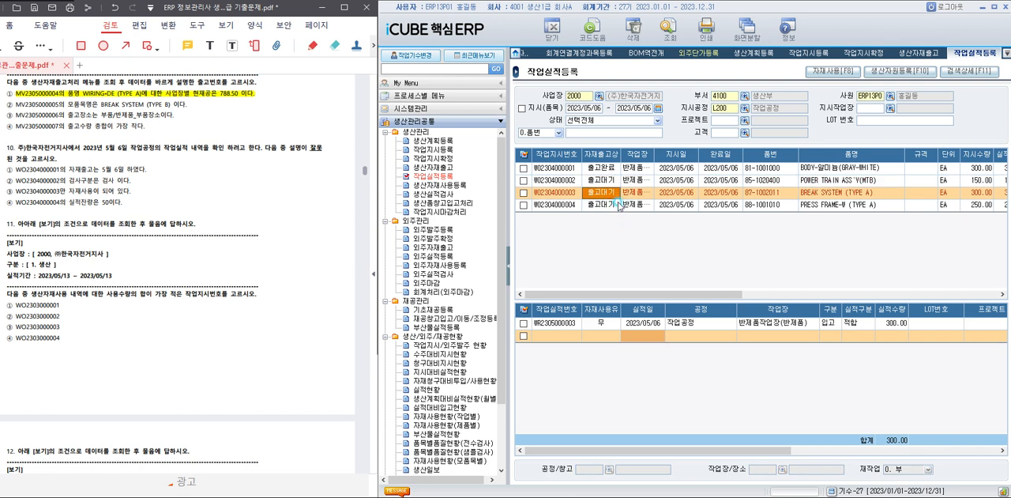
{"action": "left_click", "coordinate": [689, 327]}
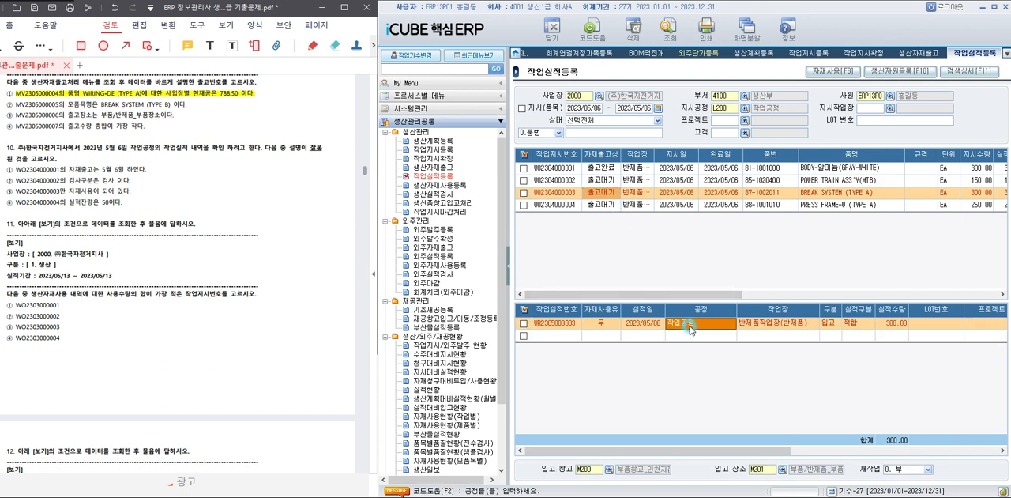
{"action": "right_click", "coordinate": [689, 327]}
{"action": "left_click", "coordinate": [746, 437]}
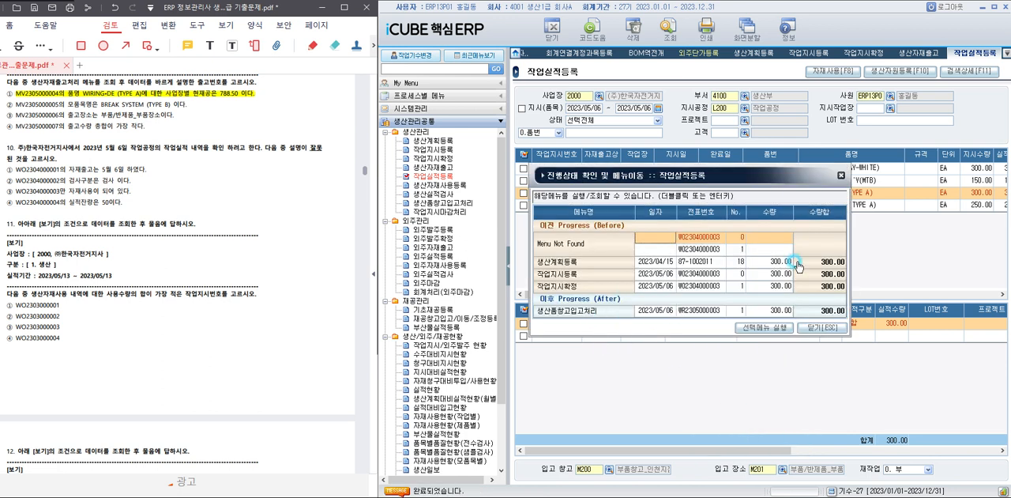
{"action": "left_click", "coordinate": [821, 327]}
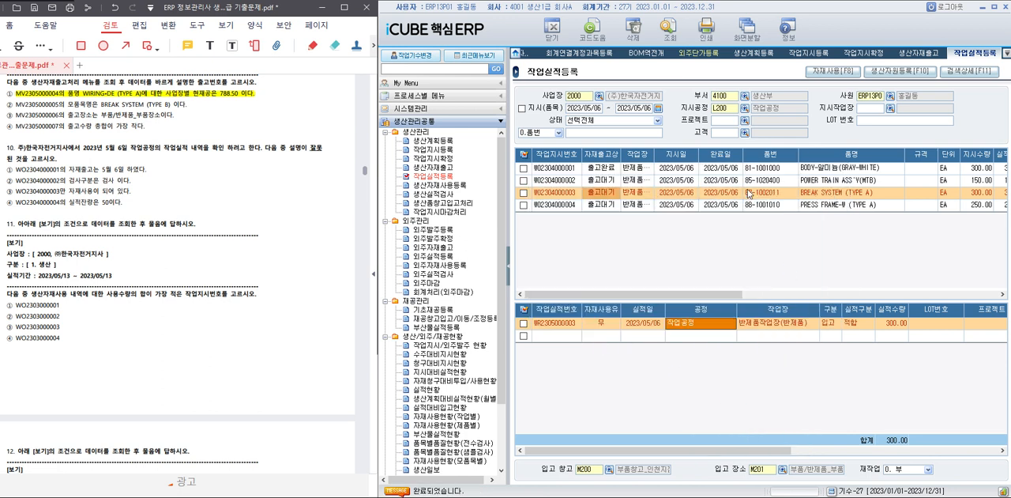
{"action": "left_click", "coordinate": [749, 180]}
{"action": "left_click", "coordinate": [728, 324]}
{"action": "right_click", "coordinate": [727, 324]}
{"action": "left_click", "coordinate": [771, 433]}
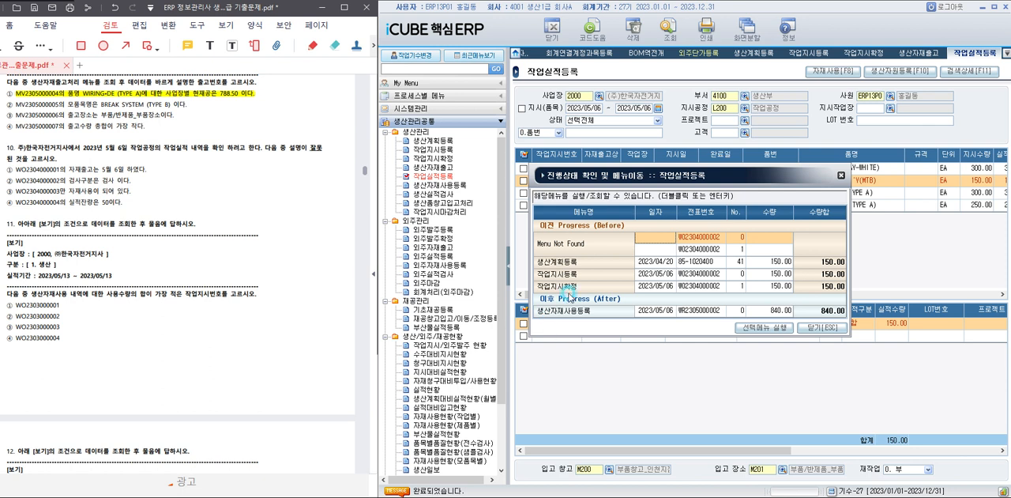
{"action": "left_click", "coordinate": [822, 327]}
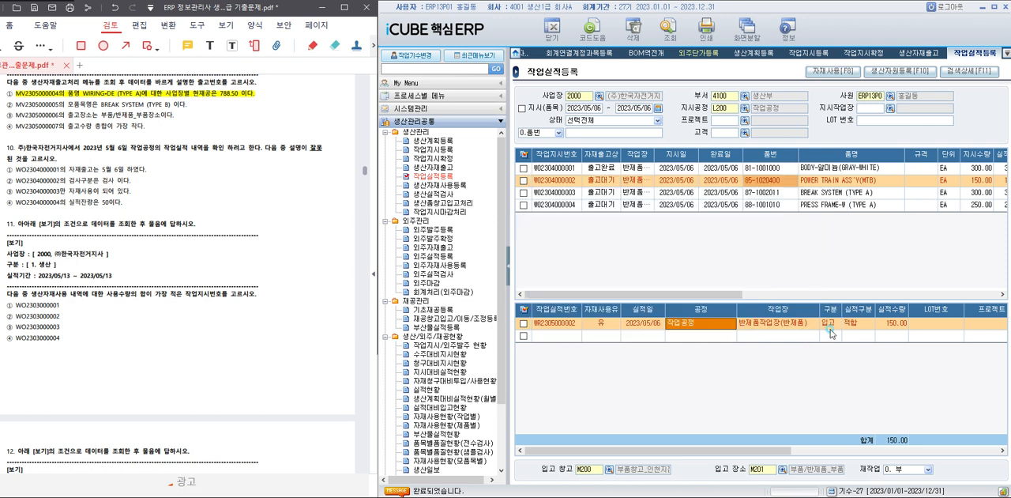
{"action": "left_click", "coordinate": [638, 194]}
{"action": "right_click", "coordinate": [678, 324]}
{"action": "left_click", "coordinate": [741, 440]}
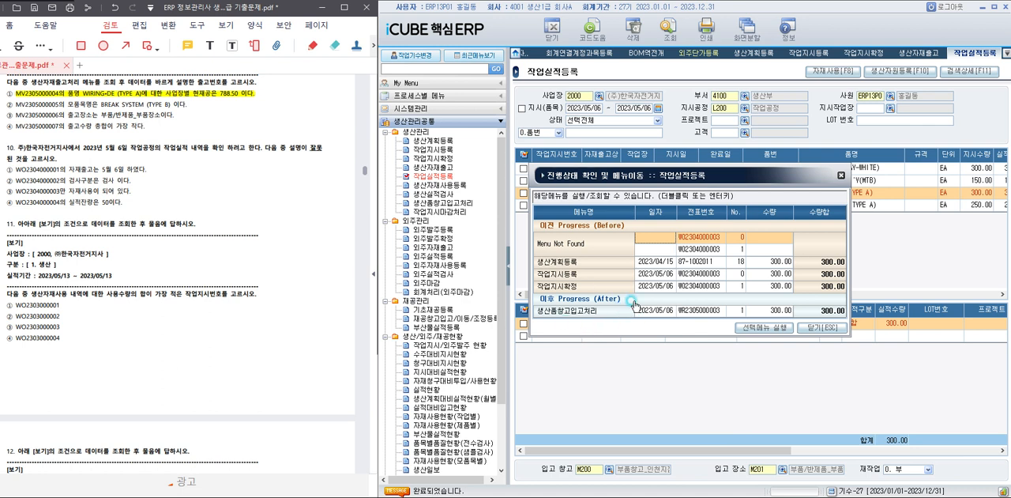
{"action": "left_click", "coordinate": [809, 328]}
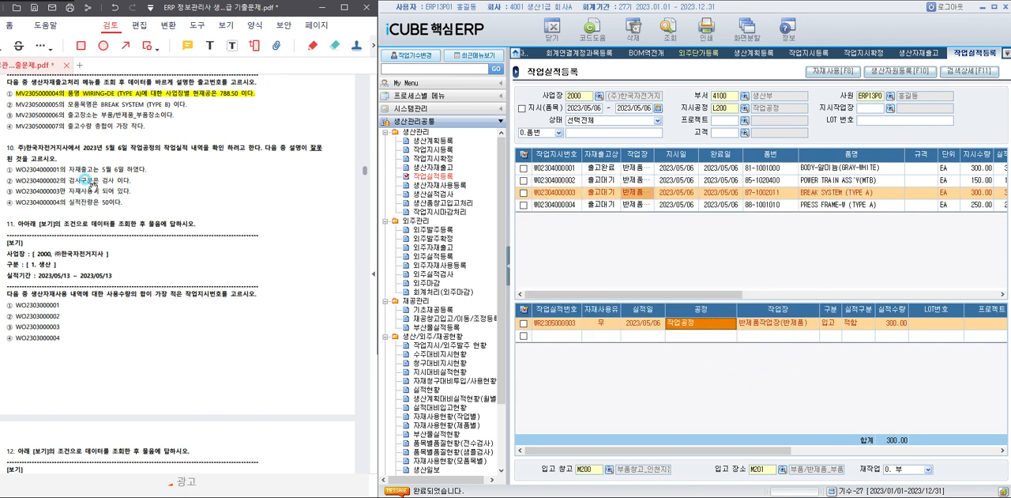
{"action": "left_click_drag", "start_coordinate": [15, 191], "coordinate": [132, 192]}
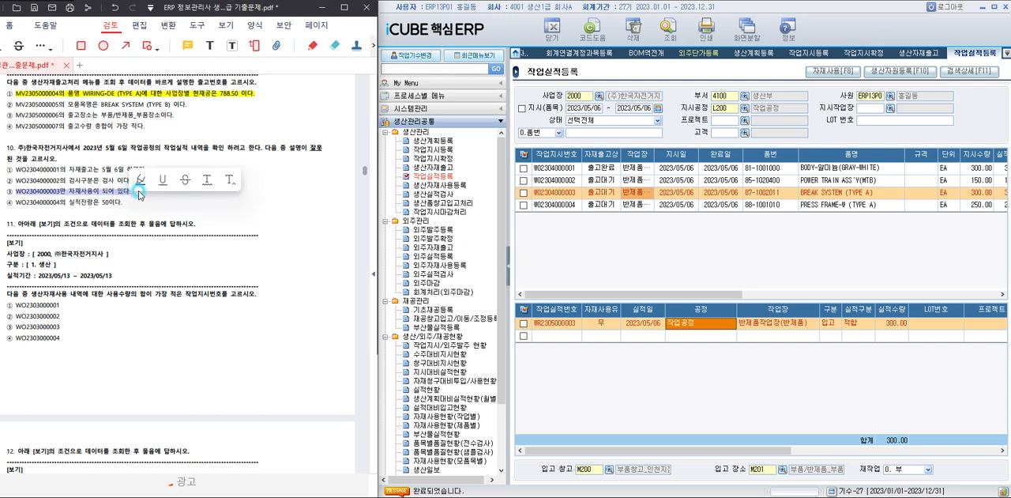
{"action": "left_click", "coordinate": [215, 272]}
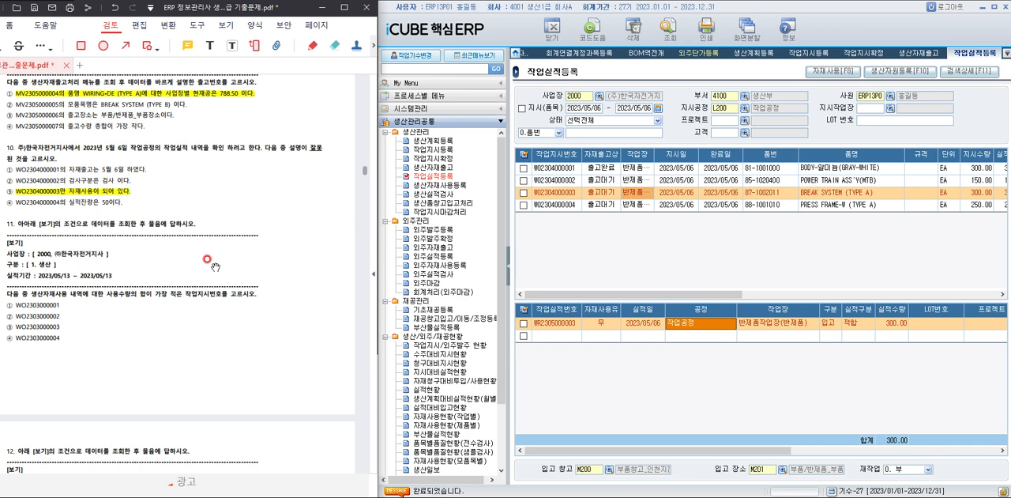
For question 11, open 생산자재사용등록 and query 실적기간 2023/05/13 to 2023/05/13 with 구분 1. 생산.
{"action": "left_click", "coordinate": [433, 184]}
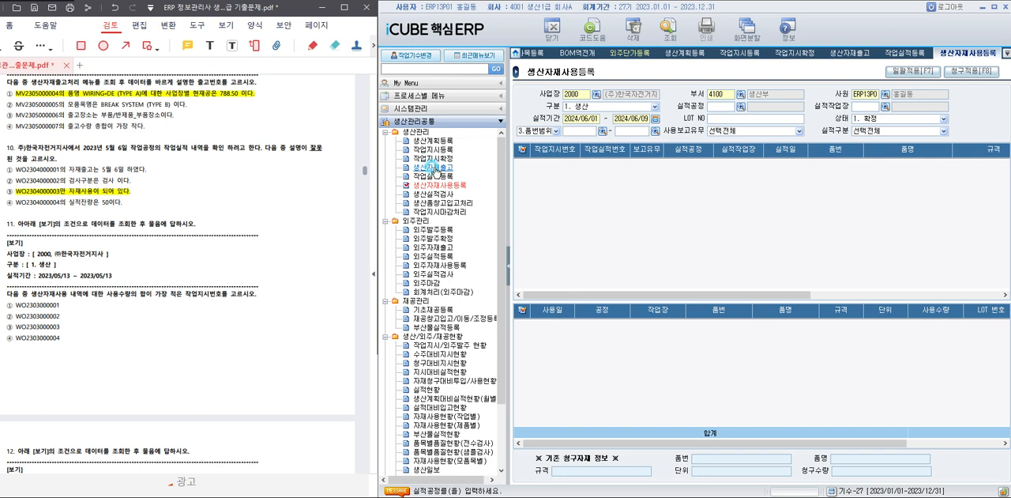
{"action": "left_click", "coordinate": [597, 118]}
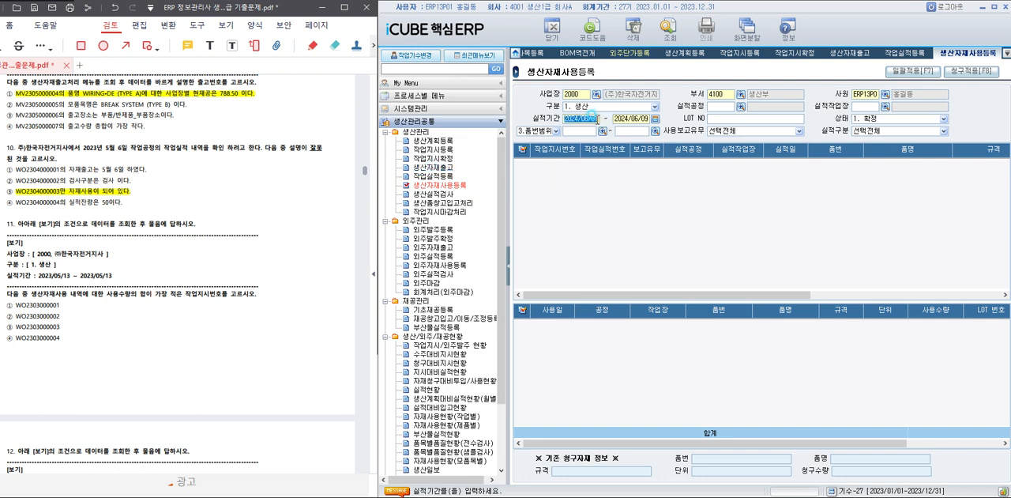
{"action": "type", "text": "2023/05/13"}
{"action": "key", "text": "Return"}
{"action": "type", "text": "2023/05/13"}
{"action": "key", "text": "Return"}
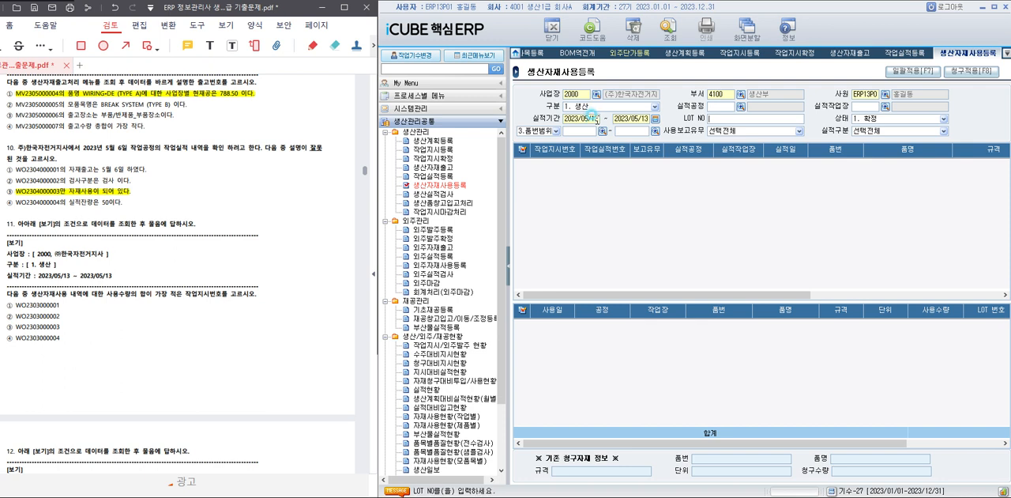
{"action": "left_click", "coordinate": [670, 30]}
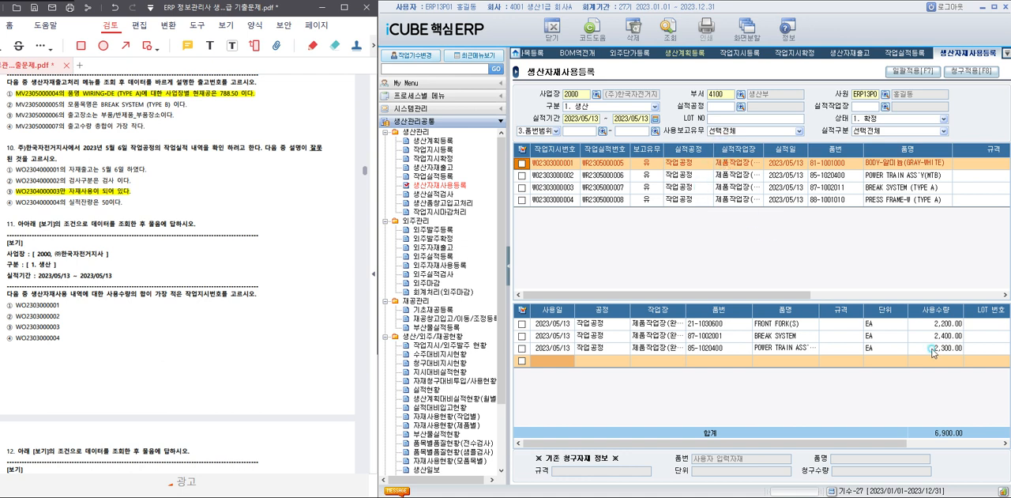
{"action": "left_click", "coordinate": [839, 175]}
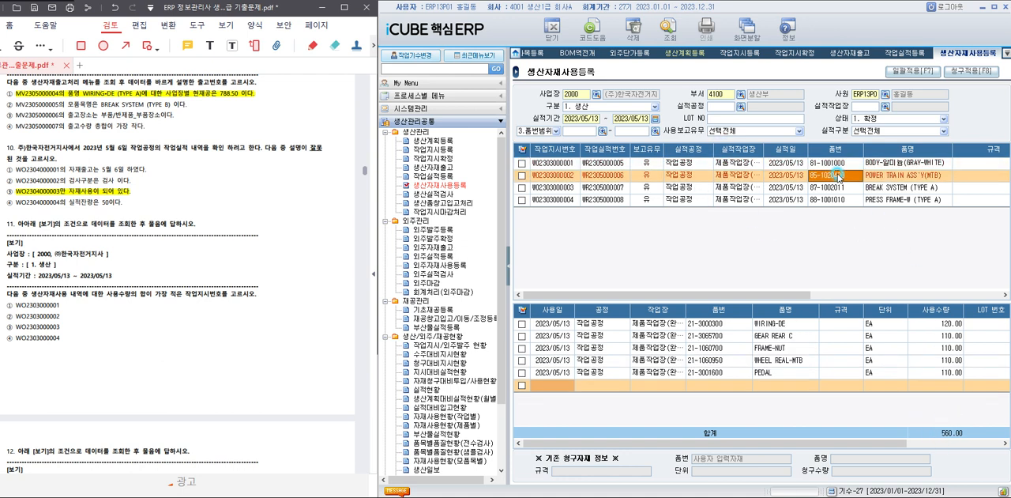
{"action": "left_click", "coordinate": [837, 188]}
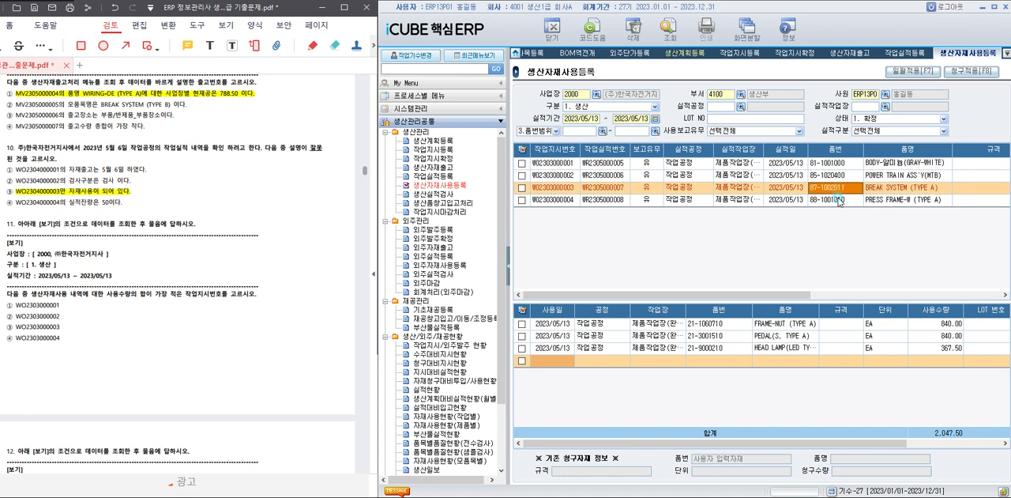
{"action": "left_click", "coordinate": [839, 200]}
{"action": "left_click", "coordinate": [837, 176]}
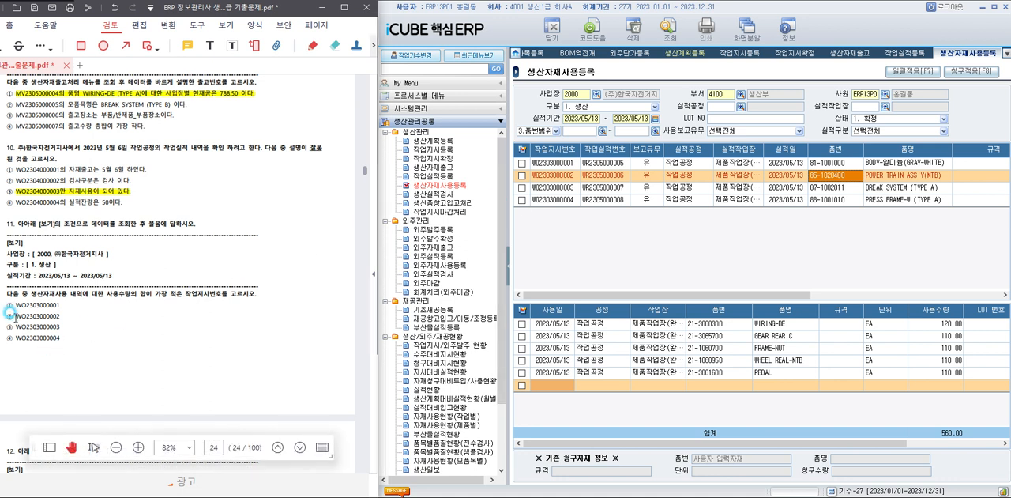
{"action": "left_click_drag", "start_coordinate": [9, 313], "coordinate": [61, 316]}
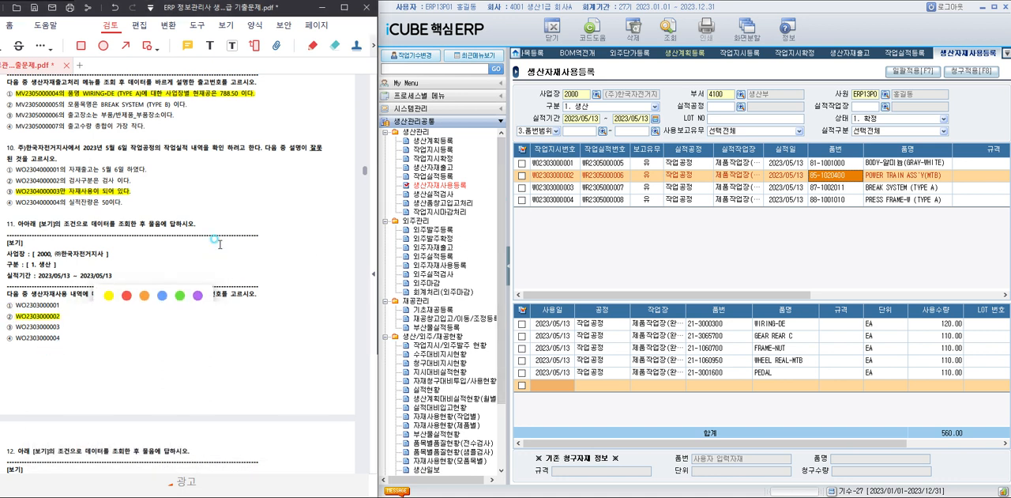
For question 12, open 생산실적검사 and query 실적일 2023/05/13 to 2023/05/13 with 작업장 L201 제품작업장(완제품).
{"action": "scroll", "coordinate": [158, 269], "scroll_direction": "down", "scroll_amount": 5}
{"action": "scroll", "coordinate": [237, 232], "scroll_direction": "down", "scroll_amount": 1}
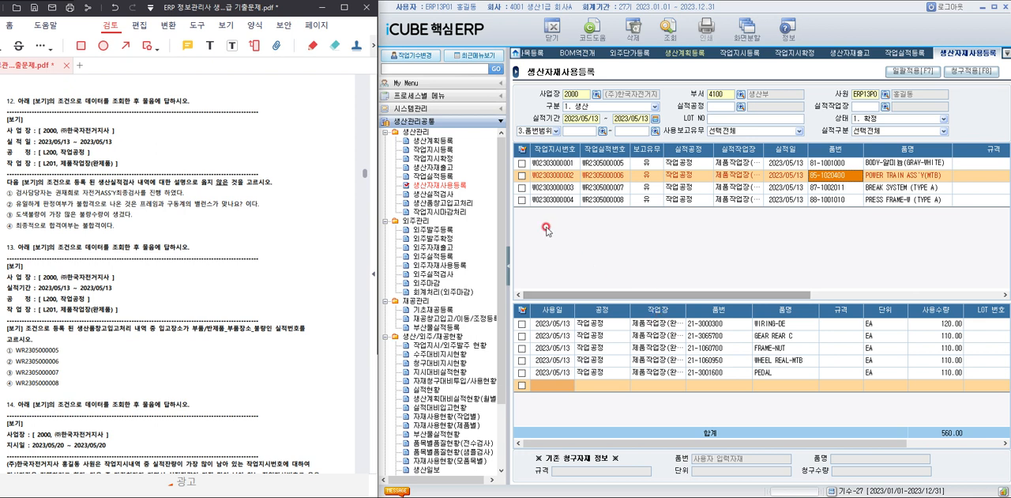
{"action": "left_click", "coordinate": [433, 194]}
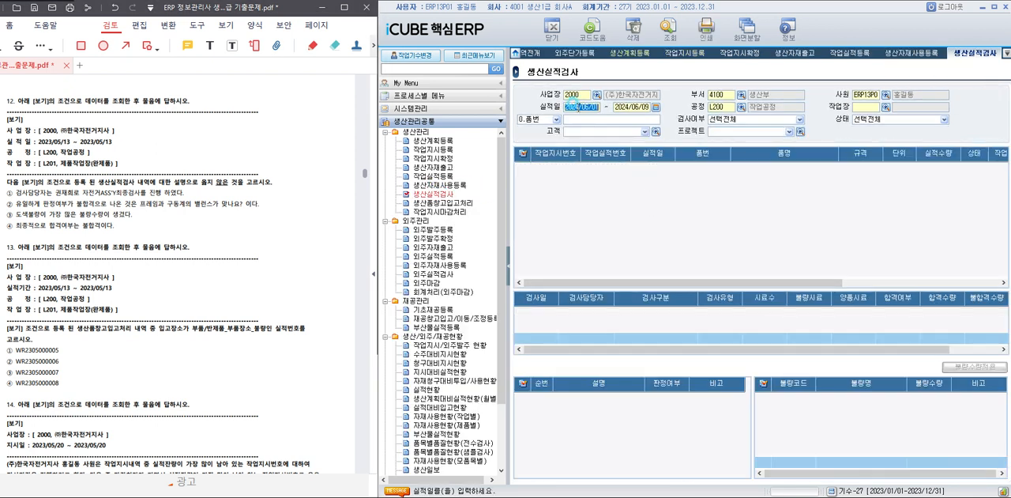
{"action": "type", "text": "2"}
{"action": "type", "text": "023/05/13 ~ 202"}
{"action": "type", "text": "3/05/13"}
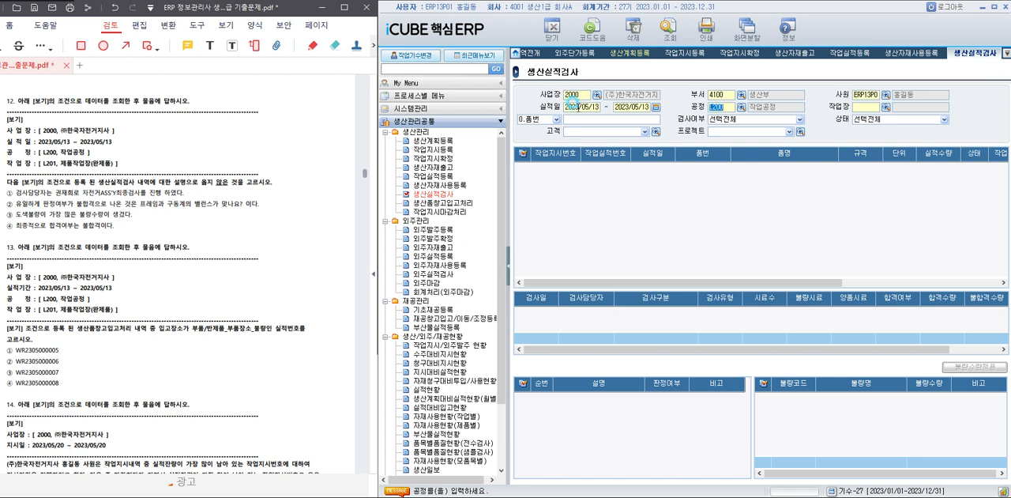
{"action": "left_click", "coordinate": [886, 106]}
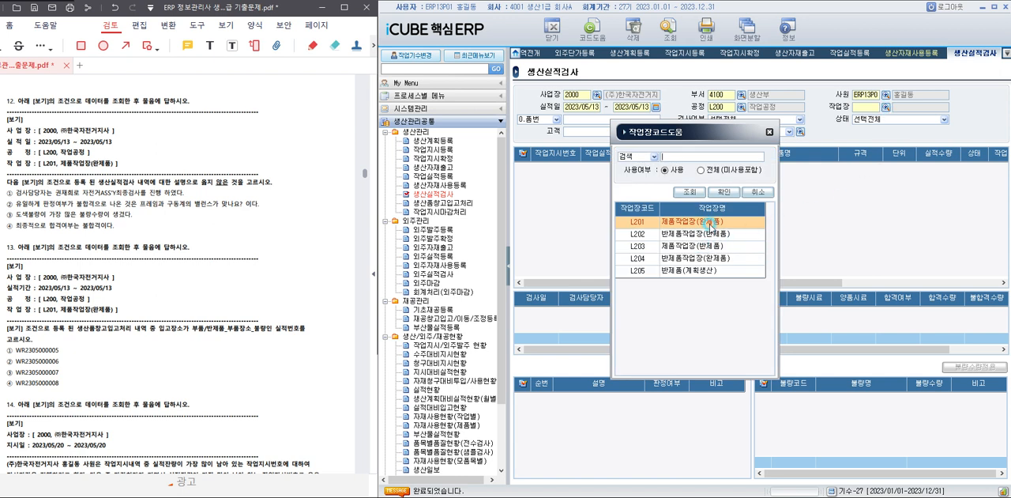
{"action": "double_click", "coordinate": [709, 223]}
{"action": "key", "text": "F12"}
{"action": "left_click_drag", "start_coordinate": [727, 289], "coordinate": [720, 264]}
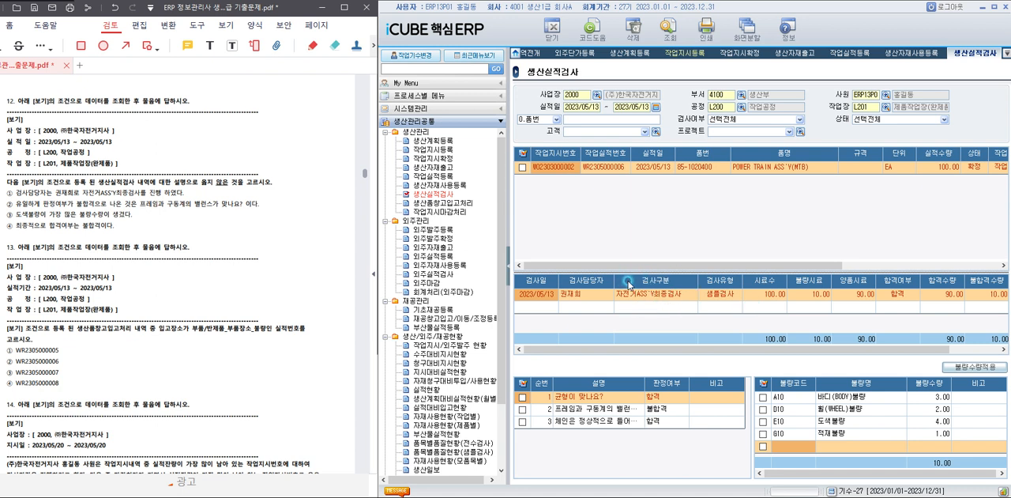
{"action": "left_click", "coordinate": [620, 411]}
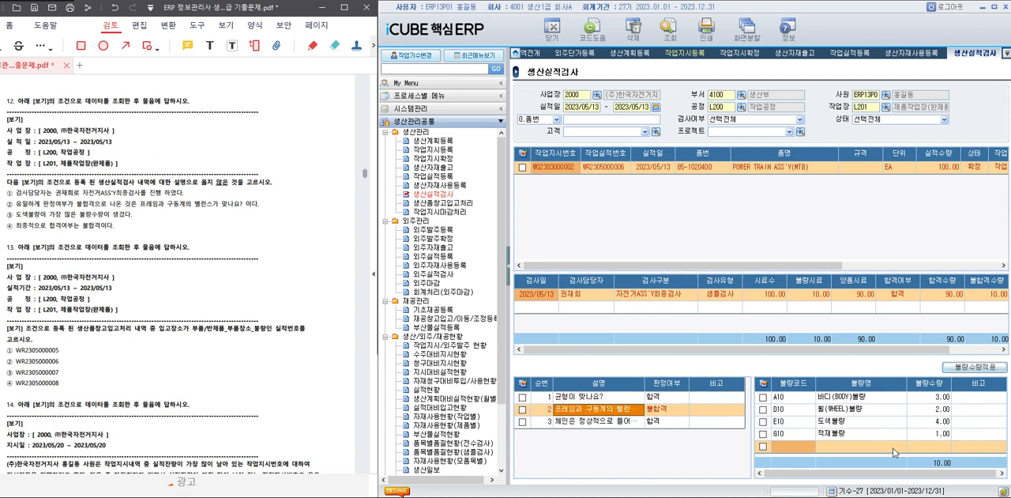
{"action": "left_click", "coordinate": [927, 426]}
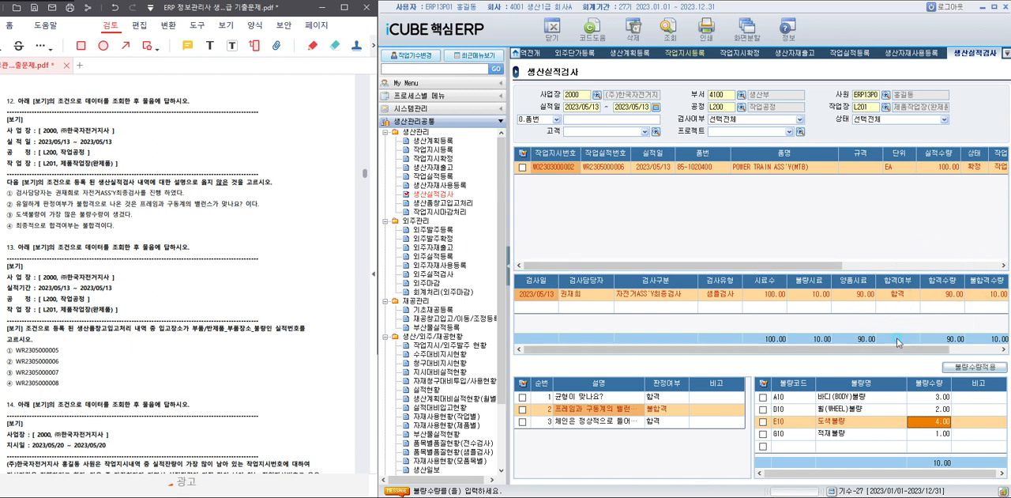
{"action": "left_click_drag", "start_coordinate": [11, 225], "coordinate": [143, 230]}
{"action": "left_click", "coordinate": [155, 218]}
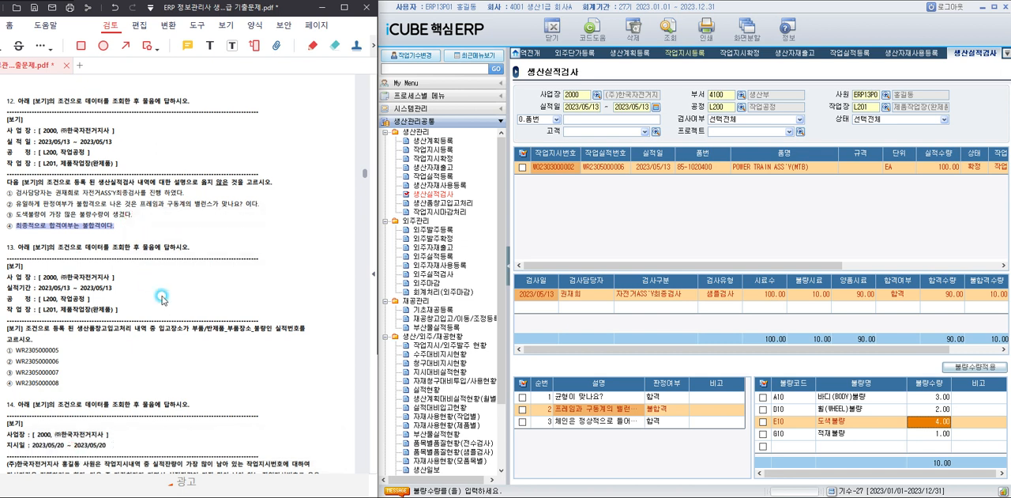
{"action": "scroll", "coordinate": [170, 308], "scroll_direction": "down", "scroll_amount": 3}
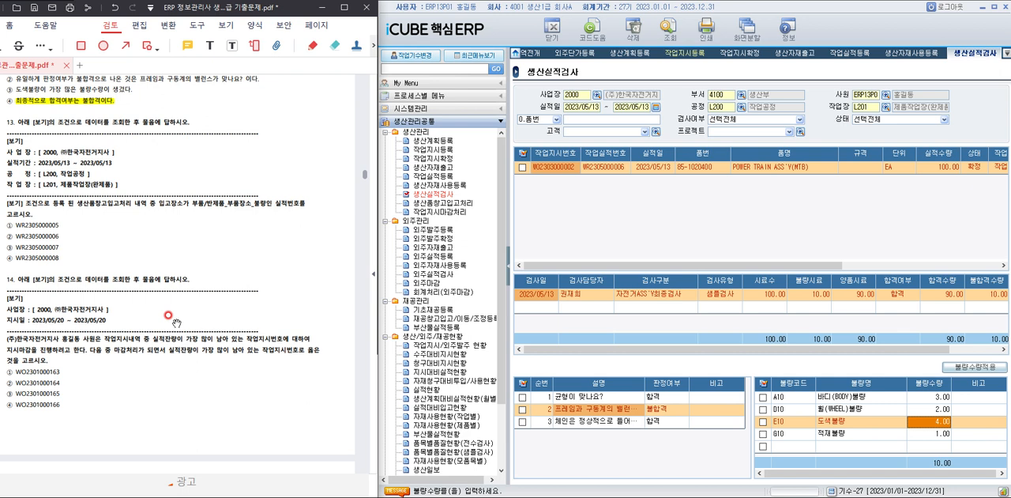
For question 13, open 생산품창고입고처리 and query 실적기간 2023/05/13 to 2023/05/13 with 작업장 L201 제품작업장(완제품).
{"action": "left_click", "coordinate": [456, 205]}
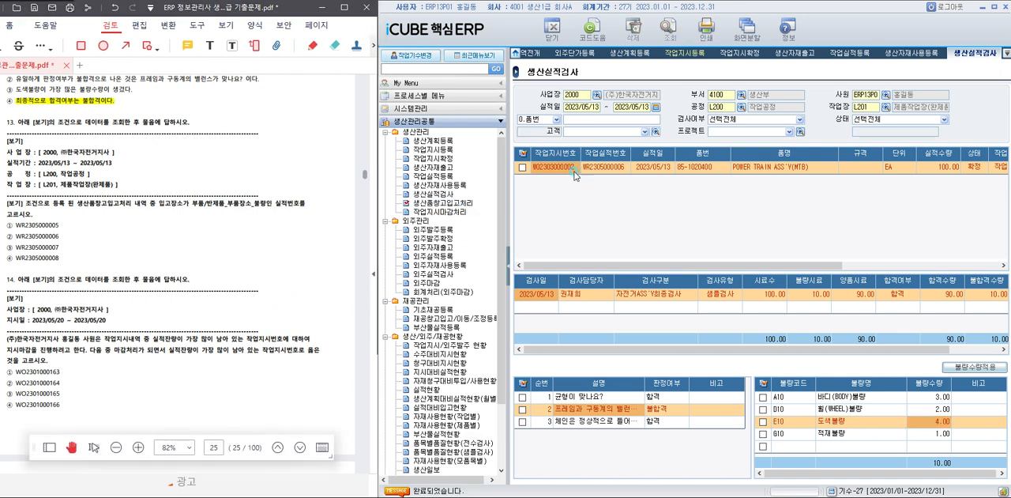
{"action": "type", "text": "20__/__/__"}
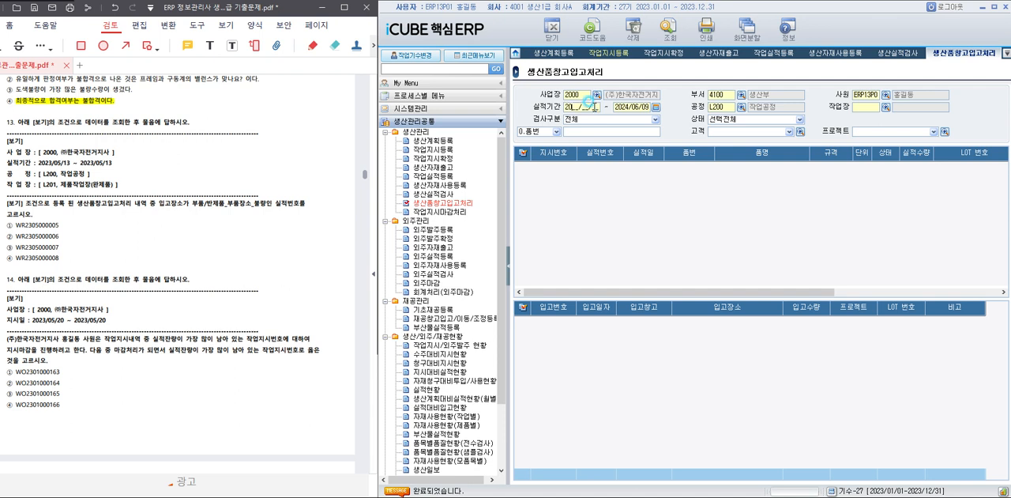
{"action": "type", "text": "23051320230513"}
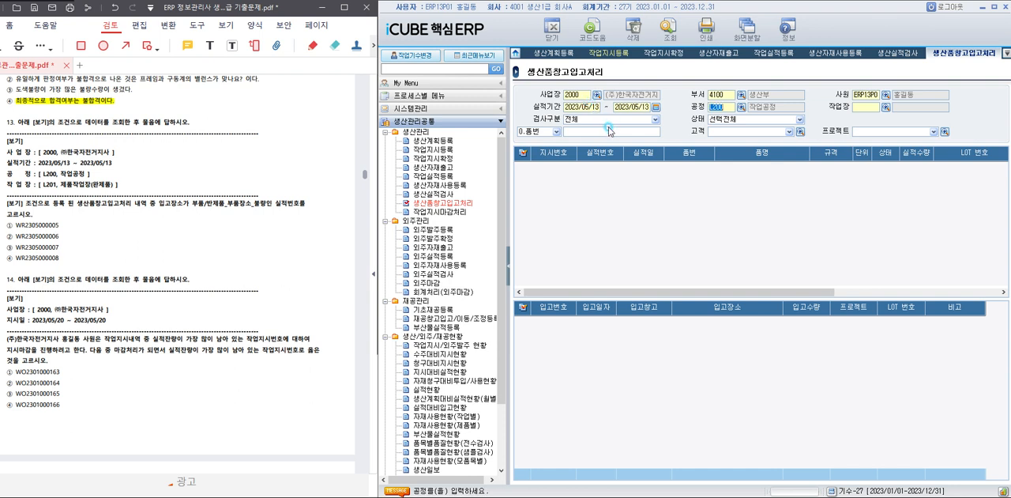
{"action": "left_click", "coordinate": [885, 107]}
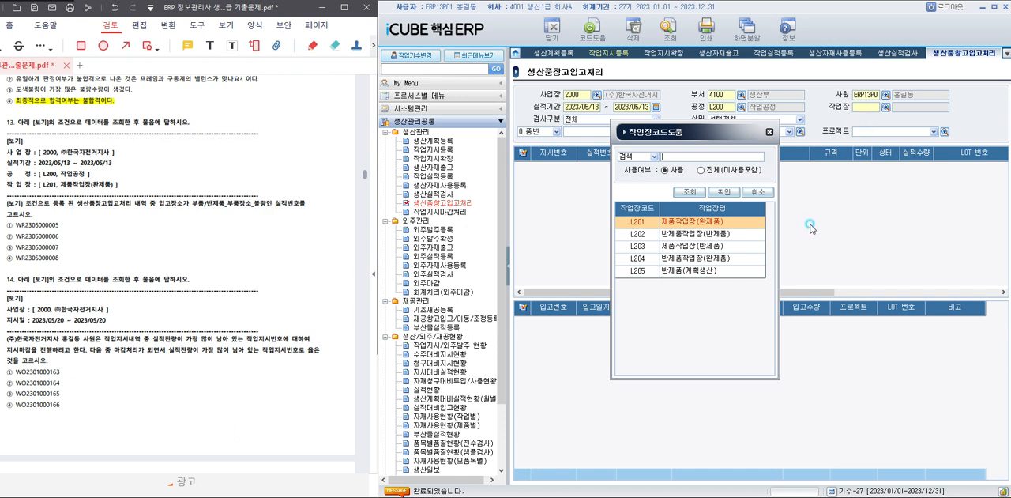
{"action": "double_click", "coordinate": [686, 222]}
{"action": "left_click", "coordinate": [667, 33]}
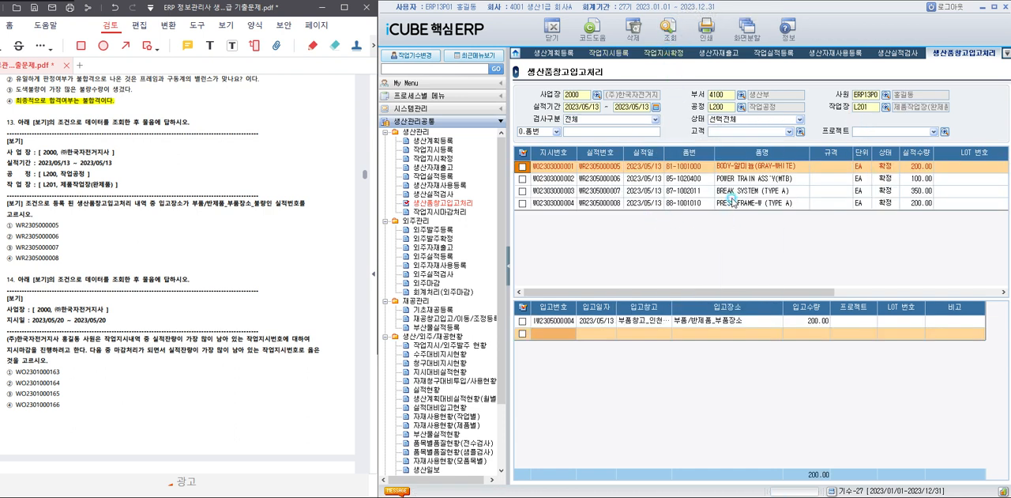
{"action": "left_click", "coordinate": [745, 168]}
{"action": "left_click", "coordinate": [708, 325]}
{"action": "right_click", "coordinate": [706, 322]}
{"action": "left_click", "coordinate": [689, 322]}
{"action": "left_click", "coordinate": [750, 356]}
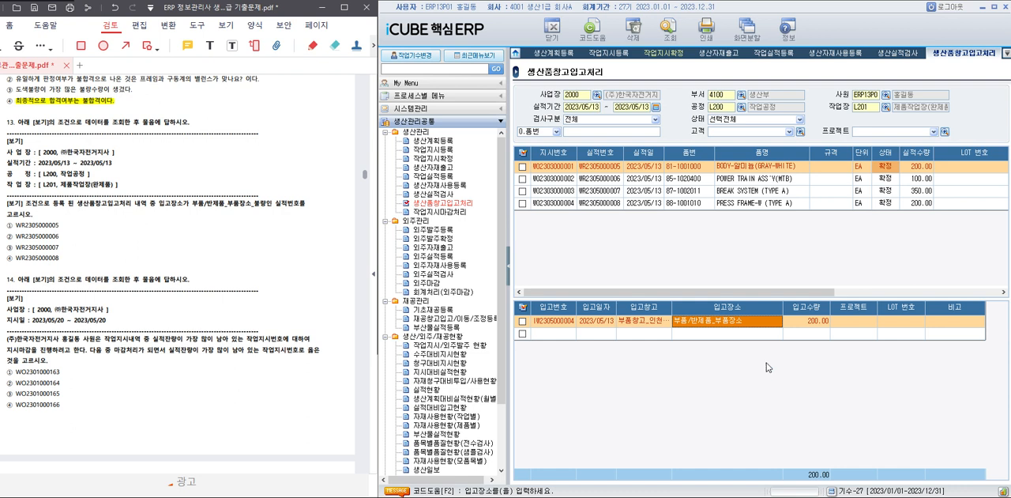
{"action": "left_click", "coordinate": [751, 180]}
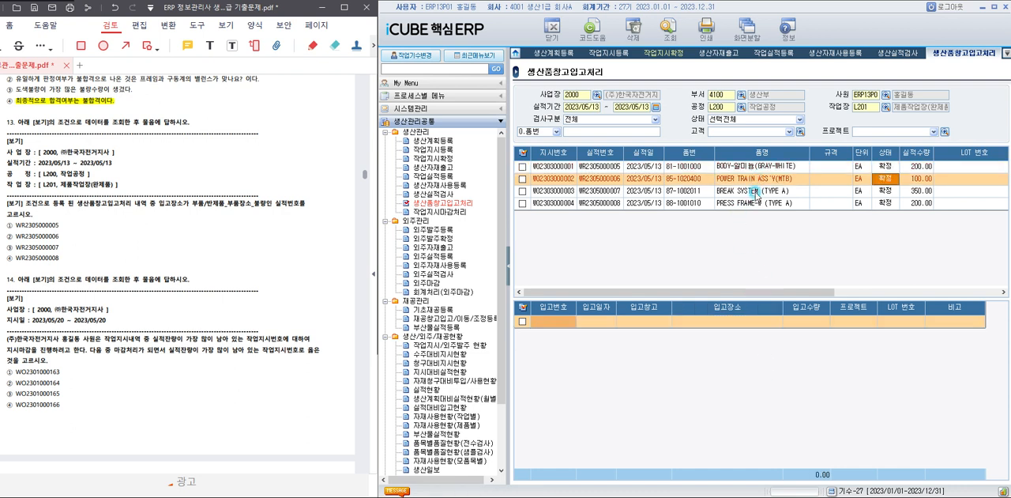
{"action": "left_click", "coordinate": [754, 191]}
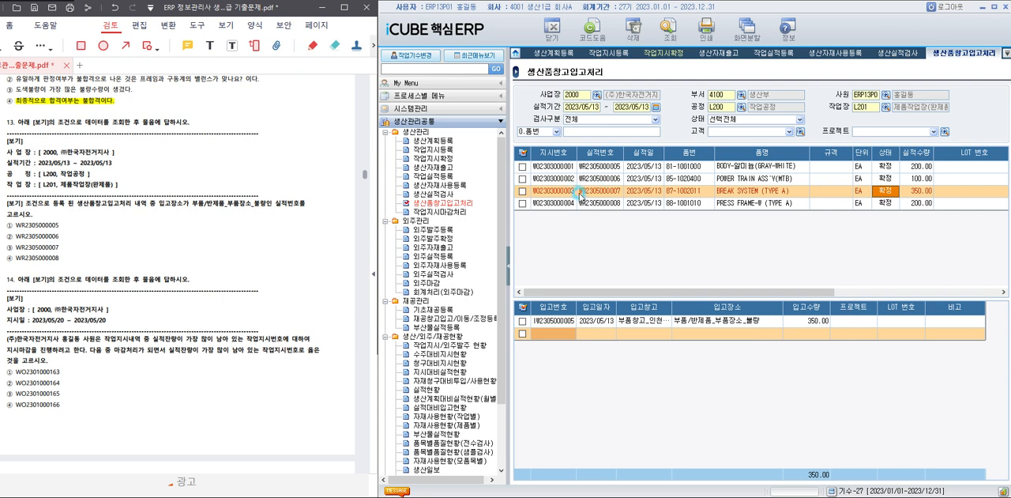
{"action": "left_click_drag", "start_coordinate": [11, 246], "coordinate": [74, 247]}
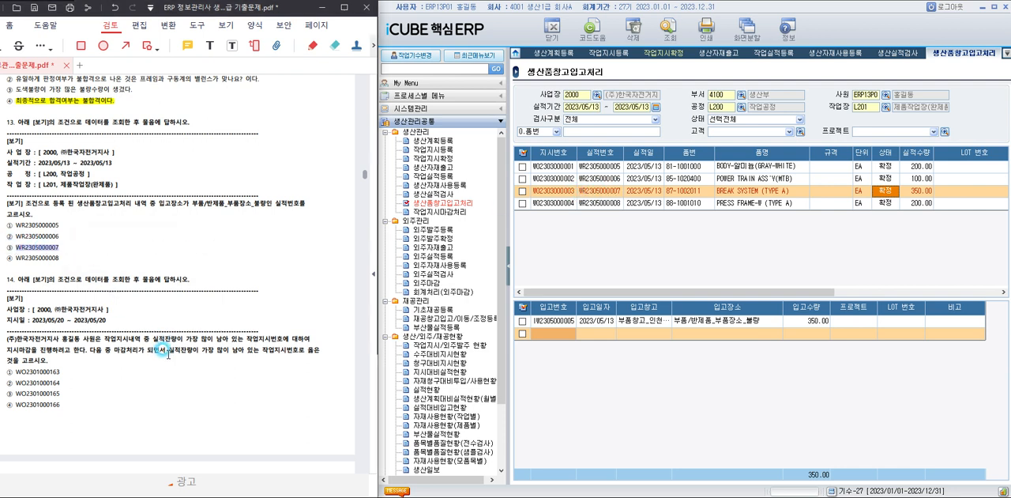
For question 14, open 작업지시마감처리 and query 지시일 2023/05/20 to 2023/05/20.
{"action": "scroll", "coordinate": [162, 335], "scroll_direction": "down", "scroll_amount": 5}
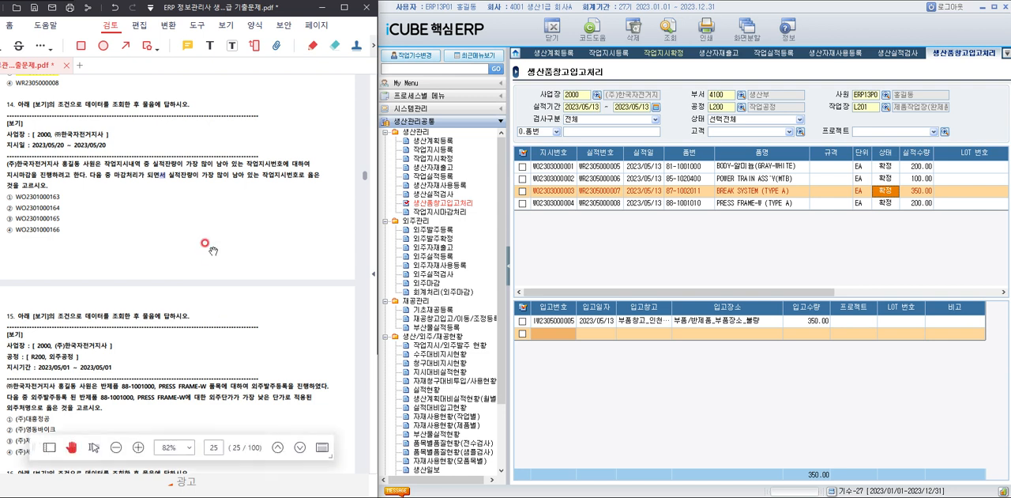
{"action": "left_click", "coordinate": [458, 212]}
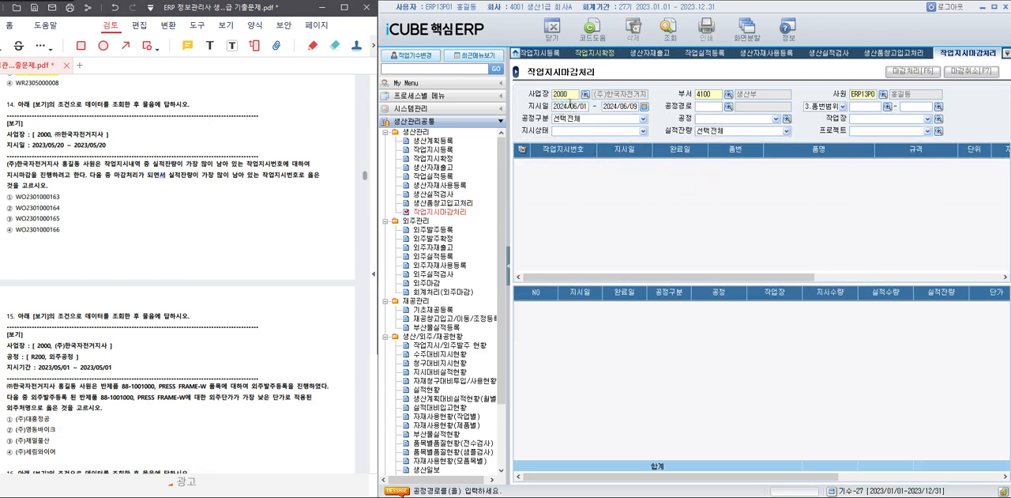
{"action": "left_click", "coordinate": [571, 105]}
{"action": "type", "text": "2023/"}
{"action": "type", "text": "05/20 ~ 2023/"}
{"action": "type", "text": "05/20"}
{"action": "left_click", "coordinate": [669, 29]}
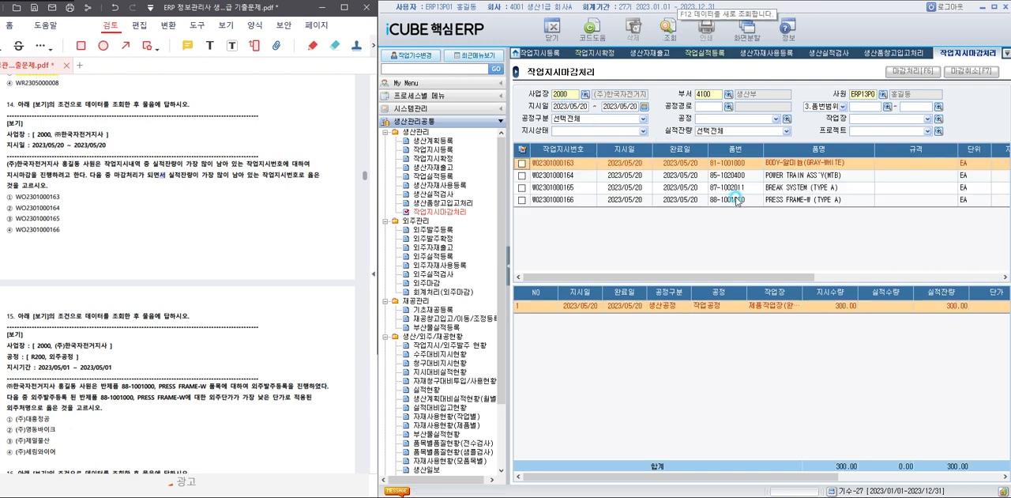
{"action": "left_click_drag", "start_coordinate": [777, 276], "coordinate": [901, 276]}
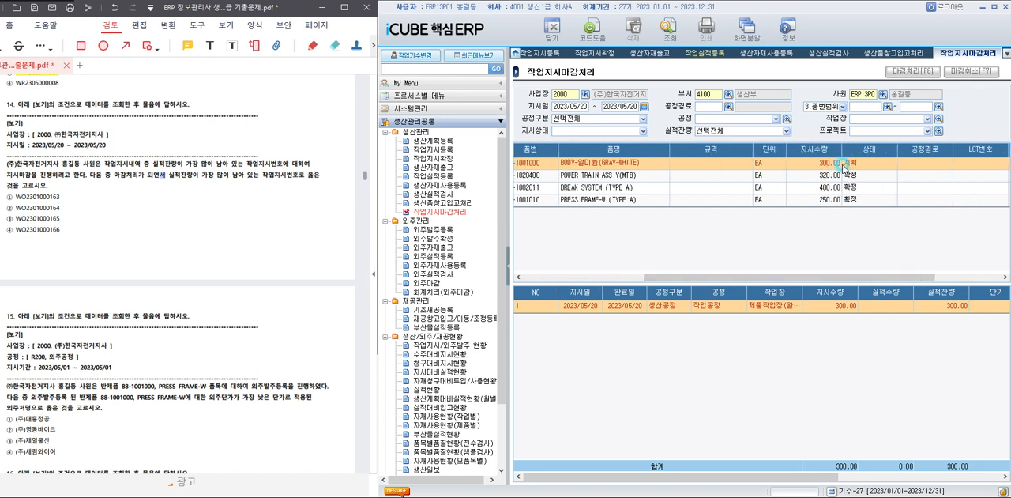
{"action": "left_click", "coordinate": [805, 176]}
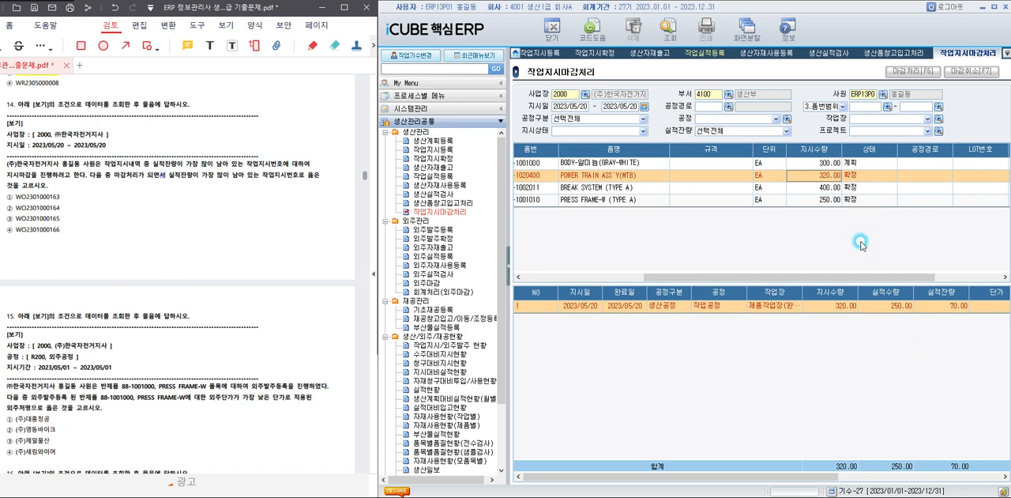
{"action": "left_click", "coordinate": [815, 188]}
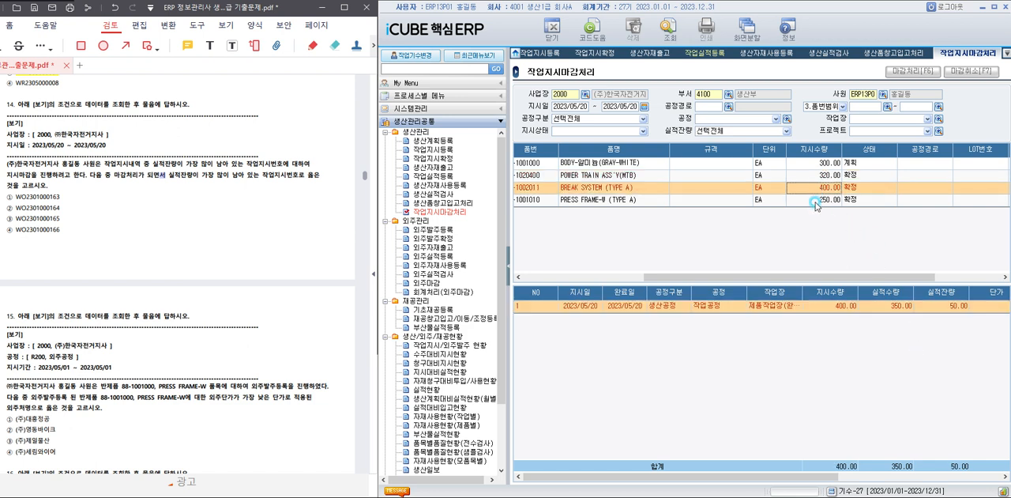
{"action": "left_click", "coordinate": [816, 201]}
{"action": "left_click_drag", "start_coordinate": [835, 276], "coordinate": [712, 276]}
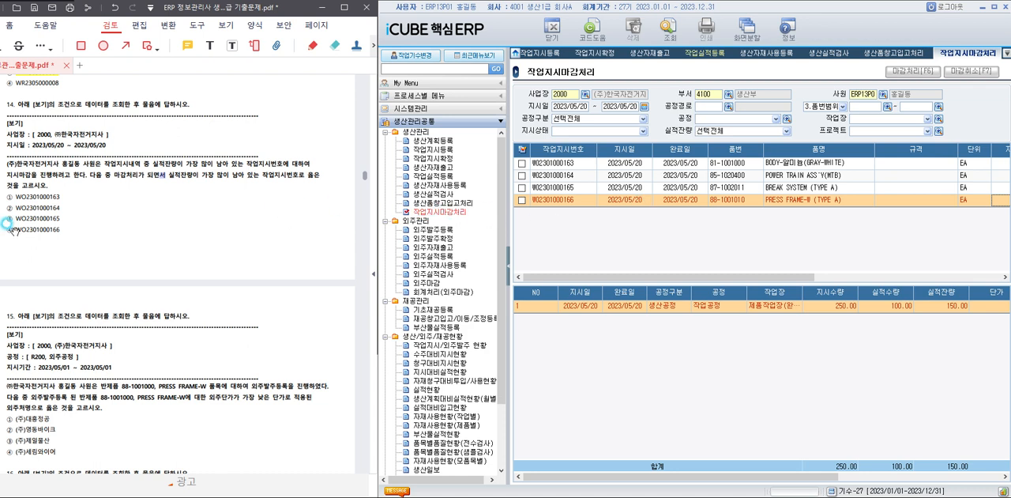
{"action": "left_click_drag", "start_coordinate": [18, 229], "coordinate": [75, 230]}
{"action": "left_click", "coordinate": [79, 220]}
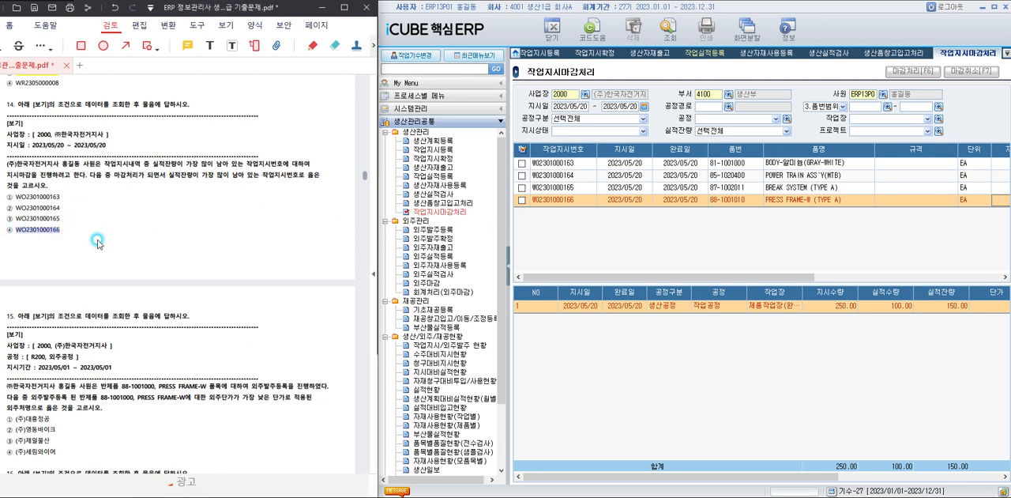
For question 15, open 외주발주등록, query 외주처 R201 (주)대흥정공 with 지시기간 2023/05/01 to 2023/05/01, and check the 단가 of PRESS FRAME-W.
{"action": "scroll", "coordinate": [170, 257], "scroll_direction": "down", "scroll_amount": 1}
{"action": "scroll", "coordinate": [164, 251], "scroll_direction": "down", "scroll_amount": 4}
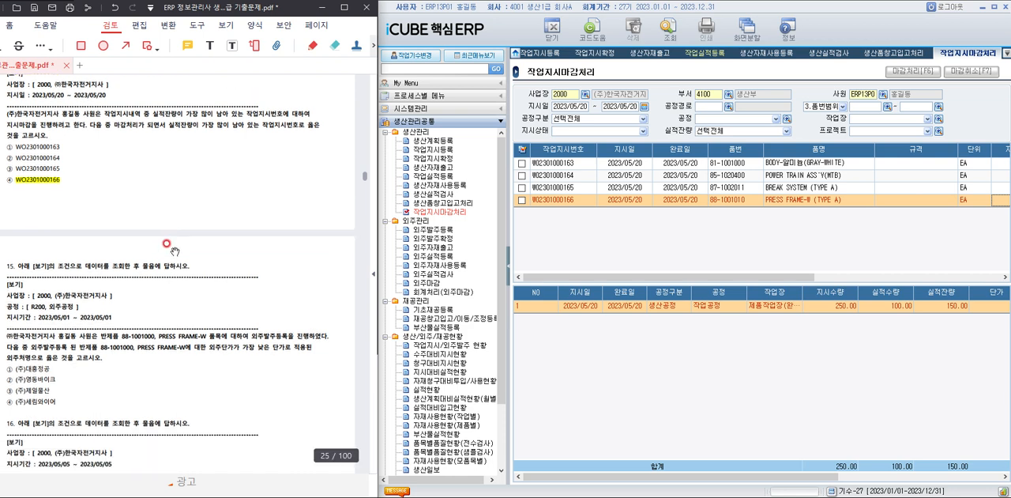
{"action": "scroll", "coordinate": [174, 240], "scroll_direction": "down", "scroll_amount": 1}
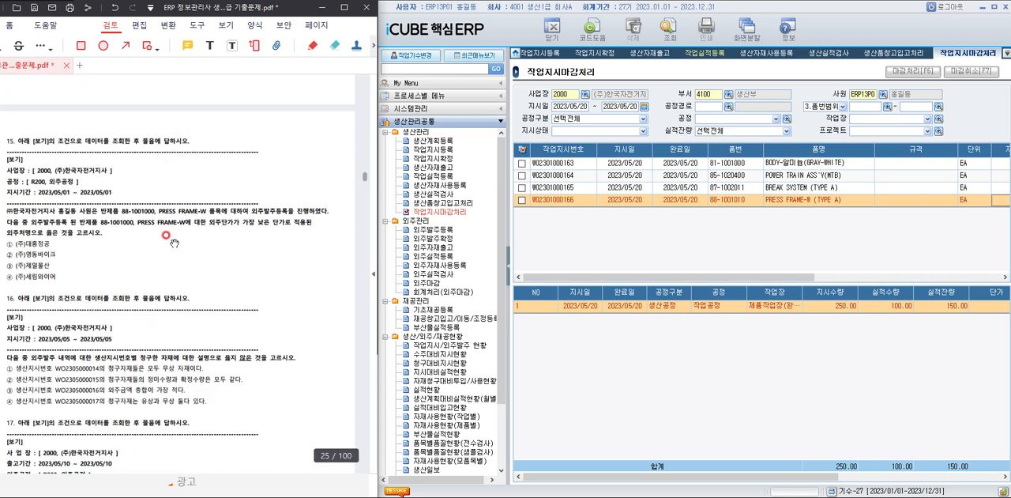
{"action": "scroll", "coordinate": [173, 242], "scroll_direction": "down", "scroll_amount": 2}
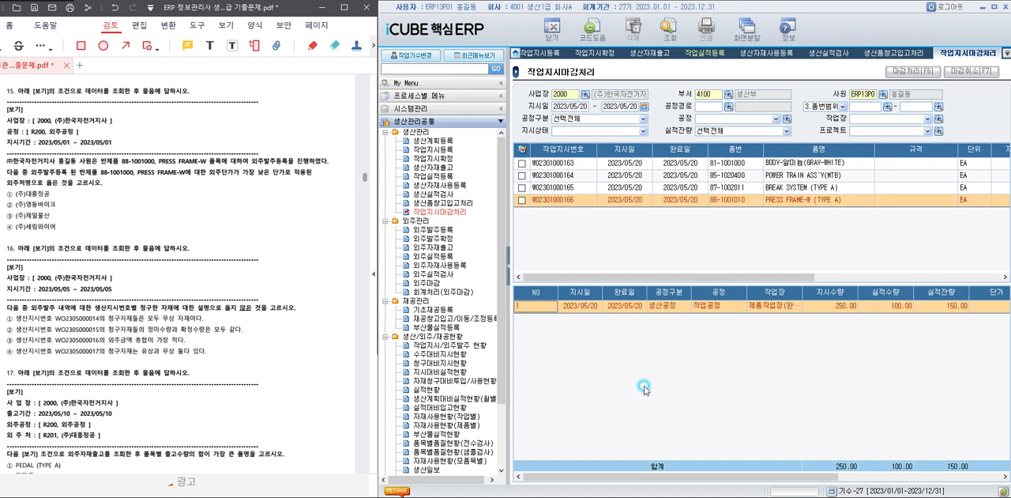
{"action": "left_click", "coordinate": [427, 229]}
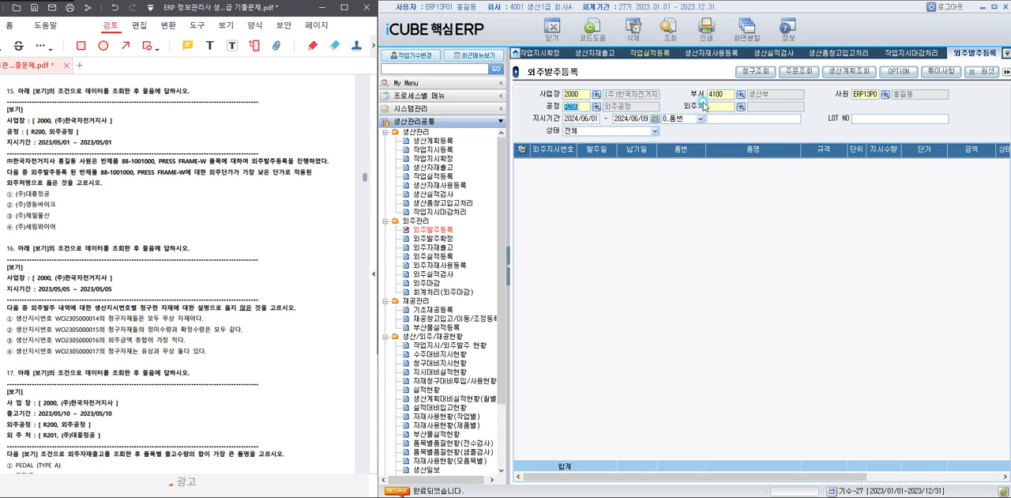
{"action": "left_click", "coordinate": [740, 106]}
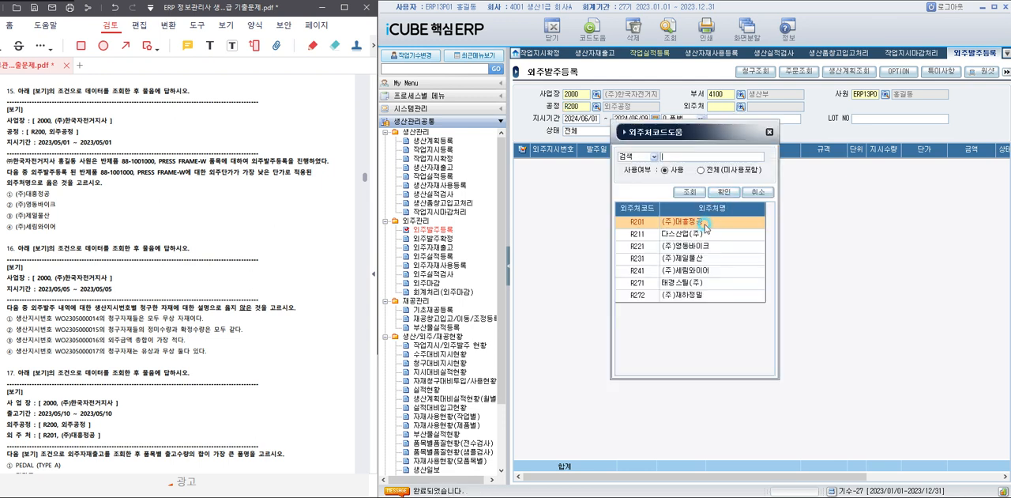
{"action": "double_click", "coordinate": [704, 223]}
{"action": "type", "text": "2023"}
{"action": "type", "text": "050120"}
{"action": "type", "text": "230501"}
{"action": "left_click", "coordinate": [668, 33]}
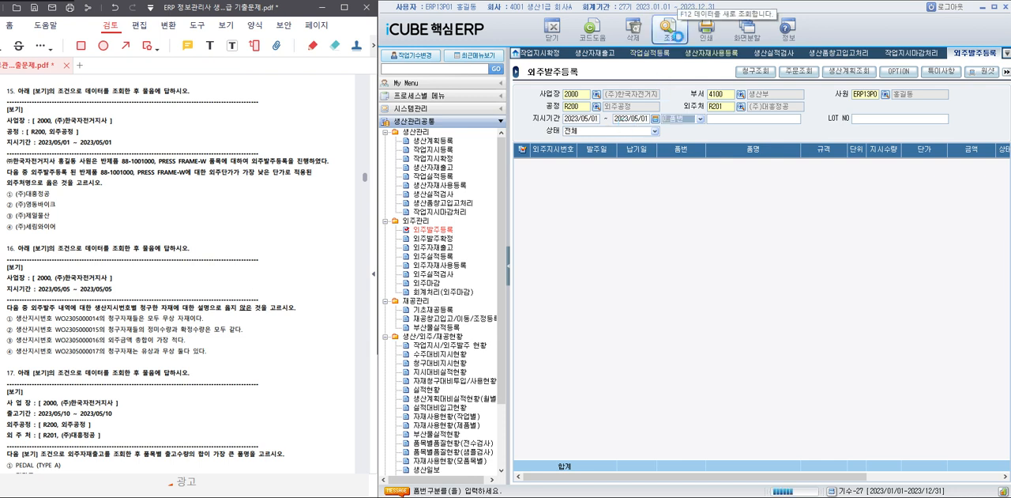
{"action": "left_click", "coordinate": [907, 164]}
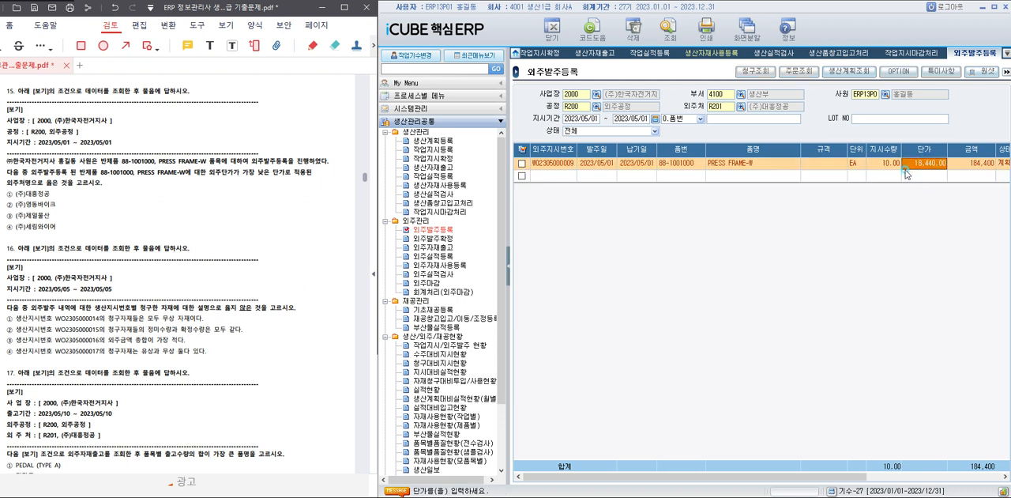
Query the PRESS FRAME-W 단가 for 외주처 R221, R231 and R241, and highlight choice ① (주)대흥정공 in question 15.
{"action": "left_click", "coordinate": [741, 106]}
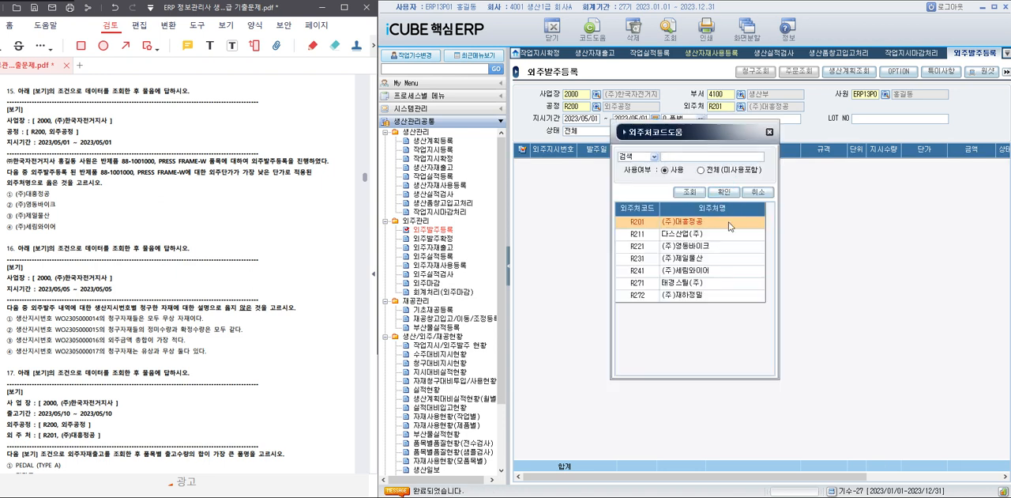
{"action": "double_click", "coordinate": [709, 246]}
{"action": "left_click", "coordinate": [669, 35]}
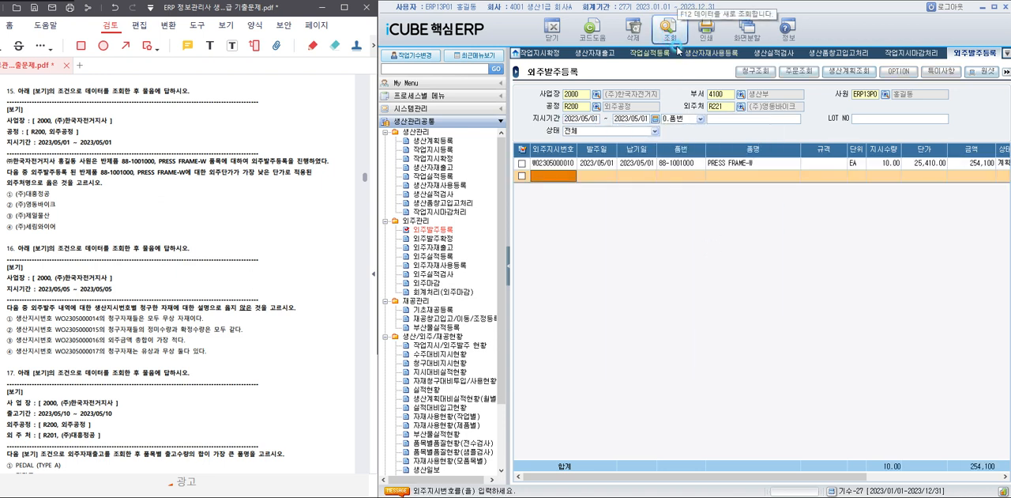
{"action": "left_click", "coordinate": [742, 107]}
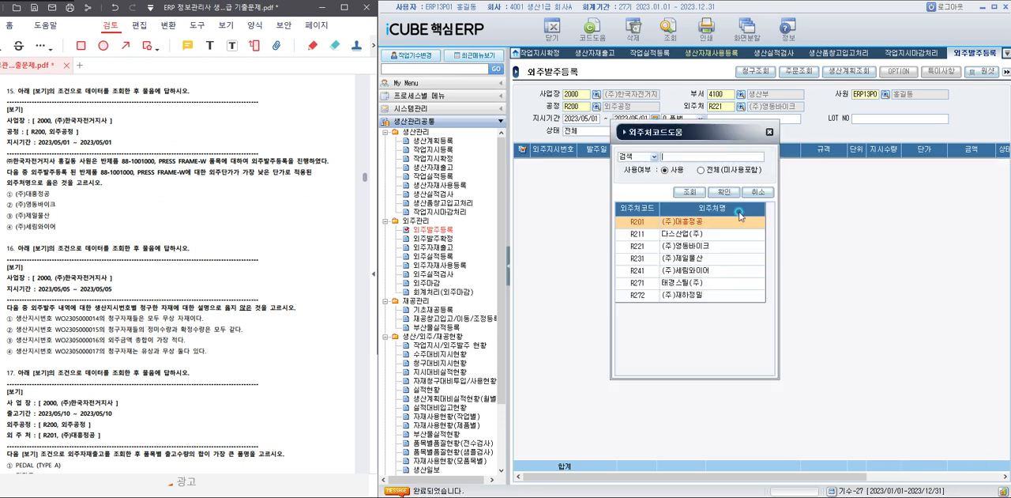
{"action": "double_click", "coordinate": [697, 258]}
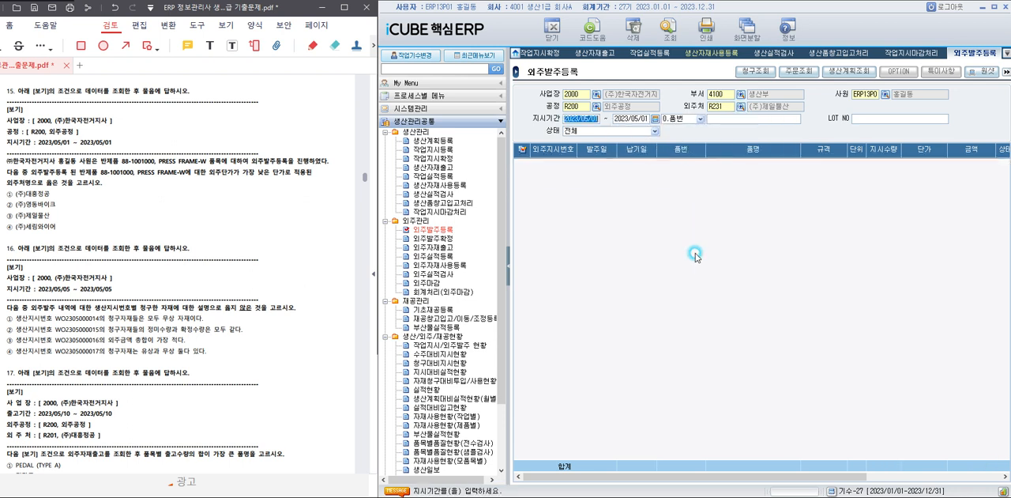
{"action": "left_click", "coordinate": [670, 36]}
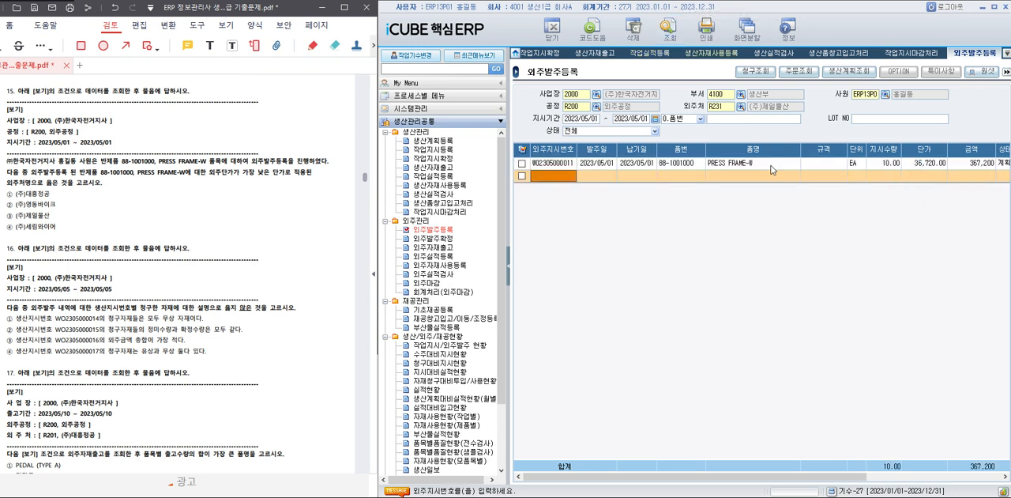
{"action": "left_click", "coordinate": [742, 108]}
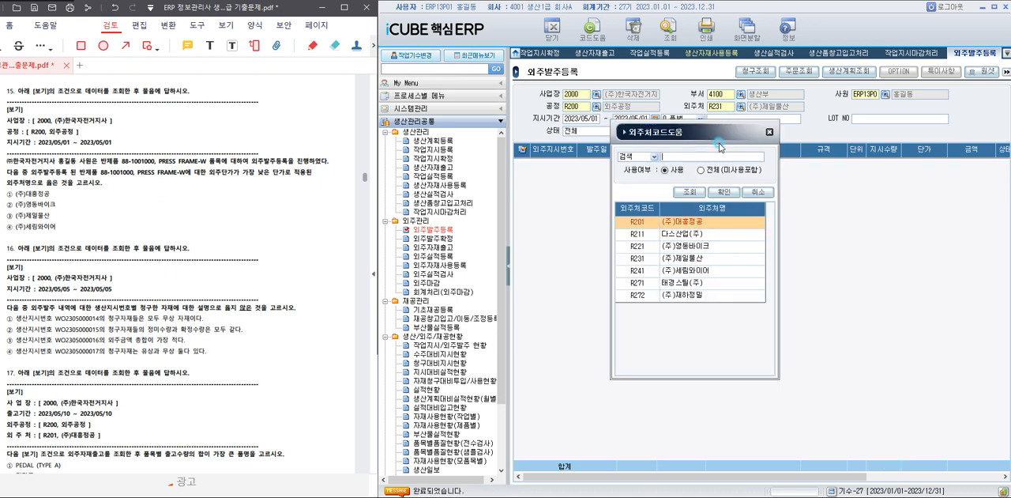
{"action": "double_click", "coordinate": [689, 272]}
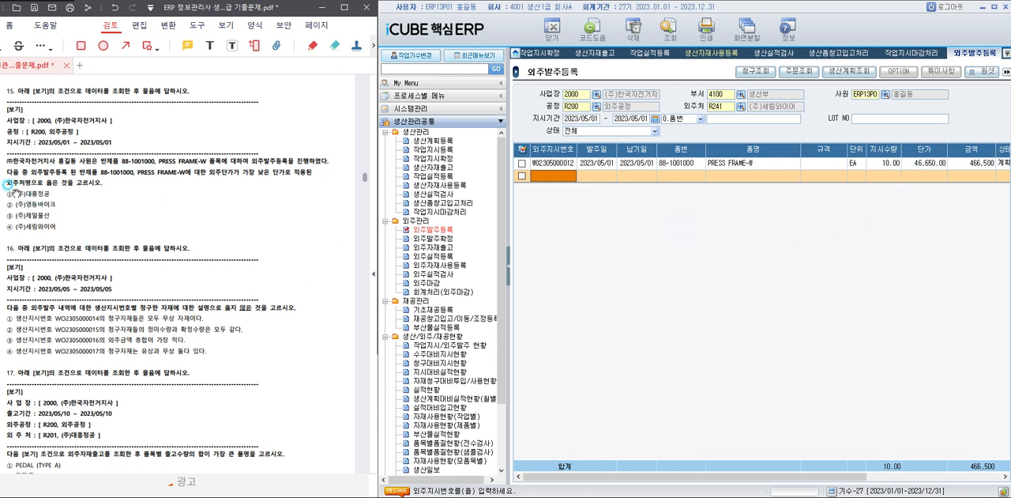
{"action": "left_click_drag", "start_coordinate": [15, 193], "coordinate": [64, 194]}
{"action": "left_click", "coordinate": [78, 176]}
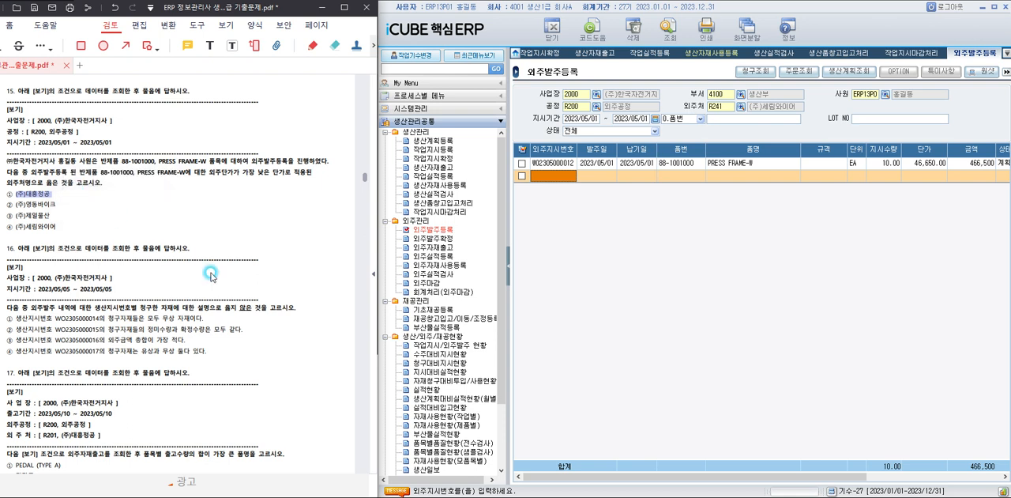
For question 16, open 외주발주확정, clear the 공정 condition, and query 지시기간 2023/05/05 to 2023/05/05.
{"action": "scroll", "coordinate": [258, 290], "scroll_direction": "down", "scroll_amount": 1}
{"action": "scroll", "coordinate": [259, 289], "scroll_direction": "down", "scroll_amount": 2}
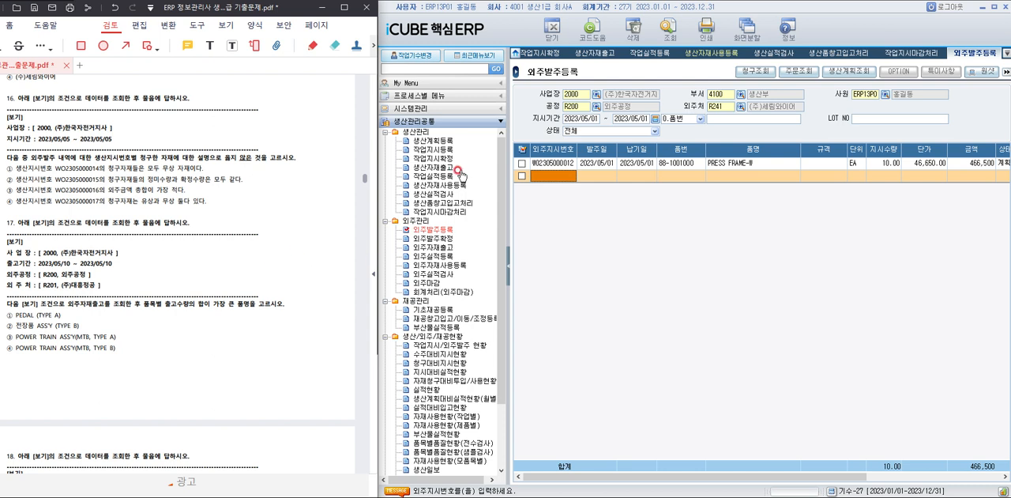
{"action": "left_click", "coordinate": [433, 238]}
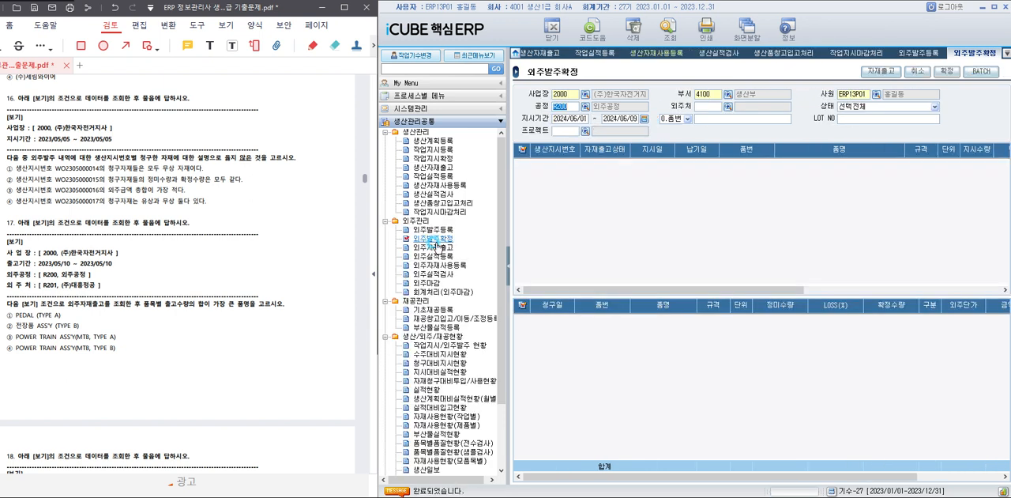
{"action": "left_click", "coordinate": [572, 117]}
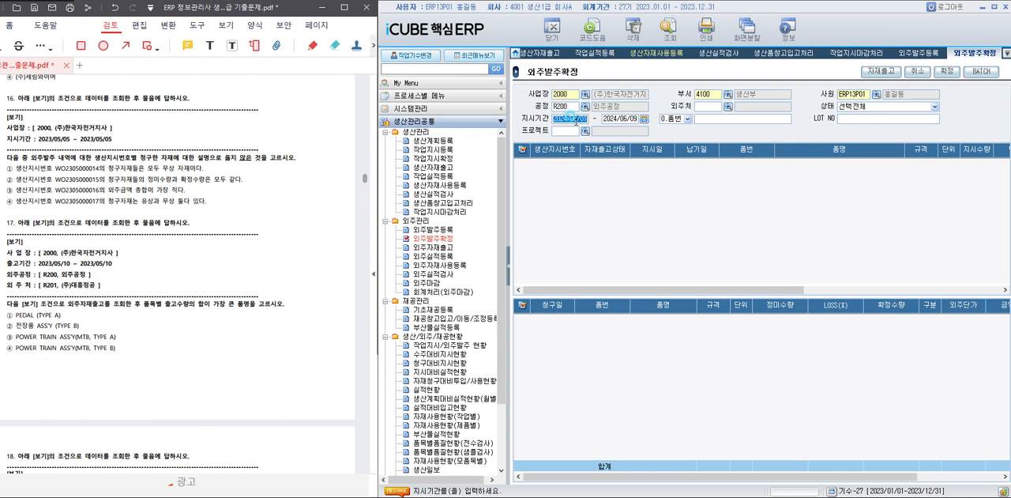
{"action": "left_click", "coordinate": [570, 106]}
{"action": "key", "text": "Delete"}
{"action": "left_click", "coordinate": [566, 118]}
{"action": "type", "text": "2023"}
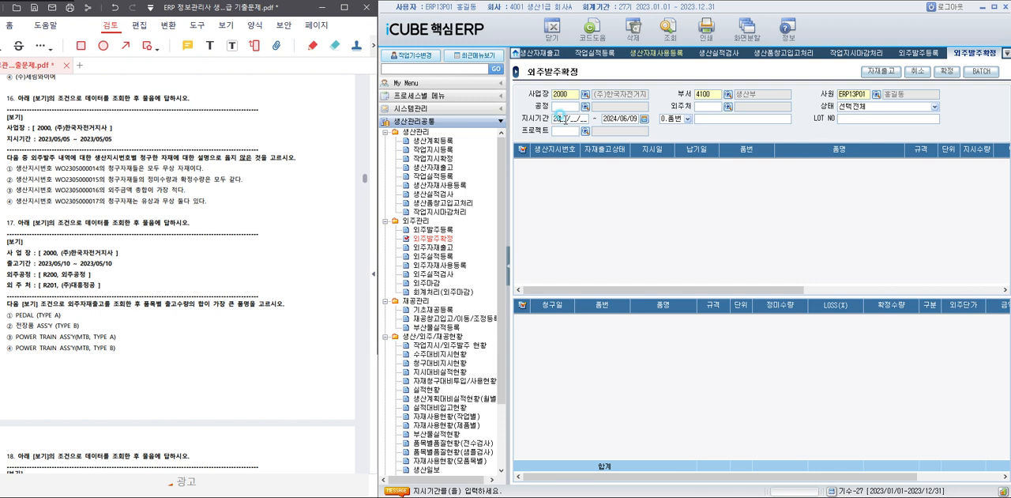
{"action": "type", "text": "050520230505"}
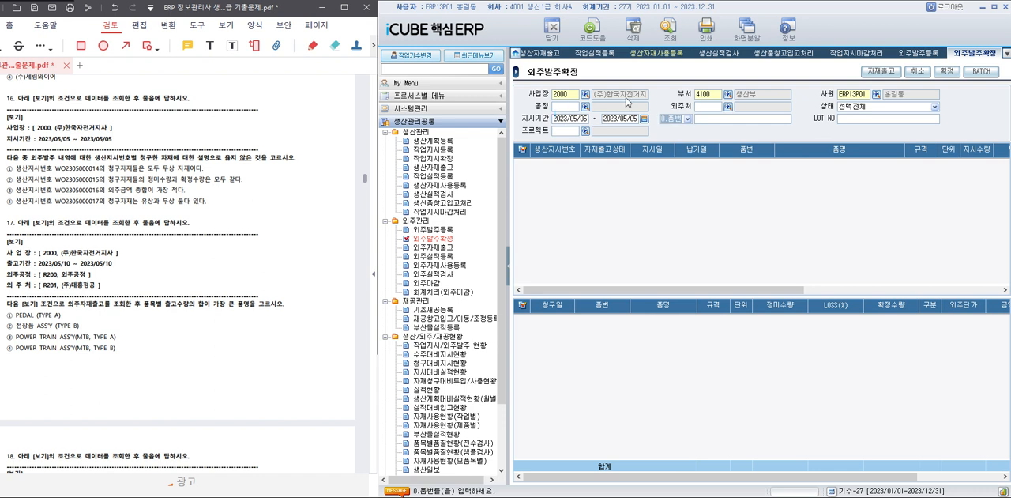
{"action": "left_click", "coordinate": [676, 35]}
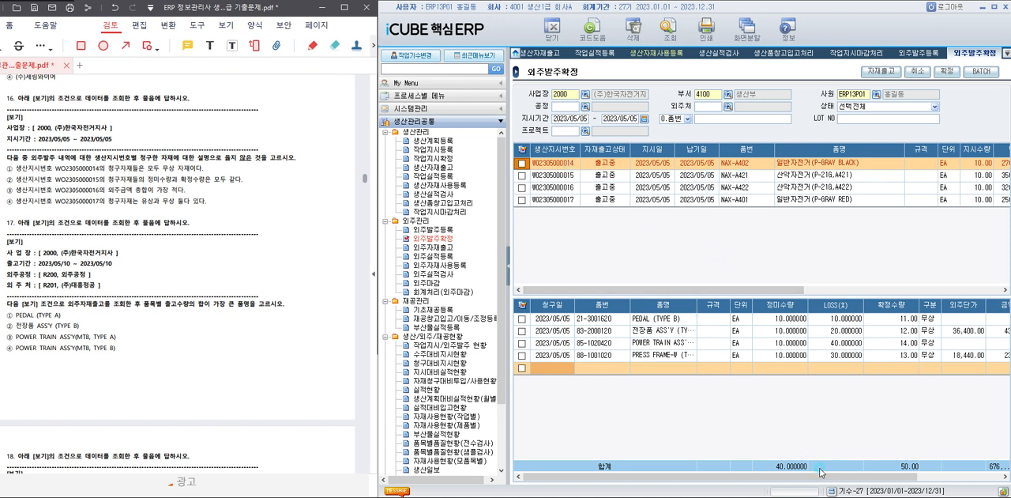
{"action": "left_click_drag", "start_coordinate": [821, 477], "coordinate": [921, 477]}
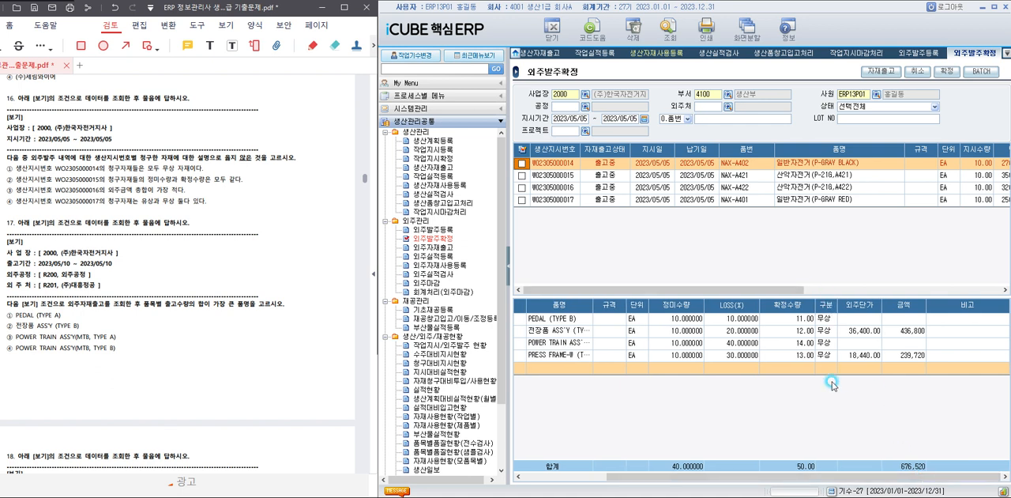
{"action": "left_click", "coordinate": [656, 175]}
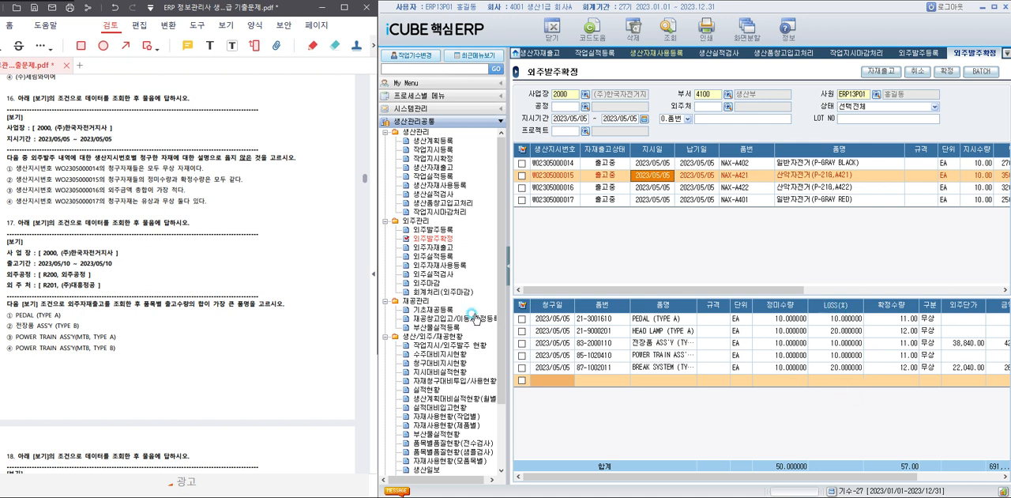
{"action": "left_click_drag", "start_coordinate": [6, 174], "coordinate": [246, 179]}
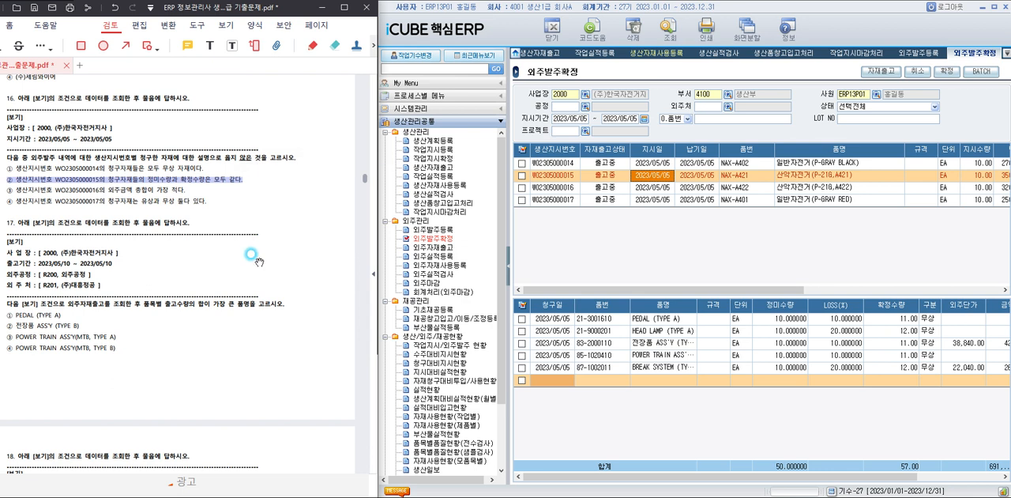
For question 17, open 외주자재출고 and set the 출고기간 to 2023/05/10 through 2023/05/10.
{"action": "scroll", "coordinate": [257, 249], "scroll_direction": "down", "scroll_amount": 3}
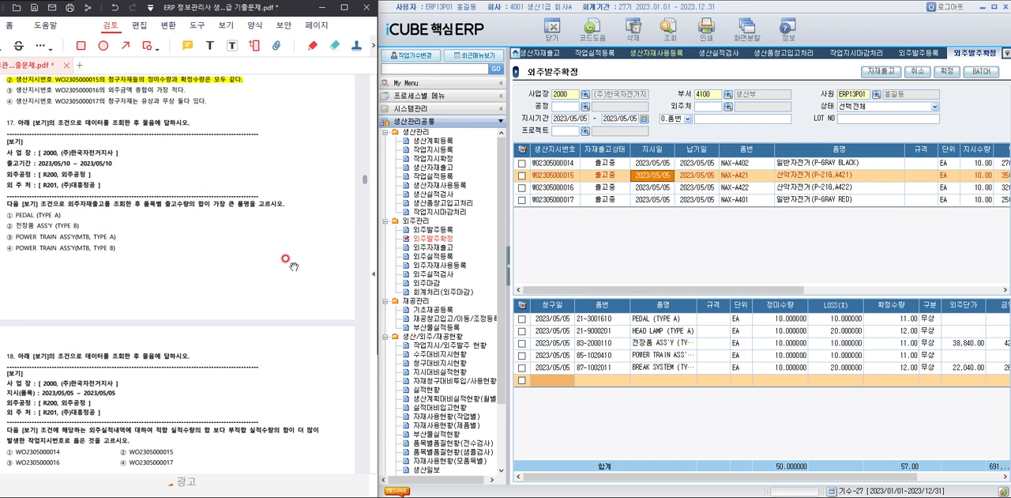
{"action": "left_click", "coordinate": [433, 248]}
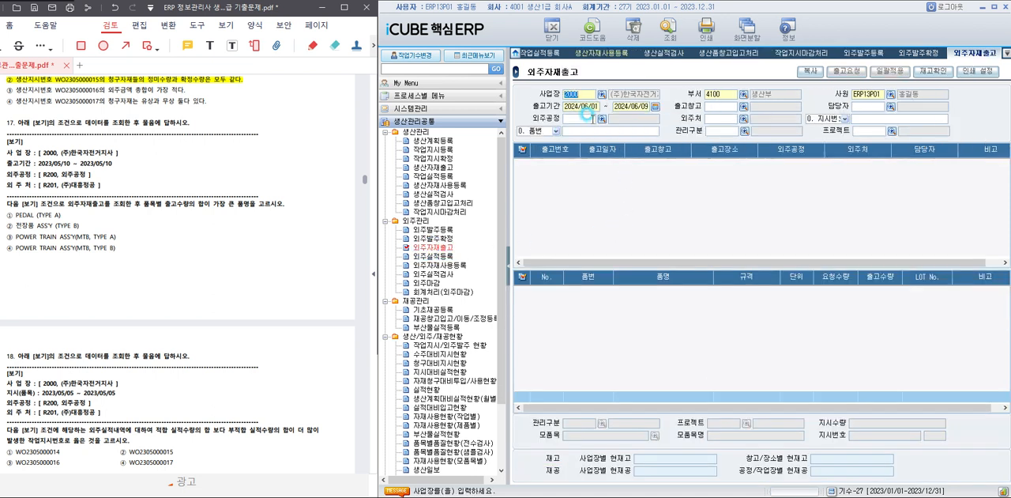
{"action": "left_click", "coordinate": [584, 106]}
{"action": "type", "text": "202"}
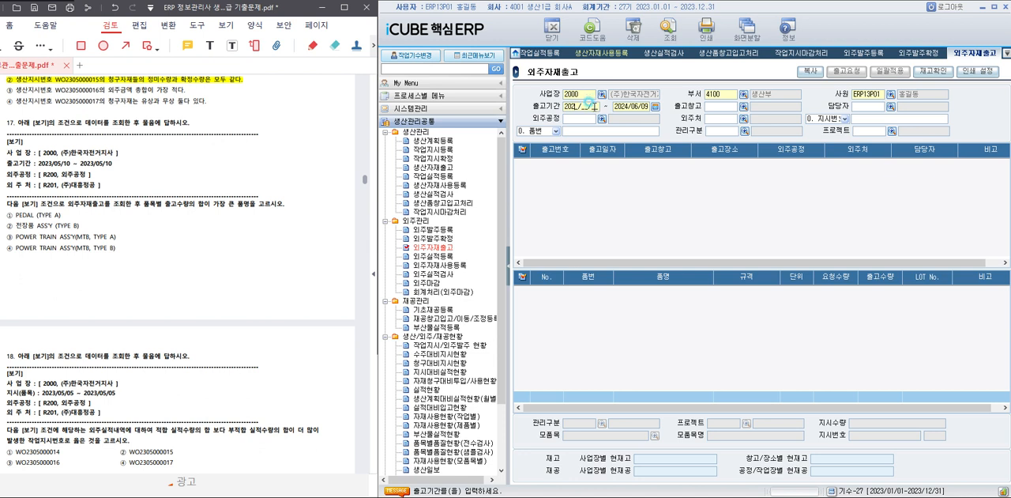
{"action": "type", "text": "3051"}
{"action": "type", "text": "02023/05/1"}
{"action": "type", "text": "0510"}
Set 외주공정 to R200 and 외주처 to R201 (주)대흥정공, and query the material issues.
{"action": "left_click", "coordinate": [743, 106]}
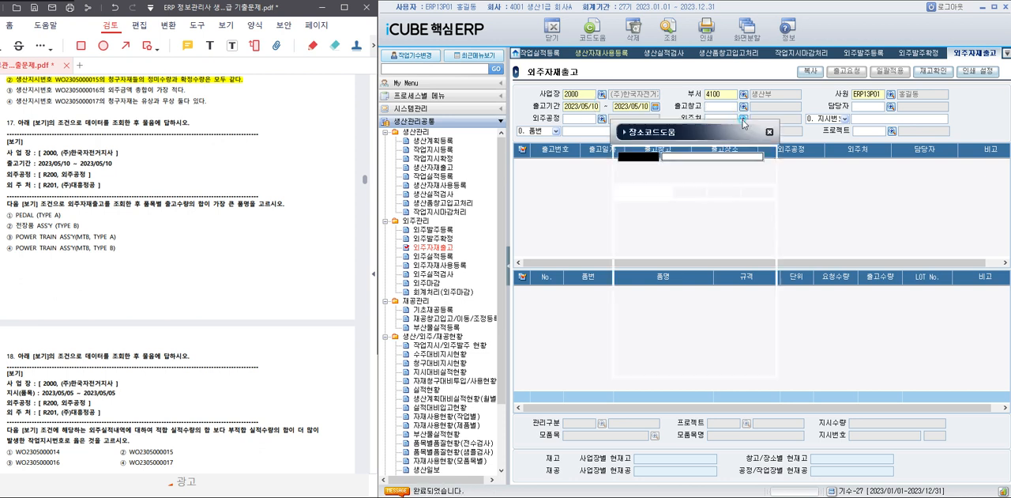
{"action": "left_click", "coordinate": [759, 194]}
{"action": "left_click", "coordinate": [603, 119]}
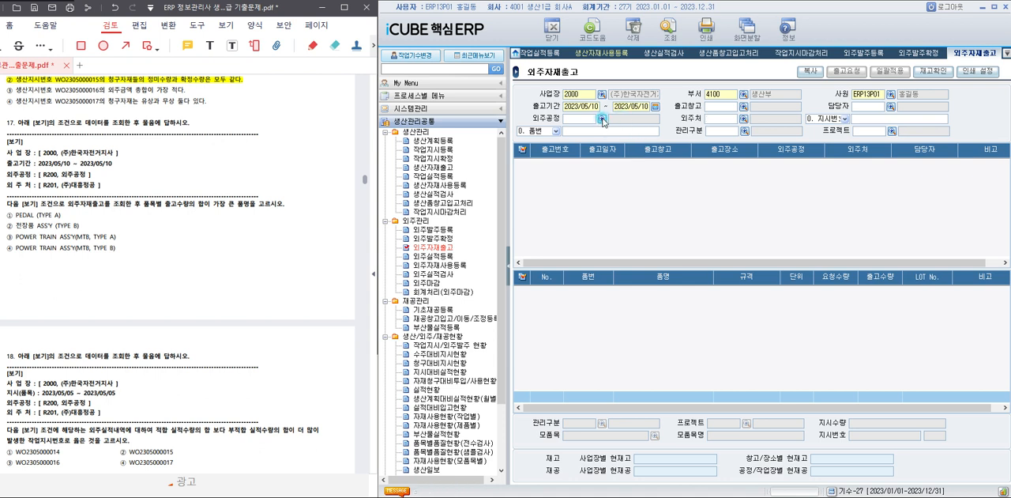
{"action": "double_click", "coordinate": [670, 224]}
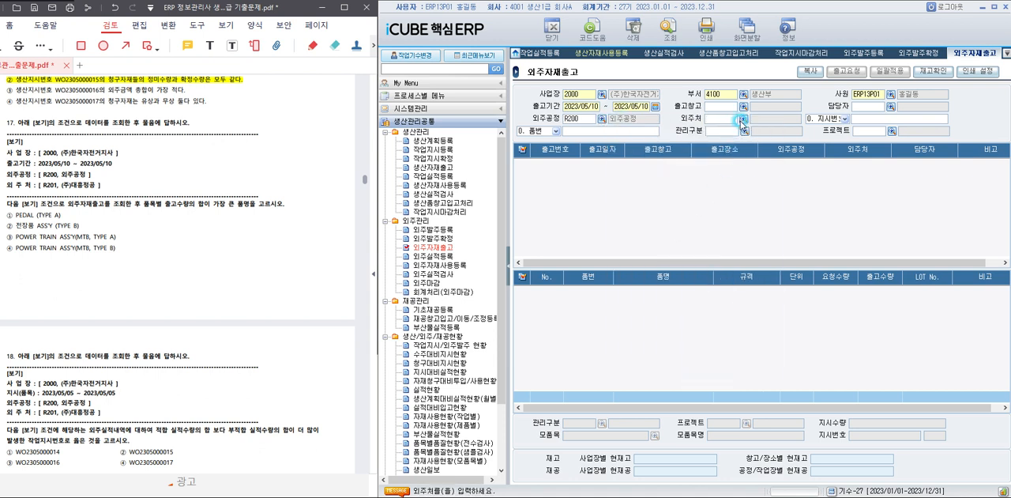
{"action": "left_click", "coordinate": [743, 122]}
{"action": "double_click", "coordinate": [703, 227]}
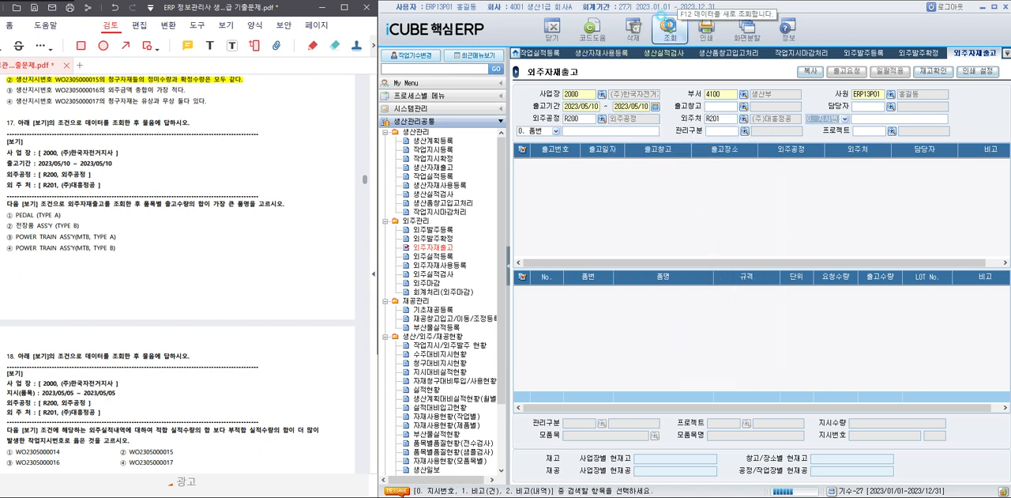
{"action": "left_click", "coordinate": [669, 26]}
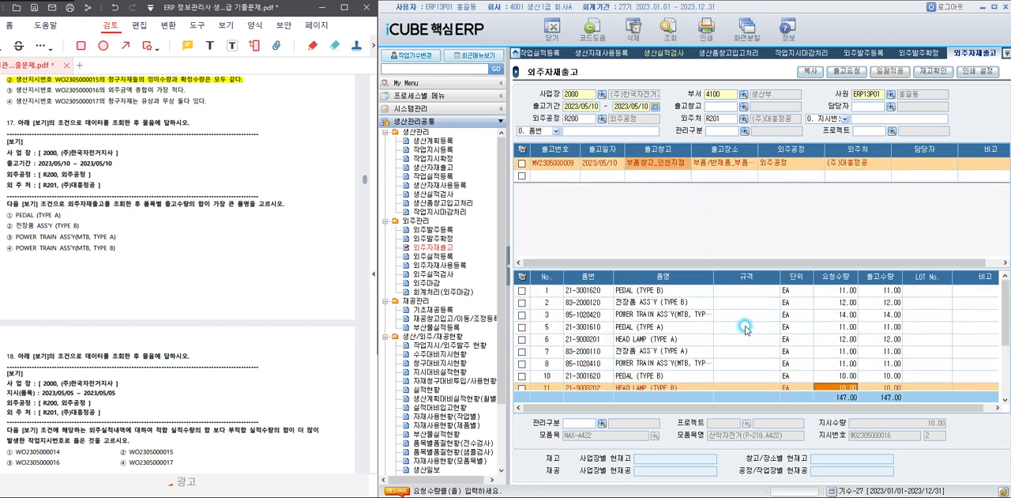
Compare the total 출고수량 per item in the issue details, and highlight choice ③ POWER TRAIN ASS'Y(MTB, TYPE A) in question 17.
{"action": "left_click", "coordinate": [782, 304]}
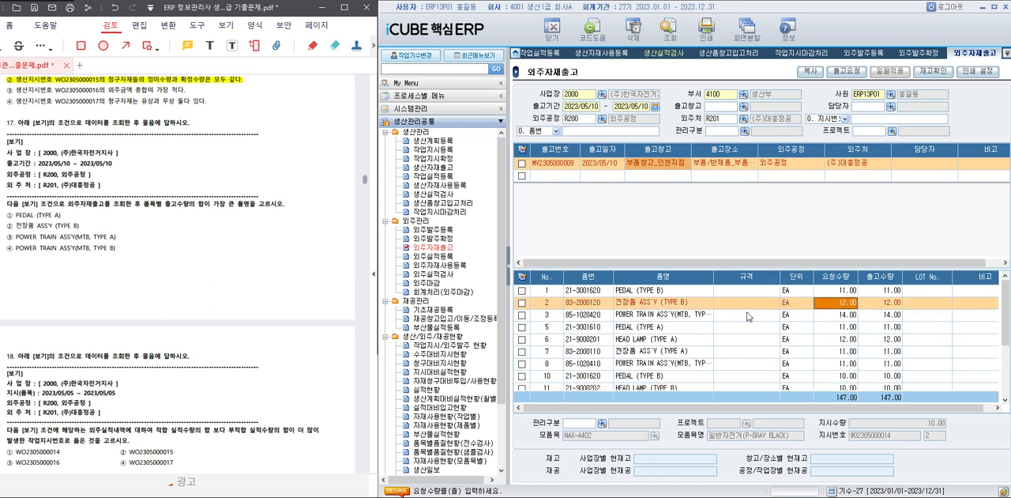
{"action": "left_click", "coordinate": [725, 328]}
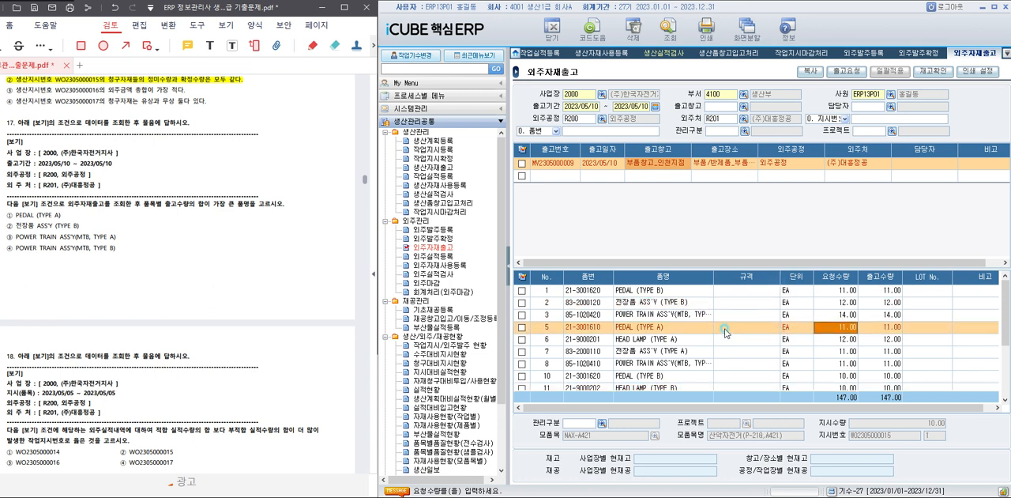
{"action": "scroll", "coordinate": [737, 383], "scroll_direction": "down", "scroll_amount": 2}
{"action": "scroll", "coordinate": [736, 379], "scroll_direction": "down", "scroll_amount": 1}
{"action": "left_click", "coordinate": [735, 373]}
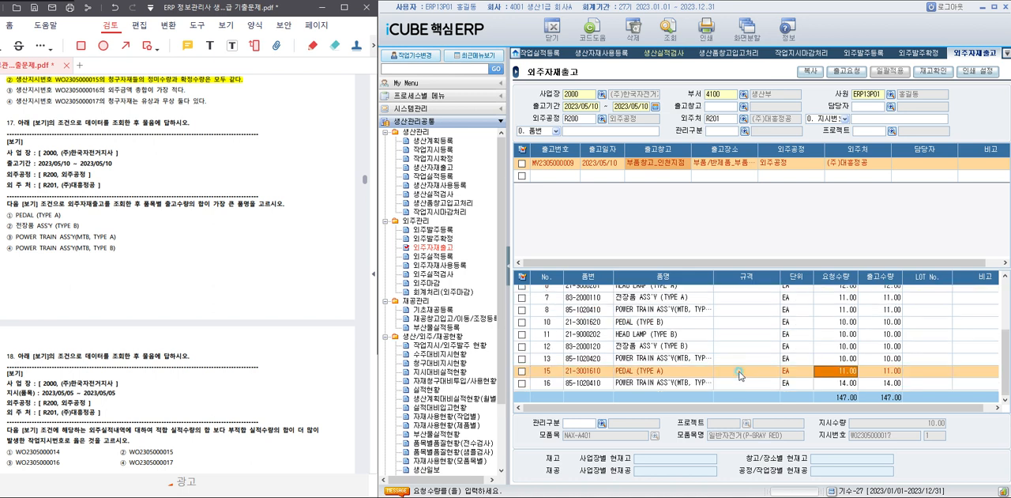
{"action": "scroll", "coordinate": [735, 385], "scroll_direction": "up", "scroll_amount": 3}
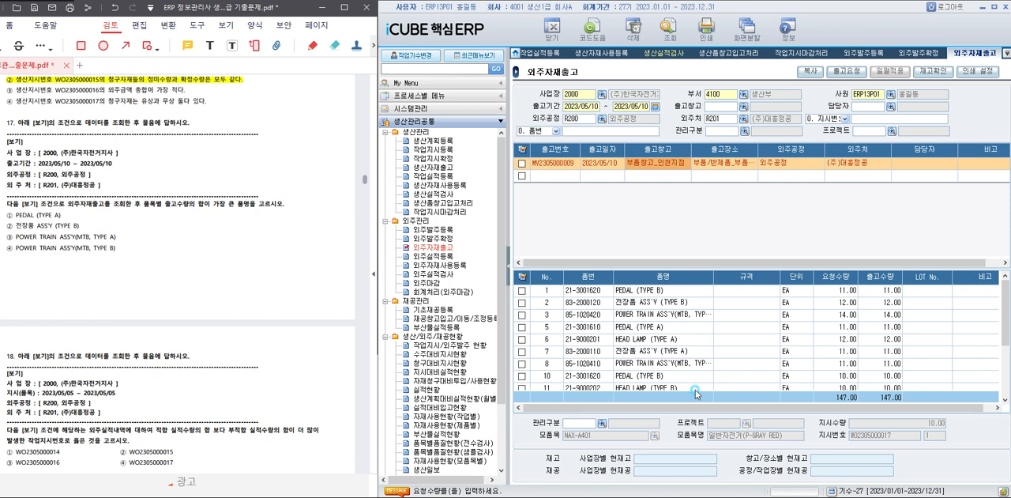
{"action": "scroll", "coordinate": [858, 363], "scroll_direction": "down", "scroll_amount": 2}
{"action": "scroll", "coordinate": [859, 363], "scroll_direction": "up", "scroll_amount": 2}
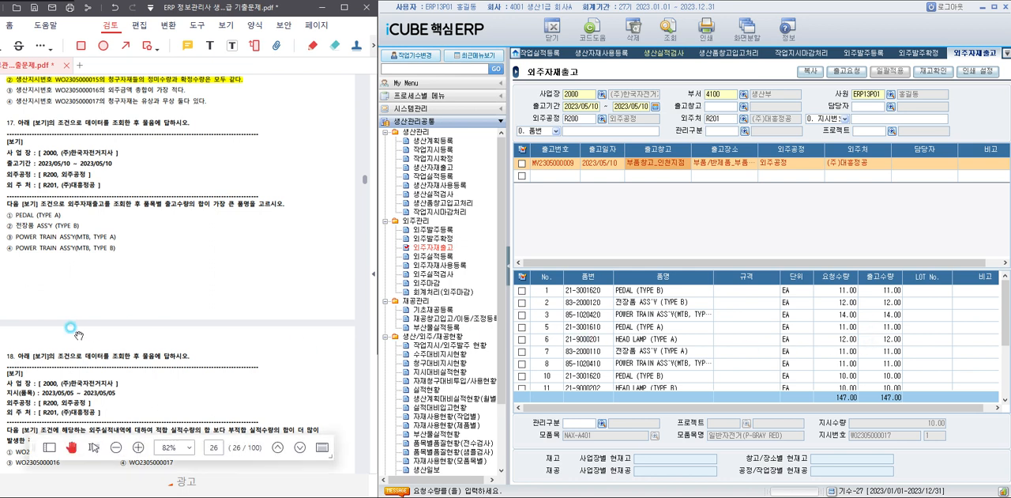
{"action": "left_click_drag", "start_coordinate": [10, 236], "coordinate": [118, 236]}
{"action": "left_click", "coordinate": [134, 228]}
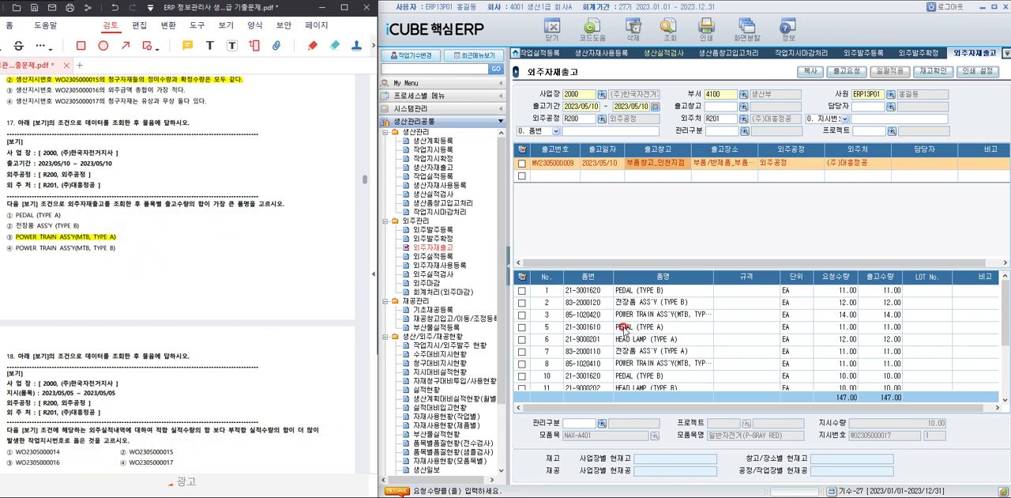
For question 18, open 외주실적등록 and query 지시(품목) 2023/05/05 to 2023/05/05 with 외주처 R201 (주)대흥정공.
{"action": "scroll", "coordinate": [206, 271], "scroll_direction": "down", "scroll_amount": 2}
{"action": "scroll", "coordinate": [207, 267], "scroll_direction": "down", "scroll_amount": 4}
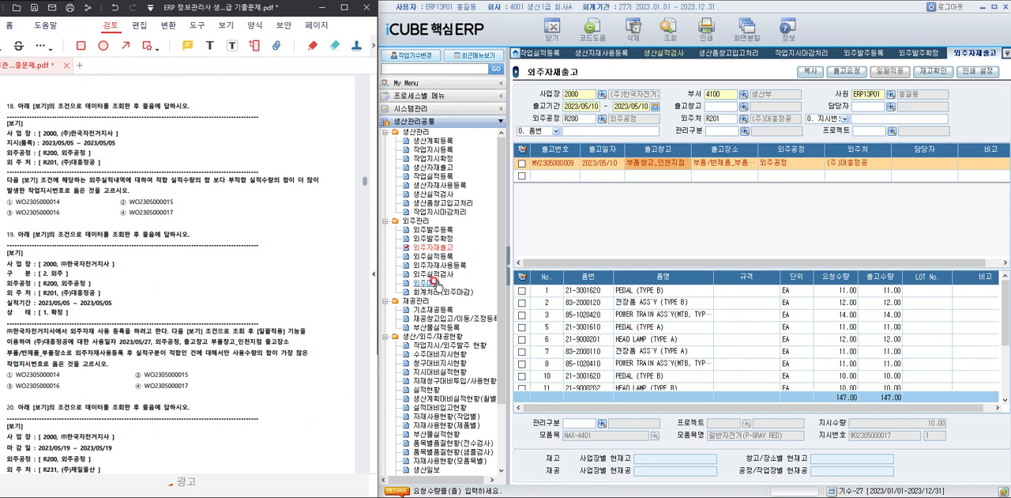
{"action": "left_click", "coordinate": [433, 256]}
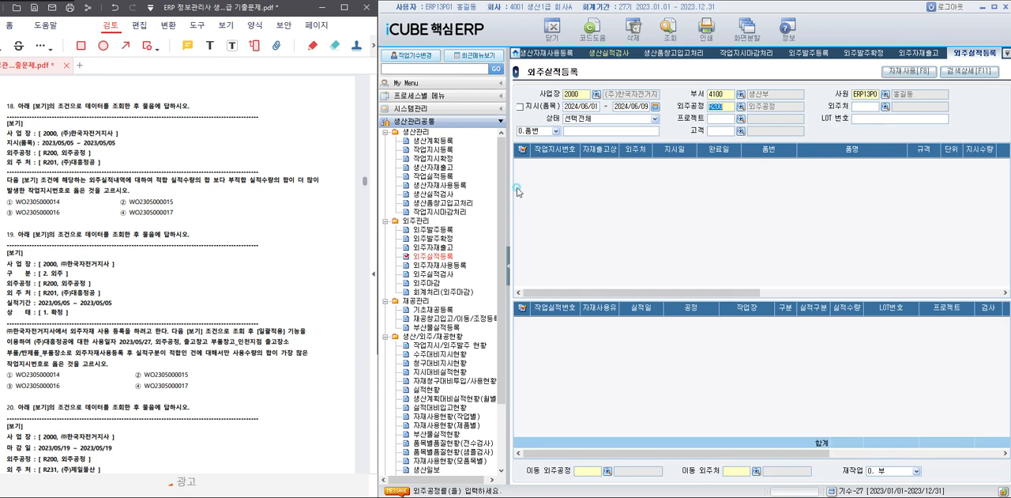
{"action": "type", "text": "2023"}
{"action": "type", "text": "01"}
{"action": "type", "text": "2"}
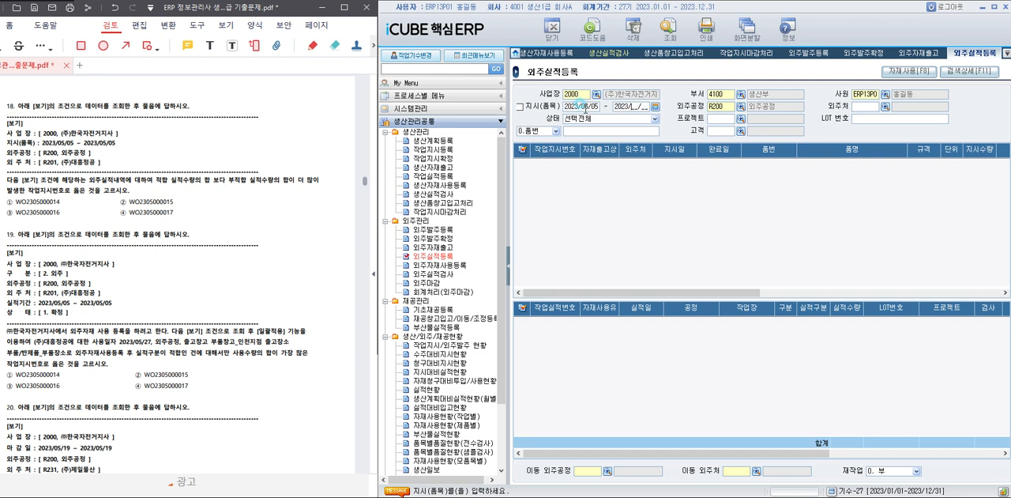
{"action": "type", "text": "02305"}
{"action": "type", "text": "05"}
{"action": "key", "text": "Return"}
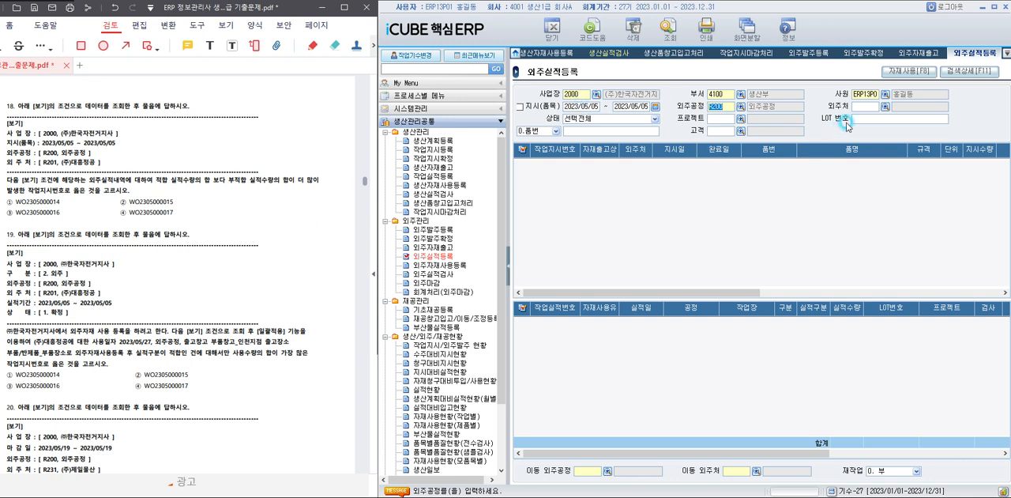
{"action": "left_click", "coordinate": [884, 106]}
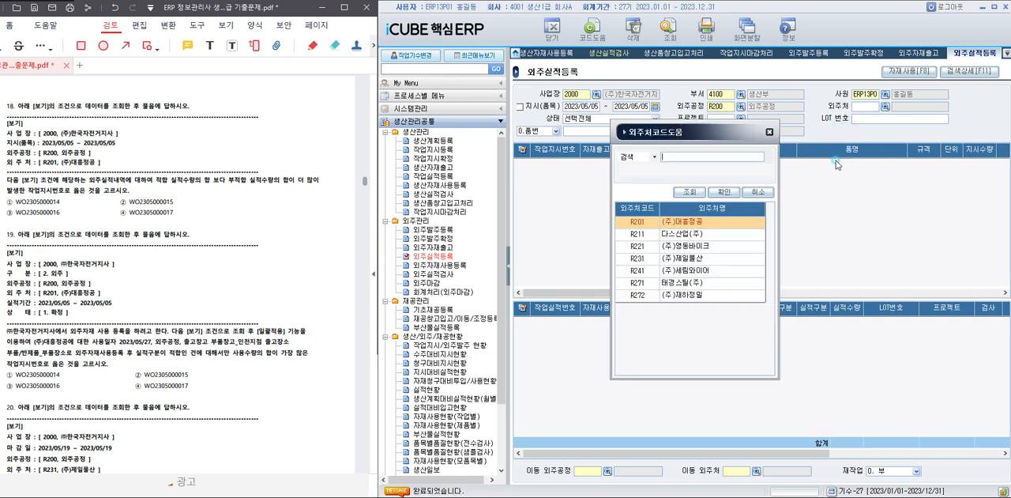
{"action": "double_click", "coordinate": [695, 222]}
{"action": "left_click", "coordinate": [669, 30]}
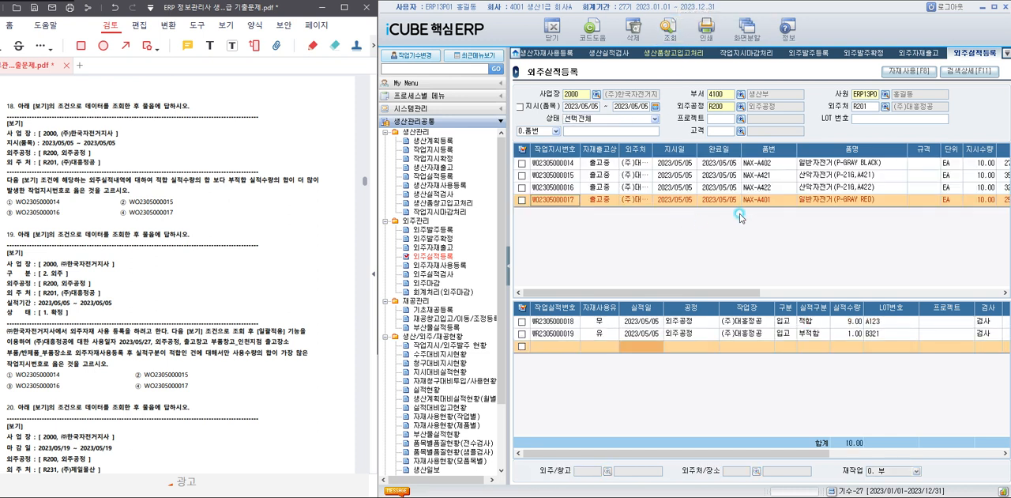
{"action": "left_click", "coordinate": [800, 164]}
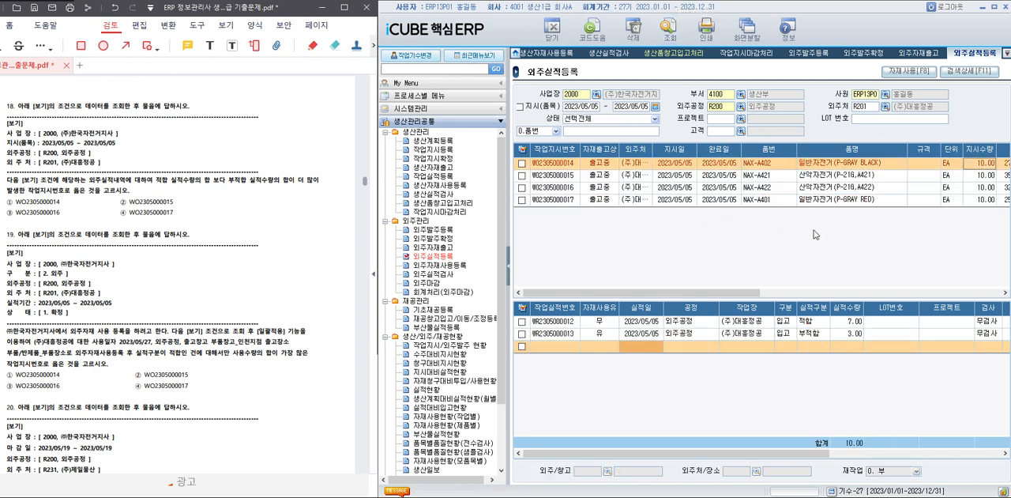
{"action": "left_click", "coordinate": [826, 176]}
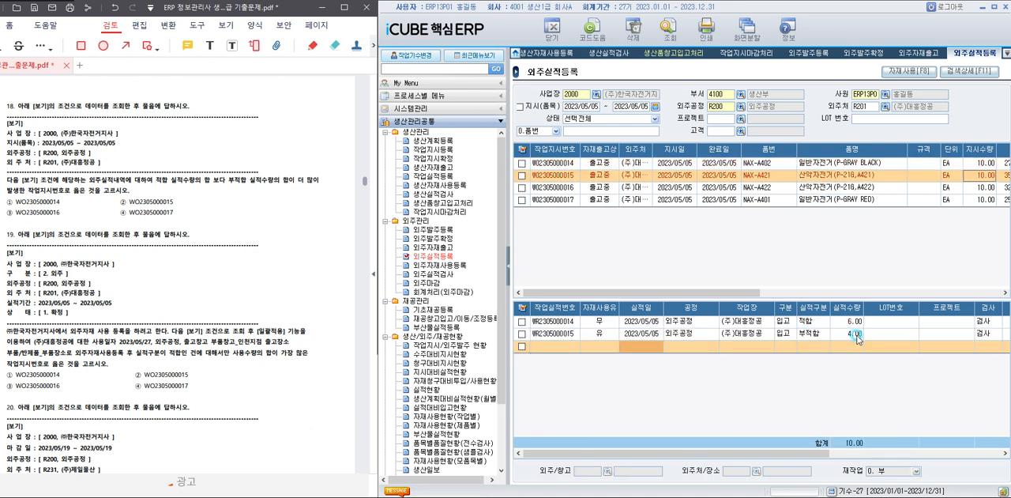
{"action": "left_click", "coordinate": [836, 188]}
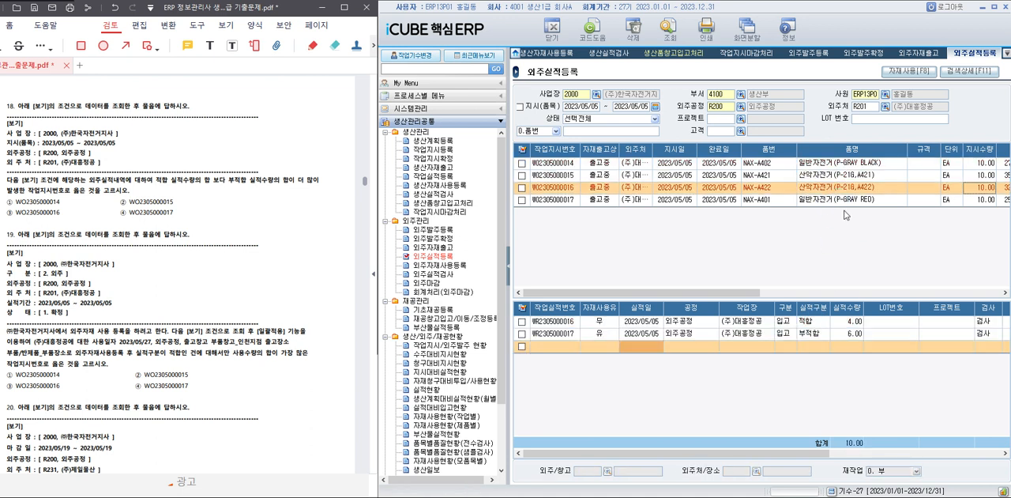
{"action": "left_click", "coordinate": [851, 337]}
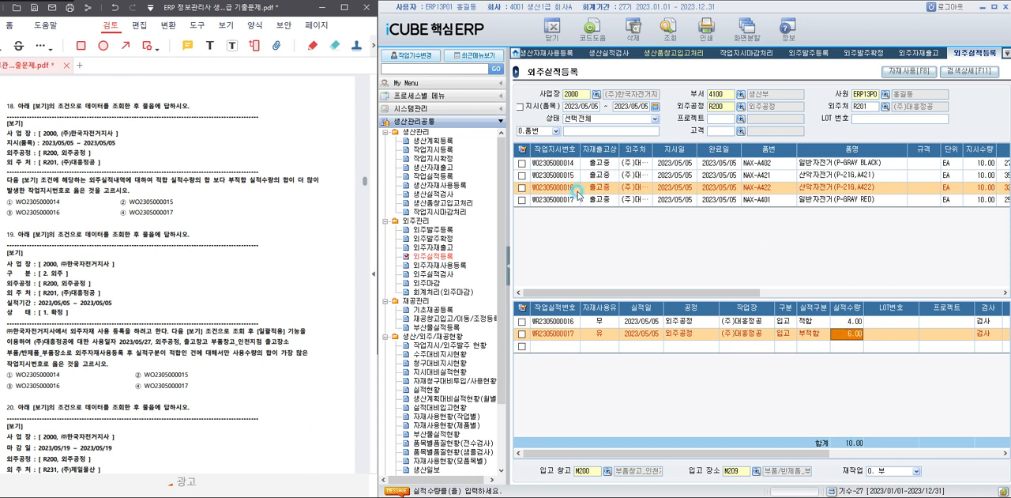
{"action": "left_click_drag", "start_coordinate": [11, 211], "coordinate": [82, 213]}
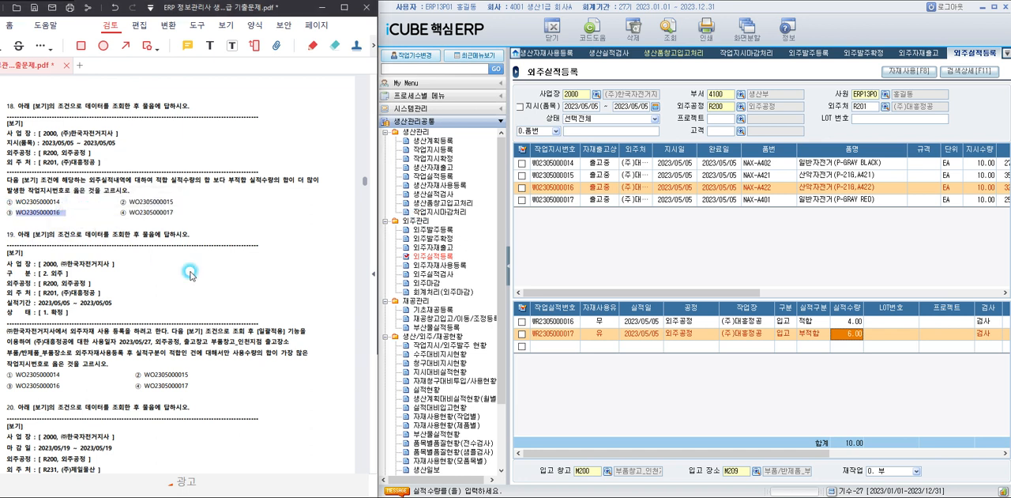
{"action": "left_click", "coordinate": [210, 270]}
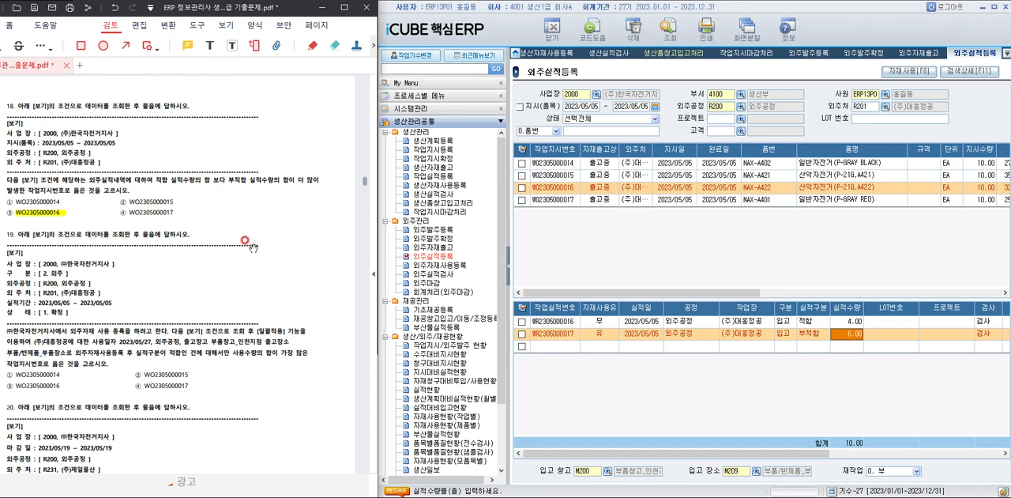
For question 19, open 외주자재사용등록.
{"action": "scroll", "coordinate": [126, 302], "scroll_direction": "down", "scroll_amount": 2}
{"action": "scroll", "coordinate": [124, 295], "scroll_direction": "down", "scroll_amount": 2}
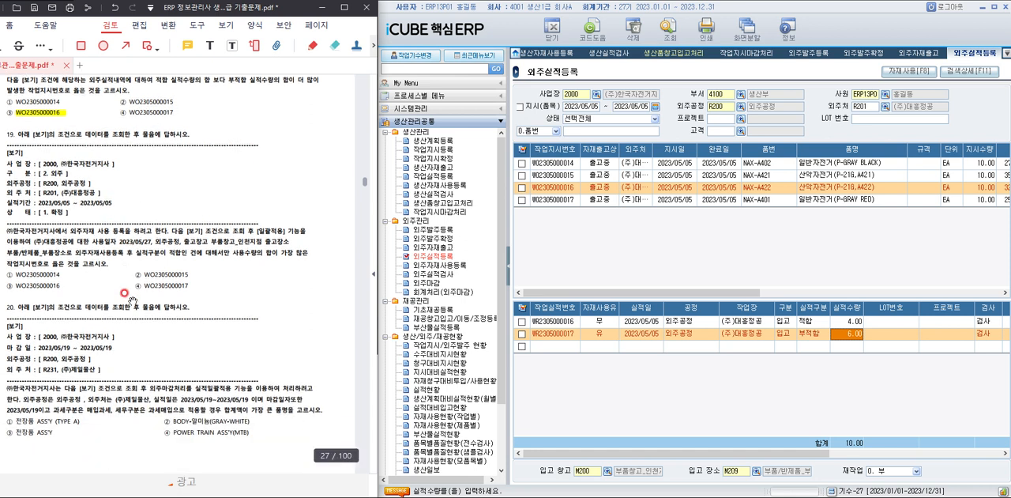
{"action": "left_click", "coordinate": [433, 264]}
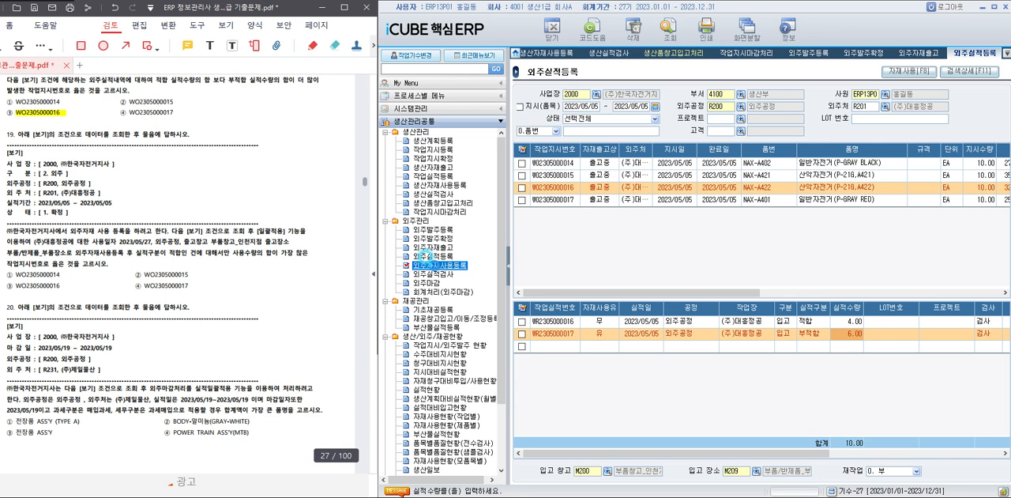
{"action": "double_click", "coordinate": [434, 267]}
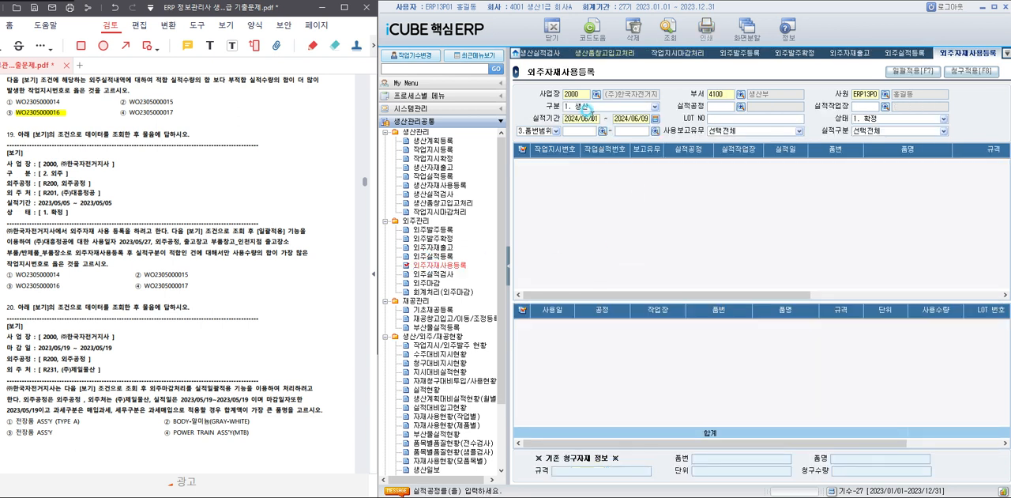
Set 구분 to 2. 외주 and 실적기간 to 2023/05/05 through 2023/05/05, and query the subcontracting results.
{"action": "left_click", "coordinate": [591, 108]}
{"action": "left_click", "coordinate": [593, 123]}
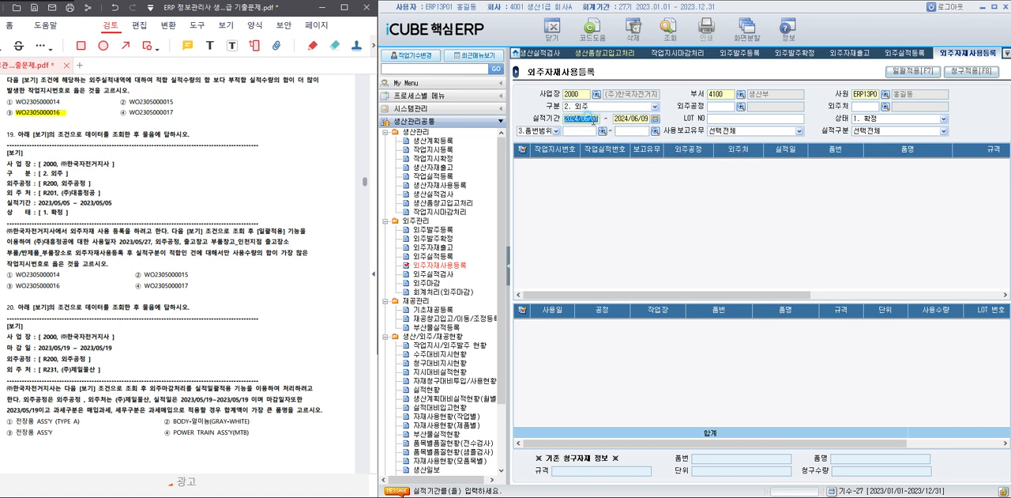
{"action": "type", "text": "2"}
{"action": "type", "text": "023/05/05 ~ 2023/"}
{"action": "type", "text": "05/05"}
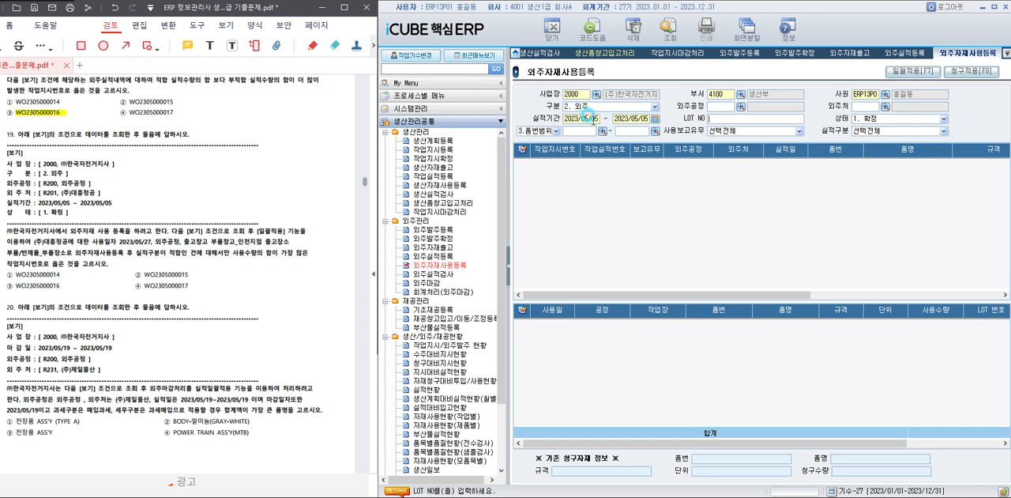
{"action": "left_click", "coordinate": [670, 28]}
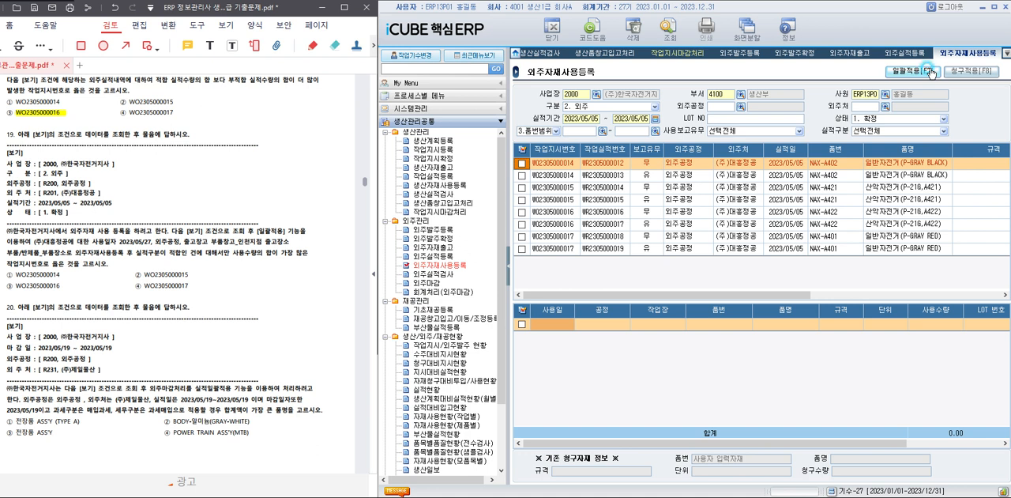
{"action": "left_click", "coordinate": [932, 72]}
{"action": "left_click", "coordinate": [700, 176]}
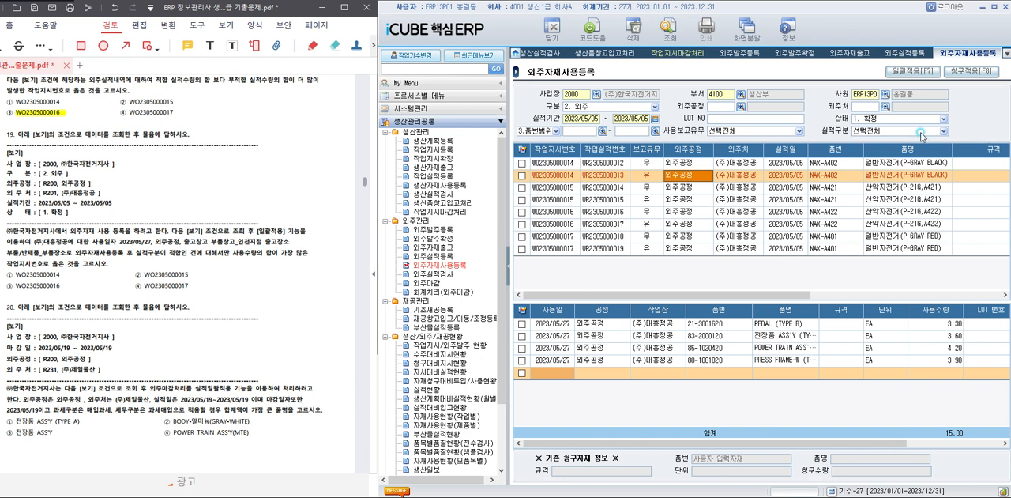
Set 외주공정 to R200 외주공정 and 외주처 to R201 (주)대흥정공, and query the results again.
{"action": "left_click", "coordinate": [741, 106]}
{"action": "double_click", "coordinate": [699, 224]}
{"action": "left_click", "coordinate": [885, 106]}
{"action": "double_click", "coordinate": [680, 226]}
{"action": "left_click", "coordinate": [669, 30]}
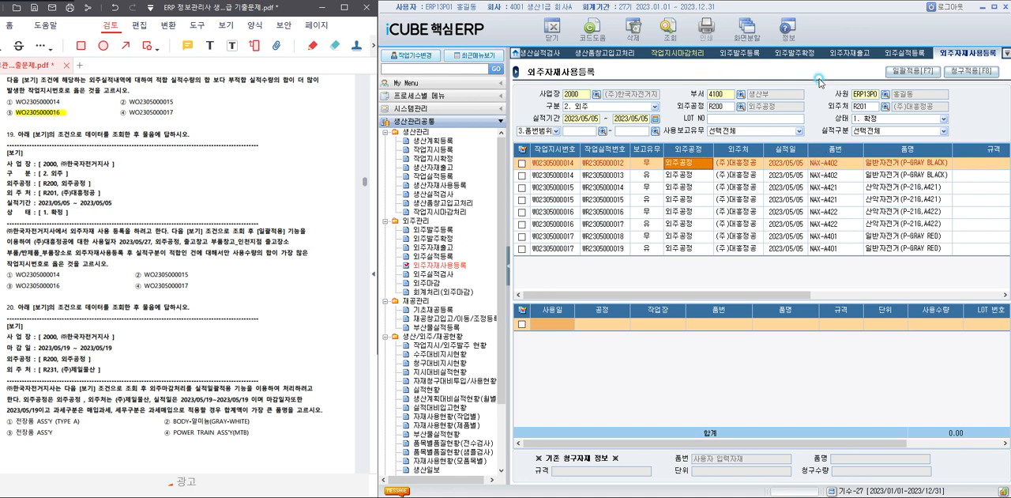
Filter the subcontracting results to 실적구분 0. 적합, and select all the listed results.
{"action": "left_click", "coordinate": [869, 130]}
{"action": "left_click", "coordinate": [877, 149]}
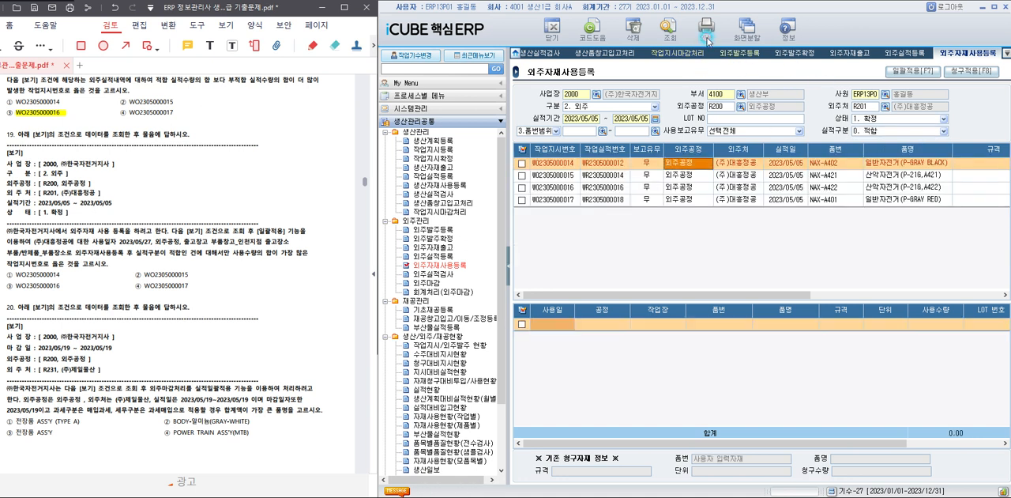
{"action": "left_click", "coordinate": [710, 185]}
{"action": "left_click", "coordinate": [707, 176]}
{"action": "left_click", "coordinate": [706, 188]}
{"action": "left_click", "coordinate": [676, 200]}
{"action": "left_click", "coordinate": [521, 148]}
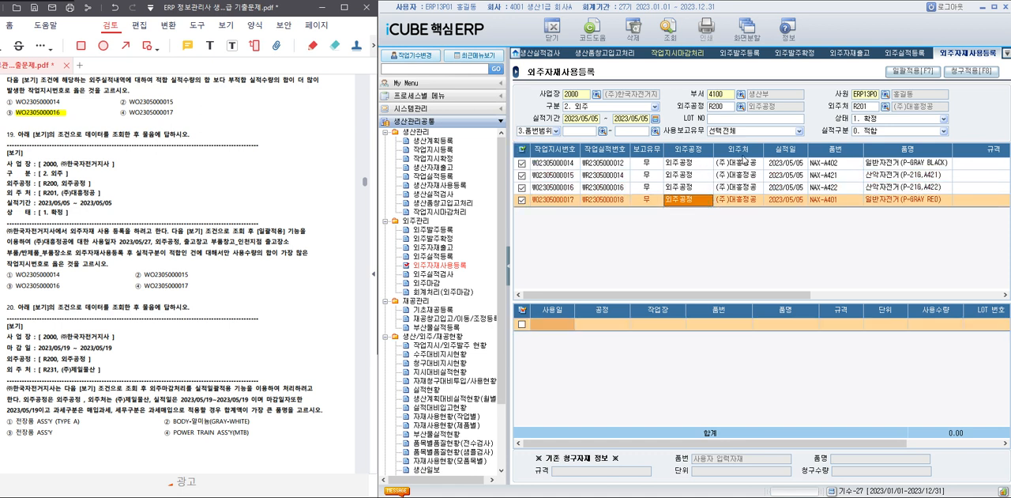
Start 일괄적용 for the selected results, disable 실적 공정/날짜 기준, and set 사용일자 to 2023/05/27.
{"action": "left_click", "coordinate": [912, 71]}
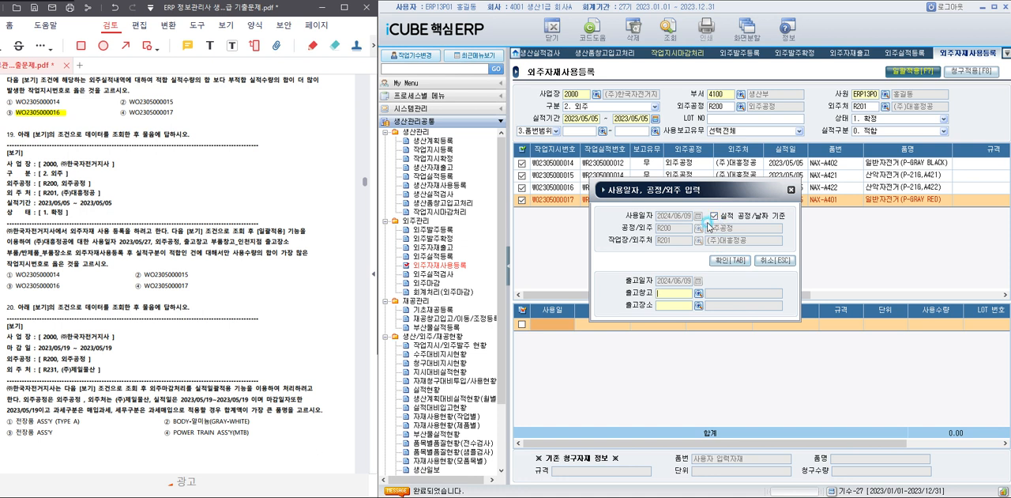
{"action": "left_click", "coordinate": [714, 216]}
{"action": "type", "text": "2023/"}
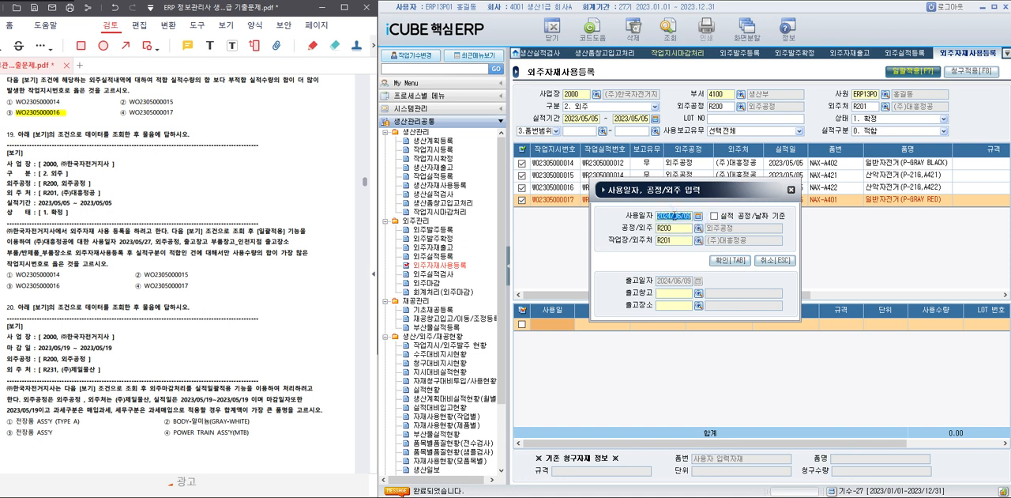
{"action": "type", "text": "05/27"}
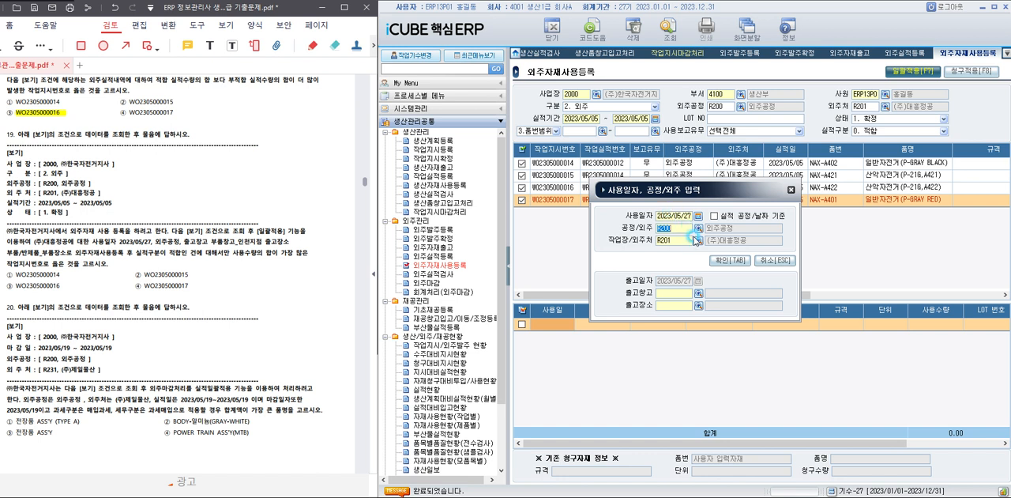
Set 출고창고 to M200 부품창고_인천지점 and 출고장소 to M201 부품/반제품_부품장소, and apply the material usage.
{"action": "left_click", "coordinate": [699, 294]}
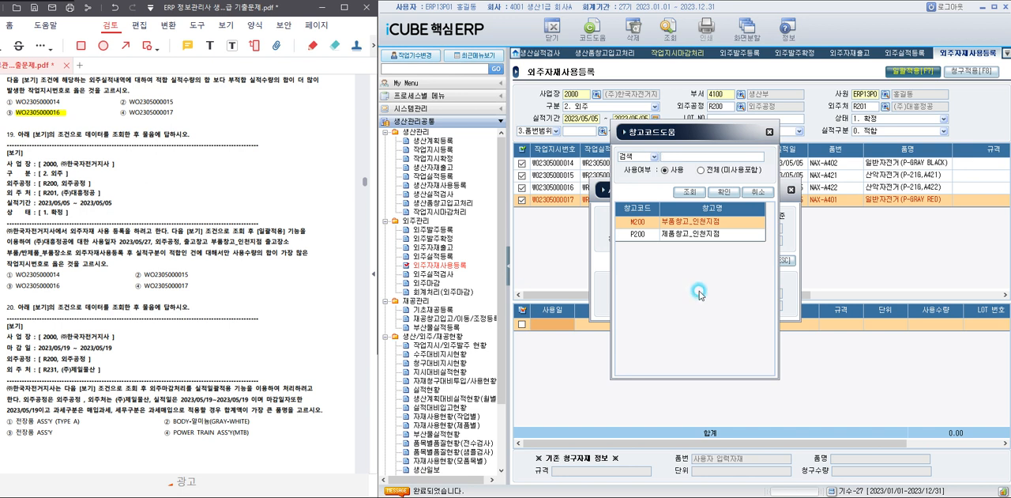
{"action": "left_click", "coordinate": [707, 226]}
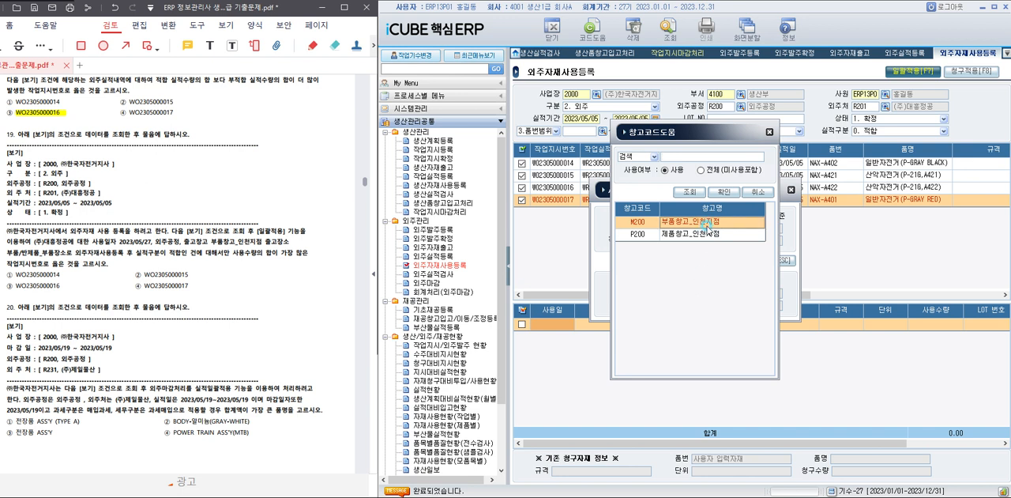
{"action": "double_click", "coordinate": [708, 225]}
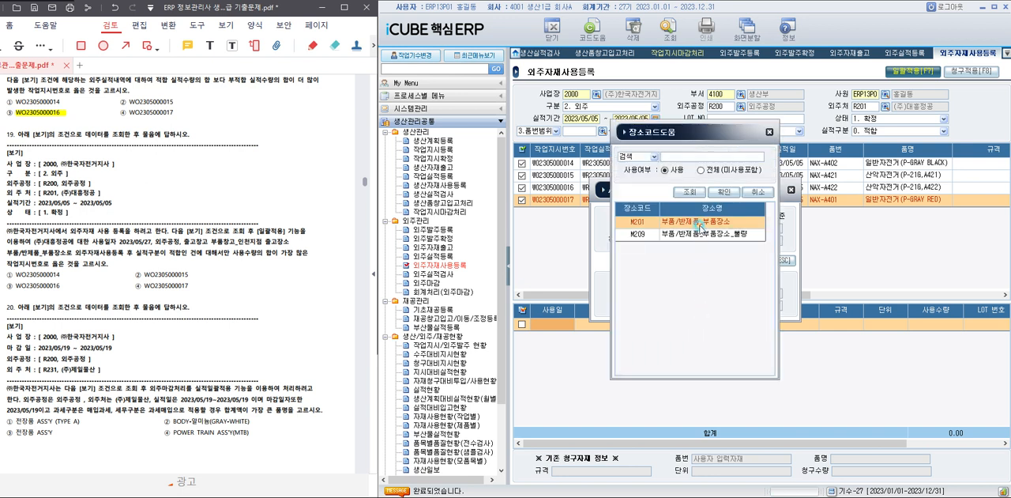
{"action": "double_click", "coordinate": [699, 225]}
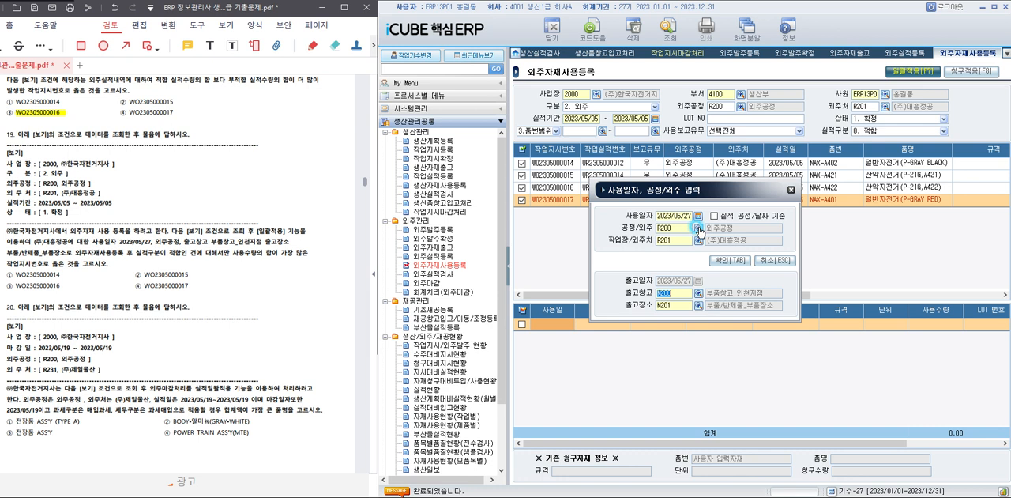
{"action": "left_click", "coordinate": [721, 261]}
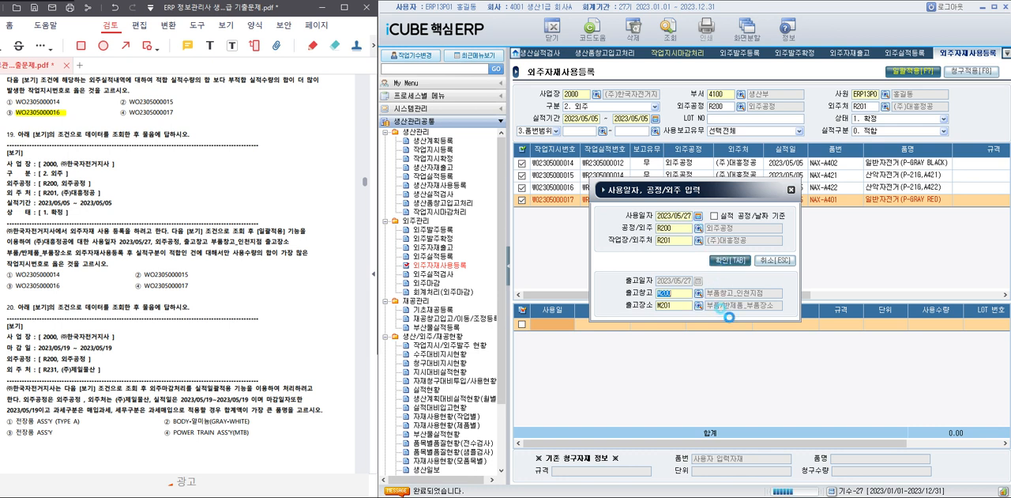
{"action": "left_click", "coordinate": [713, 283]}
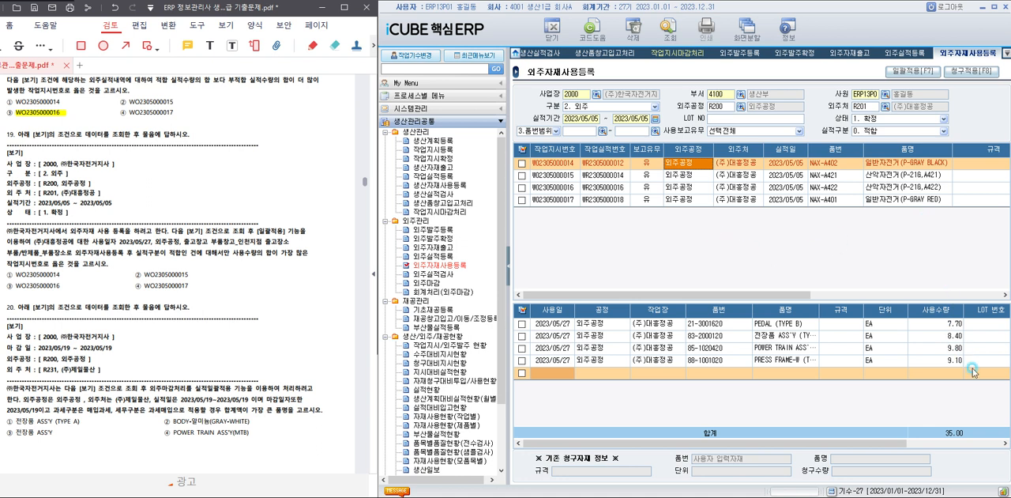
Compare the total 사용수량 of the used materials across the four listed work orders.
{"action": "left_click", "coordinate": [890, 175]}
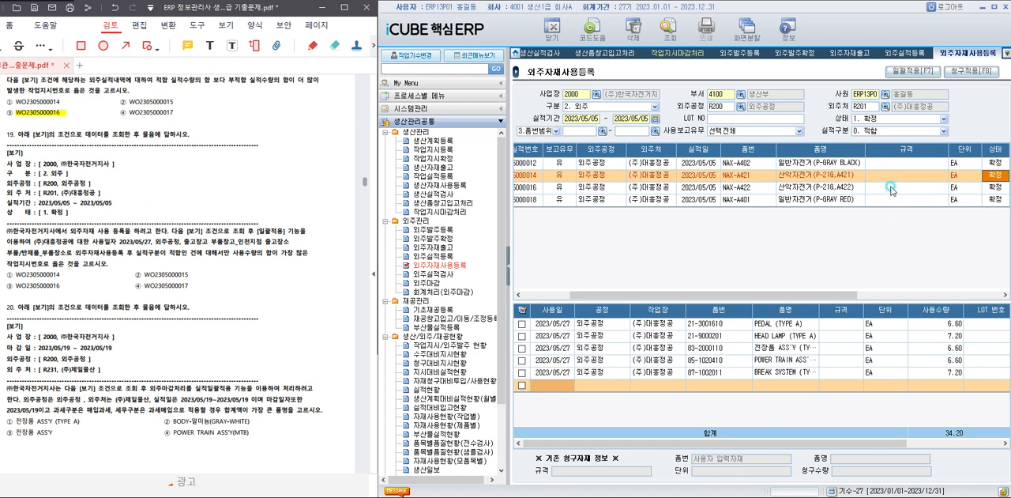
{"action": "left_click", "coordinate": [891, 187]}
{"action": "left_click", "coordinate": [891, 201]}
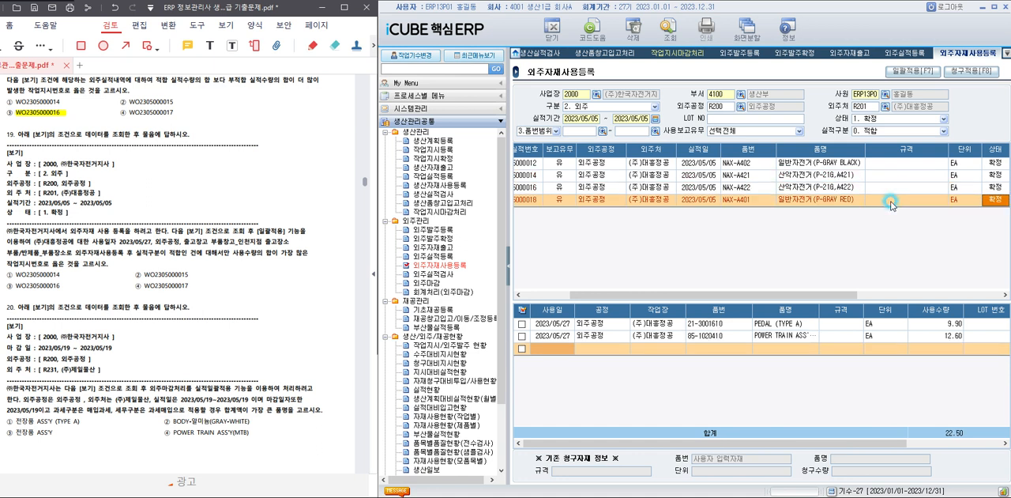
{"action": "left_click", "coordinate": [865, 164]}
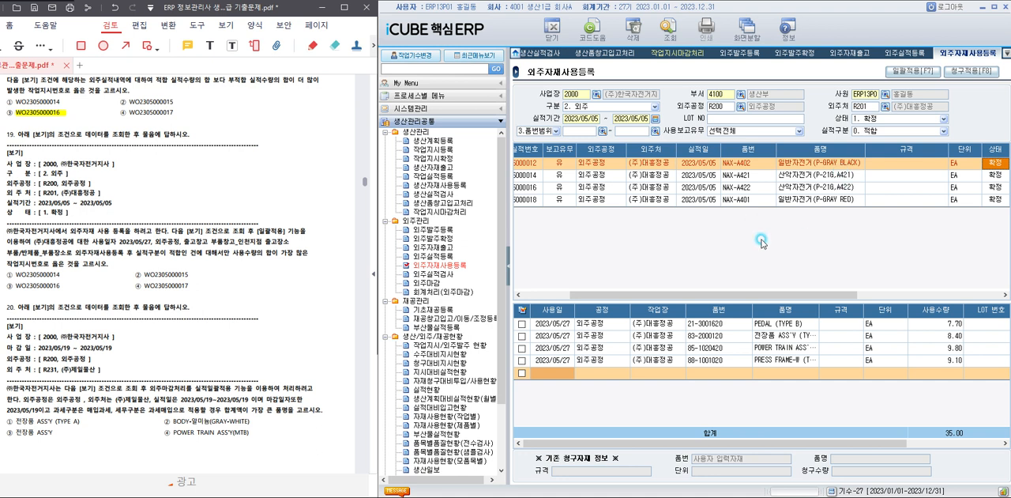
{"action": "left_click_drag", "start_coordinate": [624, 298], "coordinate": [577, 298]}
{"action": "left_click", "coordinate": [18, 280]}
{"action": "left_click_drag", "start_coordinate": [16, 275], "coordinate": [60, 275]}
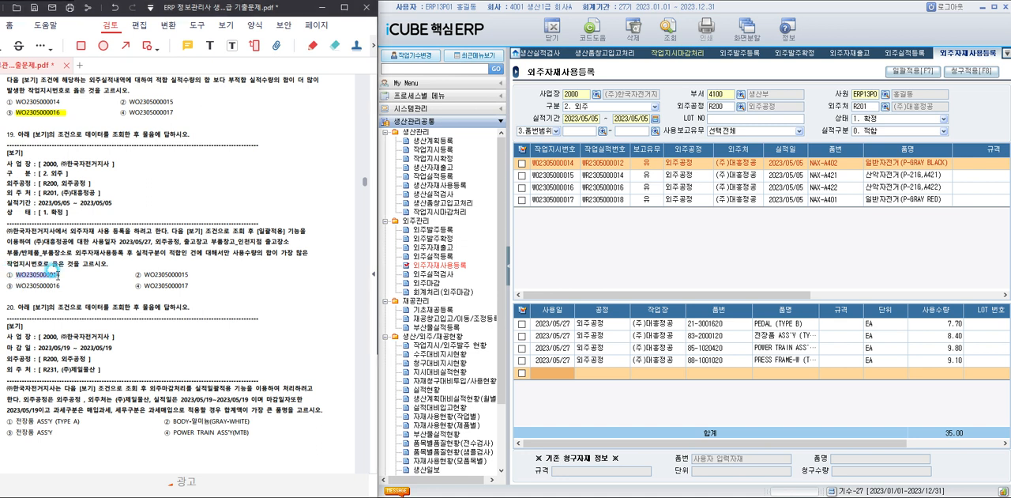
{"action": "left_click", "coordinate": [73, 268]}
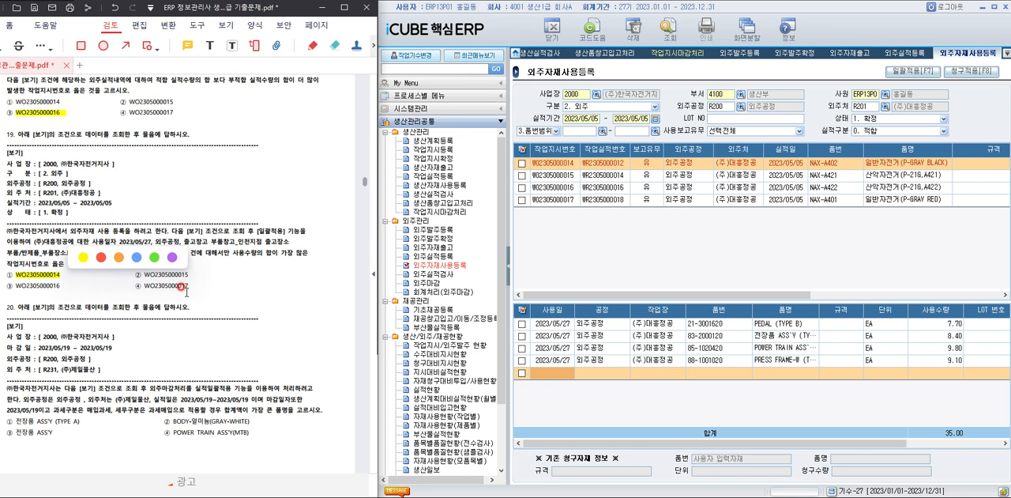
{"action": "left_click_drag", "start_coordinate": [7, 230], "coordinate": [136, 264]}
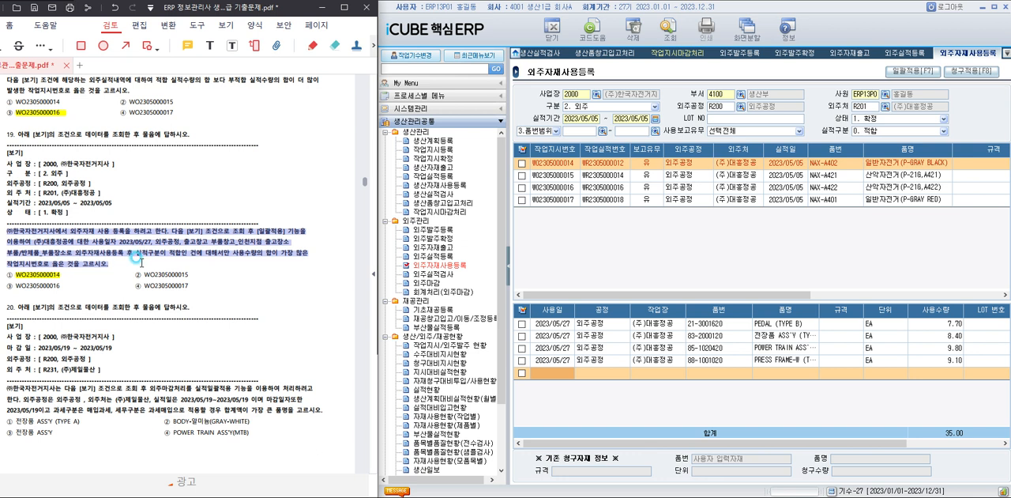
{"action": "left_click", "coordinate": [276, 285]}
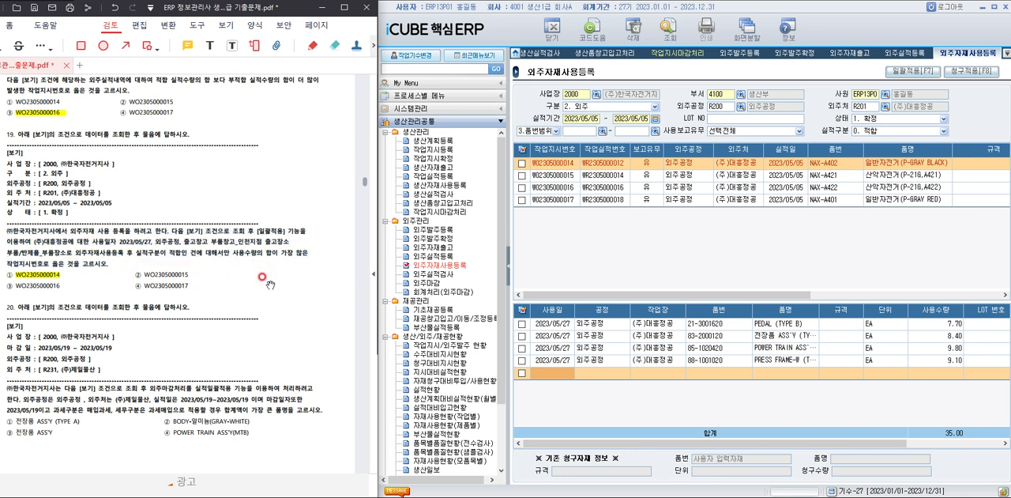
Bring question 20 into view in the PDF, and open 외주마감 in iCUBE.
{"action": "scroll", "coordinate": [273, 281], "scroll_direction": "down", "scroll_amount": 5}
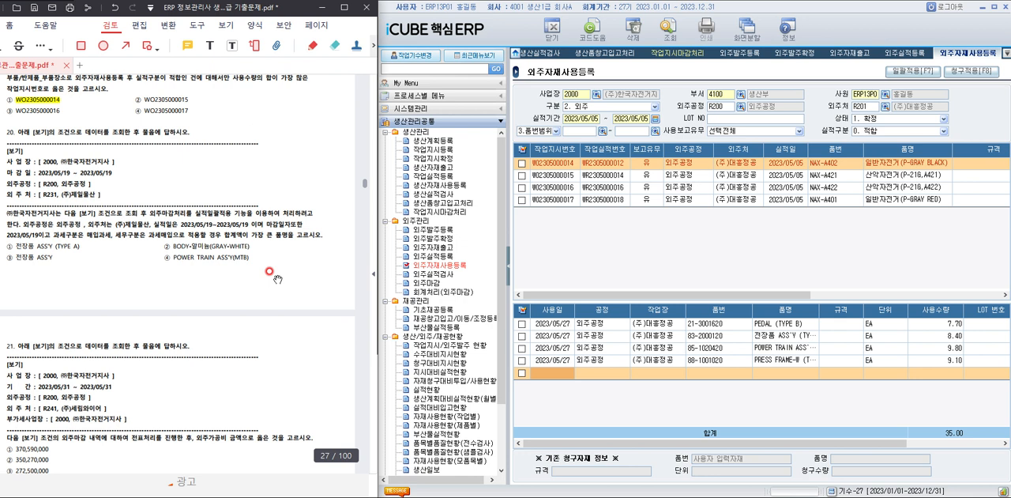
{"action": "scroll", "coordinate": [260, 292], "scroll_direction": "down", "scroll_amount": 1}
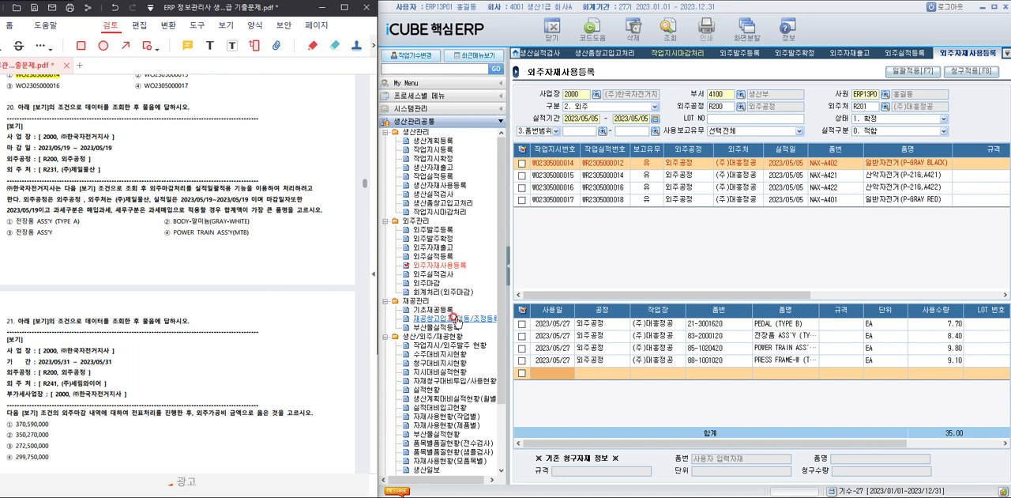
{"action": "left_click", "coordinate": [426, 282]}
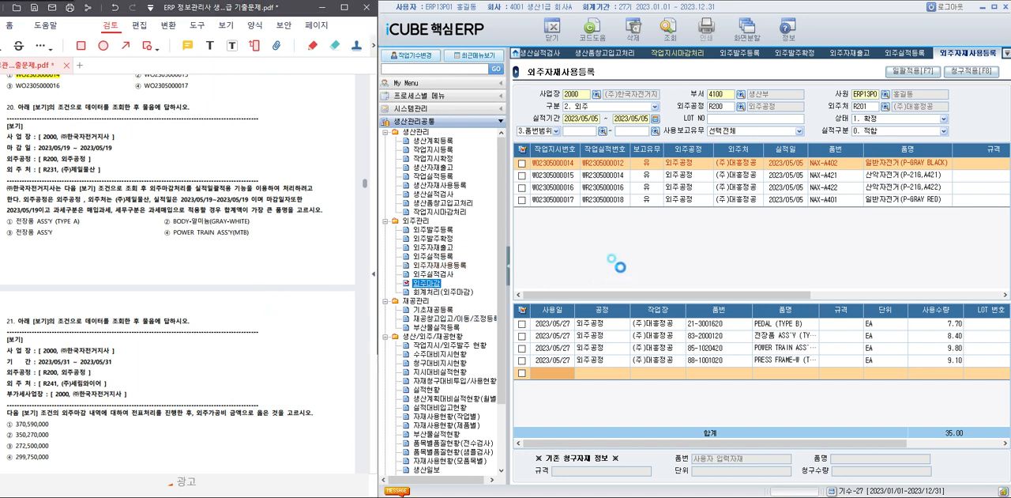
{"action": "key", "text": "Return"}
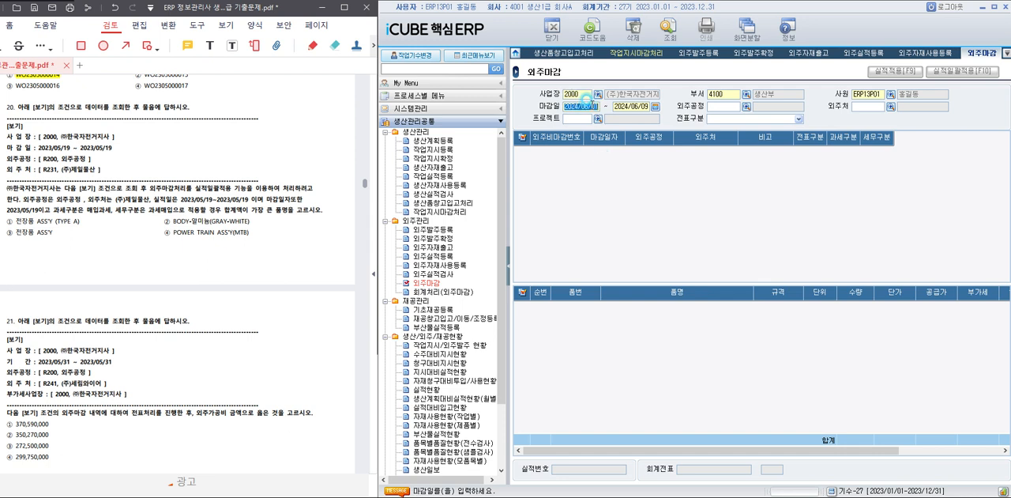
Query the subcontract closings with 마감일 2023/05/19 through 2023/05/19, 외주공정 R200 외주공정 and 외주처 R231 (주)제일물산.
{"action": "type", "text": "2025"}
{"action": "type", "text": "0"}
{"action": "type", "text": "519"}
{"action": "type", "text": "202305"}
{"action": "type", "text": "19"}
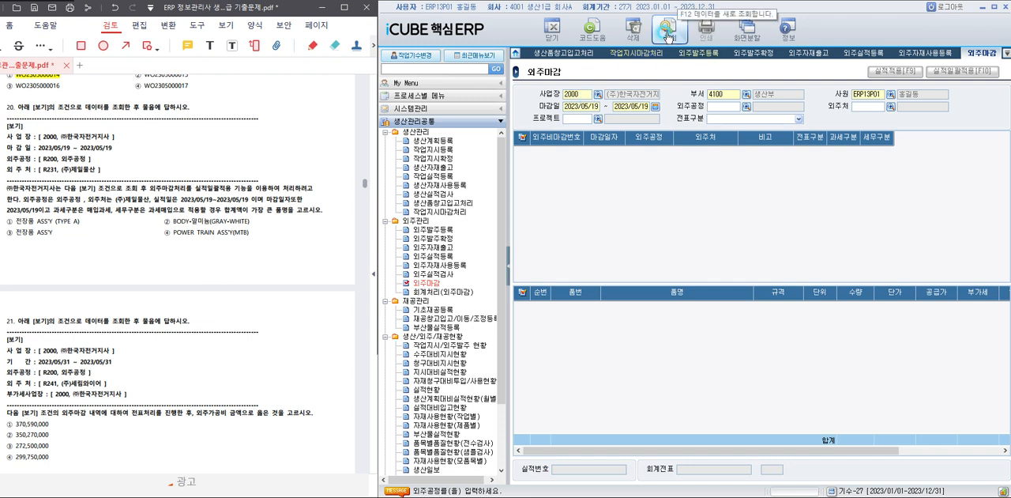
{"action": "left_click", "coordinate": [667, 35]}
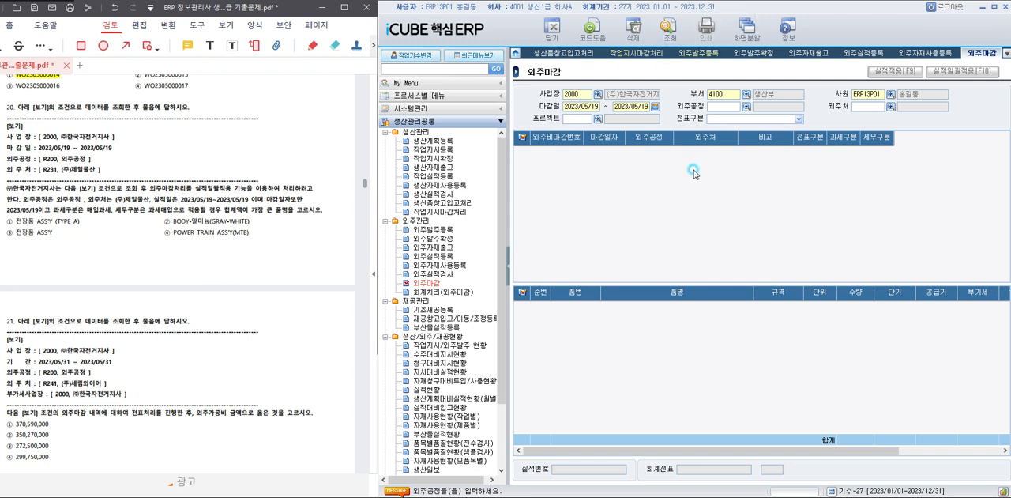
{"action": "left_click", "coordinate": [746, 106]}
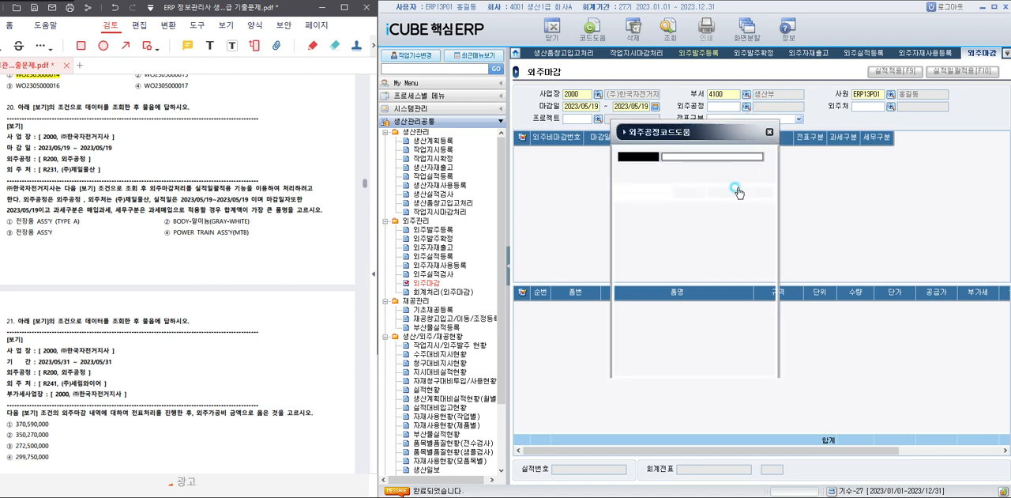
{"action": "double_click", "coordinate": [702, 220]}
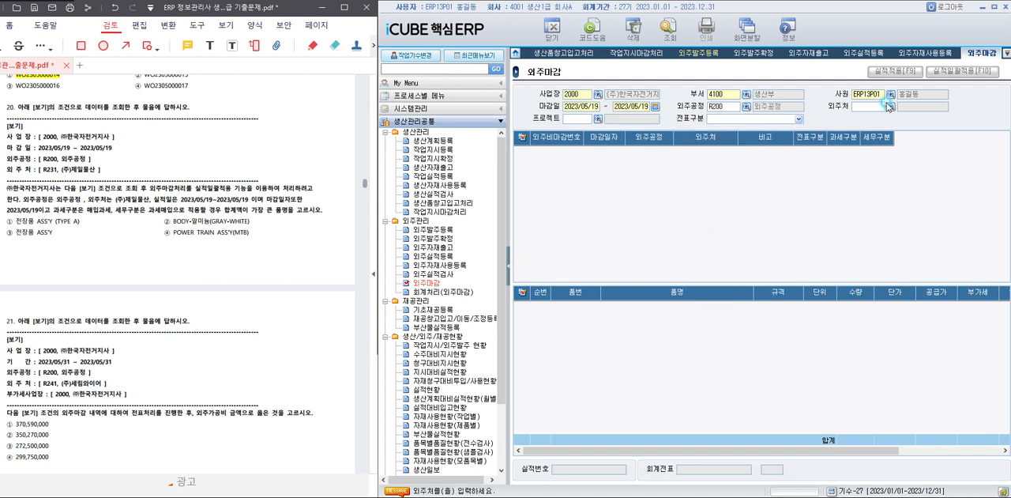
{"action": "double_click", "coordinate": [697, 256]}
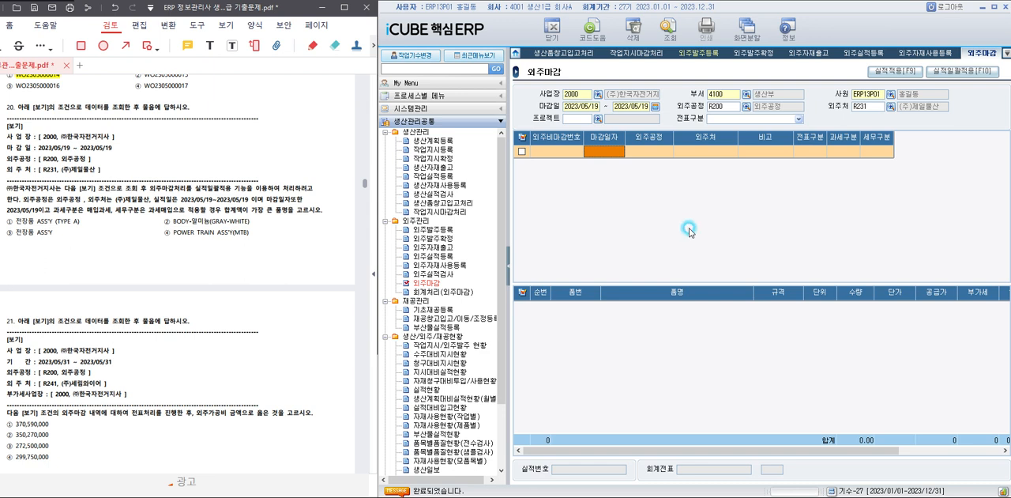
Start 실적일괄적용, and set its 외주공정 to R200 외주공정 and 외주처 to R231 (주)제일물산.
{"action": "left_click", "coordinate": [967, 72]}
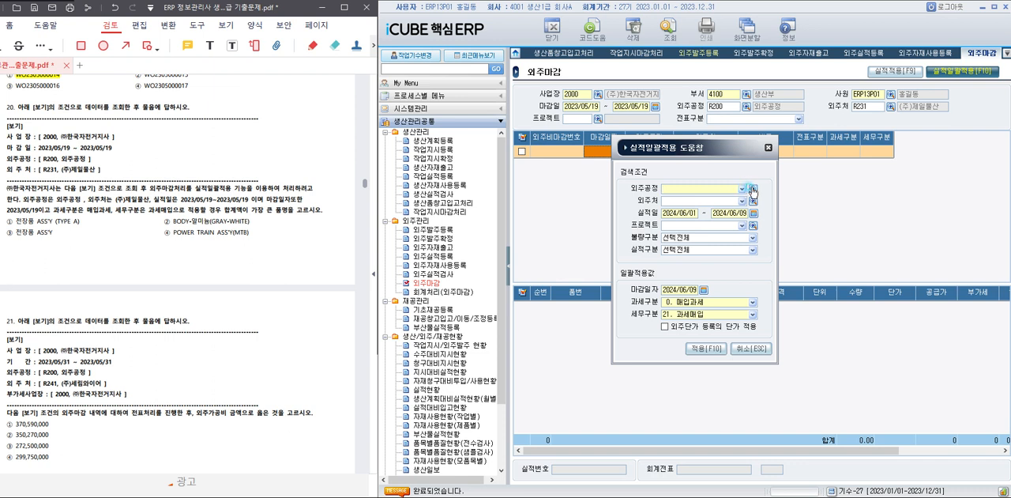
{"action": "left_click", "coordinate": [752, 190]}
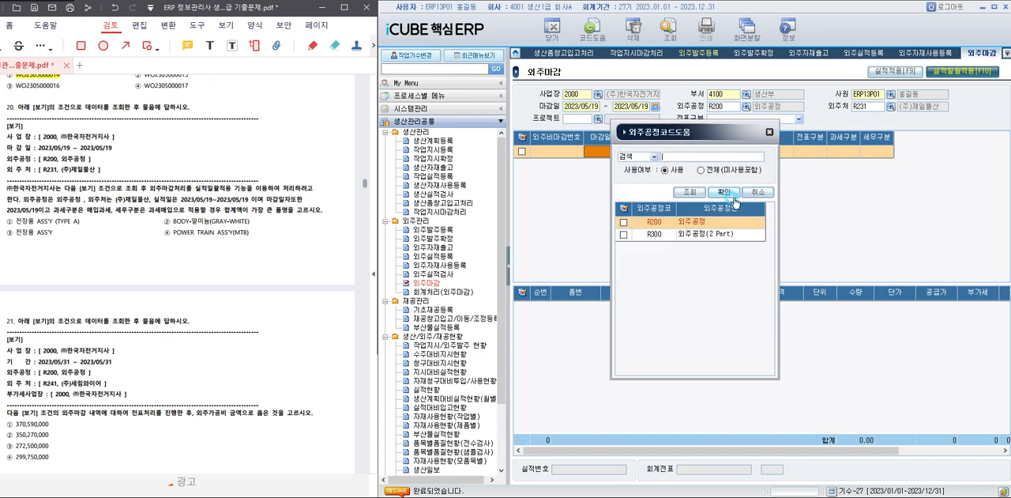
{"action": "double_click", "coordinate": [701, 220]}
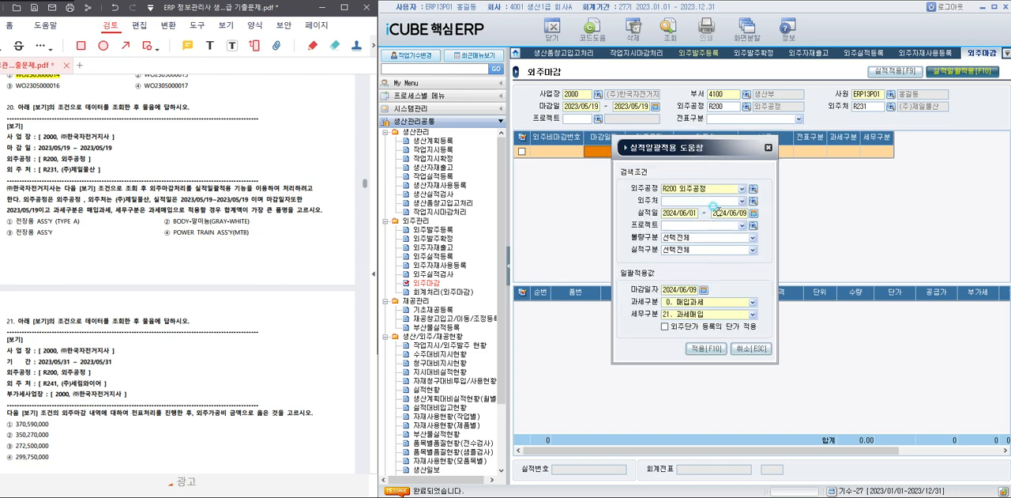
{"action": "left_click", "coordinate": [753, 201]}
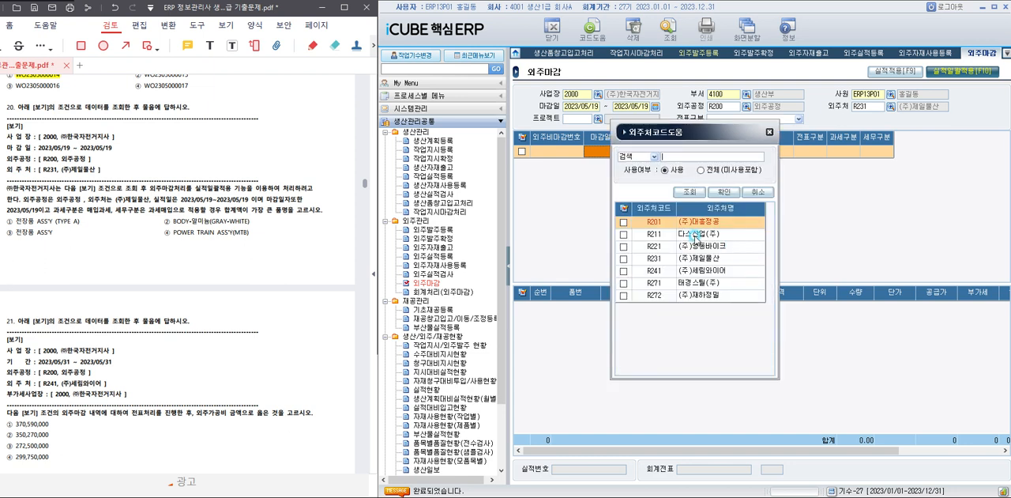
{"action": "double_click", "coordinate": [701, 261]}
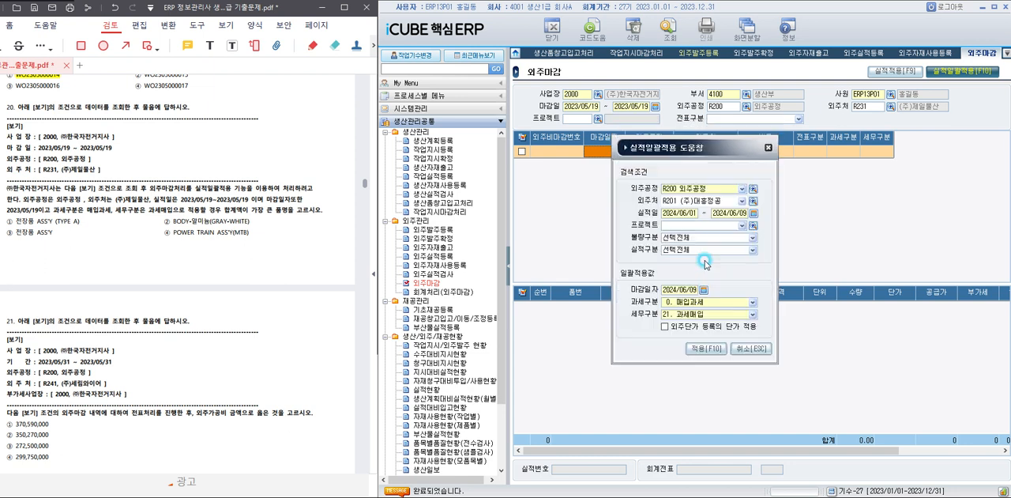
{"action": "left_click", "coordinate": [753, 200]}
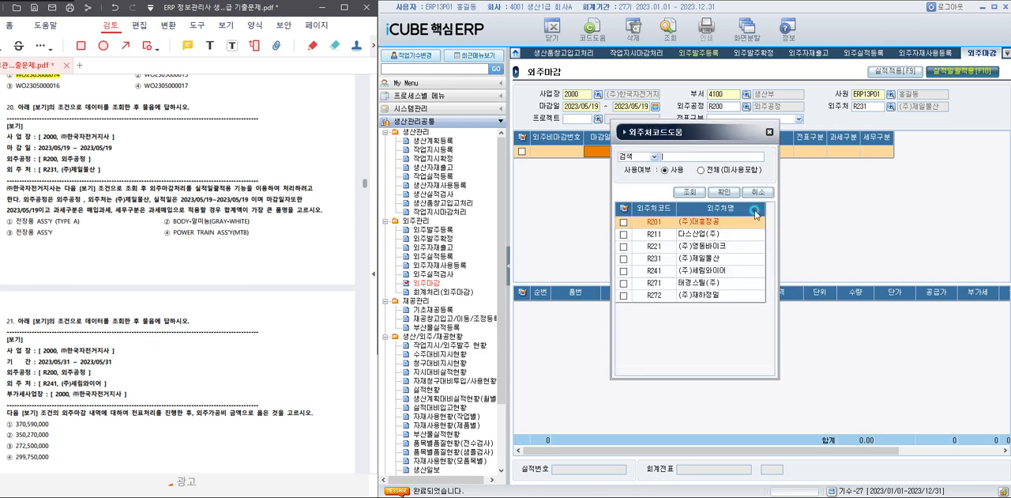
{"action": "double_click", "coordinate": [711, 257]}
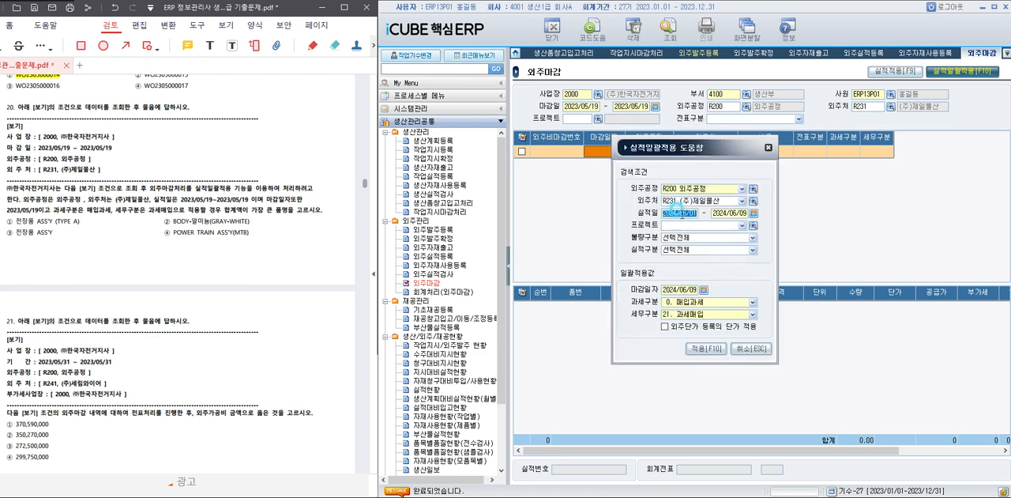
Set the 실적일 range of the 실적일괄적용 search conditions to 2023/05/19 through 2023/05/19.
{"action": "left_click", "coordinate": [683, 212]}
{"action": "type", "text": "2023/05/19"}
{"action": "key", "text": "Return"}
{"action": "type", "text": "2023/05"}
{"action": "key", "text": "Return"}
Set the 마감일자 to 2023/05/19 and apply the batch, keeping 매입과세 and 과세매입 as the tax types.
{"action": "left_click", "coordinate": [694, 289]}
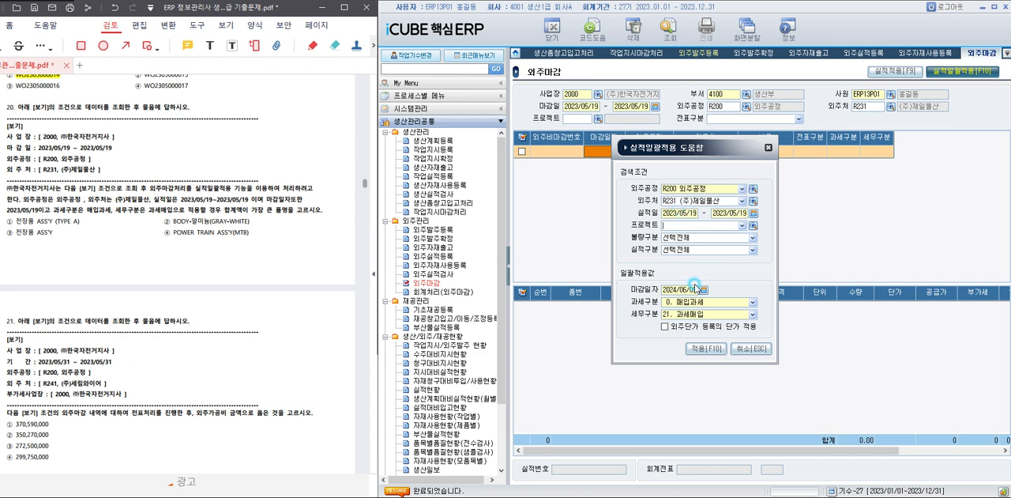
{"action": "double_click", "coordinate": [676, 289]}
{"action": "type", "text": "2023/05/19"}
{"action": "key", "text": "Return"}
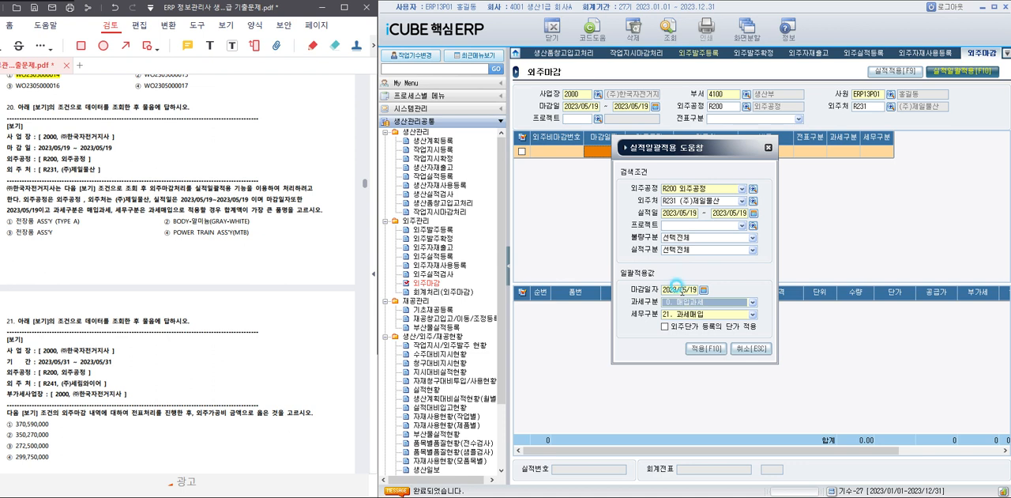
{"action": "left_click", "coordinate": [707, 350]}
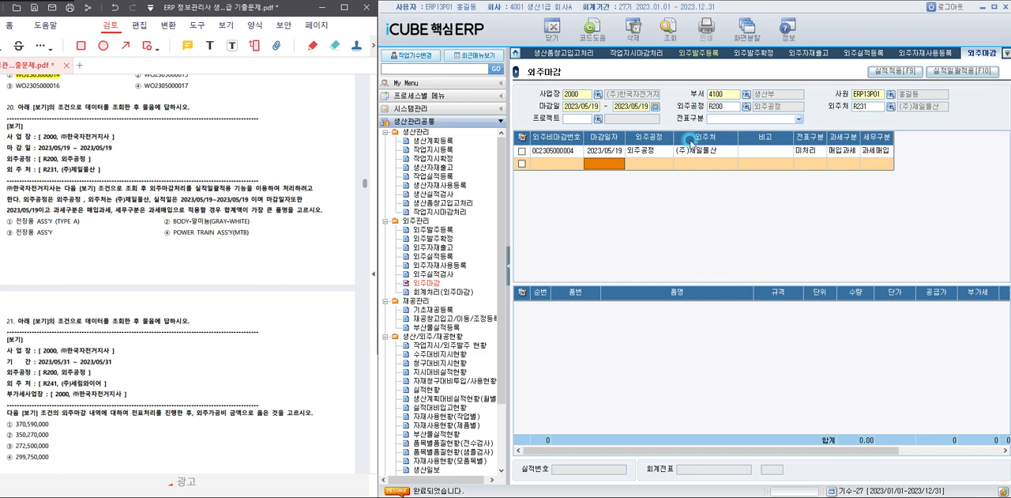
Show the item lines of the (주)제일물산 closing and compare their 합계액 amounts.
{"action": "left_click", "coordinate": [691, 146]}
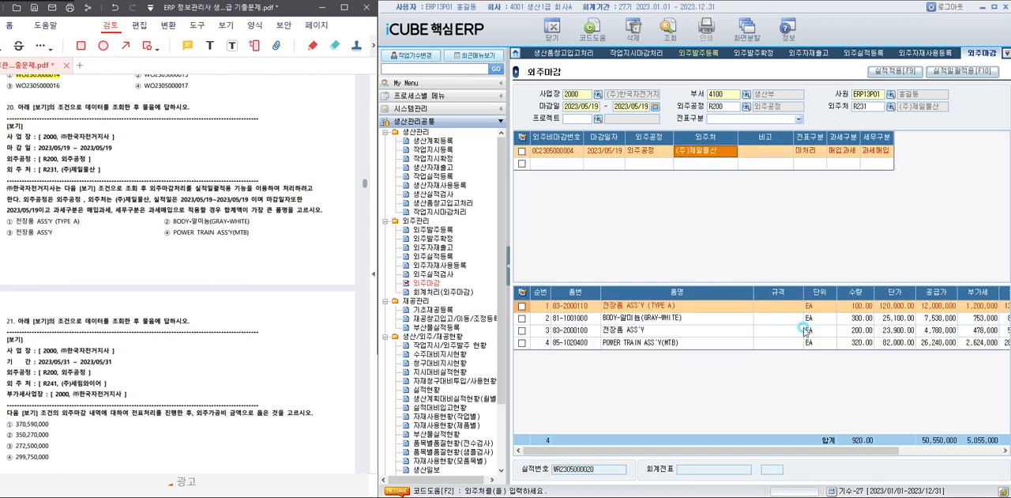
{"action": "left_click_drag", "start_coordinate": [831, 453], "coordinate": [898, 454]}
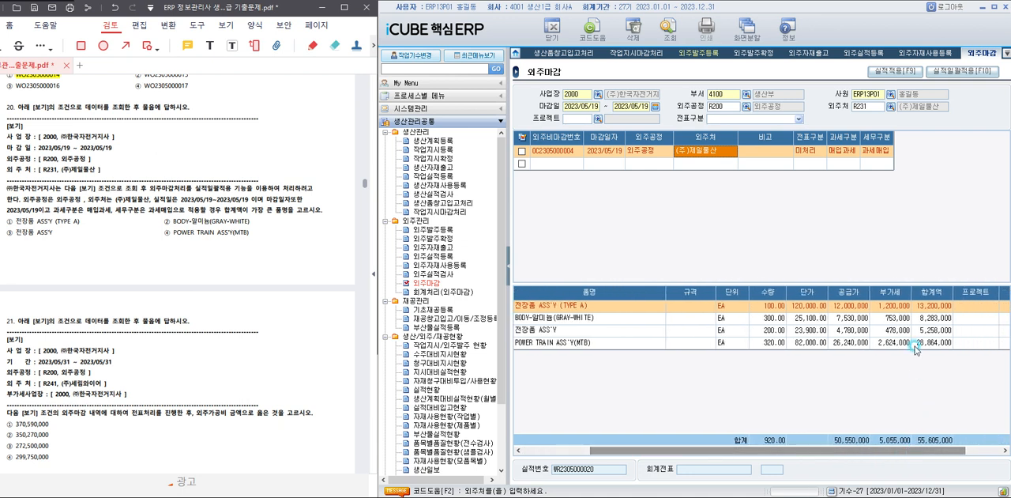
{"action": "left_click", "coordinate": [926, 345]}
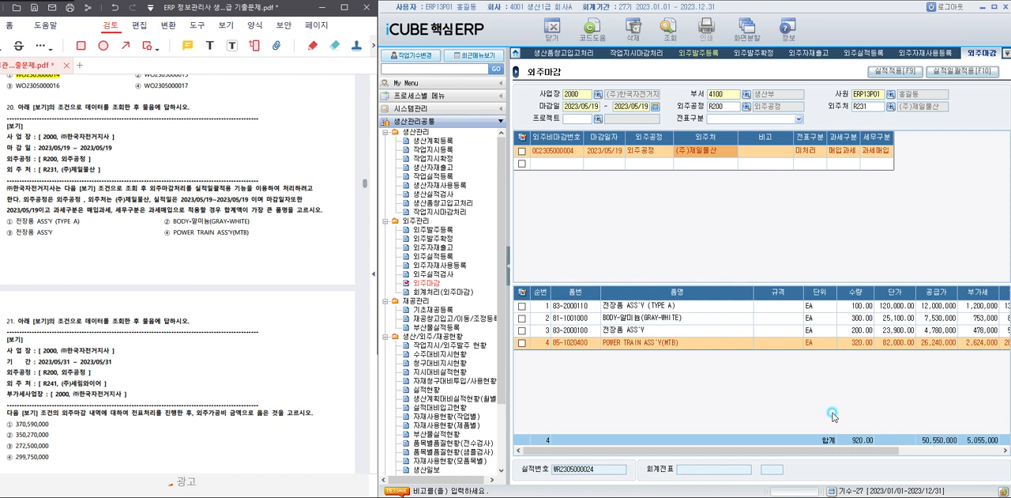
Highlight answer ④ POWER TRAIN ASS'Y(MTB) of question 20 in yellow in the PDF.
{"action": "left_click_drag", "start_coordinate": [166, 233], "coordinate": [251, 232]}
{"action": "right_click", "coordinate": [267, 298]}
{"action": "left_click", "coordinate": [268, 295]}
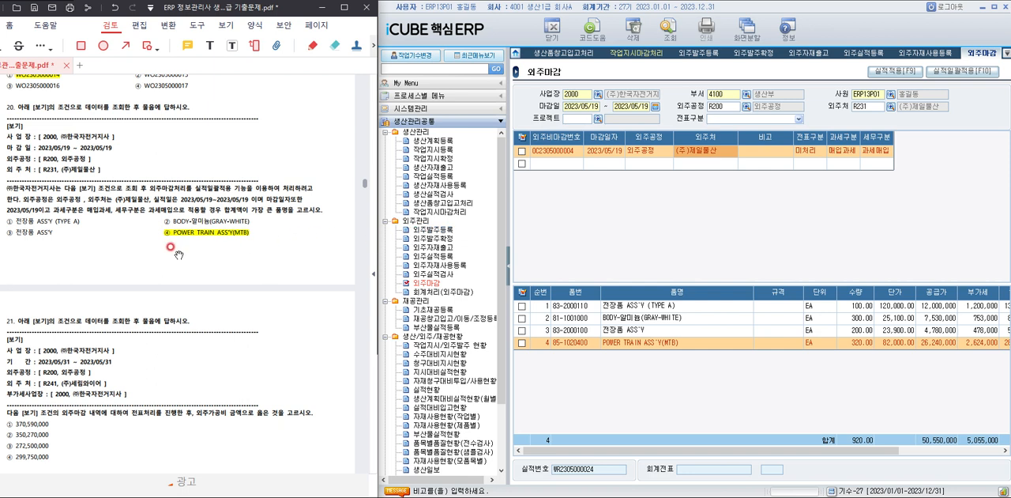
Read question 21 in the PDF, open 회계처리(외주마감) in iCUBE, and set its 기간 to 2023/05/31 through 2023/05/31.
{"action": "scroll", "coordinate": [202, 269], "scroll_direction": "down", "scroll_amount": 3}
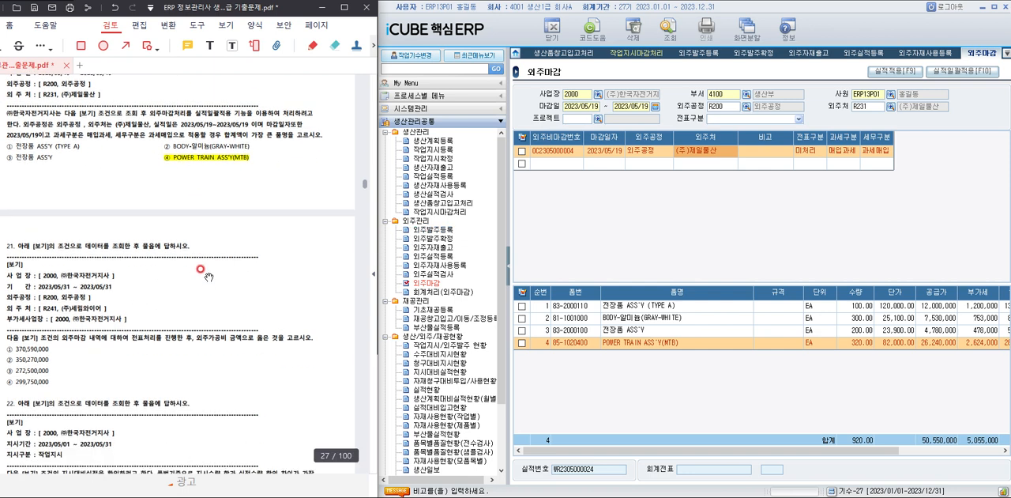
{"action": "scroll", "coordinate": [201, 268], "scroll_direction": "down", "scroll_amount": 1}
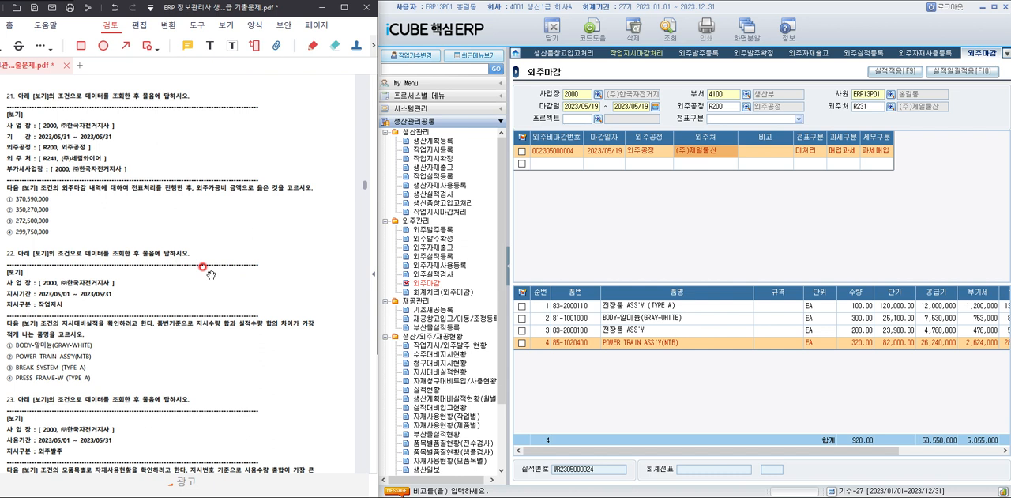
{"action": "left_click", "coordinate": [442, 292]}
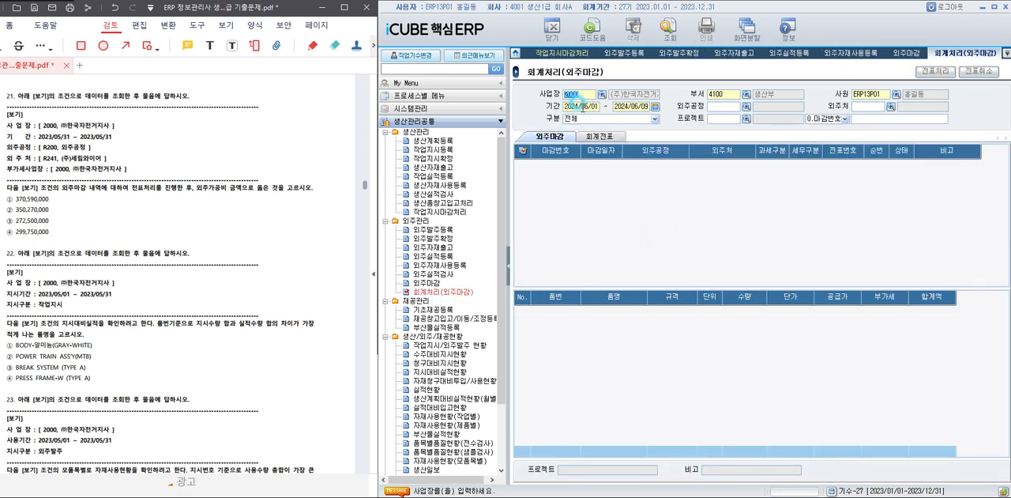
{"action": "type", "text": "20"}
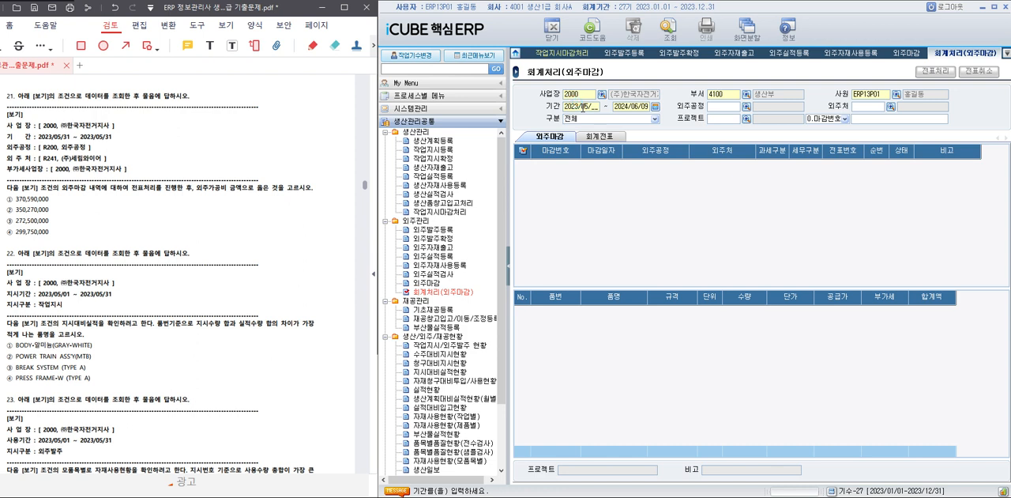
{"action": "type", "text": "202"}
{"action": "type", "text": "30531"}
{"action": "key", "text": "Return"}
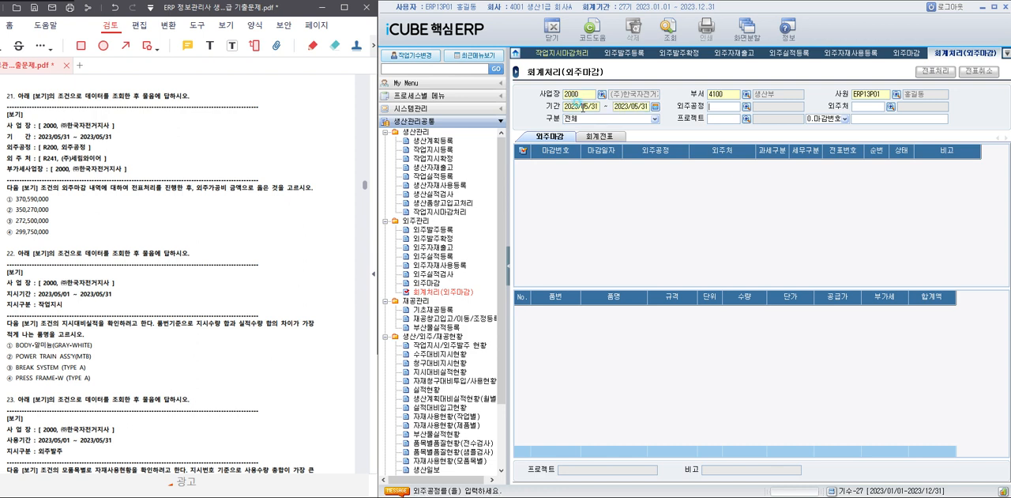
Set 외주공정 to R200 외주공정 and 외주처 to R241 (주)세림와이어, and query the subcontract closings.
{"action": "left_click", "coordinate": [746, 111]}
{"action": "double_click", "coordinate": [715, 225]}
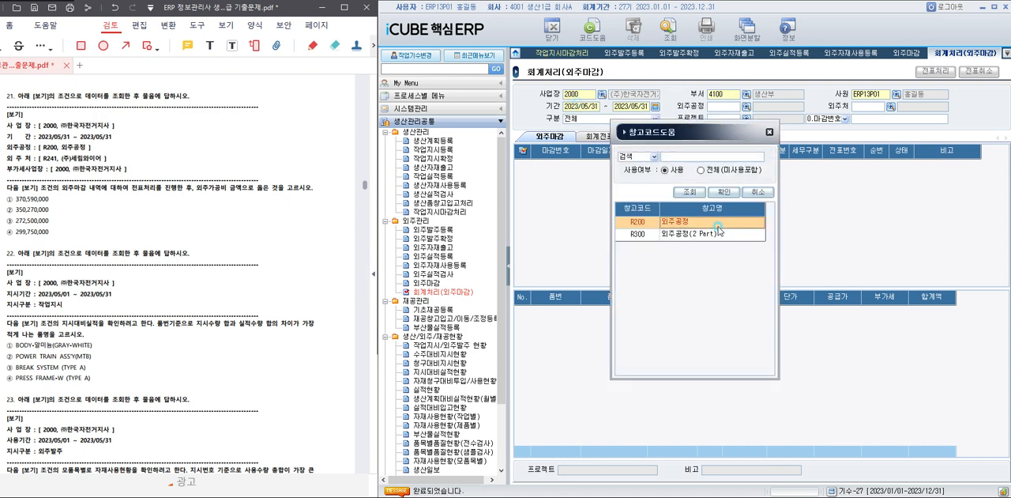
{"action": "left_click", "coordinate": [892, 109]}
{"action": "double_click", "coordinate": [707, 274]}
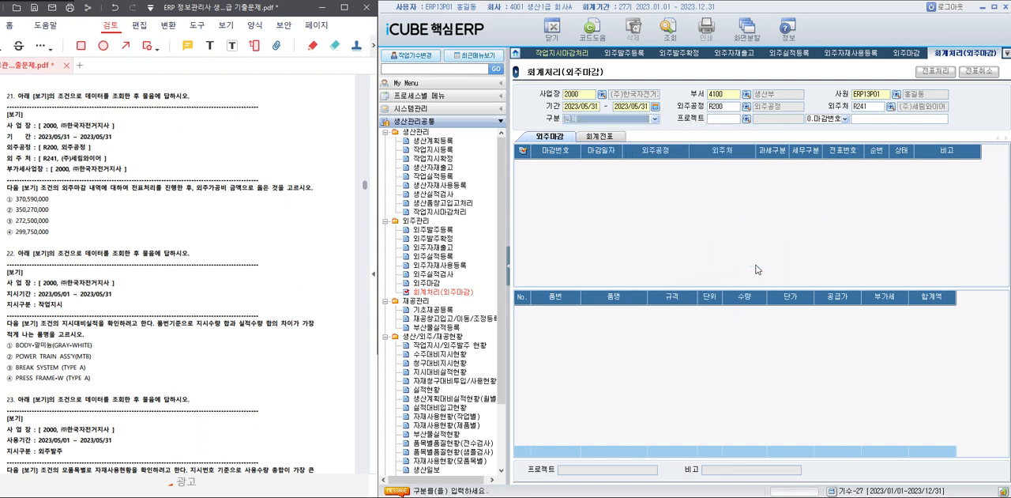
{"action": "left_click", "coordinate": [668, 30]}
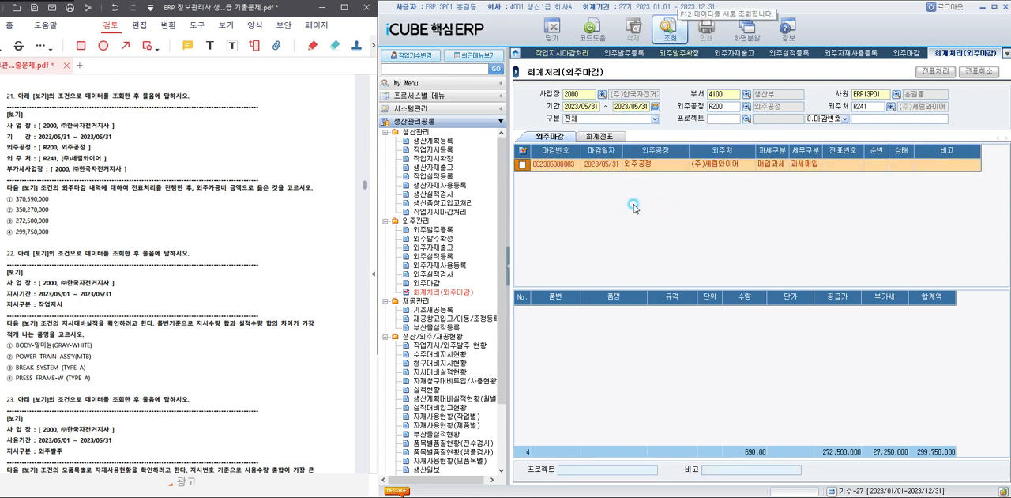
Run 전표처리 on the (주)세림와이어 closing with 부가세사업장 2000 (주)한국자전거지사.
{"action": "left_click", "coordinate": [522, 165]}
{"action": "left_click", "coordinate": [935, 70]}
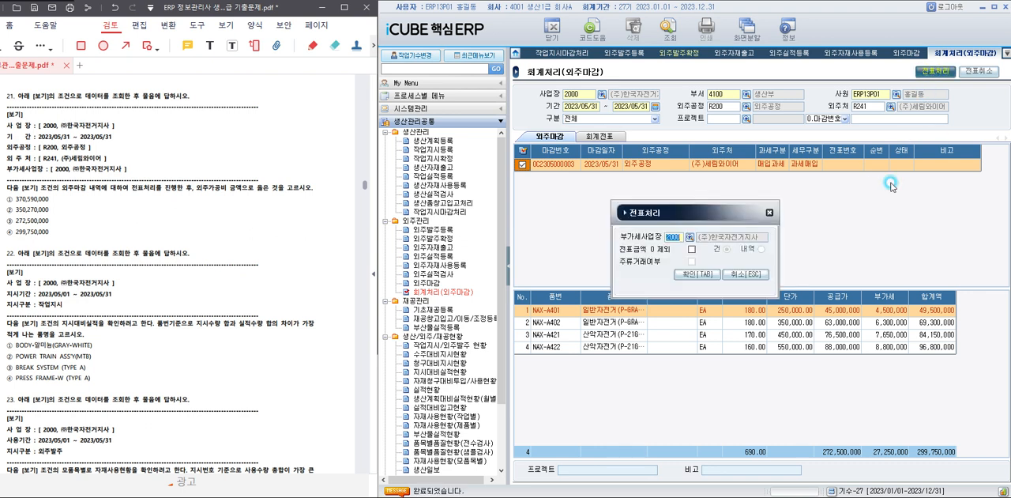
{"action": "left_click", "coordinate": [687, 275]}
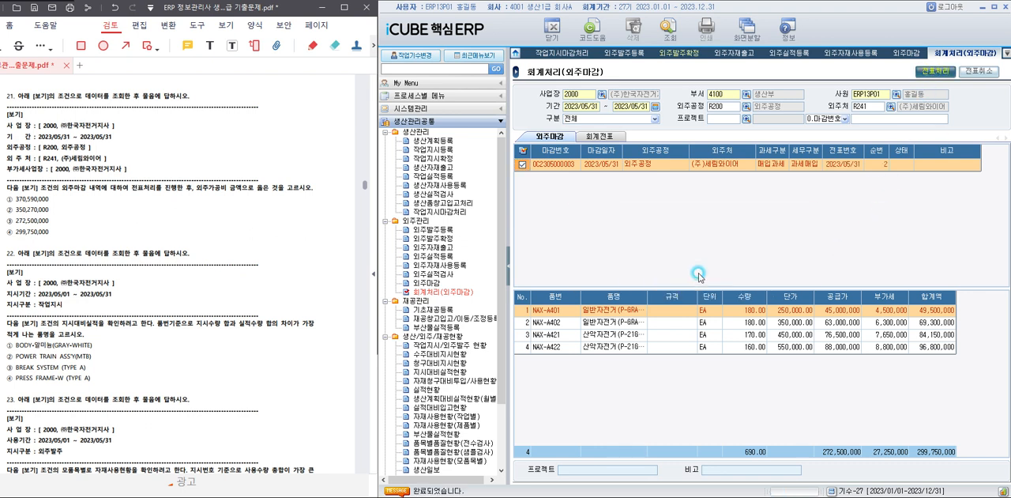
{"action": "left_click", "coordinate": [677, 276]}
Query the 회계전표 for the processed closing and check the amount of its 외주가공비 line.
{"action": "left_click", "coordinate": [602, 136]}
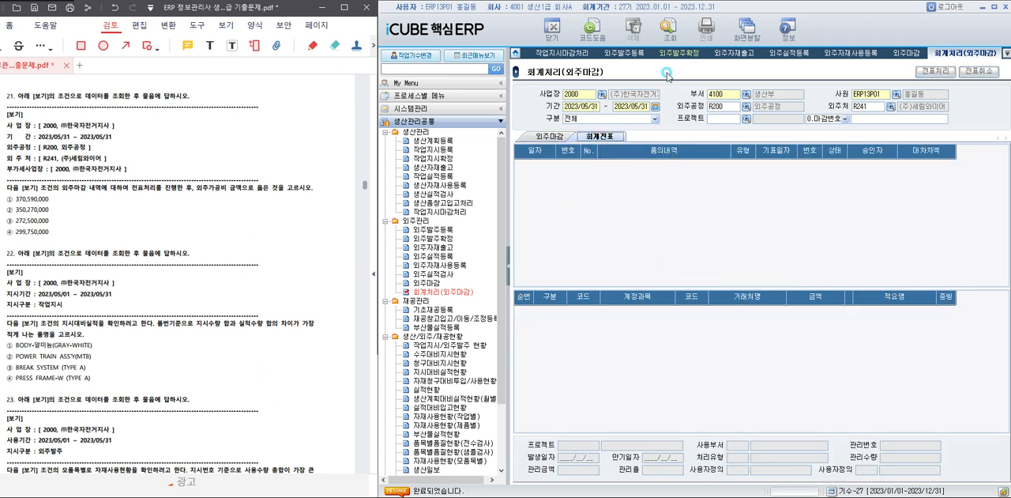
{"action": "left_click", "coordinate": [667, 33]}
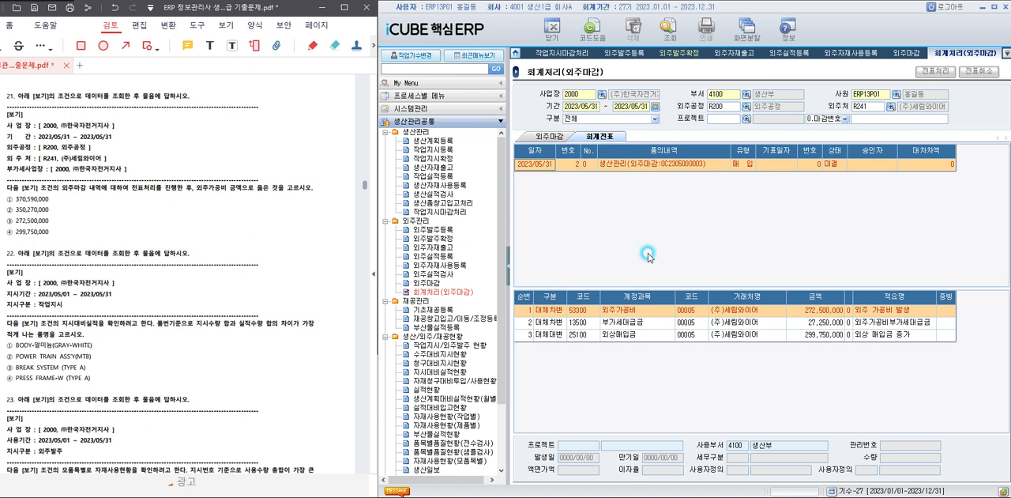
{"action": "left_click", "coordinate": [825, 311]}
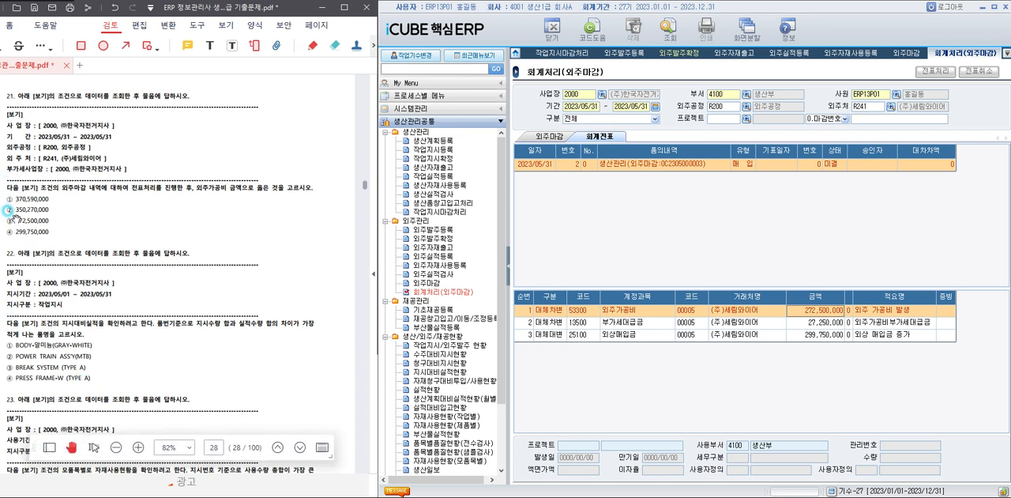
Highlight answer ③ 272,500,000 of question 21 in yellow in the PDF, and bring question 22 into view.
{"action": "left_click_drag", "start_coordinate": [8, 219], "coordinate": [52, 219]}
{"action": "left_click", "coordinate": [52, 211]}
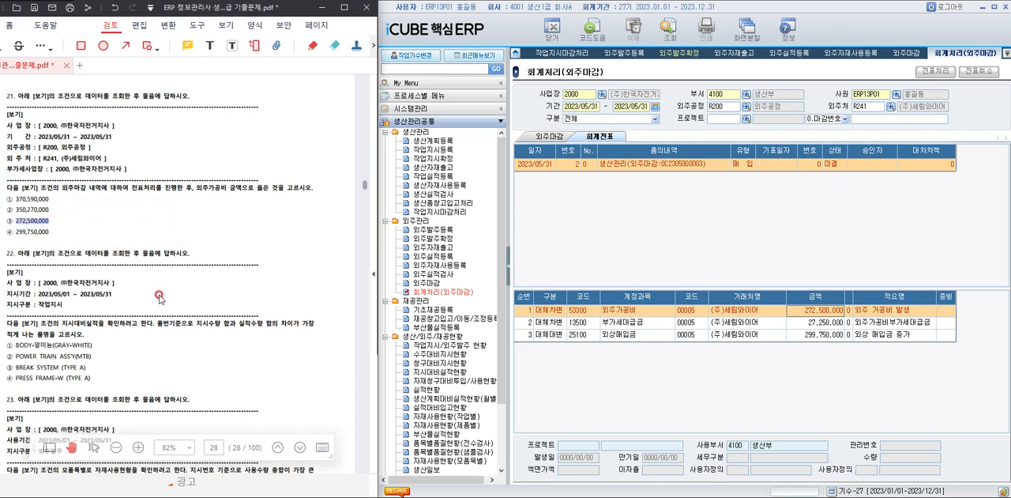
{"action": "scroll", "coordinate": [167, 286], "scroll_direction": "down", "scroll_amount": 1}
{"action": "scroll", "coordinate": [167, 287], "scroll_direction": "down", "scroll_amount": 2}
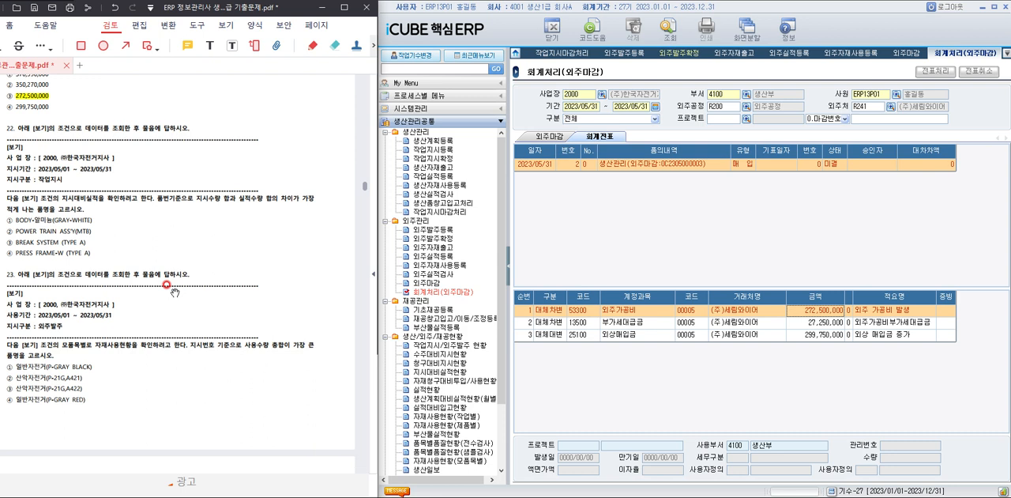
Open 지시대비실적현황 in iCUBE, and set 사업장 to 2000 (주)한국자전거지사 and 지시기간 to 2023/05/01 through 2023/05/31.
{"action": "left_click", "coordinate": [448, 371]}
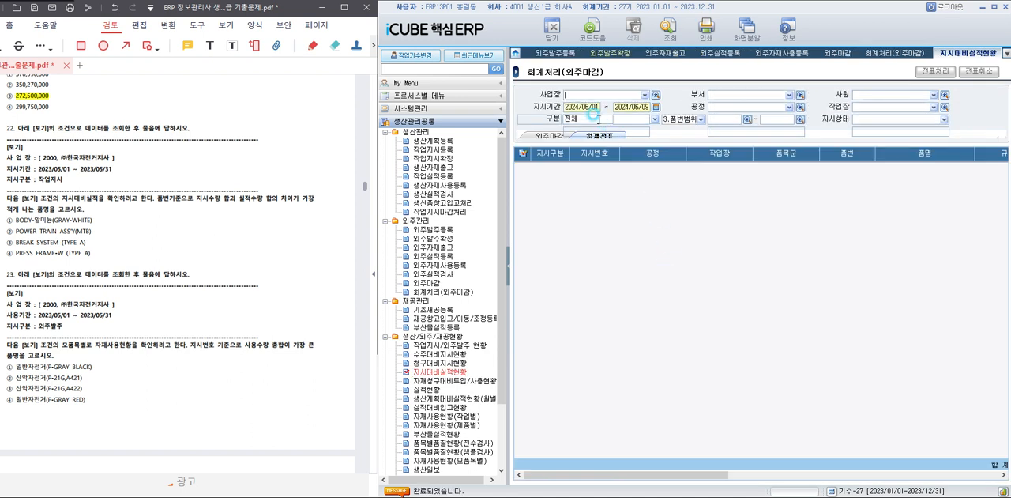
{"action": "left_click", "coordinate": [655, 95]}
{"action": "double_click", "coordinate": [709, 236]}
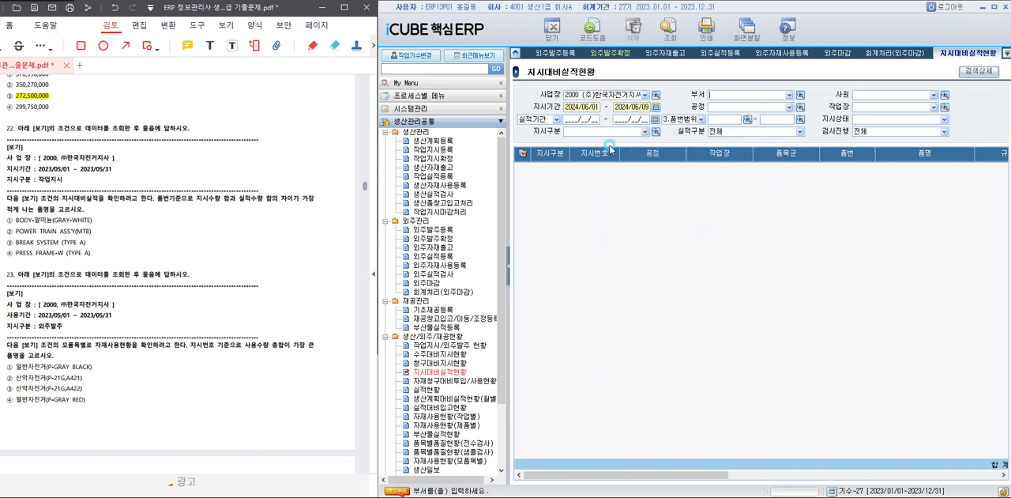
{"action": "left_click", "coordinate": [592, 107]}
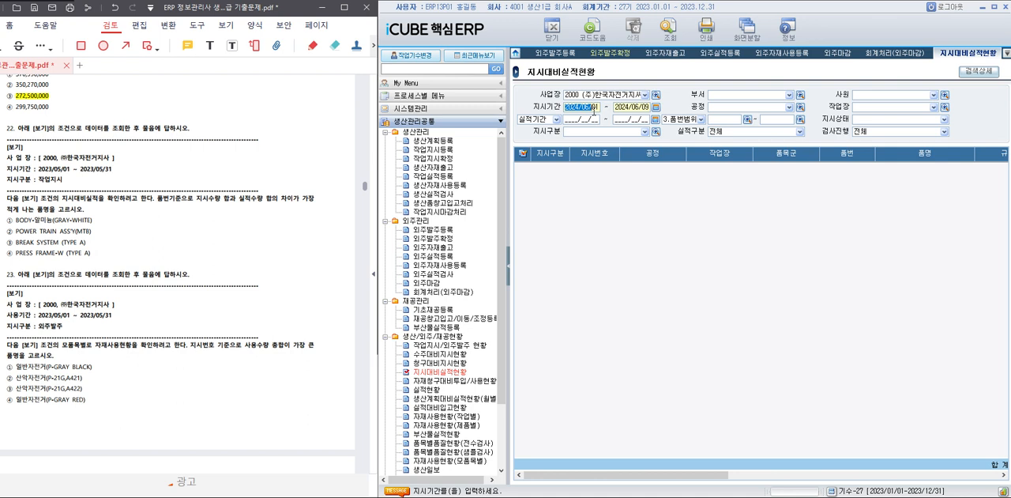
{"action": "type", "text": "202"}
{"action": "type", "text": "305312"}
{"action": "type", "text": "0230531"}
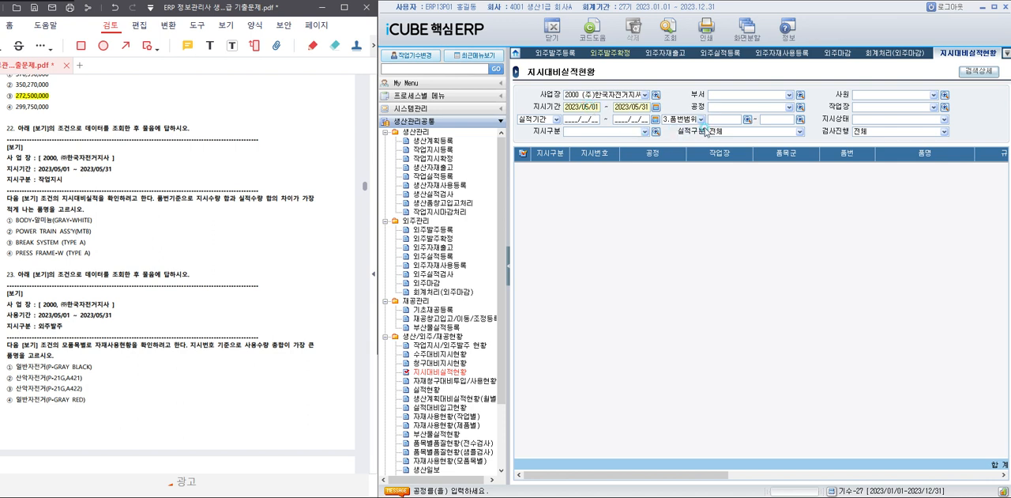
Set 지시구분 to 5 작업지시 and query the order-versus-performance status.
{"action": "left_click", "coordinate": [644, 133]}
{"action": "left_click", "coordinate": [655, 133]}
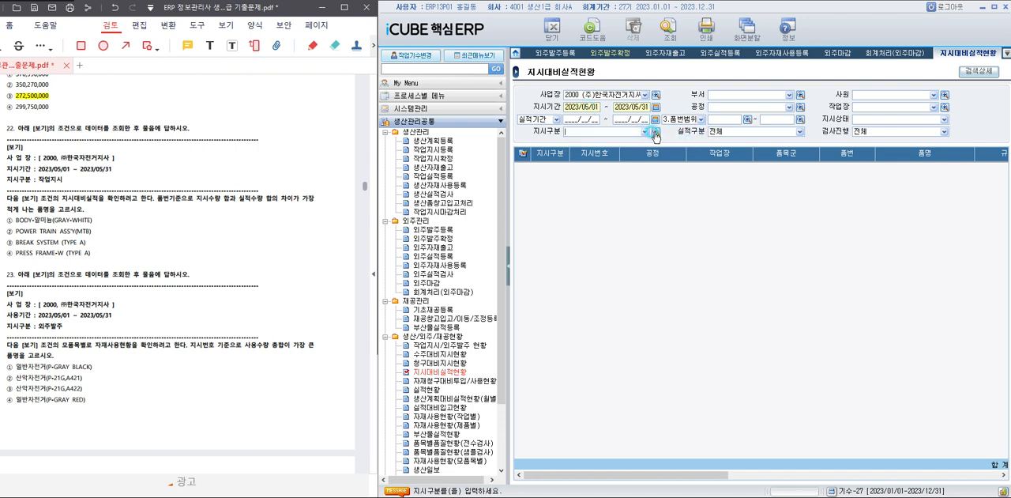
{"action": "left_click", "coordinate": [655, 134]}
{"action": "left_click", "coordinate": [675, 253]}
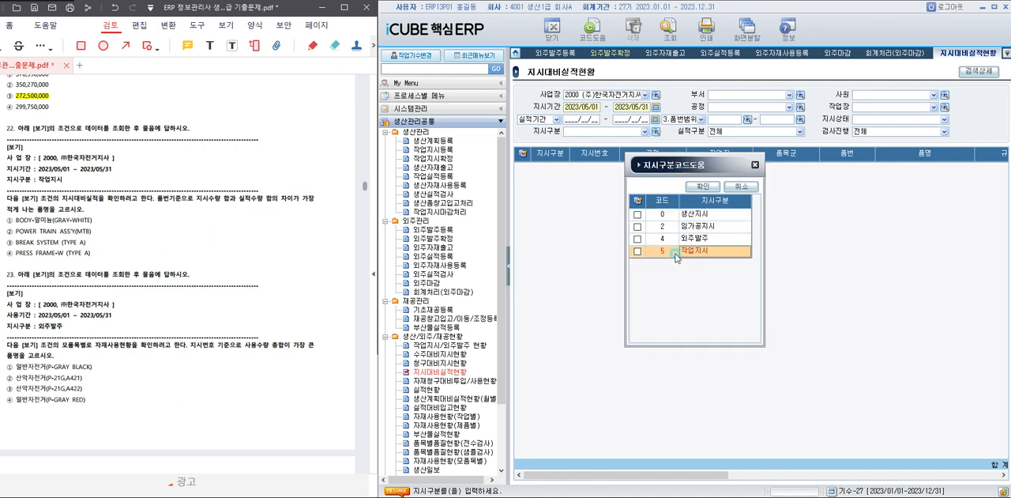
{"action": "left_click", "coordinate": [637, 251]}
{"action": "left_click", "coordinate": [703, 187]}
{"action": "left_click", "coordinate": [670, 26]}
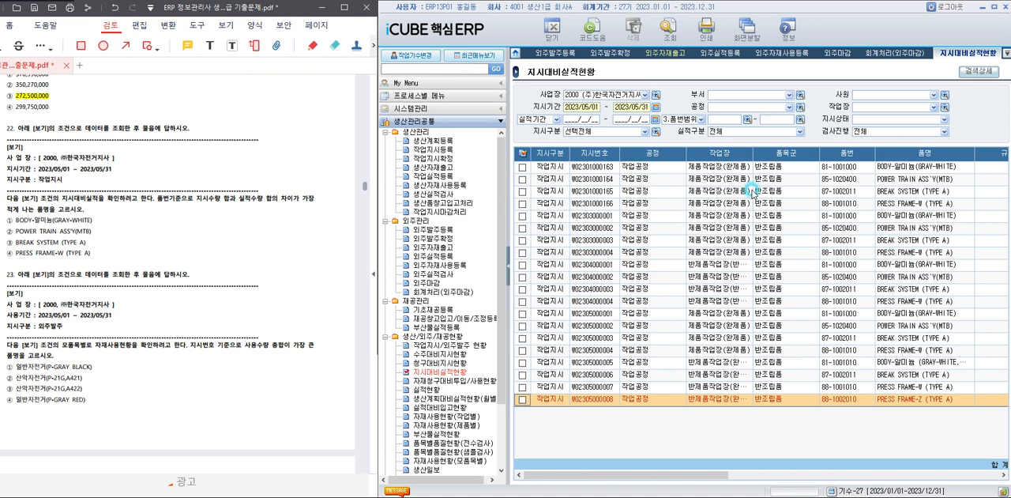
Examine the 지시수량, 실적수량 and 잔량 columns of the listed work orders.
{"action": "left_click", "coordinate": [861, 167]}
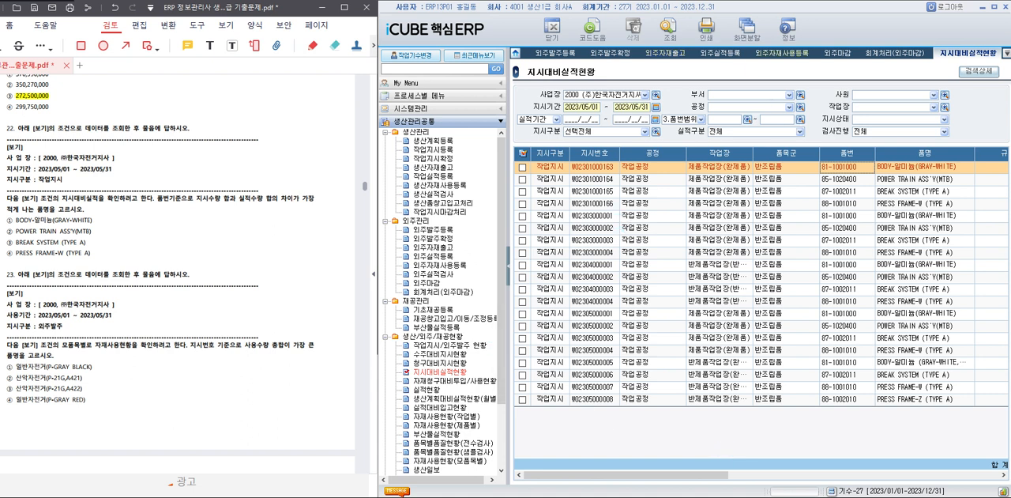
{"action": "left_click_drag", "start_coordinate": [727, 475], "coordinate": [937, 476]}
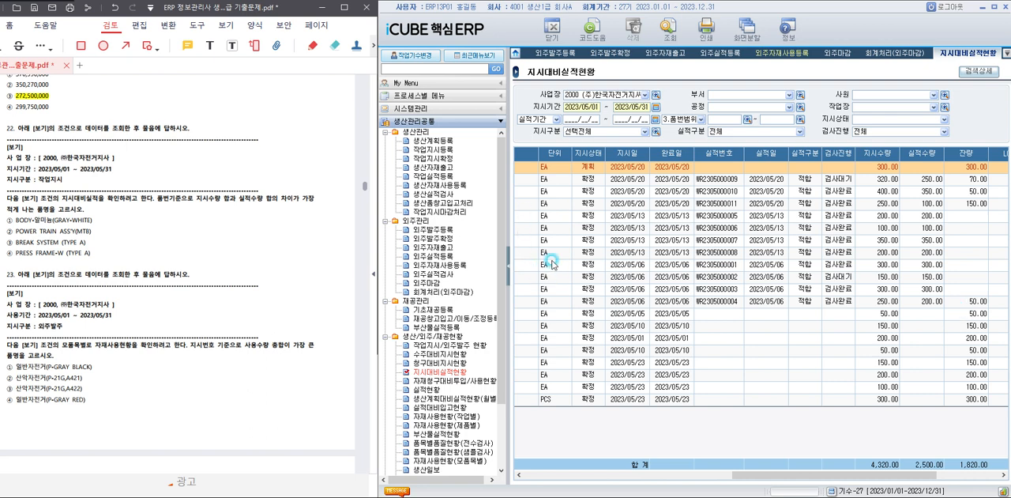
{"action": "left_click_drag", "start_coordinate": [763, 475], "coordinate": [545, 478]}
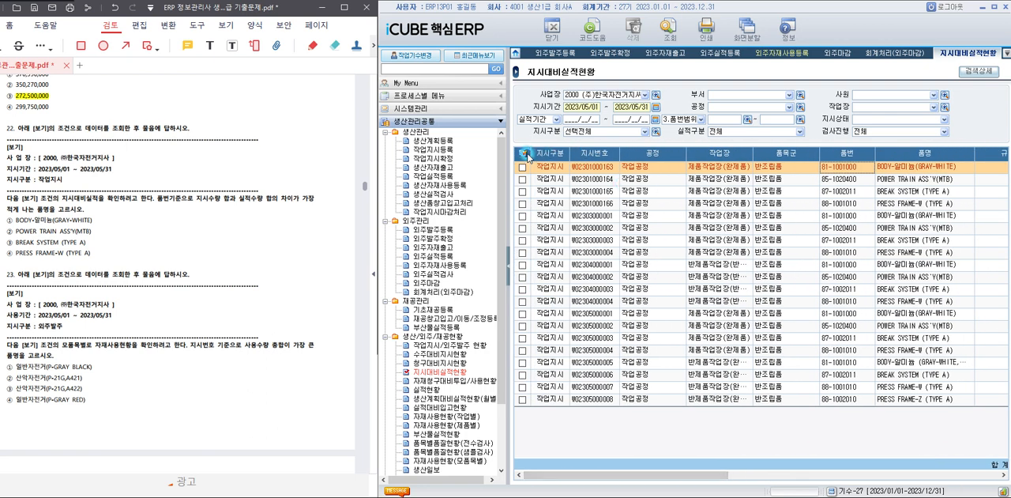
Mark 지시수량 and 실적수량 as subtotal targets in the grid's 정렬 및 소계 settings and apply the settings.
{"action": "right_click", "coordinate": [526, 157]}
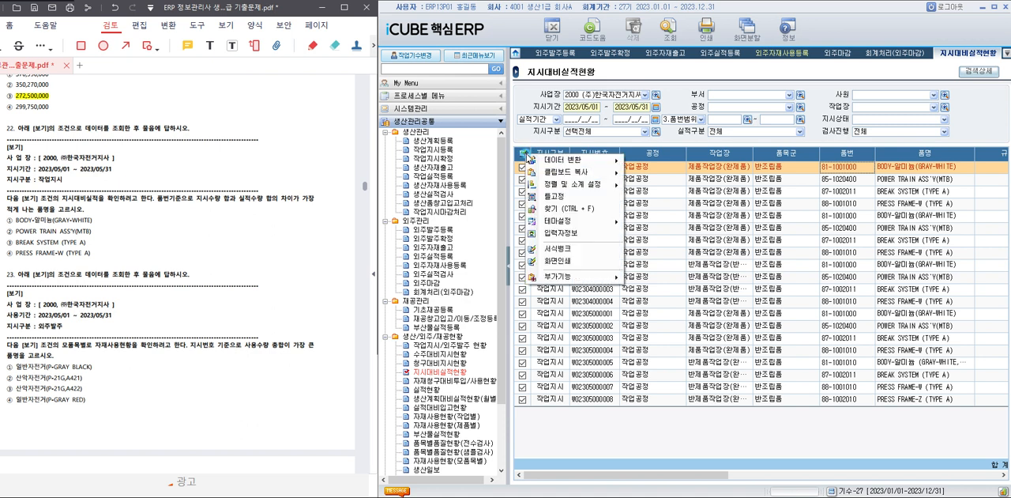
{"action": "mouse_move", "coordinate": [576, 184]}
{"action": "left_click", "coordinate": [642, 185]}
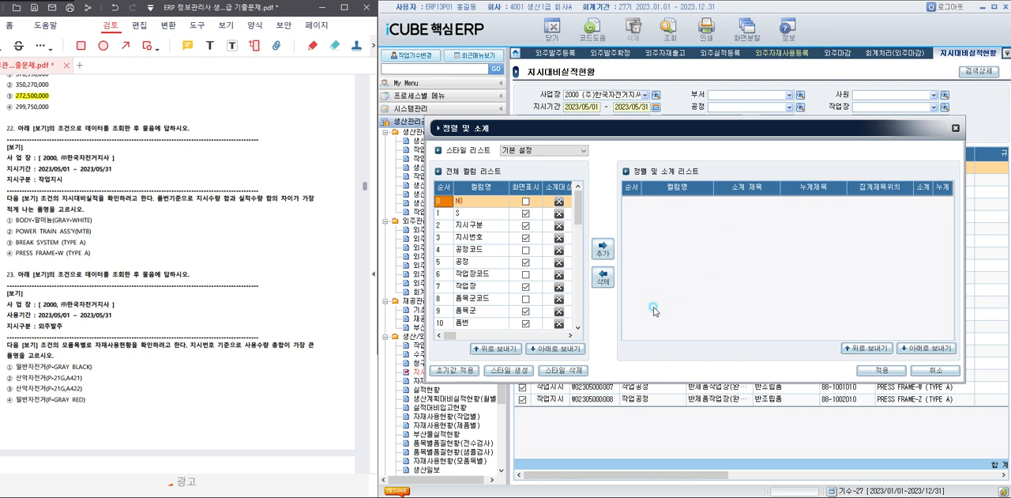
{"action": "scroll", "coordinate": [534, 254], "scroll_direction": "down", "scroll_amount": 3}
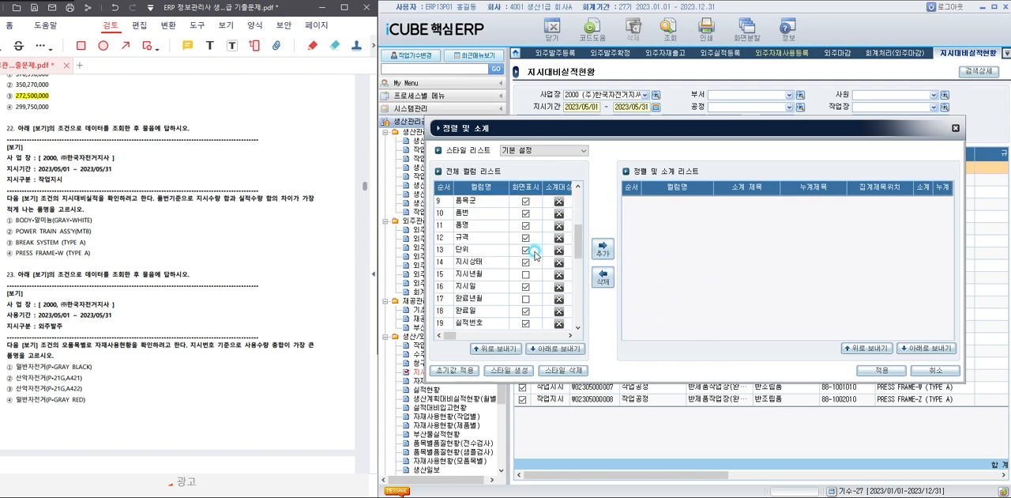
{"action": "scroll", "coordinate": [534, 255], "scroll_direction": "down", "scroll_amount": 3}
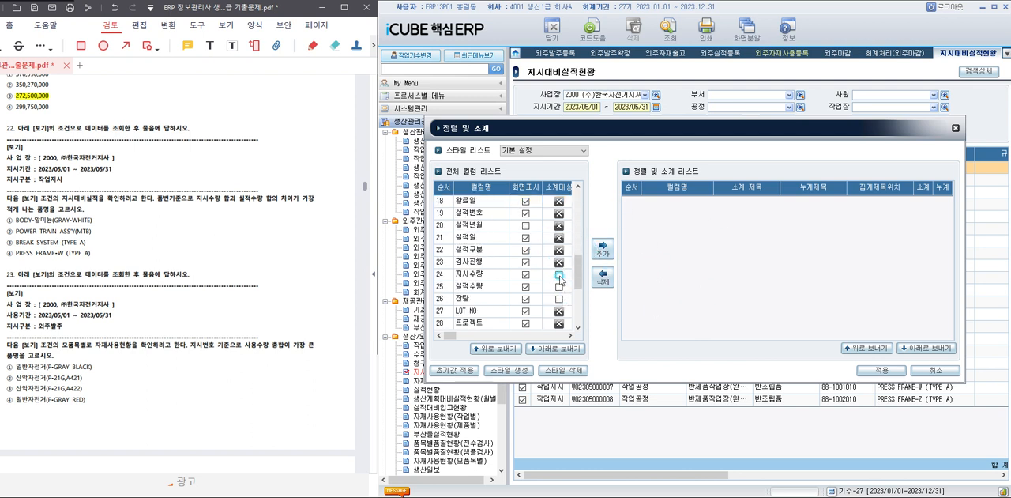
{"action": "left_click", "coordinate": [559, 275]}
{"action": "left_click", "coordinate": [556, 287]}
{"action": "left_click", "coordinate": [602, 249]}
{"action": "left_click", "coordinate": [695, 291]}
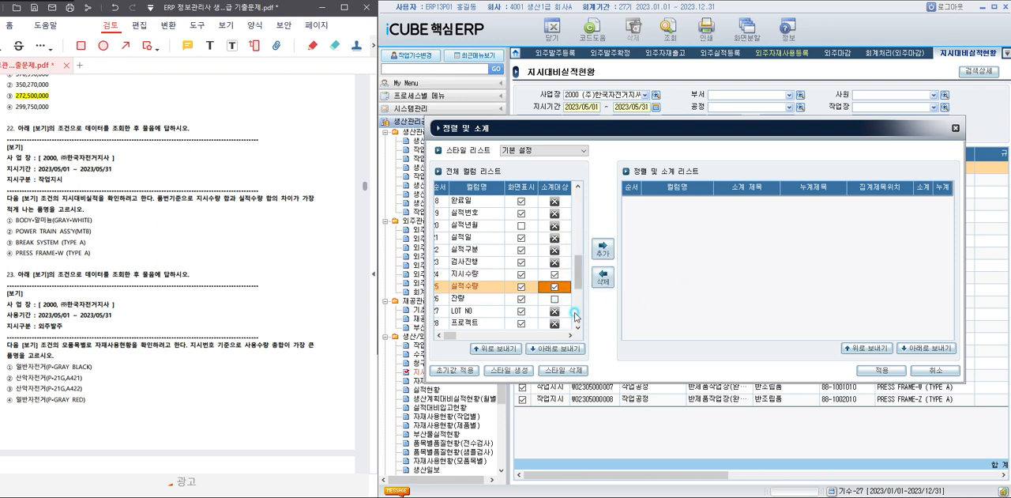
{"action": "scroll", "coordinate": [561, 300], "scroll_direction": "down", "scroll_amount": 1}
{"action": "scroll", "coordinate": [561, 300], "scroll_direction": "up", "scroll_amount": 6}
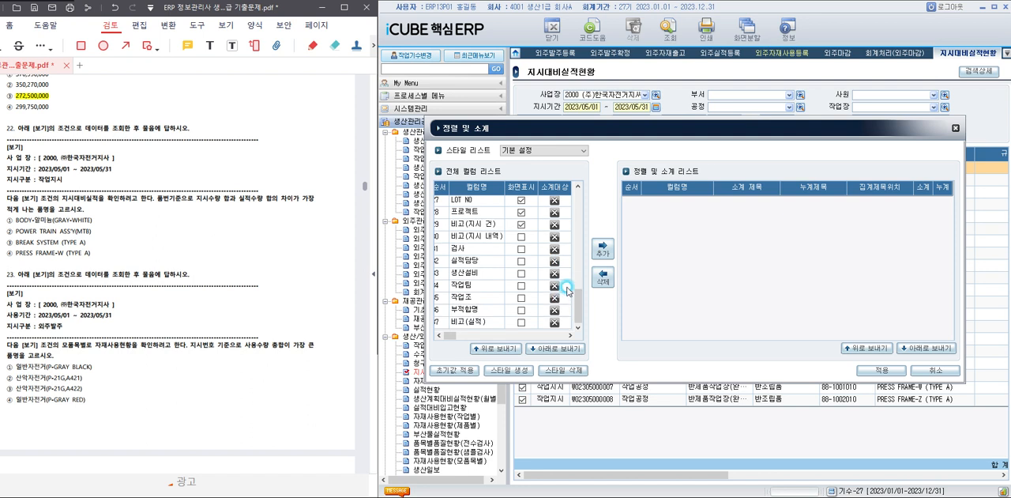
{"action": "left_click", "coordinate": [881, 371]}
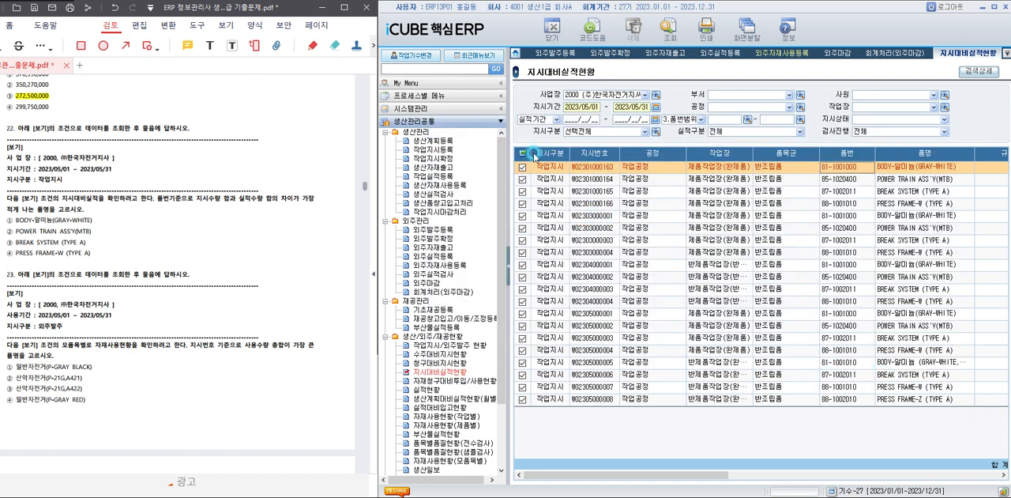
In the 정렬 및 소계 settings, try to add 지시수량 as a sort criterion, then mark 잔량 as a subtotal target and apply.
{"action": "right_click", "coordinate": [527, 155]}
{"action": "mouse_move", "coordinate": [580, 185]}
{"action": "left_click", "coordinate": [664, 185]}
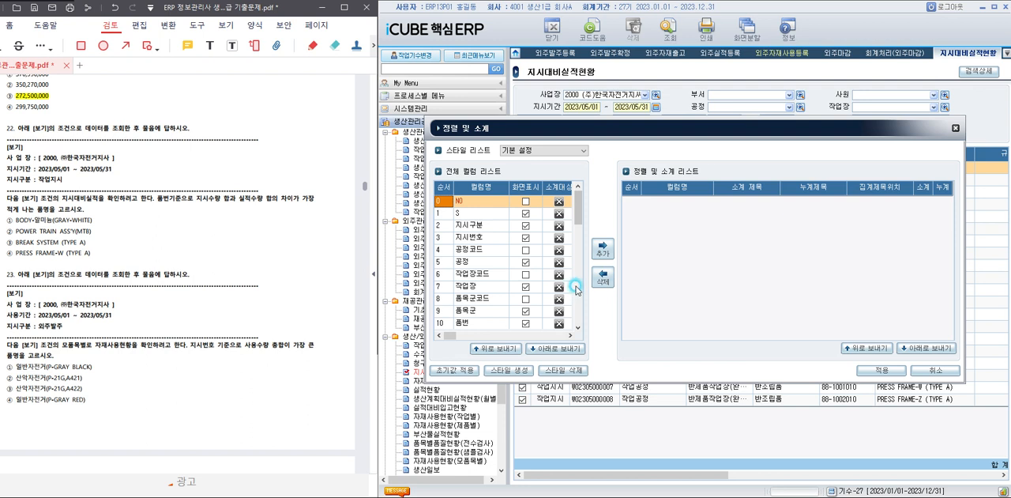
{"action": "scroll", "coordinate": [528, 313], "scroll_direction": "down", "scroll_amount": 6}
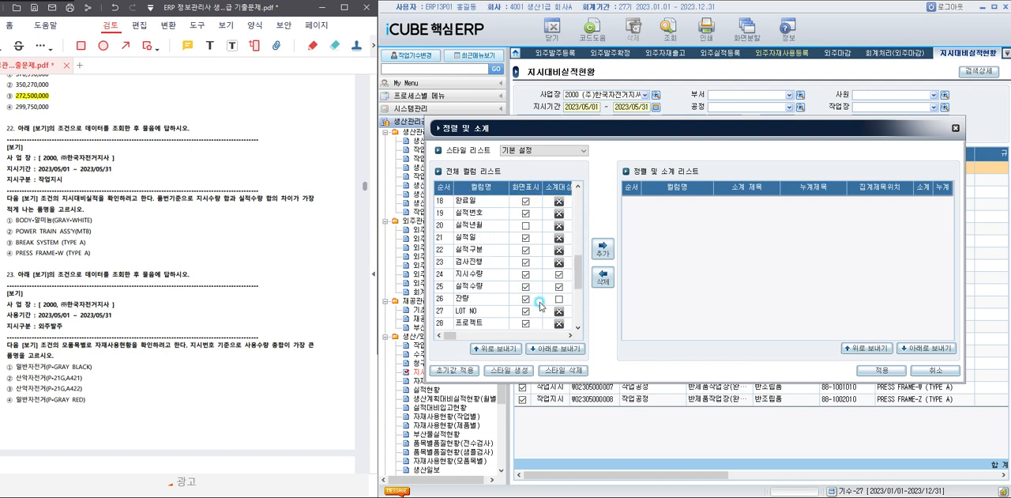
{"action": "left_click", "coordinate": [502, 277]}
{"action": "left_click", "coordinate": [602, 251]}
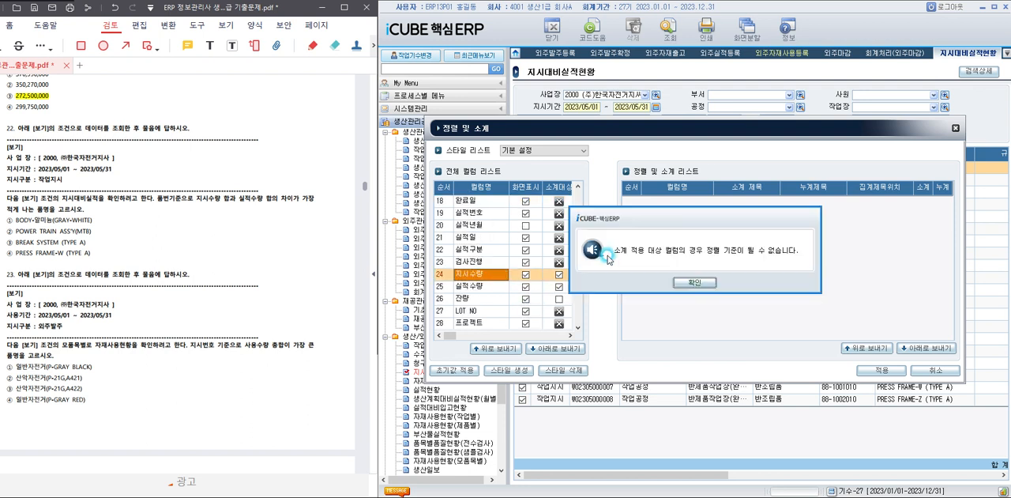
{"action": "left_click", "coordinate": [698, 285]}
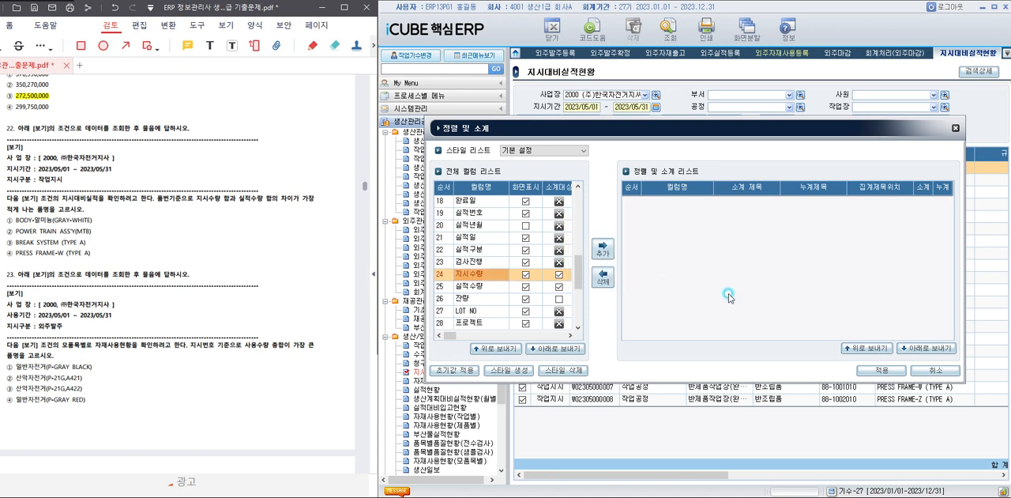
{"action": "left_click", "coordinate": [560, 301]}
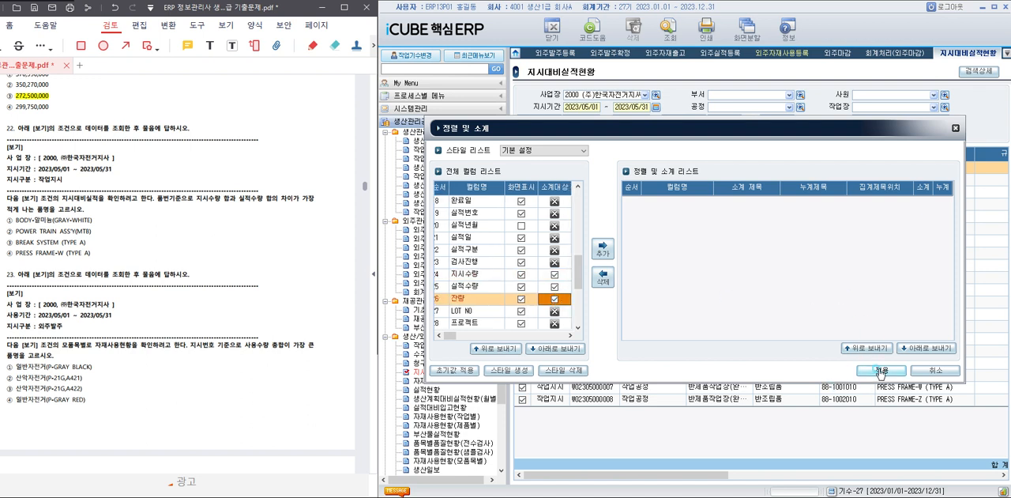
{"action": "left_click", "coordinate": [881, 370]}
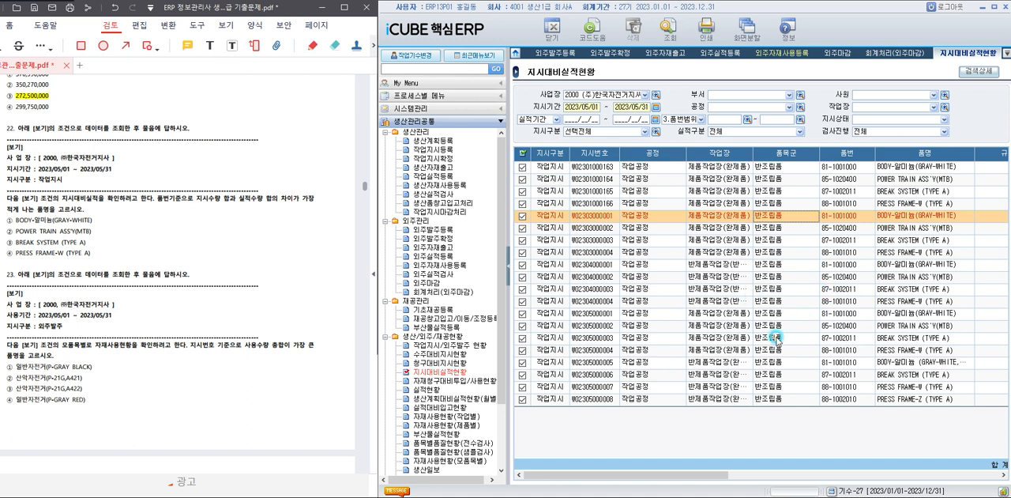
Limit 품번범위 to 81-1001000 BODY-알미늄(GRAY-WHITE), query, and check the 지시수량, 실적수량 and 잔량 totals.
{"action": "left_click_drag", "start_coordinate": [701, 476], "coordinate": [814, 474]}
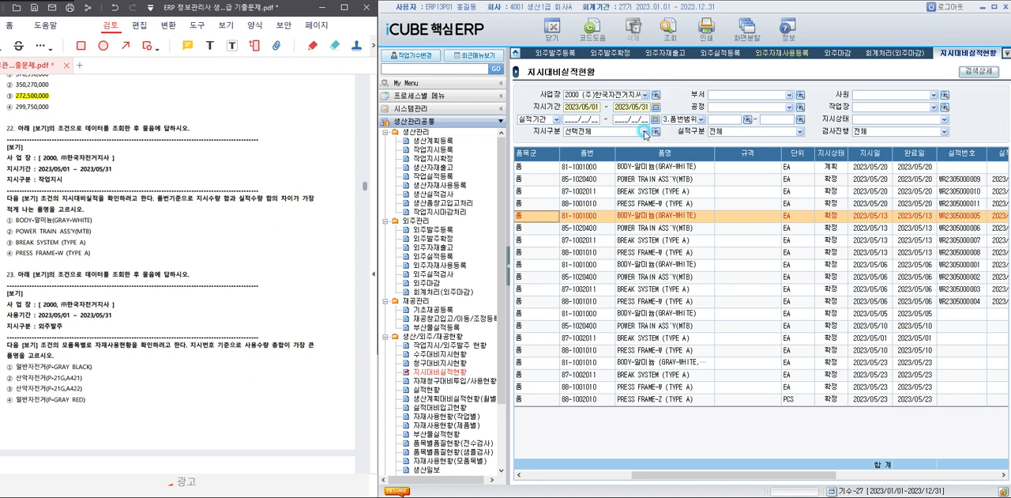
{"action": "left_click", "coordinate": [747, 119]}
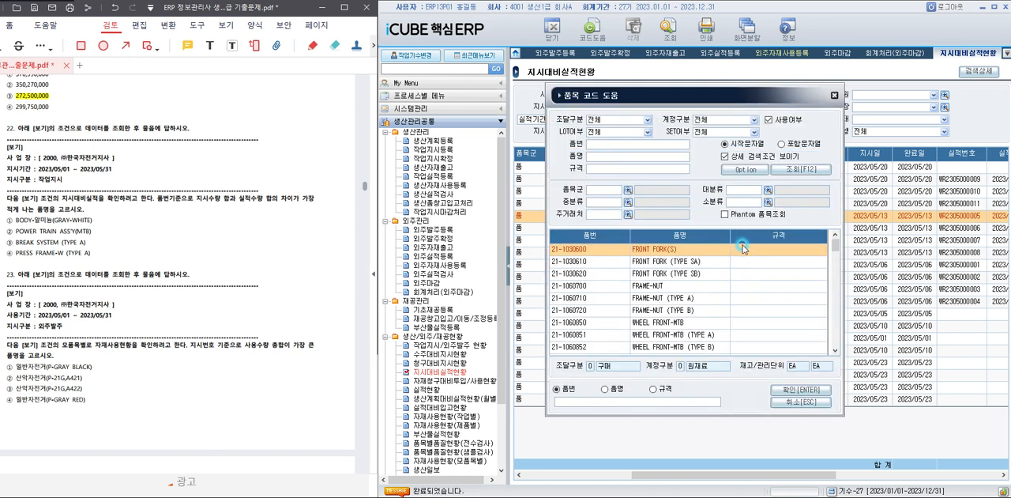
{"action": "scroll", "coordinate": [721, 271], "scroll_direction": "down", "scroll_amount": 10}
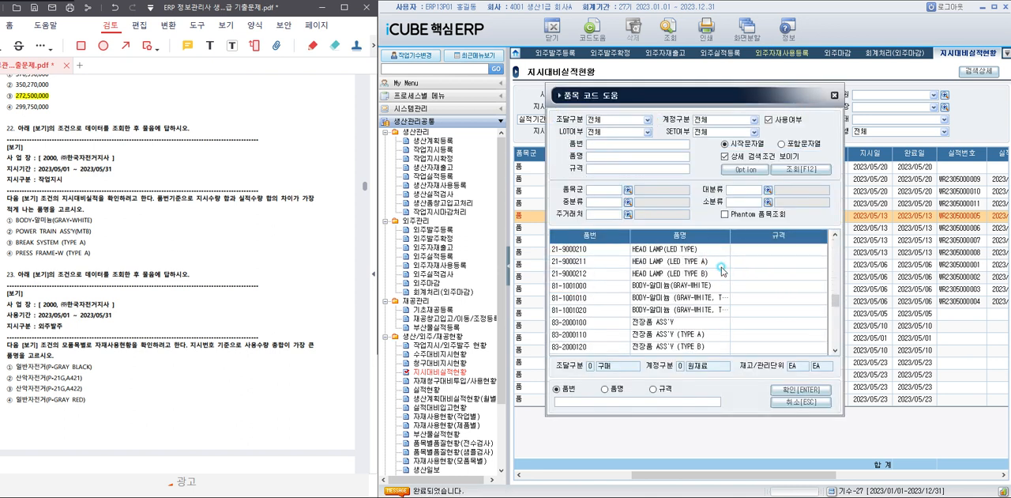
{"action": "double_click", "coordinate": [699, 286]}
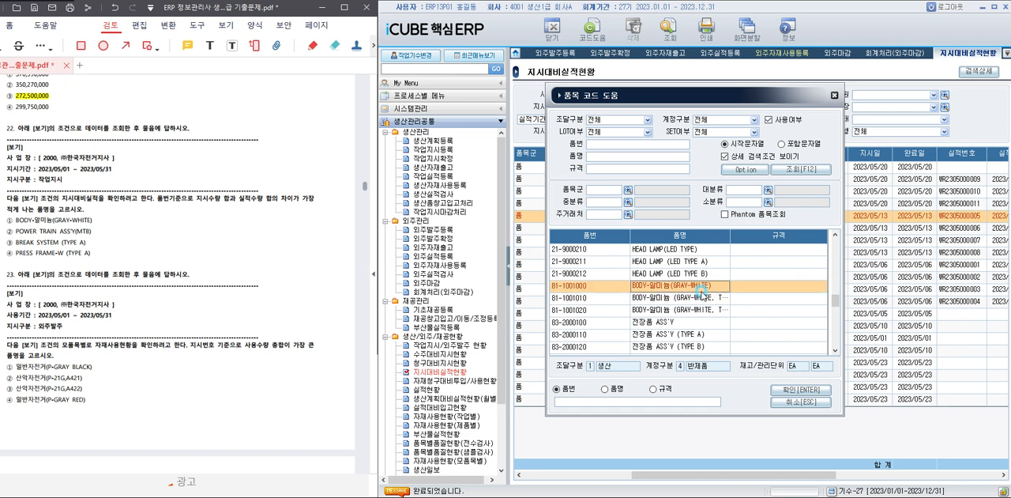
{"action": "left_click", "coordinate": [666, 31]}
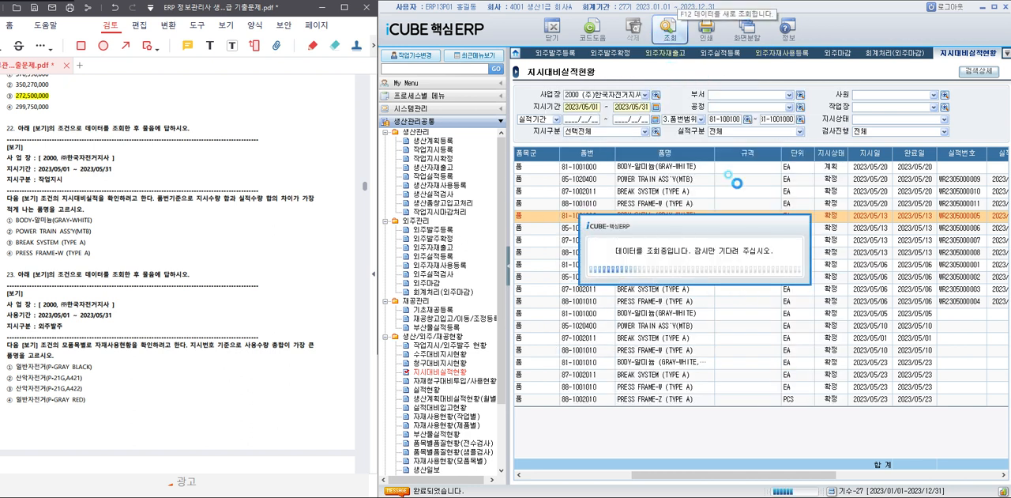
{"action": "left_click_drag", "start_coordinate": [703, 477], "coordinate": [945, 476]}
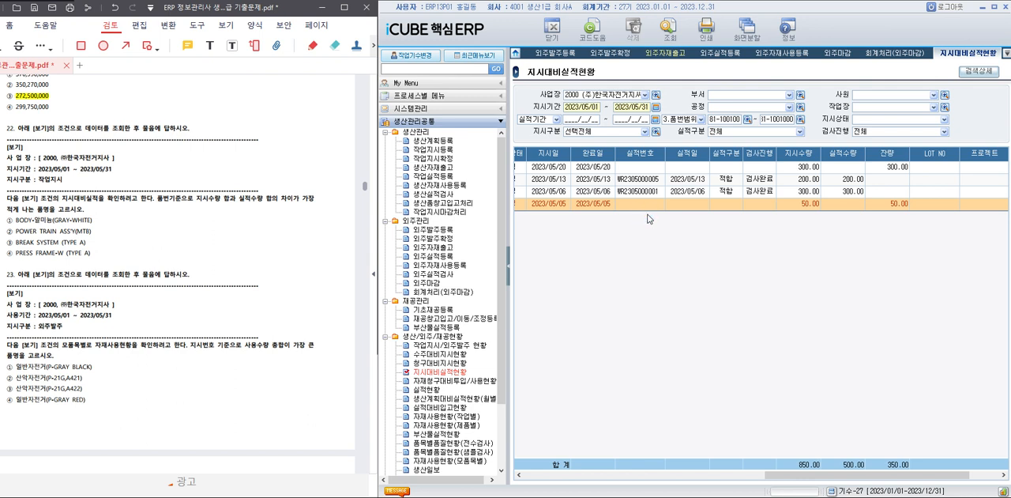
Limit 품번범위 to 85-1020400 POWER TRAIN ASS'Y(MTB), query, and check the 지시수량, 실적수량 and 잔량 totals.
{"action": "left_click", "coordinate": [748, 120]}
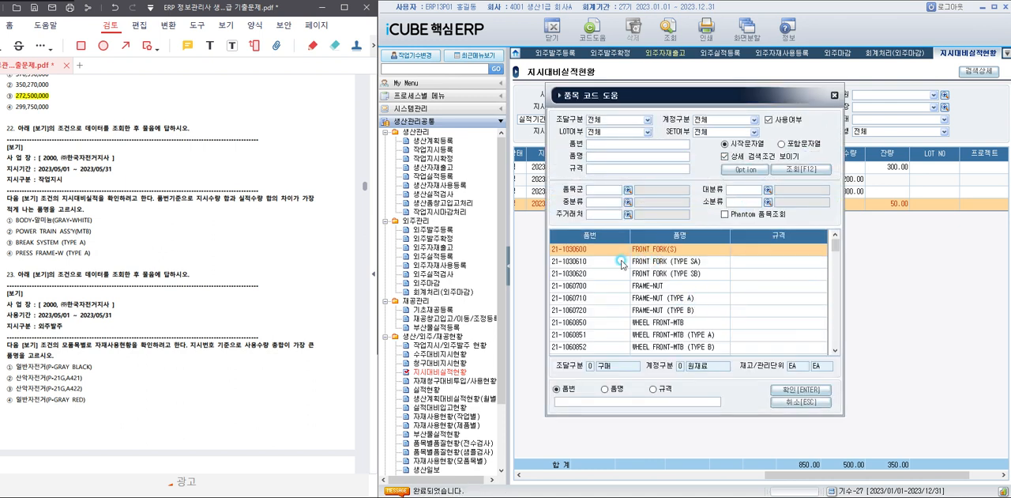
{"action": "scroll", "coordinate": [656, 285], "scroll_direction": "down", "scroll_amount": 5}
{"action": "scroll", "coordinate": [654, 291], "scroll_direction": "down", "scroll_amount": 8}
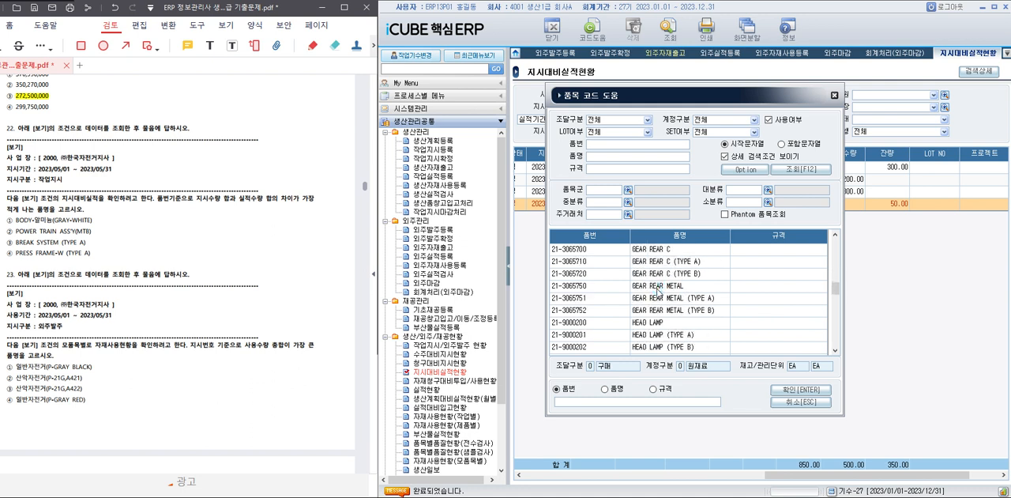
{"action": "scroll", "coordinate": [656, 290], "scroll_direction": "up", "scroll_amount": 3}
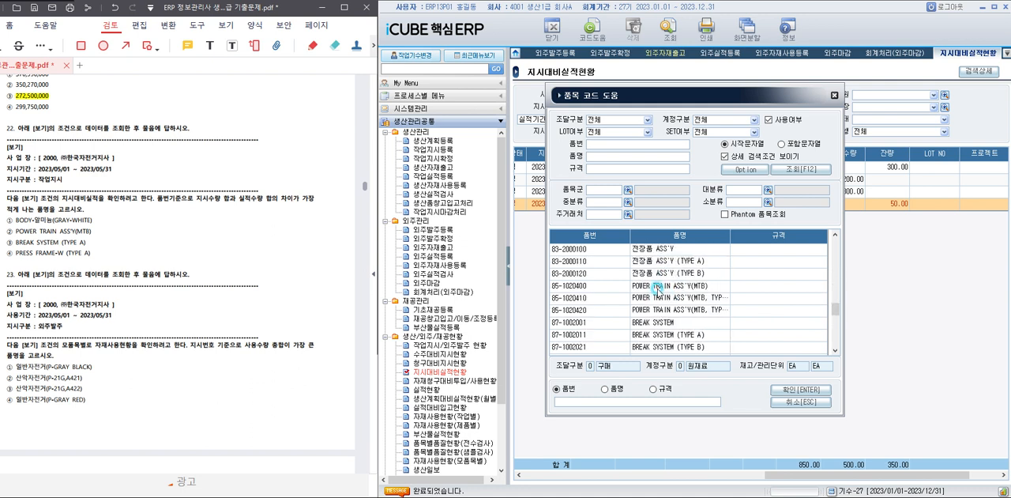
{"action": "double_click", "coordinate": [678, 290]}
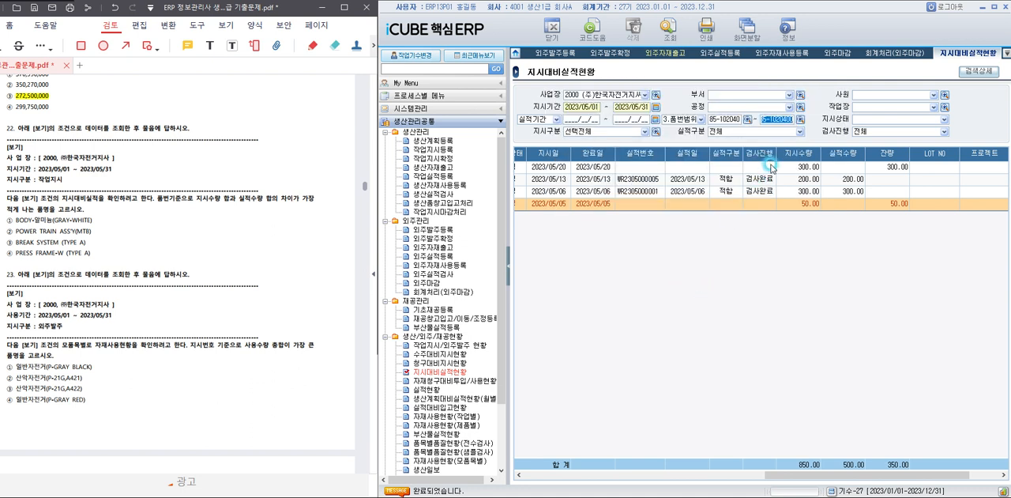
{"action": "left_click", "coordinate": [669, 32]}
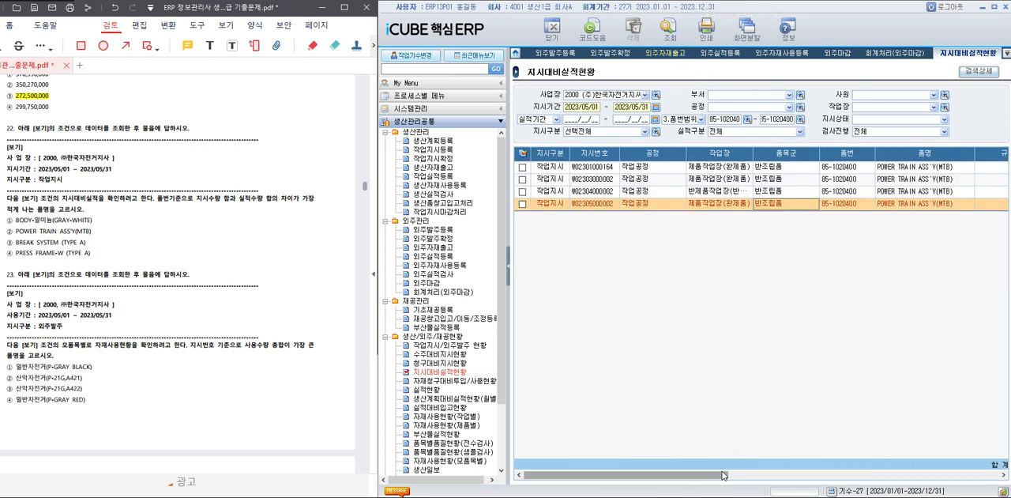
{"action": "left_click_drag", "start_coordinate": [721, 476], "coordinate": [790, 474]}
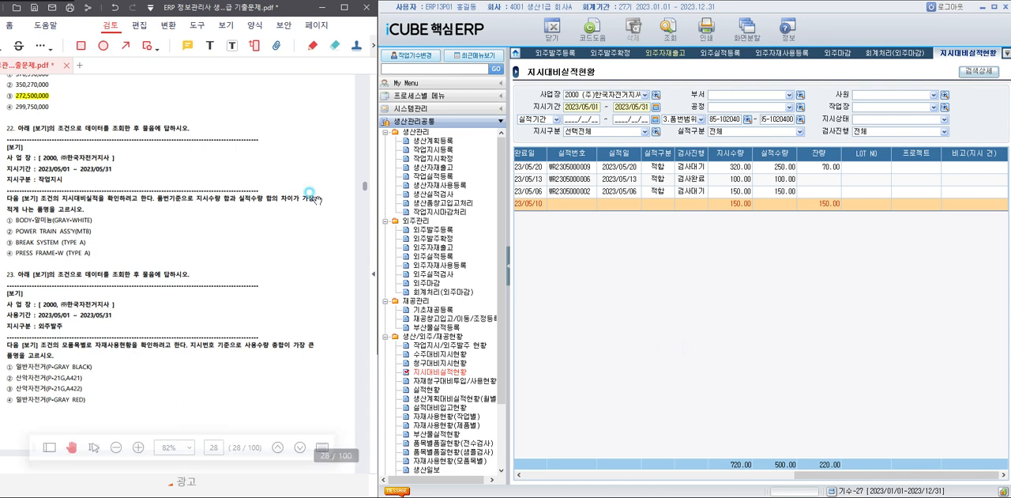
Highlight answer ② POWER TRAIN ASS'Y(MTB) of question 22 in the PDF, and bring question 23 fully into view.
{"action": "left_click_drag", "start_coordinate": [15, 231], "coordinate": [92, 231]}
{"action": "left_click", "coordinate": [259, 273]}
{"action": "scroll", "coordinate": [265, 304], "scroll_direction": "down", "scroll_amount": 5}
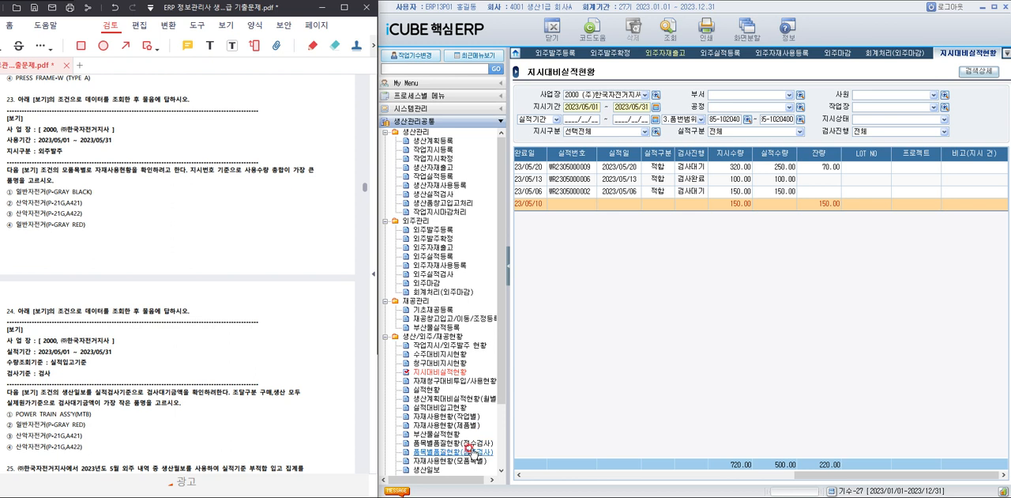
Open 자재사용현황(모품목별) in iCUBE and query 사업장 2000 (주)한국자전거지사 for 사용기간 2023/05/01 through 2023/05/31.
{"action": "left_click", "coordinate": [460, 461]}
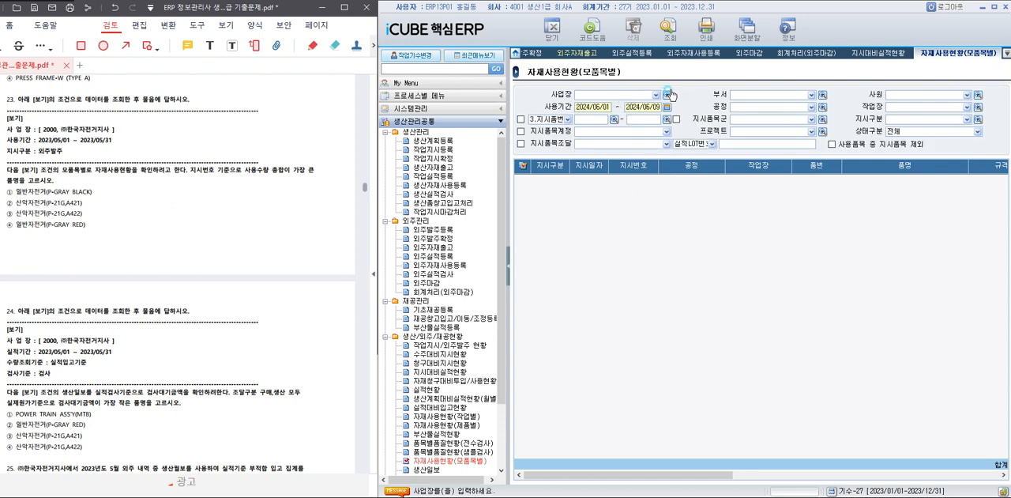
{"action": "left_click", "coordinate": [667, 95]}
{"action": "left_click", "coordinate": [723, 234]}
{"action": "double_click", "coordinate": [723, 235]}
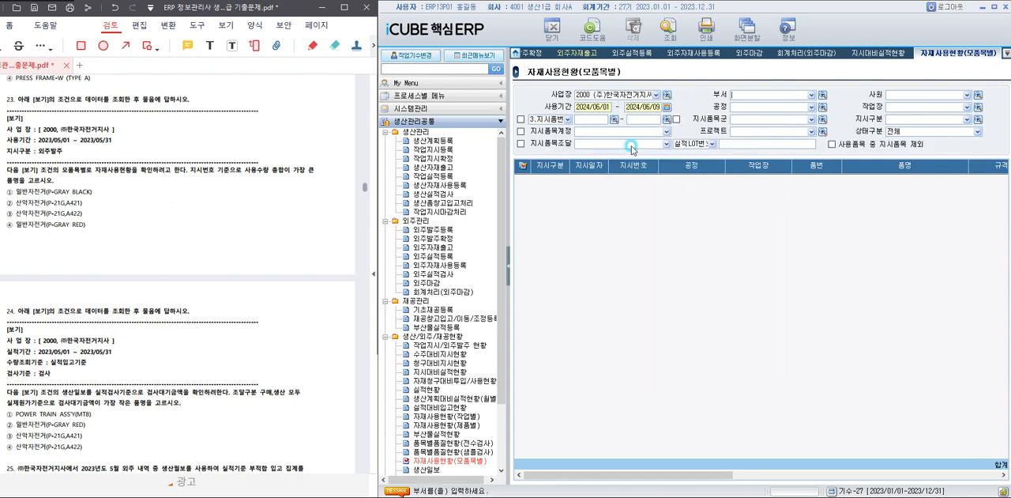
{"action": "type", "text": "202"}
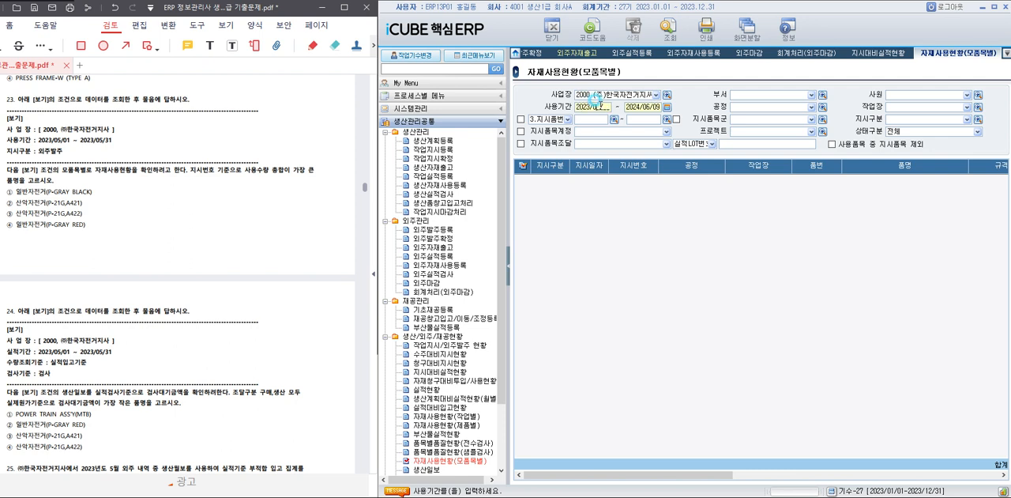
{"action": "type", "text": "305012023"}
{"action": "type", "text": "05/31"}
{"action": "left_click", "coordinate": [670, 36]}
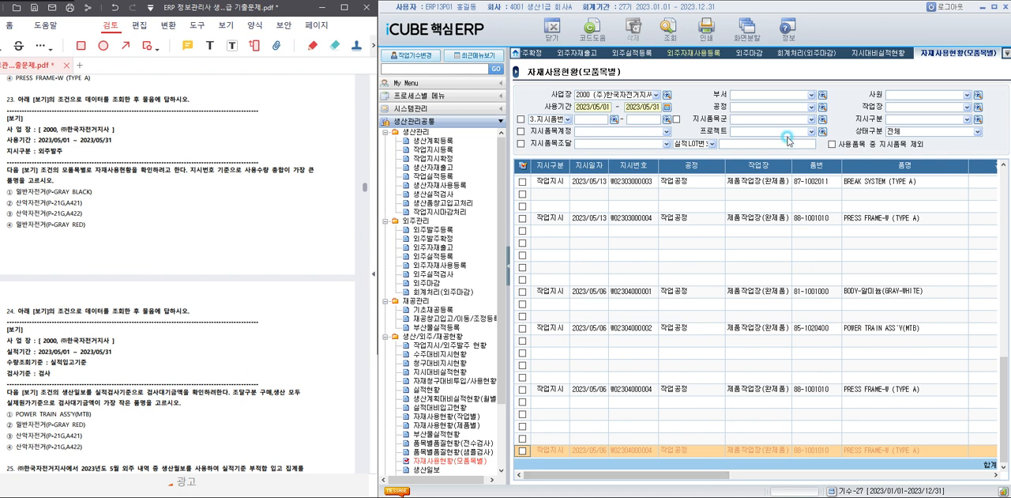
Set 지시구분 to 4 외주발주, query the material usage, and check the 사용수량 column for each work order.
{"action": "left_click", "coordinate": [978, 119]}
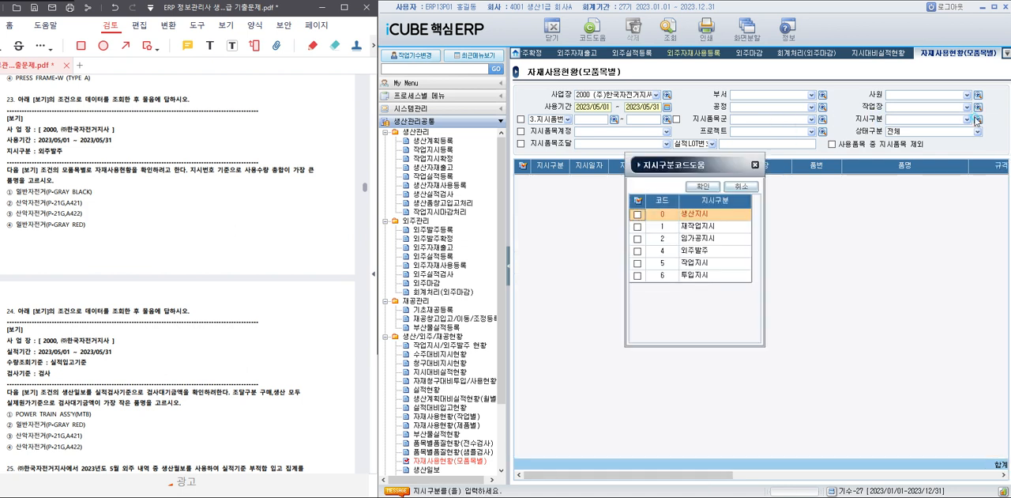
{"action": "left_click", "coordinate": [637, 250]}
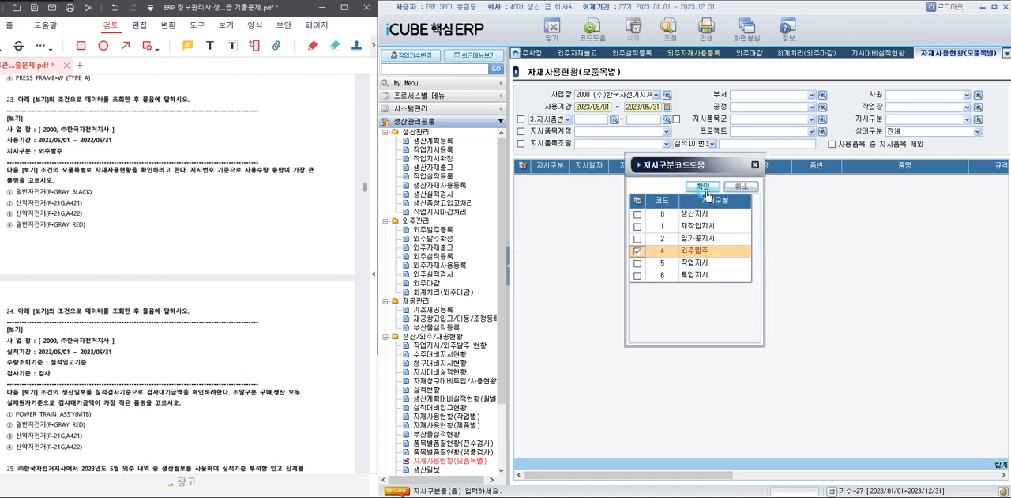
{"action": "left_click", "coordinate": [703, 187]}
{"action": "left_click", "coordinate": [669, 31]}
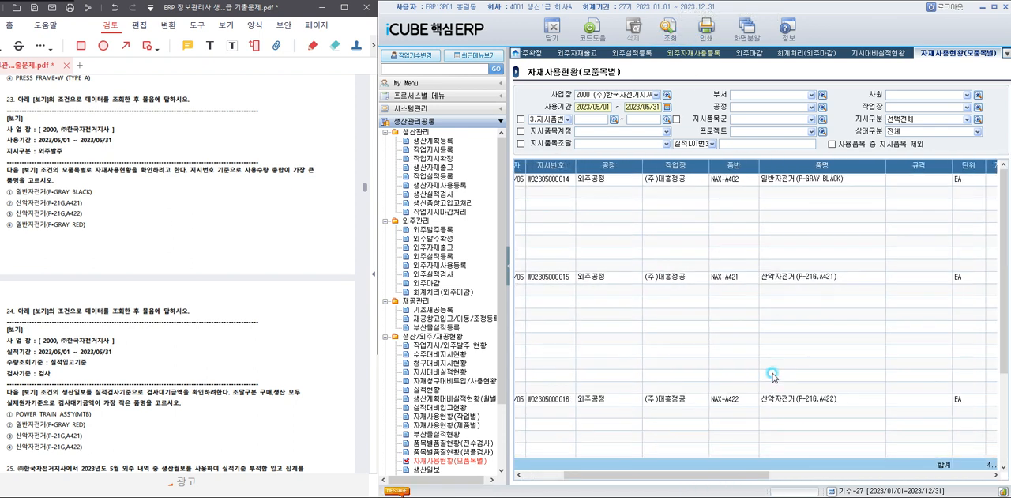
{"action": "left_click_drag", "start_coordinate": [719, 479], "coordinate": [918, 480]}
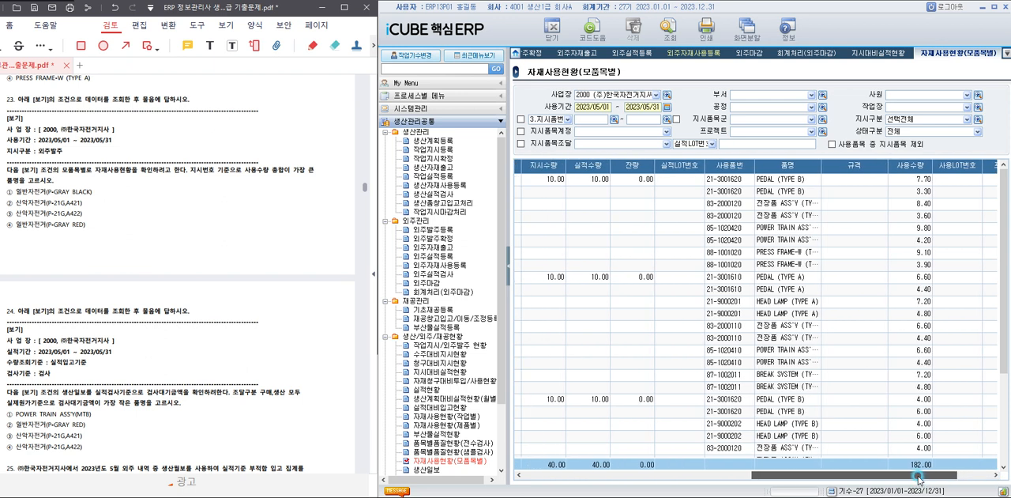
{"action": "left_click_drag", "start_coordinate": [918, 474], "coordinate": [629, 460]}
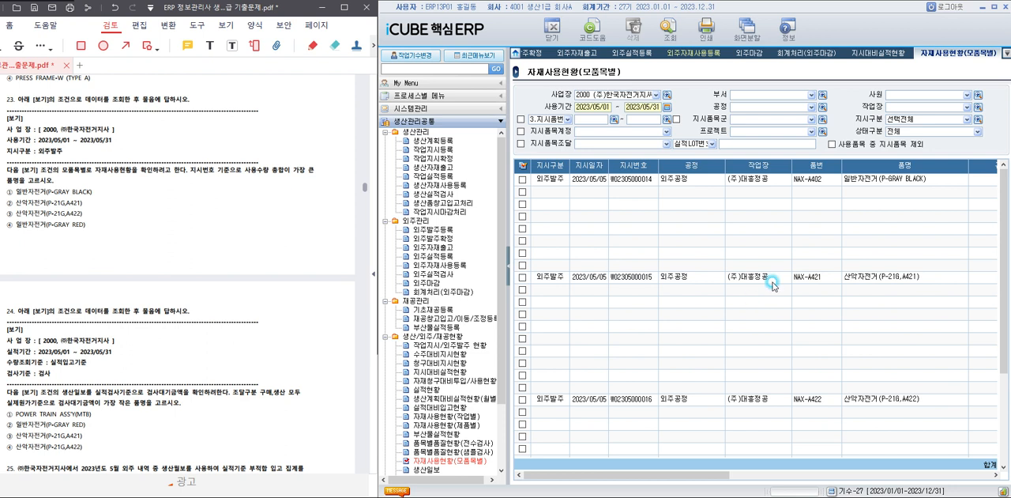
Compare the 사용수량 entries of the outsourced work orders for parent items NAX-A402, NAX-A421 and NAX-A422.
{"action": "left_click", "coordinate": [889, 177]}
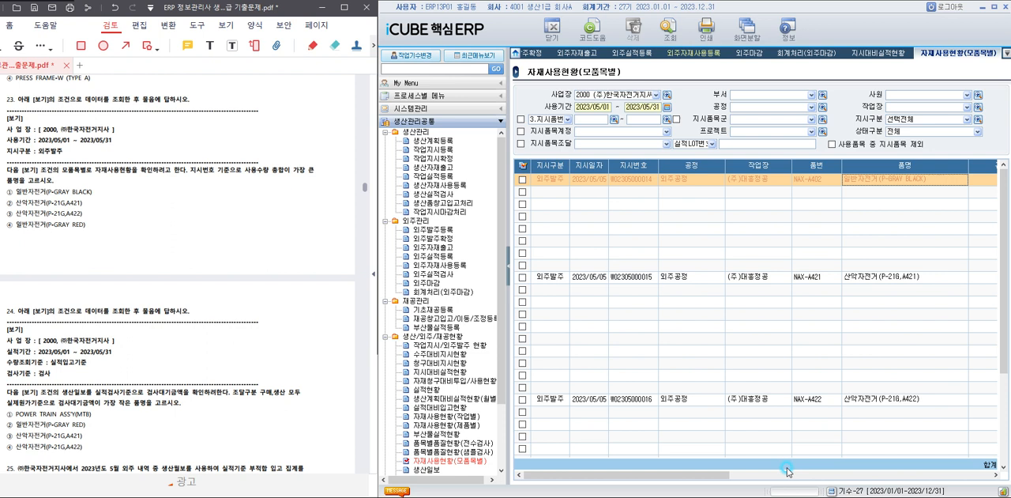
{"action": "scroll", "coordinate": [781, 449], "scroll_direction": "down", "scroll_amount": 3}
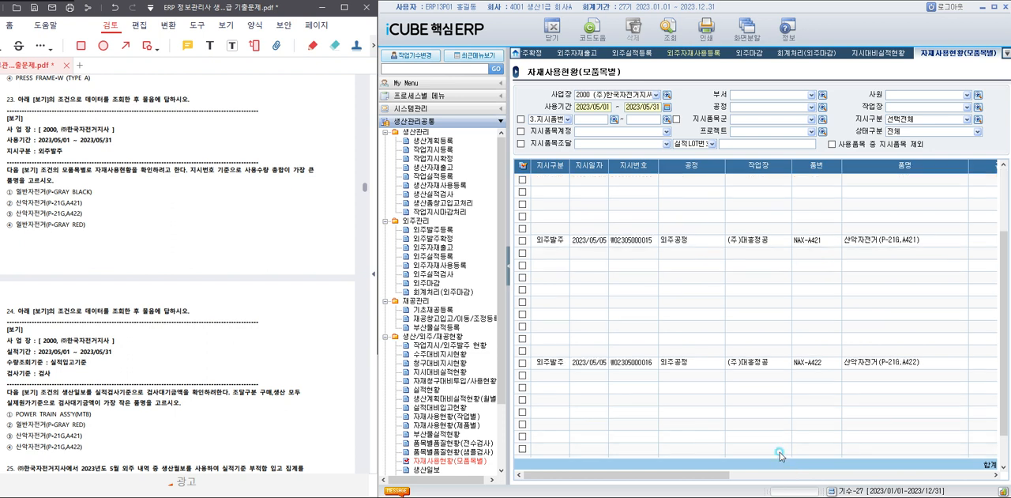
{"action": "scroll", "coordinate": [801, 408], "scroll_direction": "up", "scroll_amount": 3}
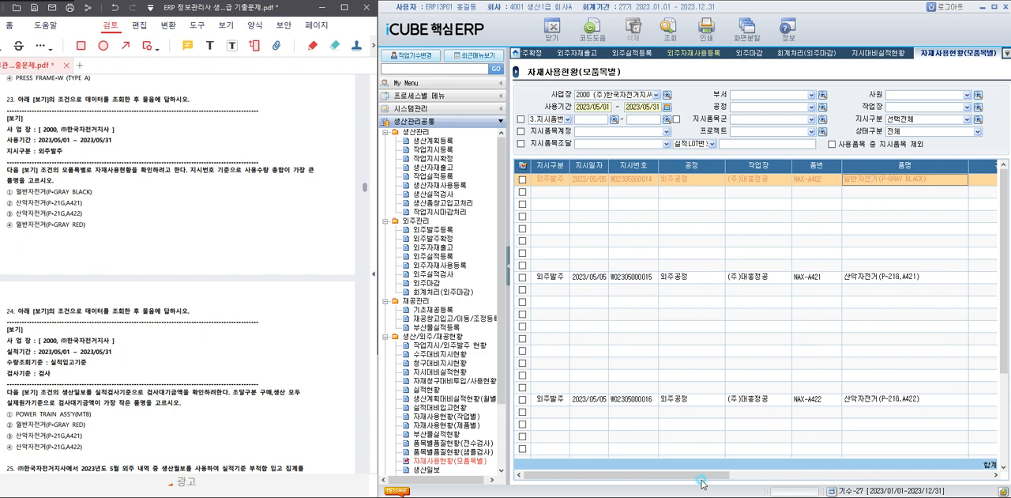
{"action": "left_click_drag", "start_coordinate": [706, 476], "coordinate": [902, 478]}
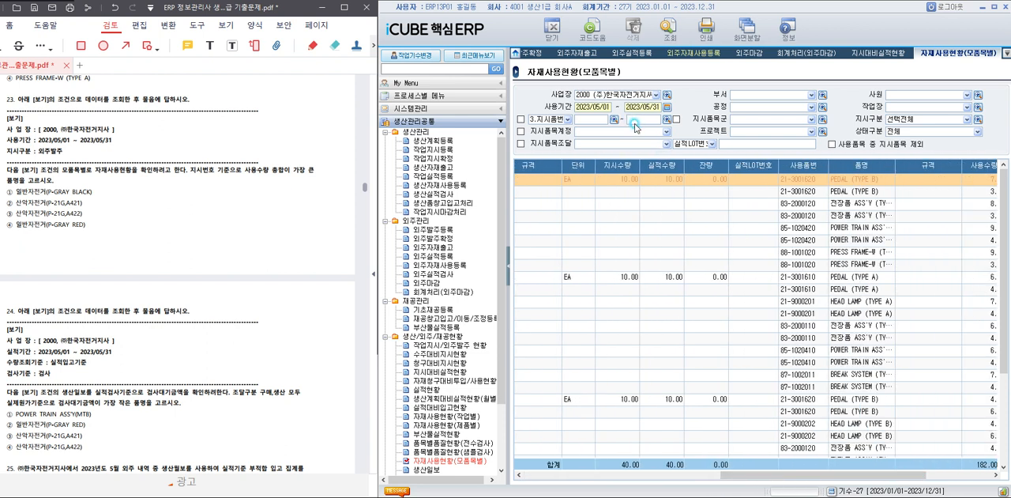
{"action": "left_click_drag", "start_coordinate": [877, 476], "coordinate": [947, 483]}
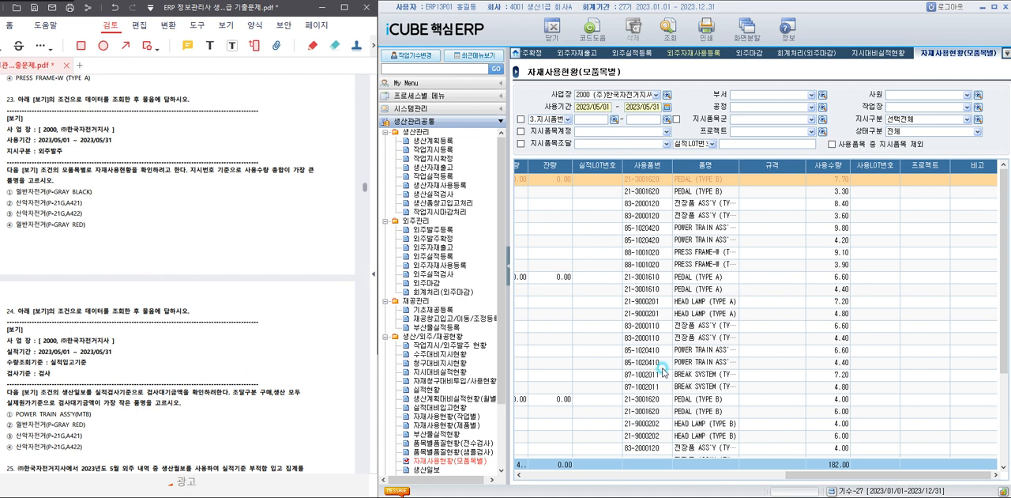
{"action": "left_click_drag", "start_coordinate": [820, 475], "coordinate": [614, 474]}
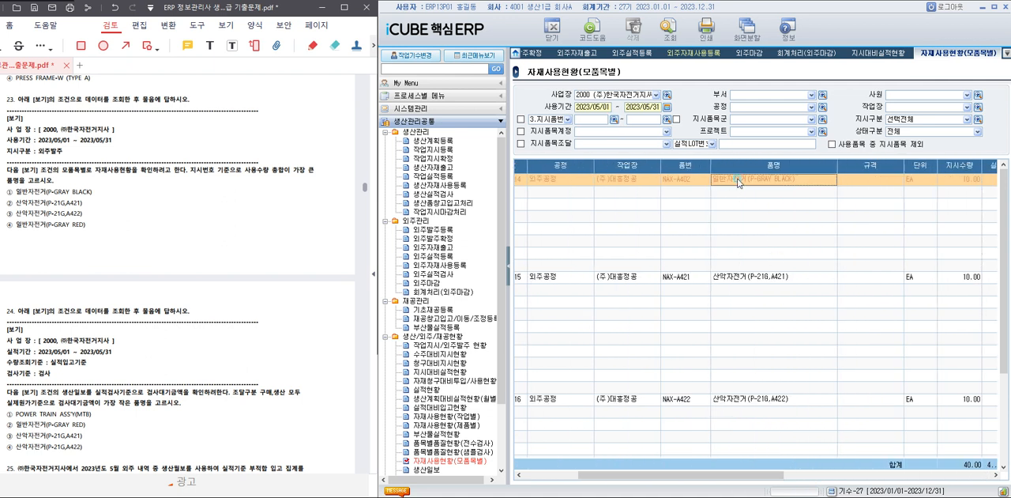
Limit the 지시품번 range to NAX-A402 일반자전거(P-GRAY BLACK), query, and check the 사용수량 total.
{"action": "left_click", "coordinate": [614, 120]}
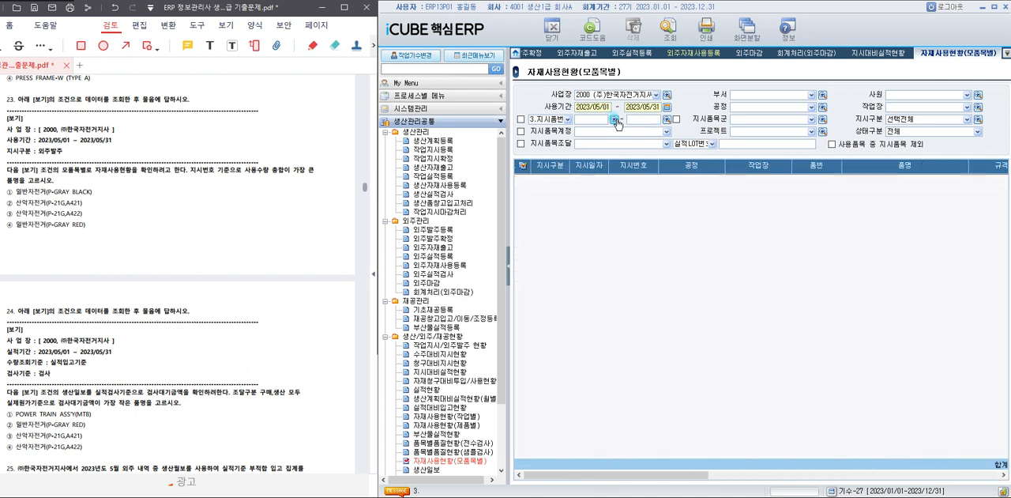
{"action": "left_click", "coordinate": [615, 120]}
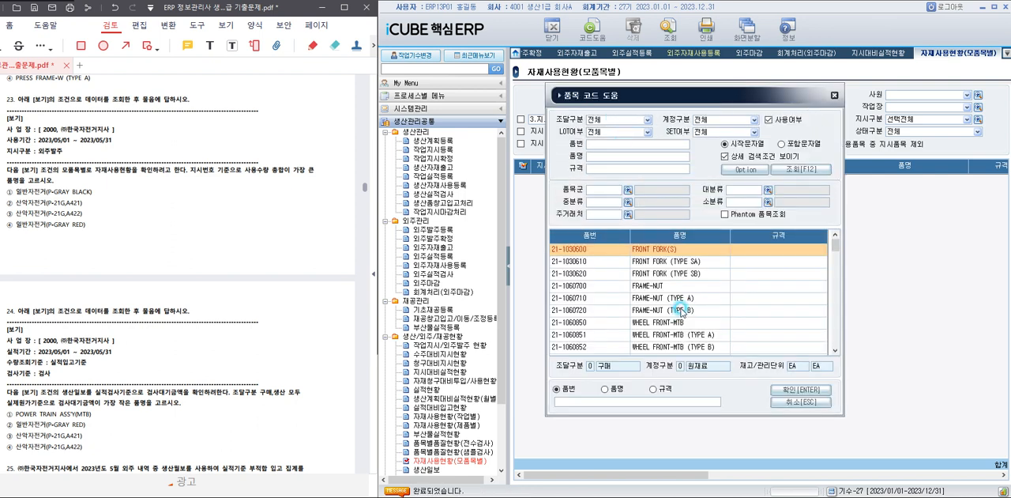
{"action": "scroll", "coordinate": [679, 304], "scroll_direction": "down", "scroll_amount": 5}
{"action": "scroll", "coordinate": [680, 295], "scroll_direction": "down", "scroll_amount": 10}
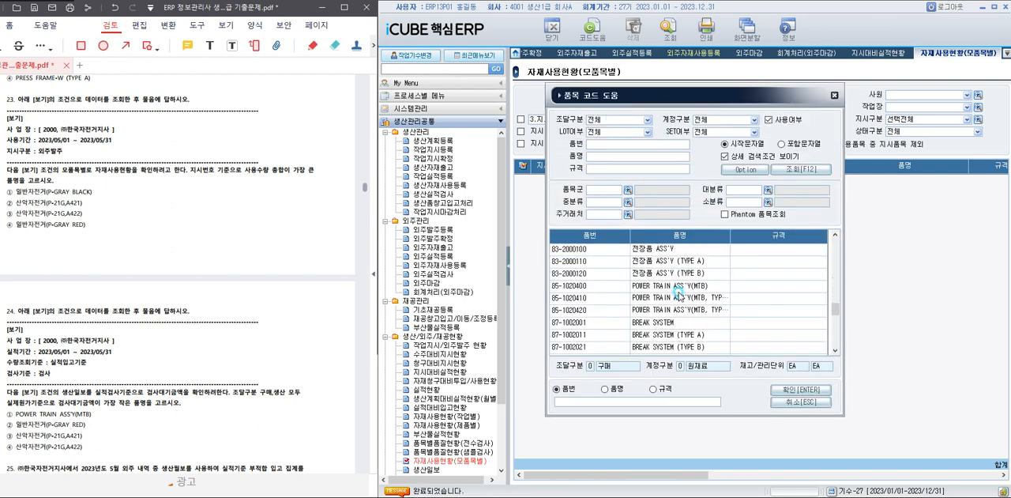
{"action": "scroll", "coordinate": [677, 294], "scroll_direction": "down", "scroll_amount": 10}
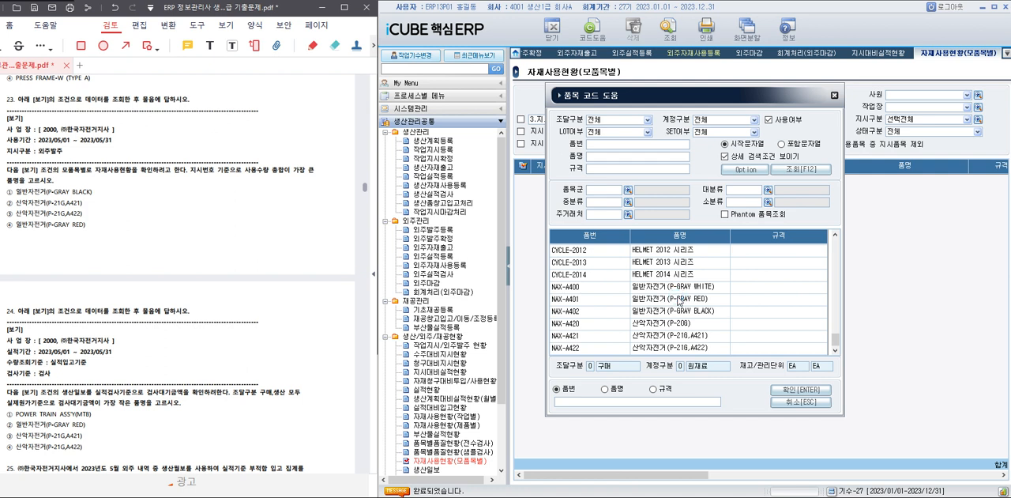
{"action": "double_click", "coordinate": [689, 312]}
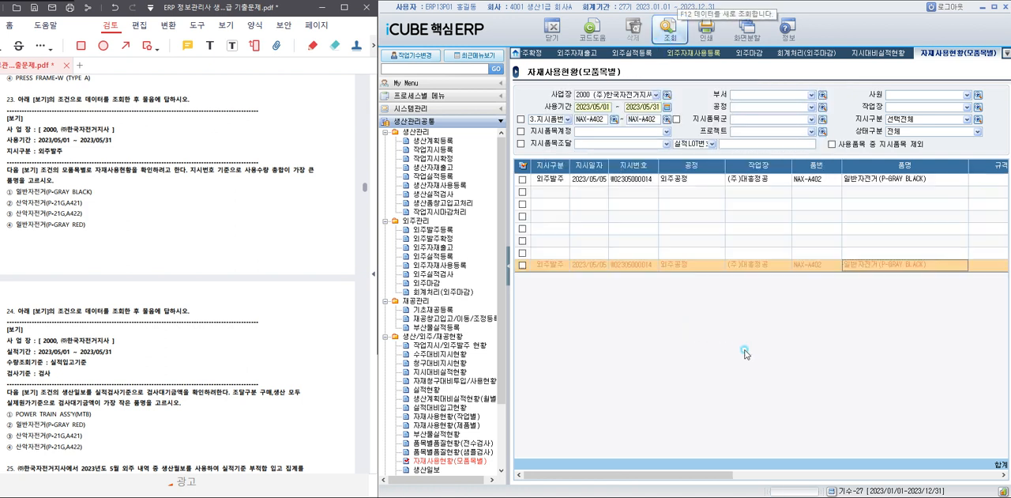
{"action": "left_click_drag", "start_coordinate": [701, 475], "coordinate": [965, 475]}
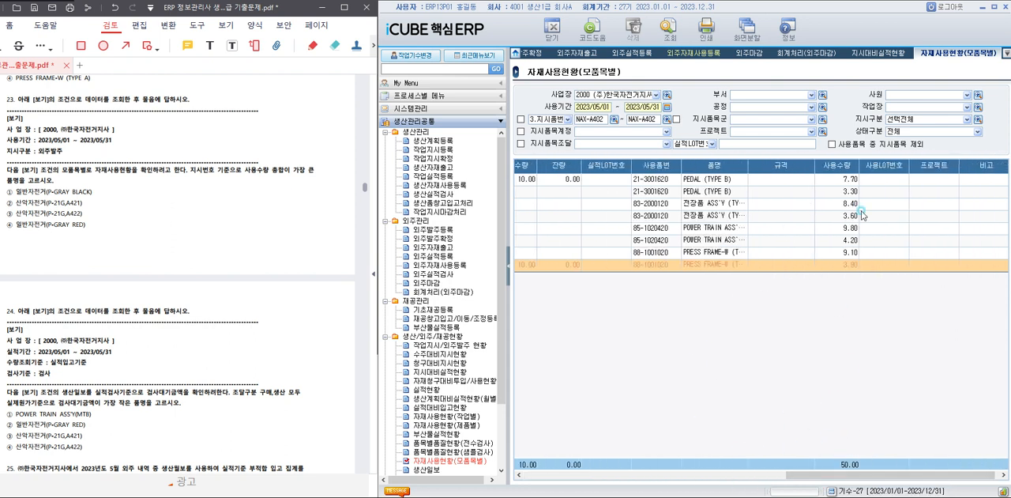
Set both ends of the 지시품번 range to NAX-A421, query, and check the 사용수량 total.
{"action": "left_click", "coordinate": [600, 119]}
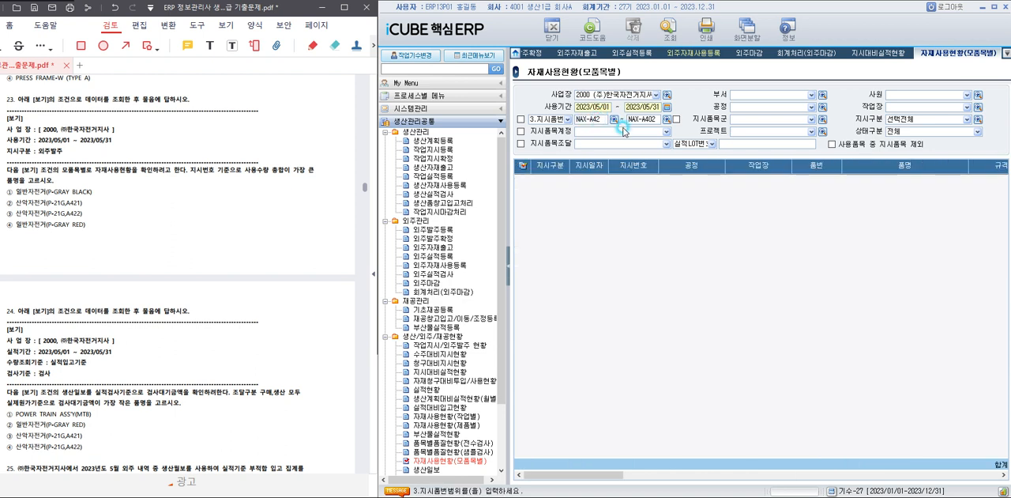
{"action": "type", "text": "1"}
{"action": "double_click", "coordinate": [656, 118]}
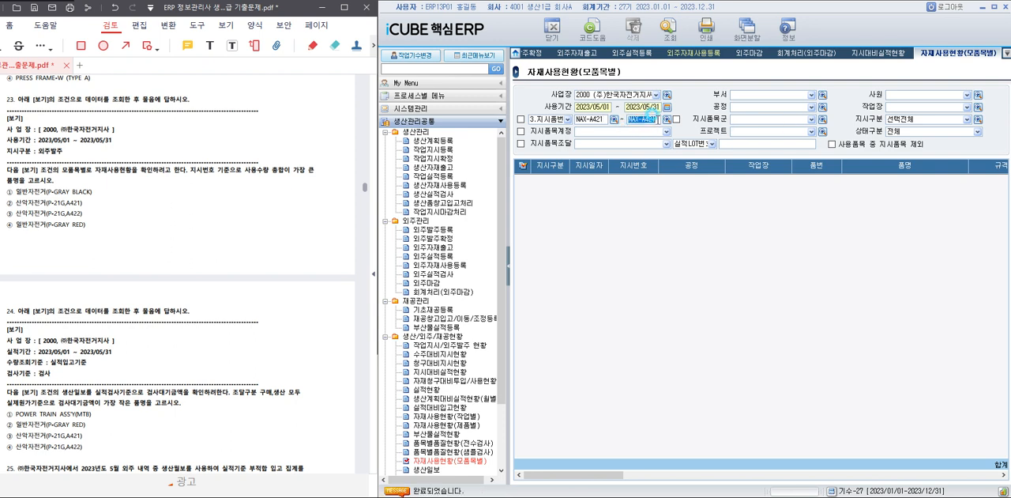
{"action": "left_click", "coordinate": [671, 32]}
{"action": "left_click_drag", "start_coordinate": [677, 475], "coordinate": [972, 465]}
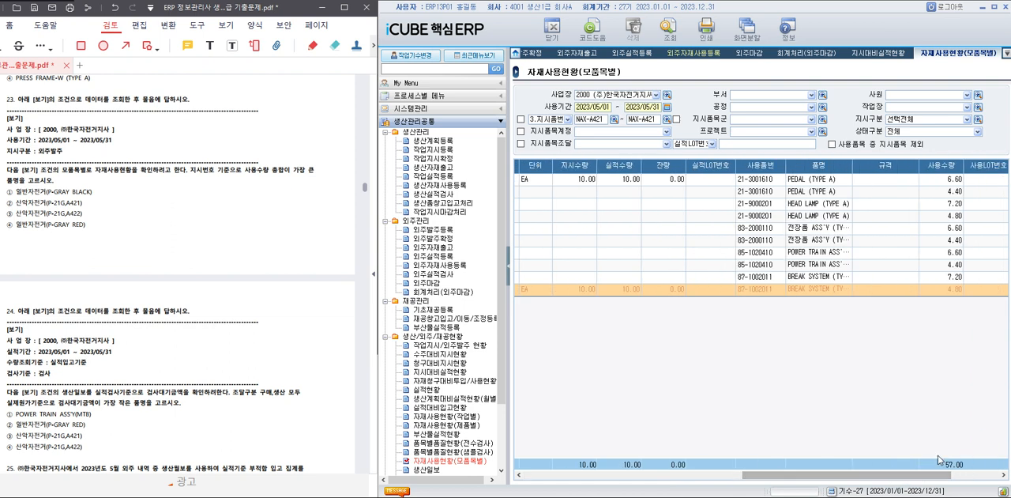
Set both ends of the 지시품번 range to NAX-A422, query, and check the 사용수량 total.
{"action": "left_click", "coordinate": [594, 118]}
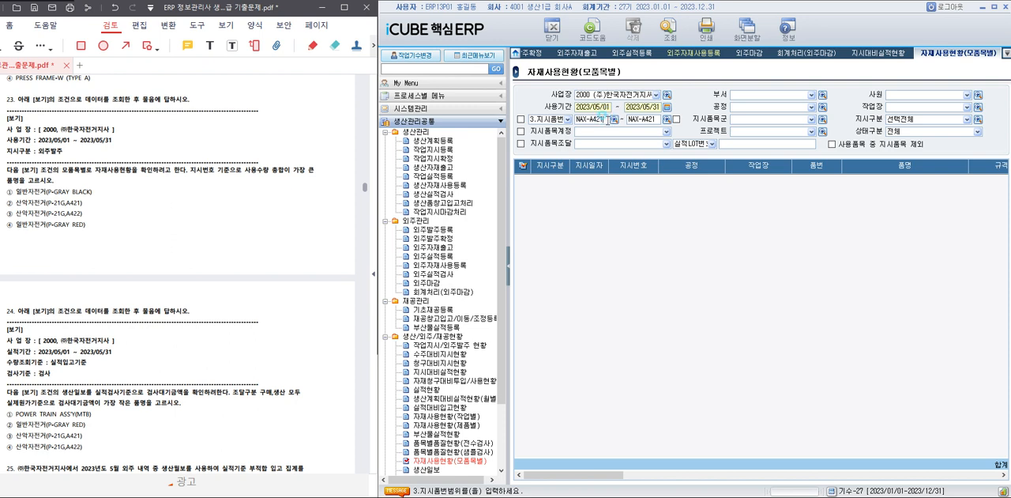
{"action": "left_click", "coordinate": [659, 121]}
{"action": "left_click", "coordinate": [670, 32]}
{"action": "left_click_drag", "start_coordinate": [690, 478], "coordinate": [907, 475]}
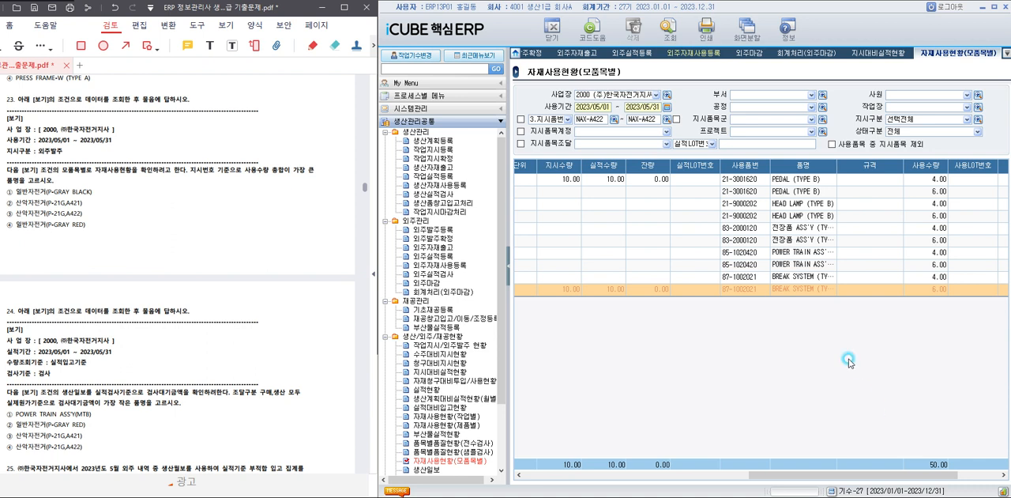
Limit the 지시품번 range to NAX-A401 일반자전거(P-GRAY RED), query, and check the 사용수량 total.
{"action": "left_click", "coordinate": [613, 119]}
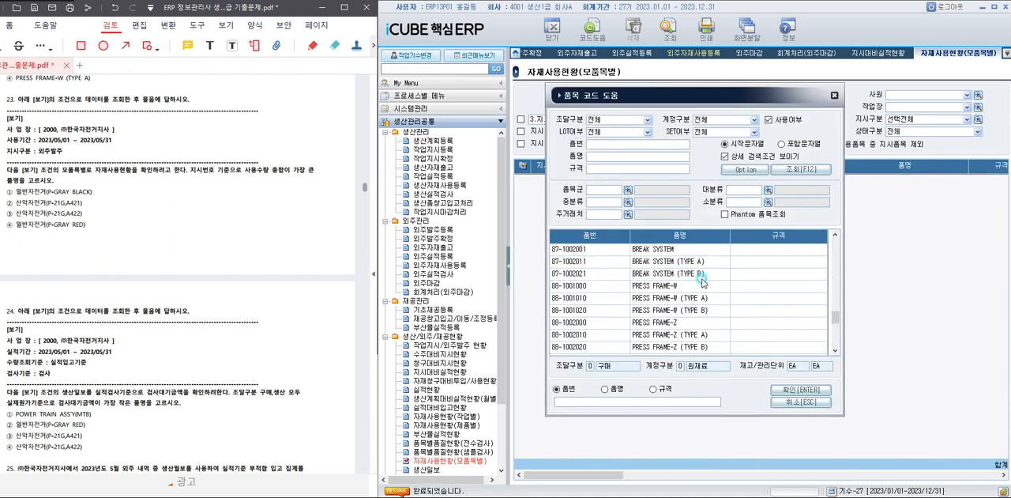
{"action": "scroll", "coordinate": [702, 282], "scroll_direction": "down", "scroll_amount": 5}
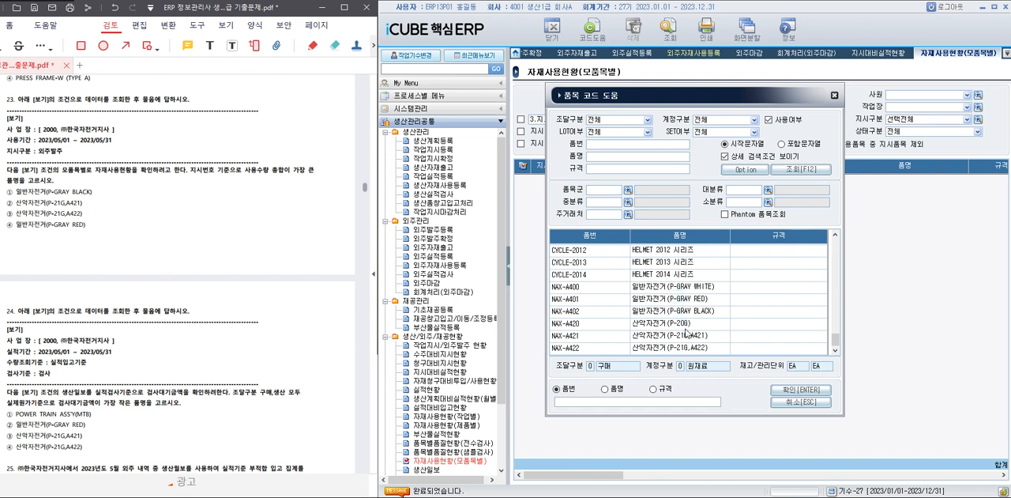
{"action": "left_click", "coordinate": [685, 325]}
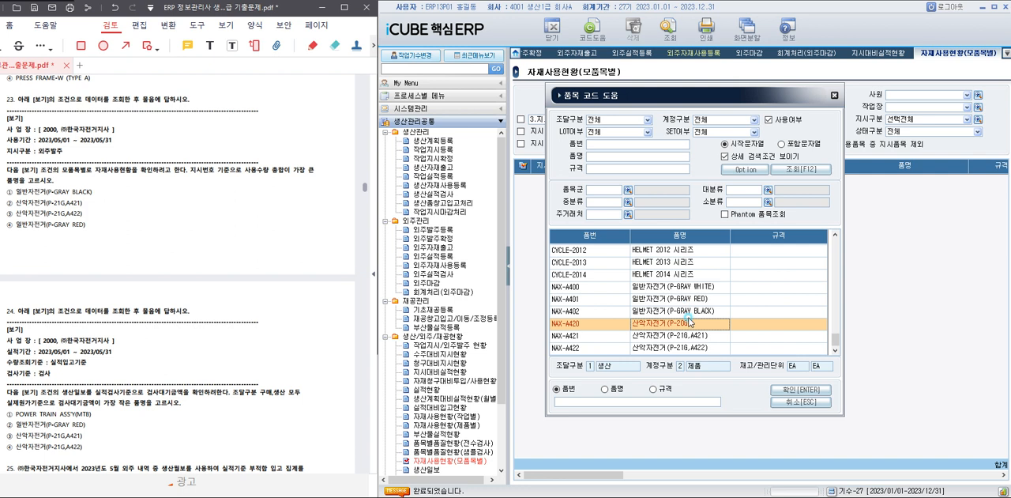
{"action": "double_click", "coordinate": [693, 301]}
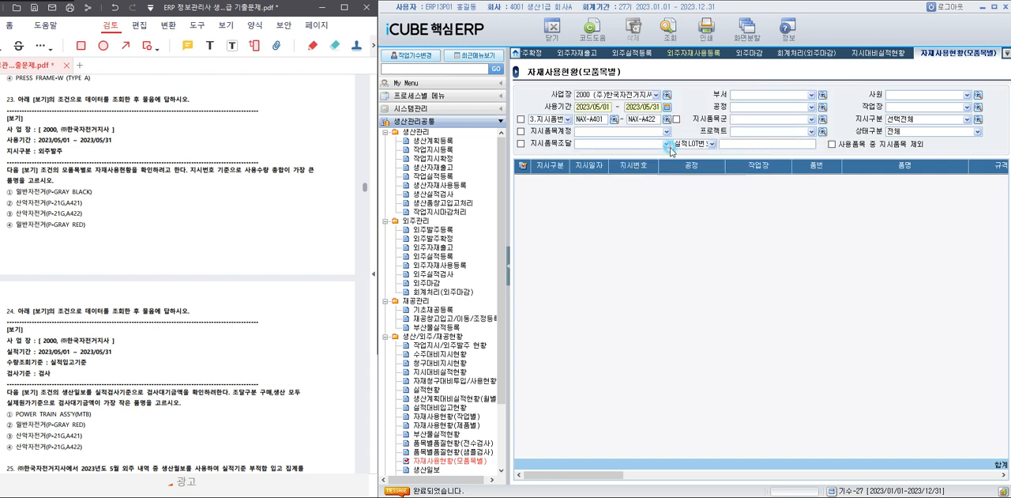
{"action": "left_click", "coordinate": [656, 118]}
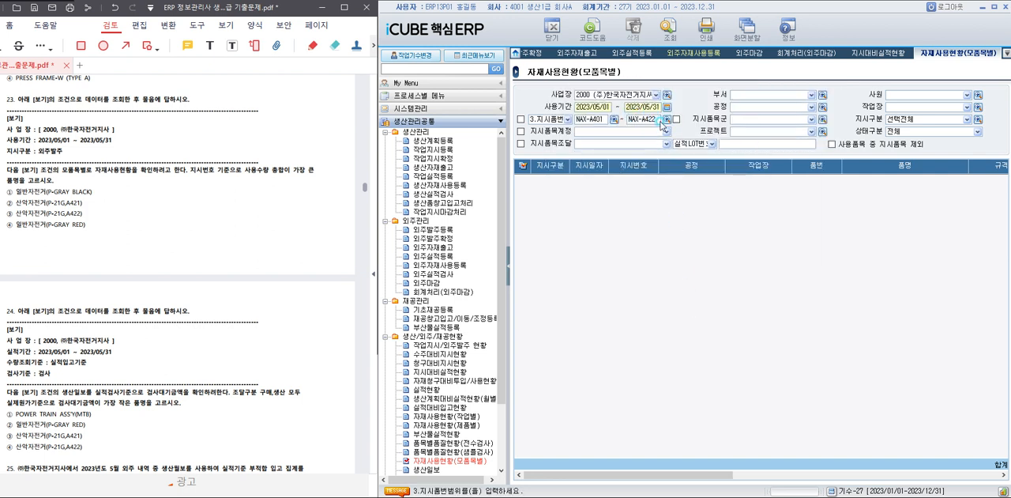
{"action": "left_click", "coordinate": [668, 32]}
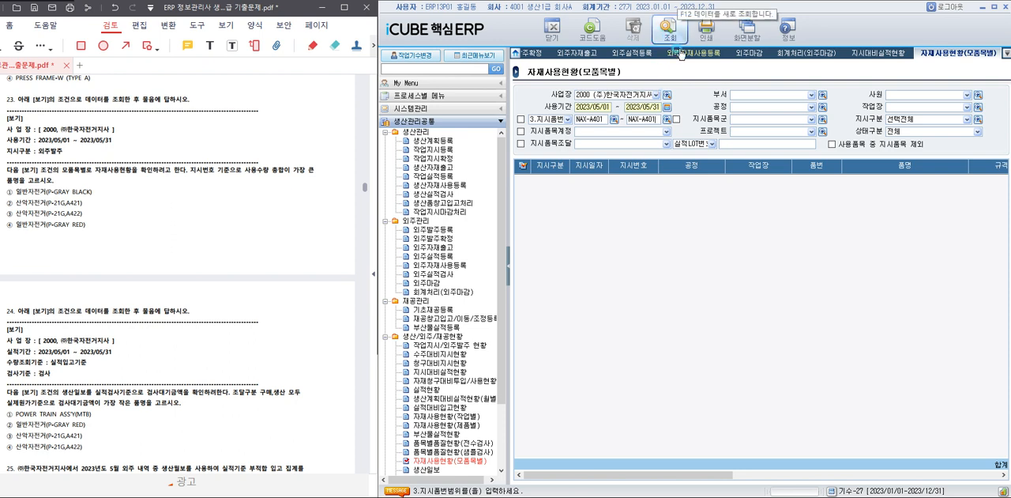
{"action": "left_click_drag", "start_coordinate": [697, 477], "coordinate": [918, 473]}
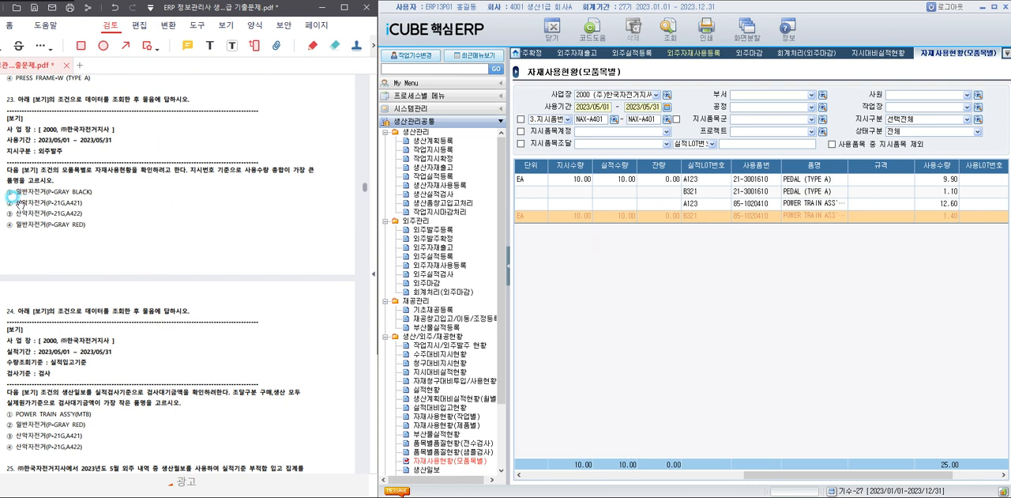
Highlight answer ② 산악자전거(P-21G,A421) of question 23 in the PDF, and bring questions 24 and 25 into view.
{"action": "left_click_drag", "start_coordinate": [17, 202], "coordinate": [84, 215]}
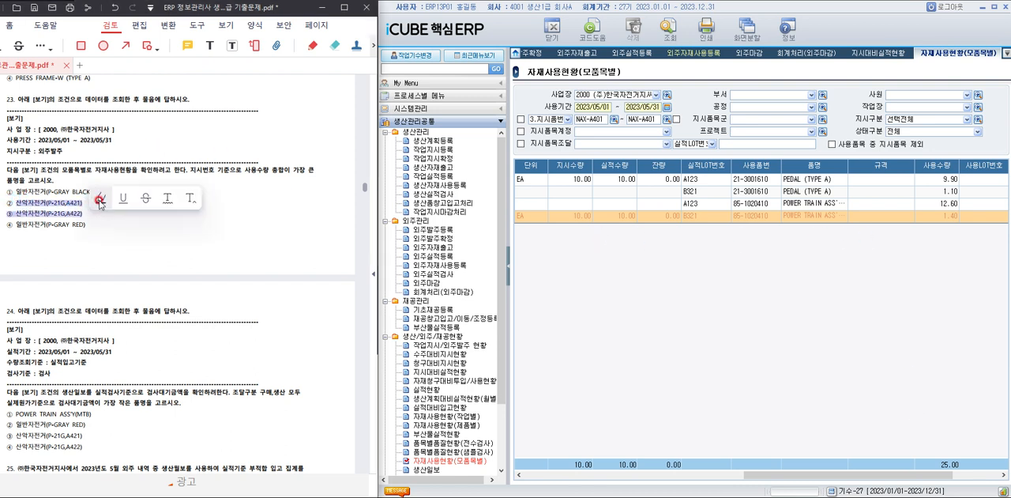
{"action": "left_click", "coordinate": [14, 195]}
{"action": "left_click_drag", "start_coordinate": [16, 202], "coordinate": [82, 204]}
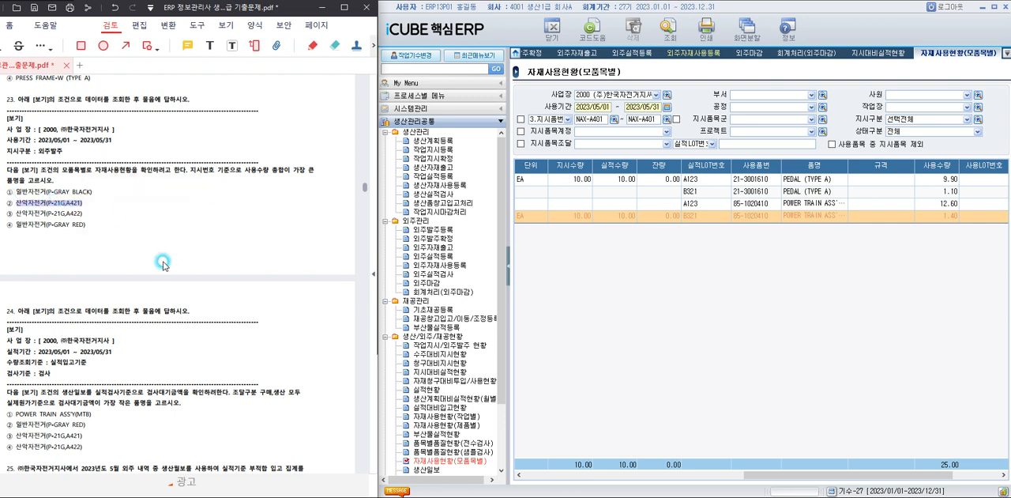
{"action": "scroll", "coordinate": [209, 272], "scroll_direction": "down", "scroll_amount": 3}
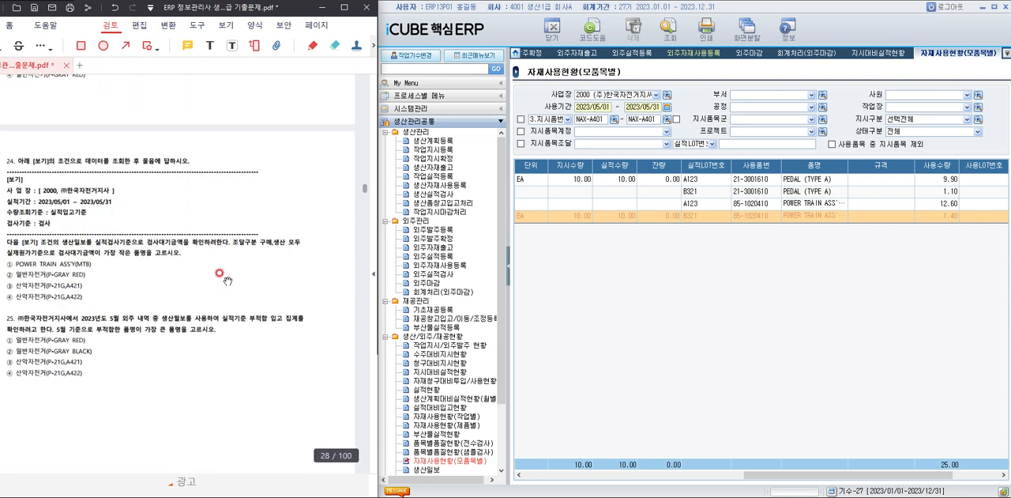
{"action": "scroll", "coordinate": [222, 275], "scroll_direction": "down", "scroll_amount": 1}
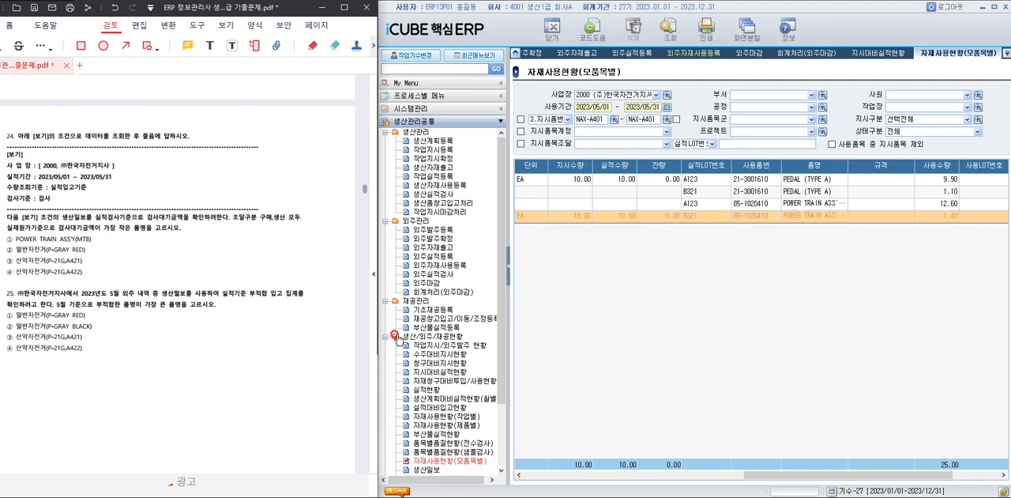
Open 생산일보 in iCUBE and set 사업장 to 2000 (주)한국자전거지사 and 실적기간 to 2023/05/01 through 2023/05/31.
{"action": "scroll", "coordinate": [397, 338], "scroll_direction": "down", "scroll_amount": 1}
{"action": "left_click", "coordinate": [424, 445]}
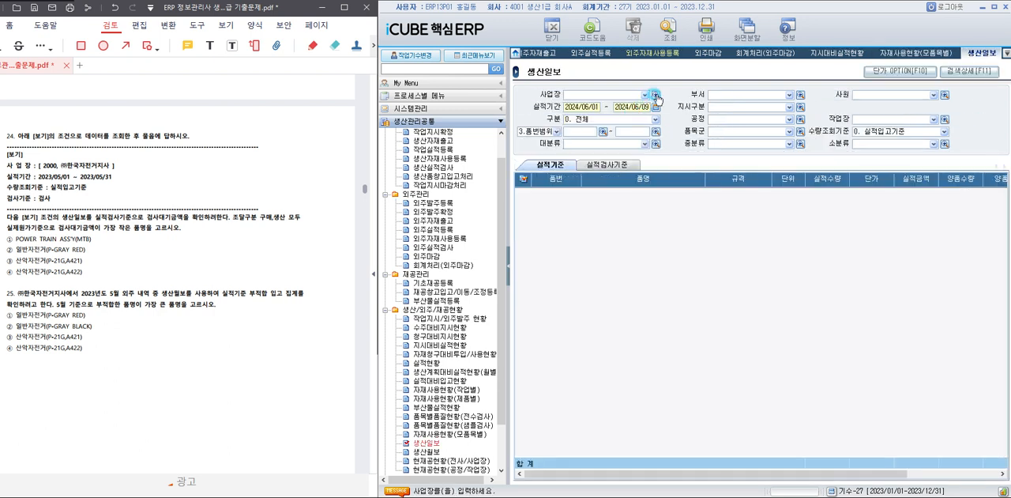
{"action": "left_click", "coordinate": [655, 94]}
{"action": "left_click", "coordinate": [692, 235]}
{"action": "double_click", "coordinate": [692, 234]}
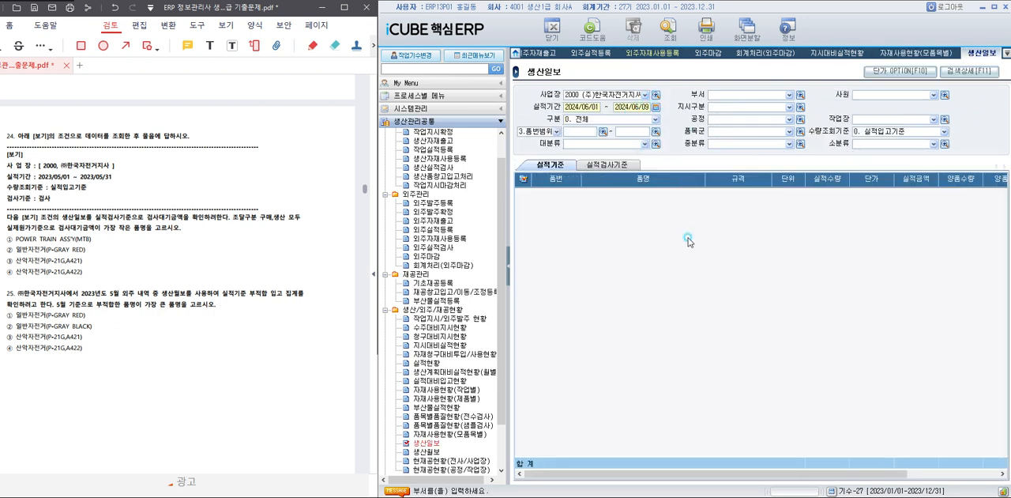
{"action": "type", "text": "2023/05/01 ~ 2023/"}
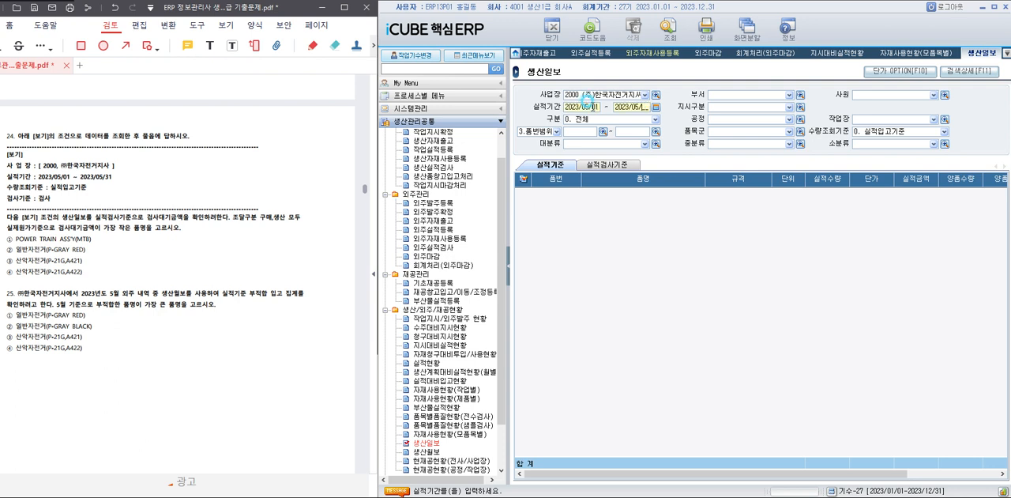
{"action": "type", "text": "05/31"}
Query the daily production report by 실적검사기준 with 검사기준 set to 검사, and compare the 검사대기금액 of the items.
{"action": "left_click", "coordinate": [632, 166]}
{"action": "left_click", "coordinate": [622, 182]}
{"action": "left_click", "coordinate": [669, 29]}
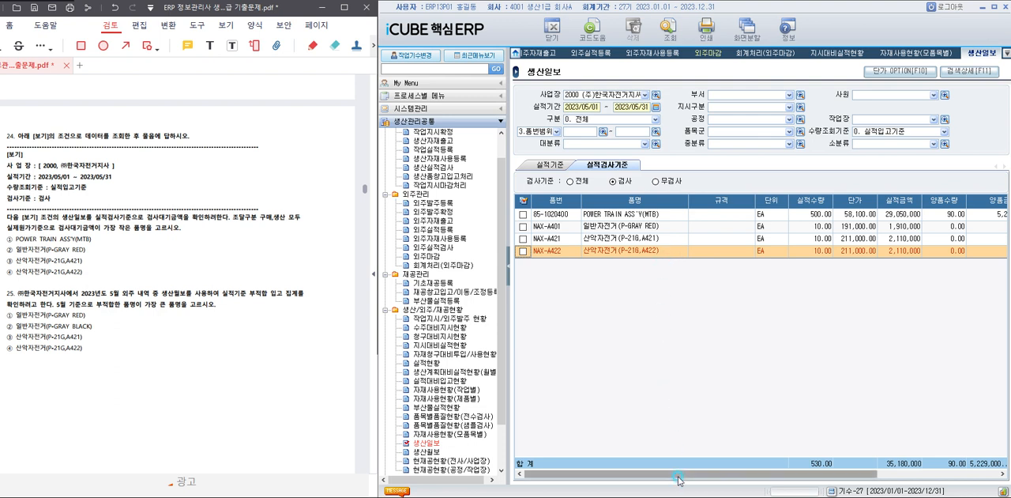
{"action": "left_click_drag", "start_coordinate": [676, 474], "coordinate": [898, 474]}
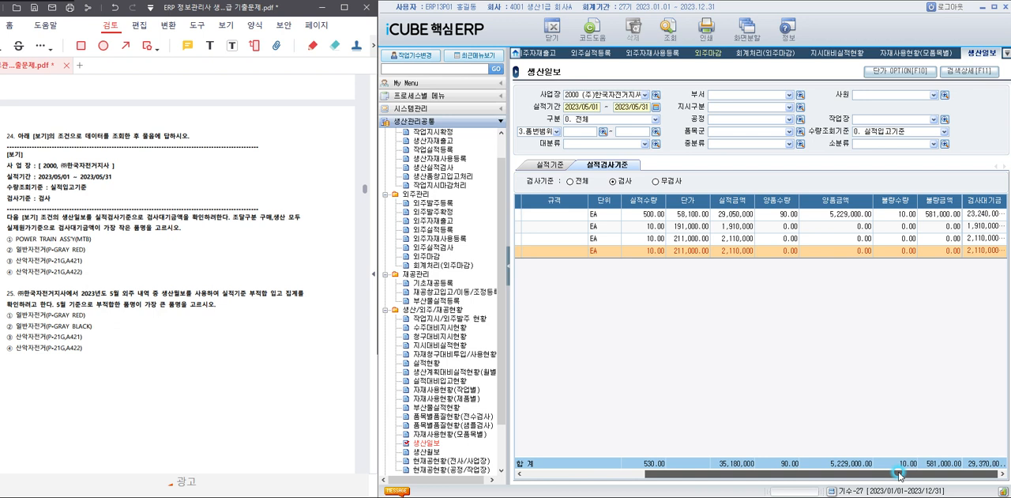
{"action": "left_click", "coordinate": [972, 227]}
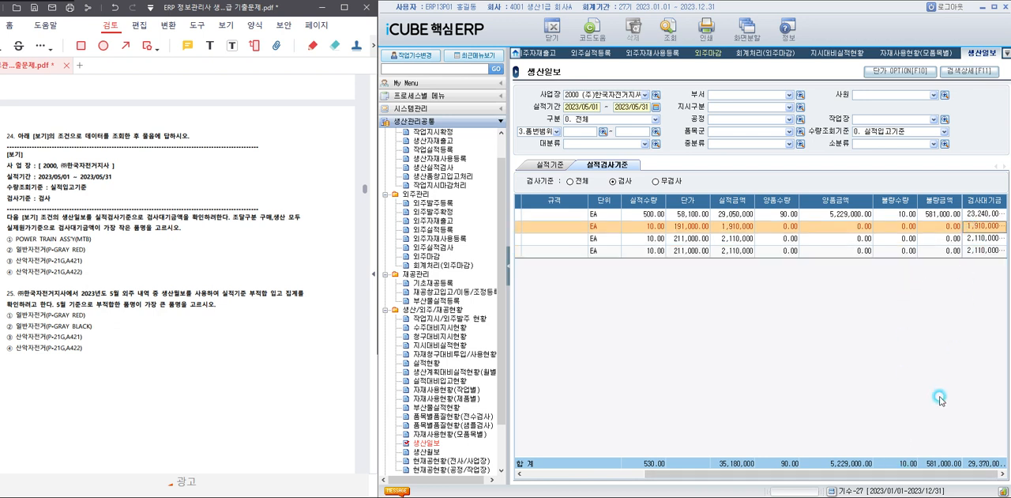
{"action": "left_click_drag", "start_coordinate": [905, 479], "coordinate": [790, 476]}
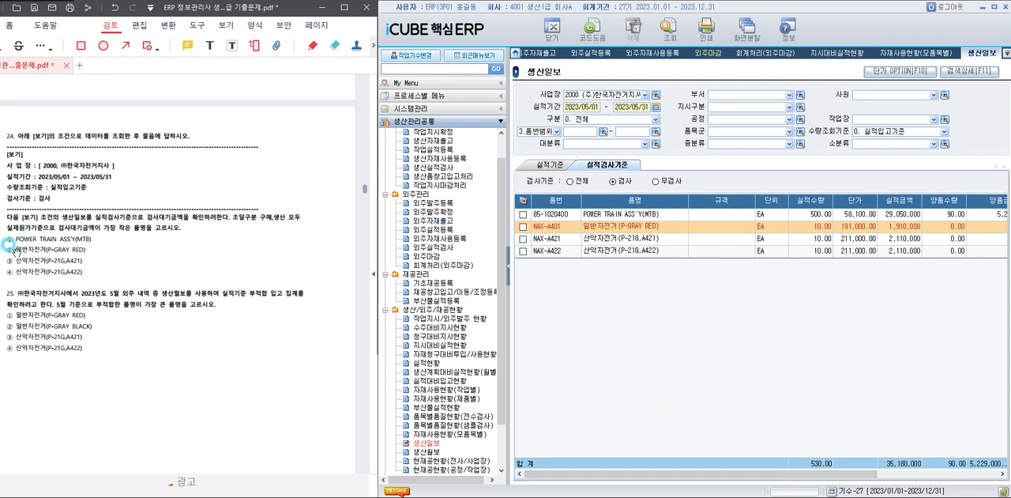
Highlight answer ② 일반자전거(P-GRAY RED) of question 24 in the PDF.
{"action": "left_click_drag", "start_coordinate": [15, 250], "coordinate": [85, 250]}
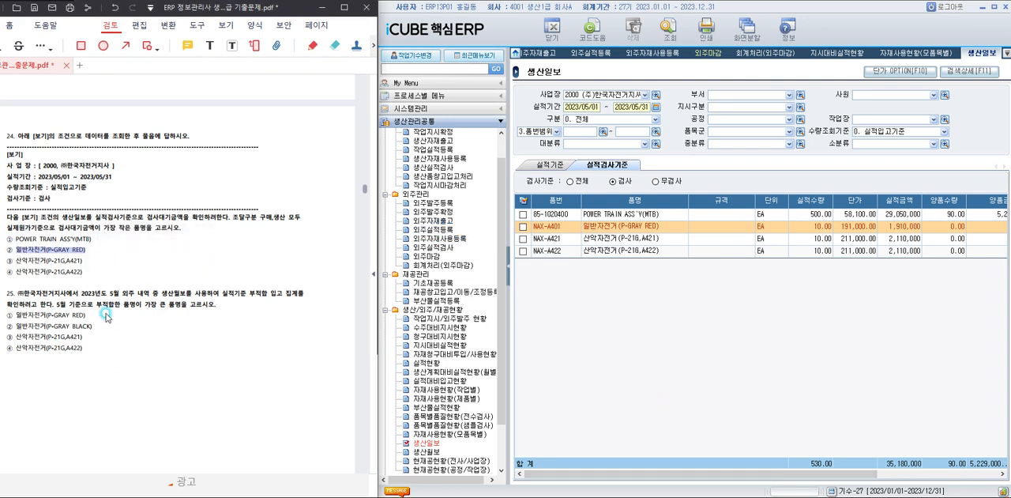
{"action": "scroll", "coordinate": [125, 307], "scroll_direction": "down", "scroll_amount": 1}
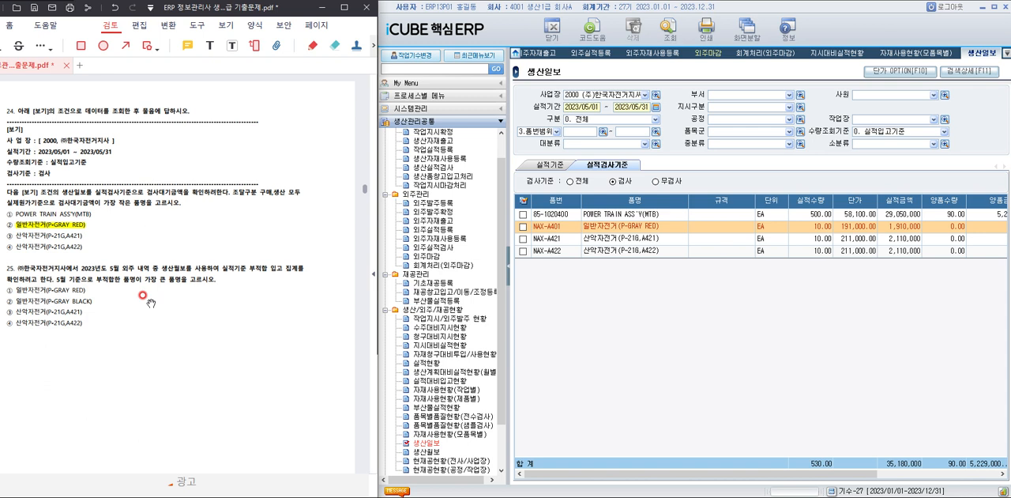
Open 생산월보 in iCUBE and set 사업장 to 2000 (주)한국자전거지사, 구분 to 1. 외주 and 해당년도 to 2023.
{"action": "left_click", "coordinate": [426, 451]}
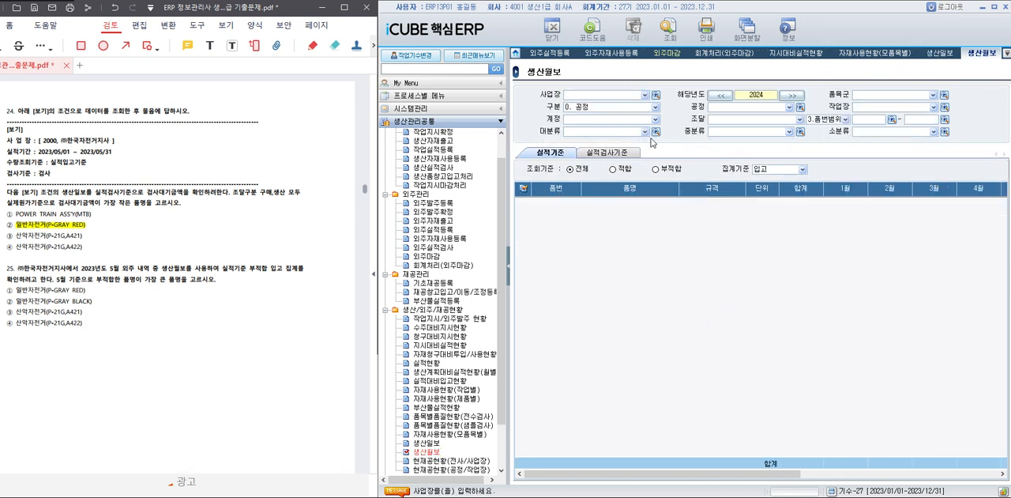
{"action": "left_click", "coordinate": [656, 95]}
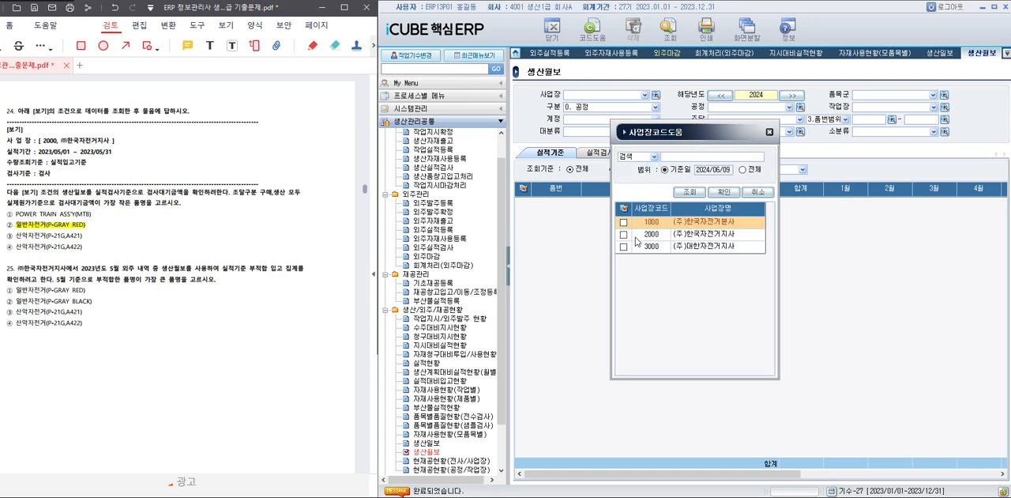
{"action": "double_click", "coordinate": [682, 234]}
{"action": "left_click", "coordinate": [612, 107]}
{"action": "left_click", "coordinate": [601, 125]}
{"action": "left_click", "coordinate": [717, 96]}
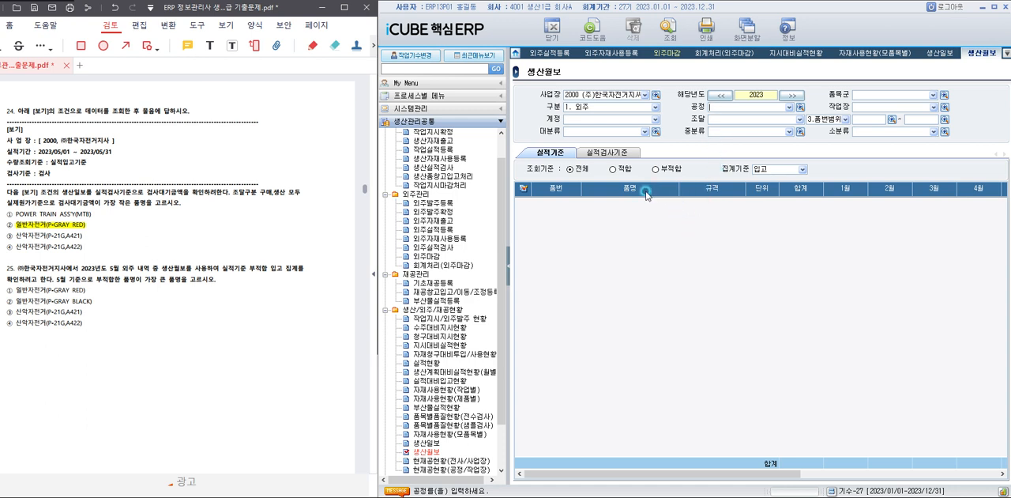
Query the monthly report by 실적기준 with 조회기준 부적합 and 집계기준 공정별실적, and compare the items' 5월 quantities.
{"action": "left_click", "coordinate": [666, 168]}
{"action": "left_click", "coordinate": [767, 171]}
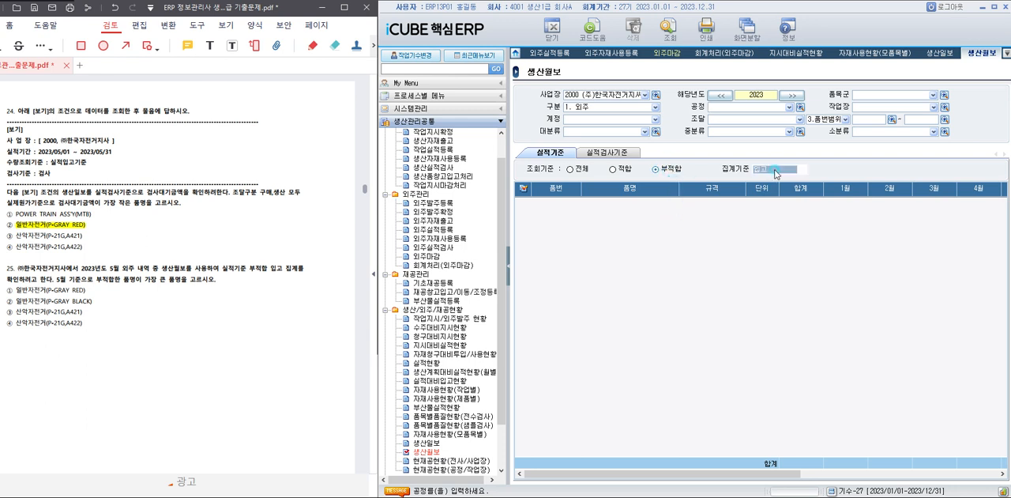
{"action": "left_click", "coordinate": [778, 193]}
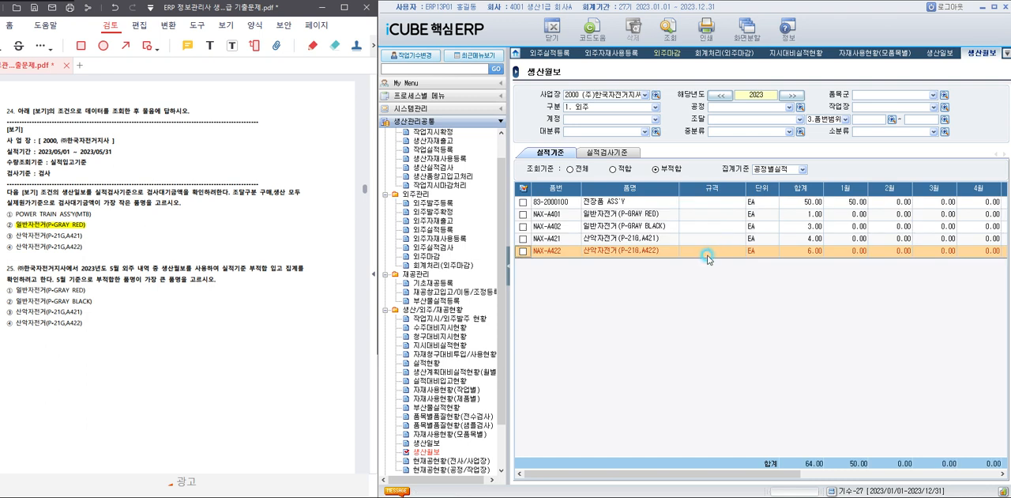
{"action": "left_click_drag", "start_coordinate": [796, 475], "coordinate": [822, 476]}
{"action": "left_click", "coordinate": [988, 251]}
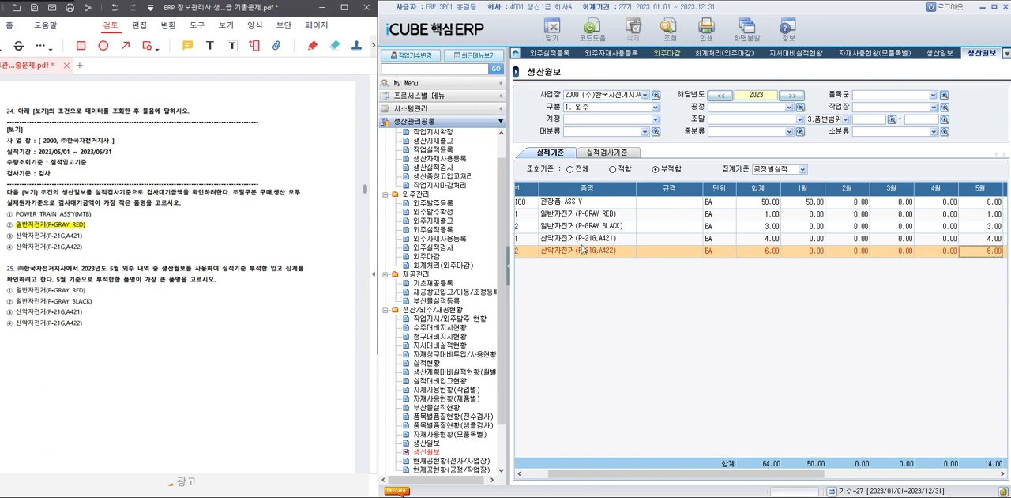
Highlight answer ④ 산악자전거(P-21G,A422) of question 25 in the PDF.
{"action": "left_click_drag", "start_coordinate": [12, 323], "coordinate": [95, 325]}
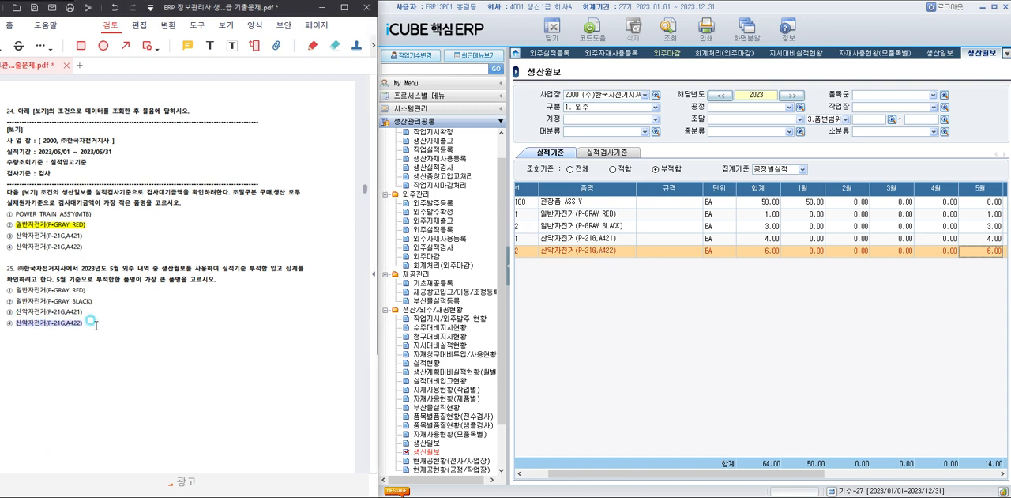
{"action": "left_click", "coordinate": [108, 315]}
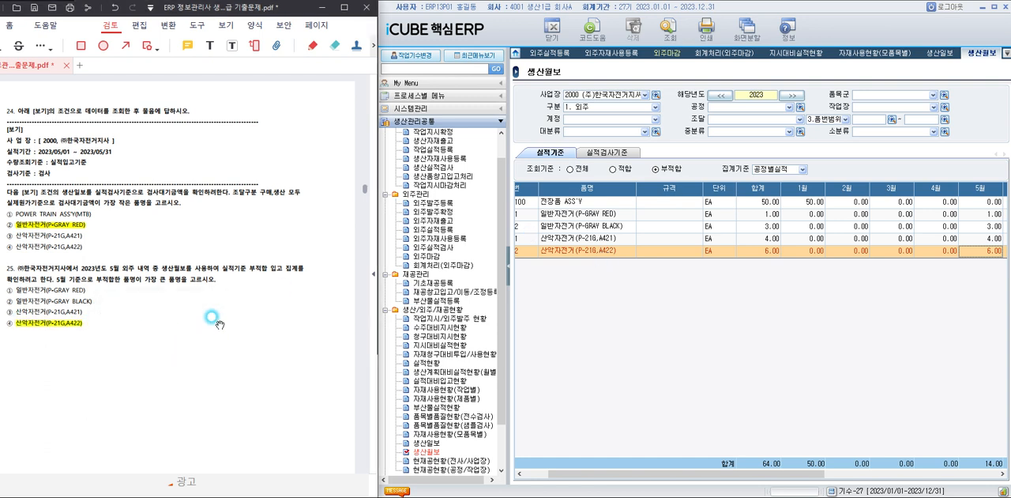